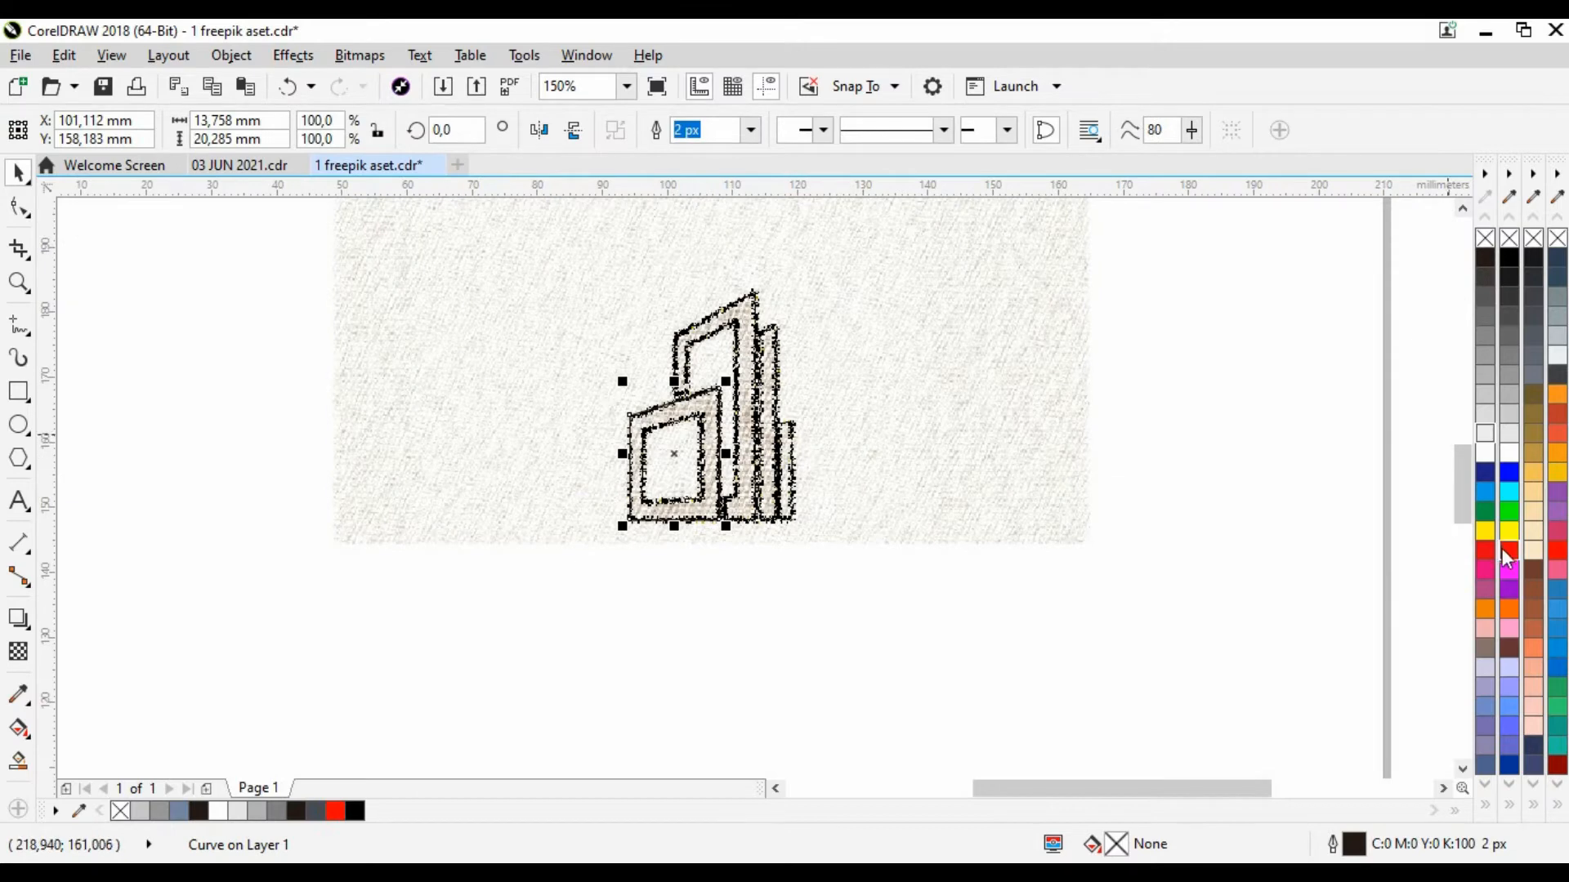
Give the front building outline a red line, duplicate it over the tall building and stretch the copy to 35.19 mm high.
right_click(1506, 552)
scroll(721, 431, up, 1)
drag(695, 574, 760, 575)
right_click(760, 575)
drag(705, 336, 728, 235)
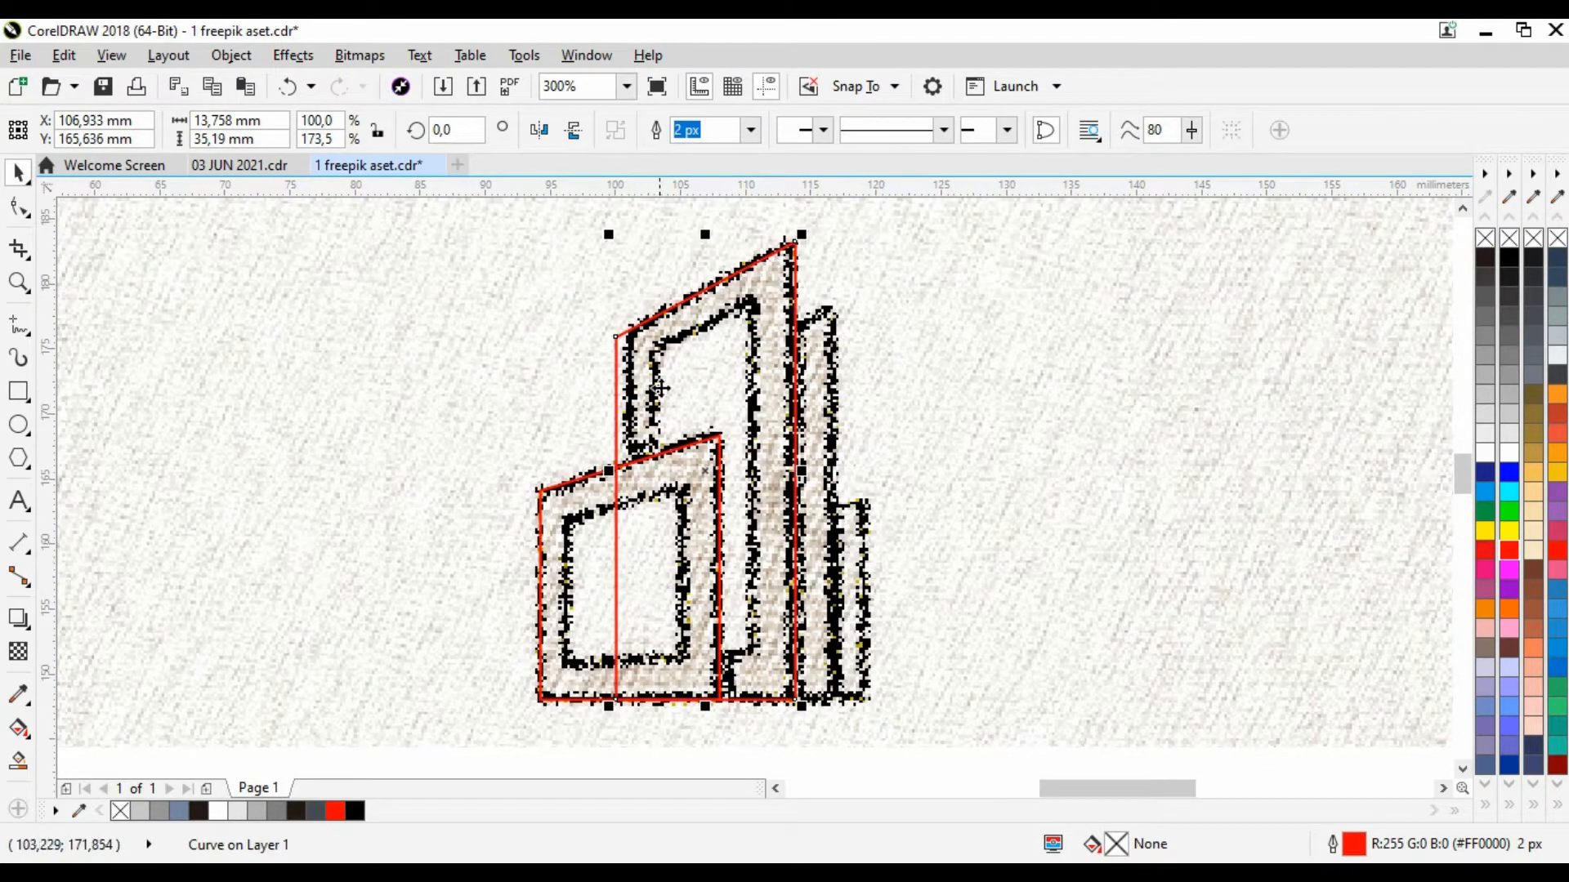
Move the tall outline's two left nodes inward to match the sketch, making the shape 12.7 mm wide.
key(F10)
drag(563, 290, 643, 726)
drag(624, 618, 632, 618)
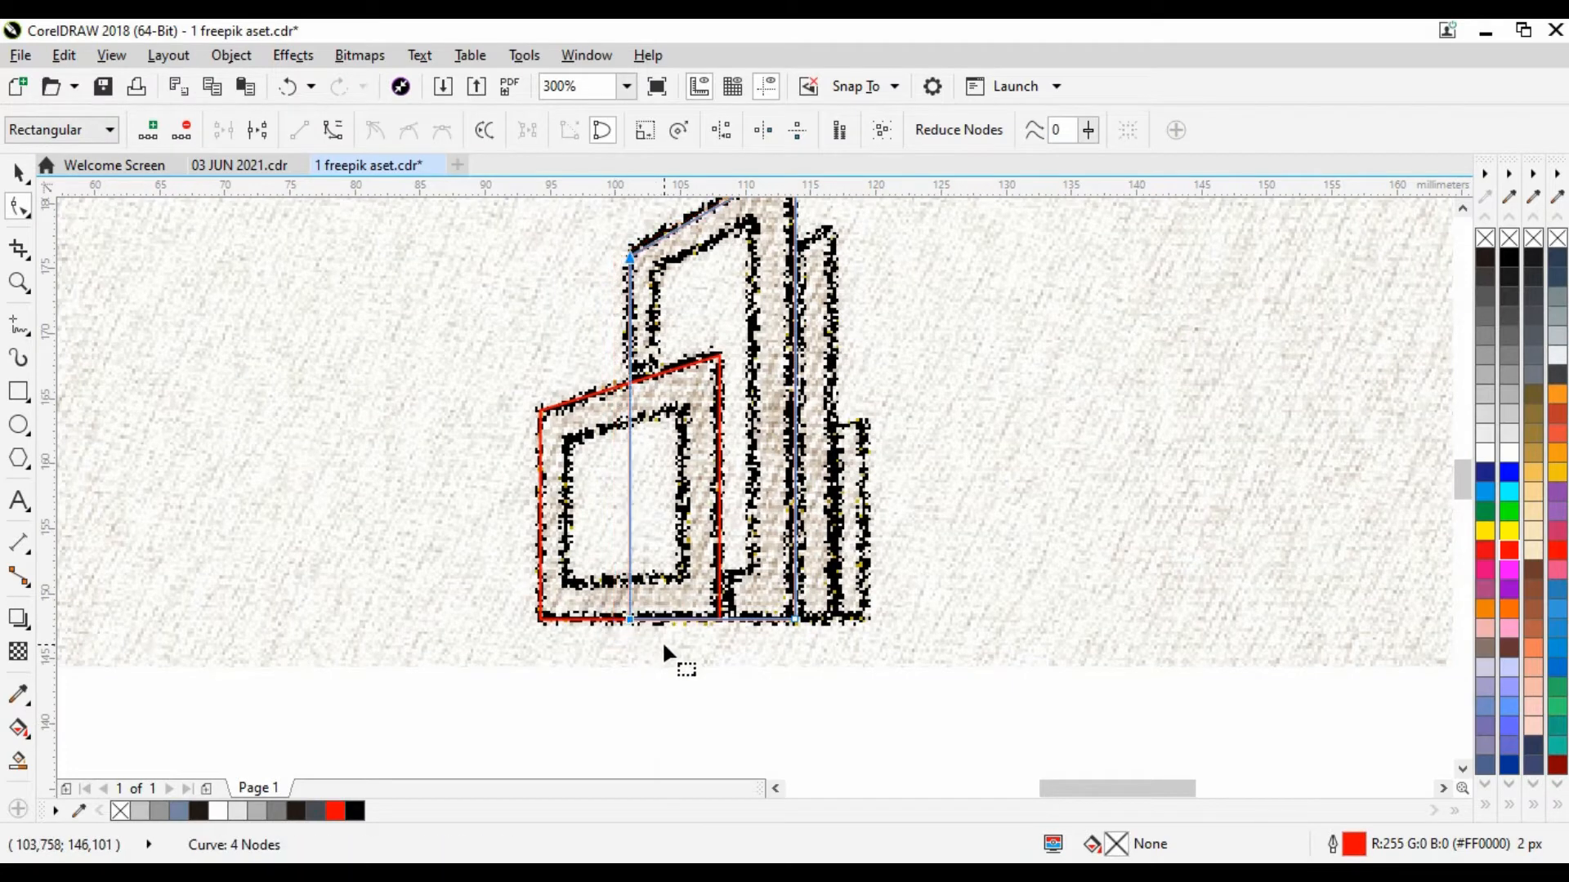
scroll(663, 642, down, 1)
click(18, 173)
click(1059, 563)
click(1095, 564)
scroll(735, 543, up, 1)
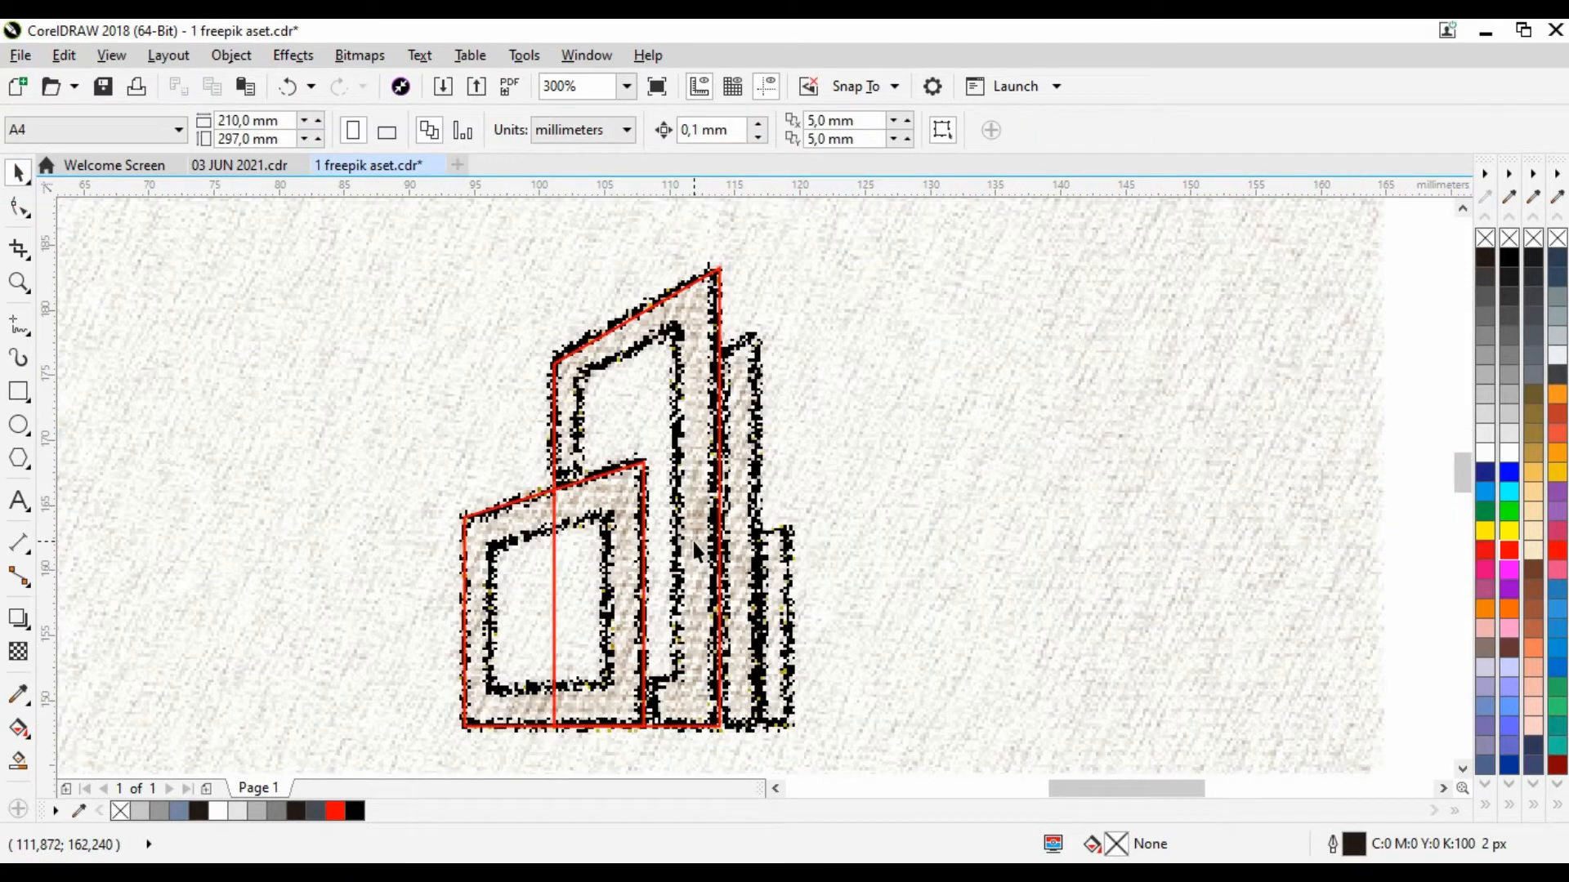
Lock the background sketch bitmap so that only the red traced outlines can be selected.
click(706, 358)
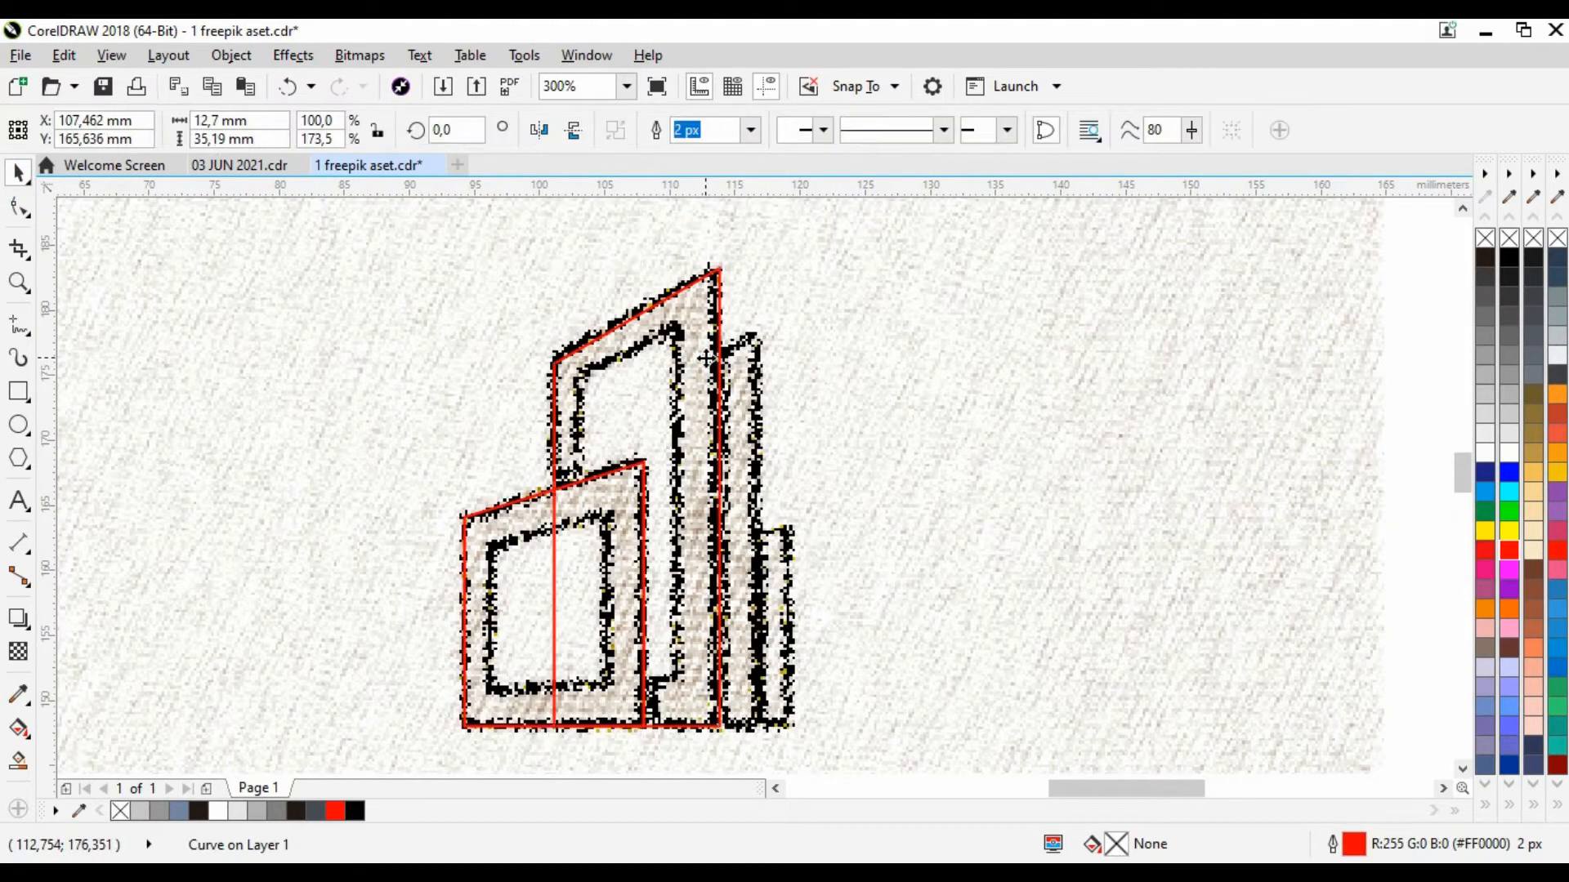
right_click(688, 358)
click(861, 382)
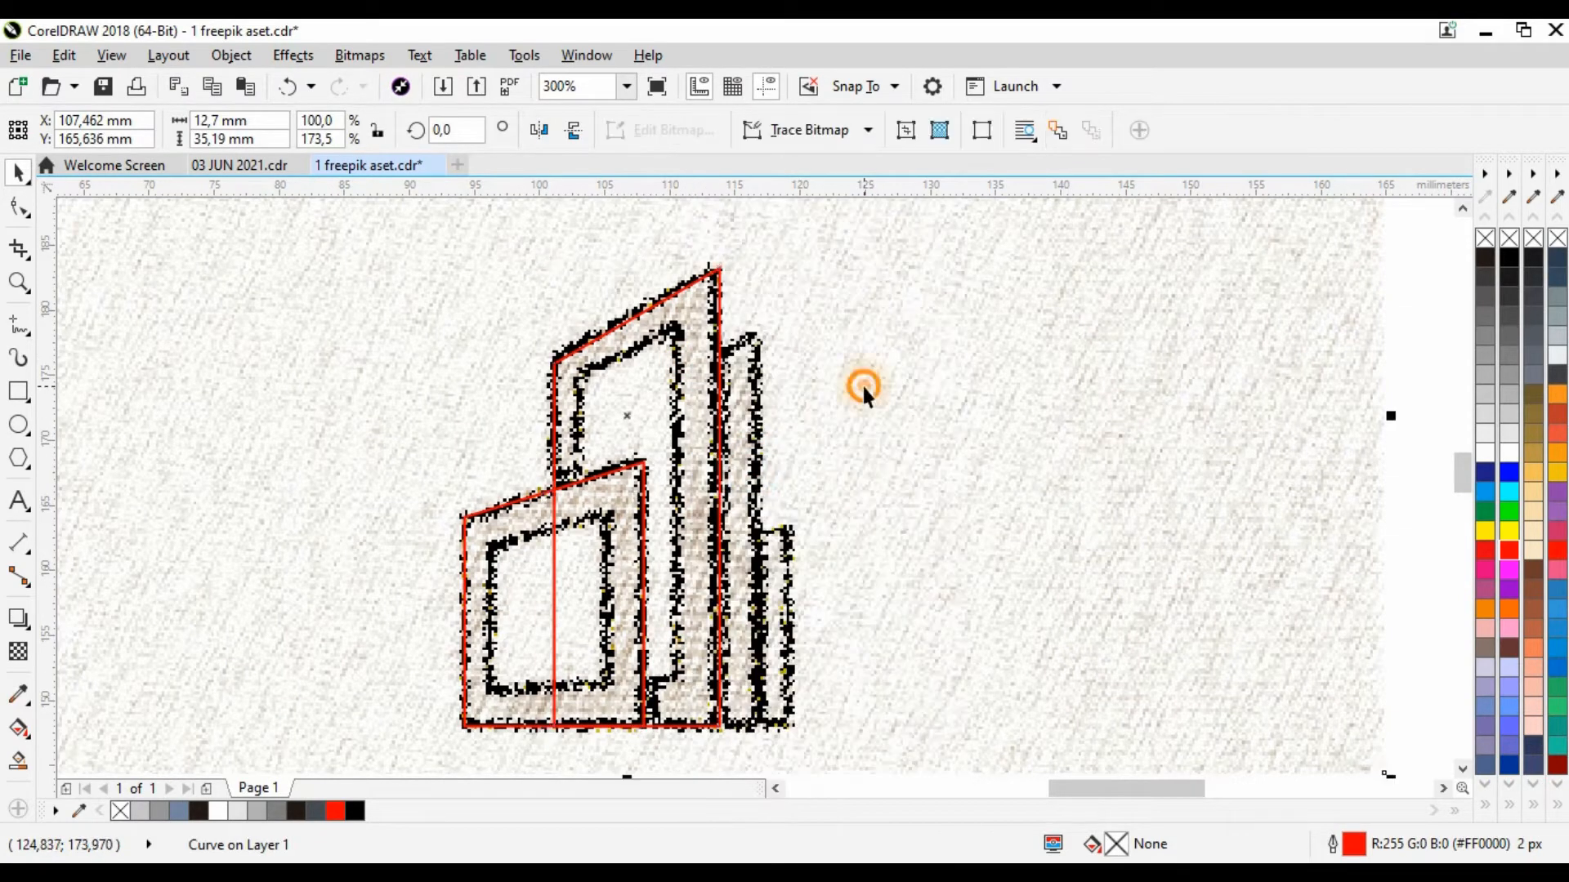
right_click(862, 382)
click(296, 369)
scroll(560, 454, down, 1)
right_click(1131, 393)
click(1185, 571)
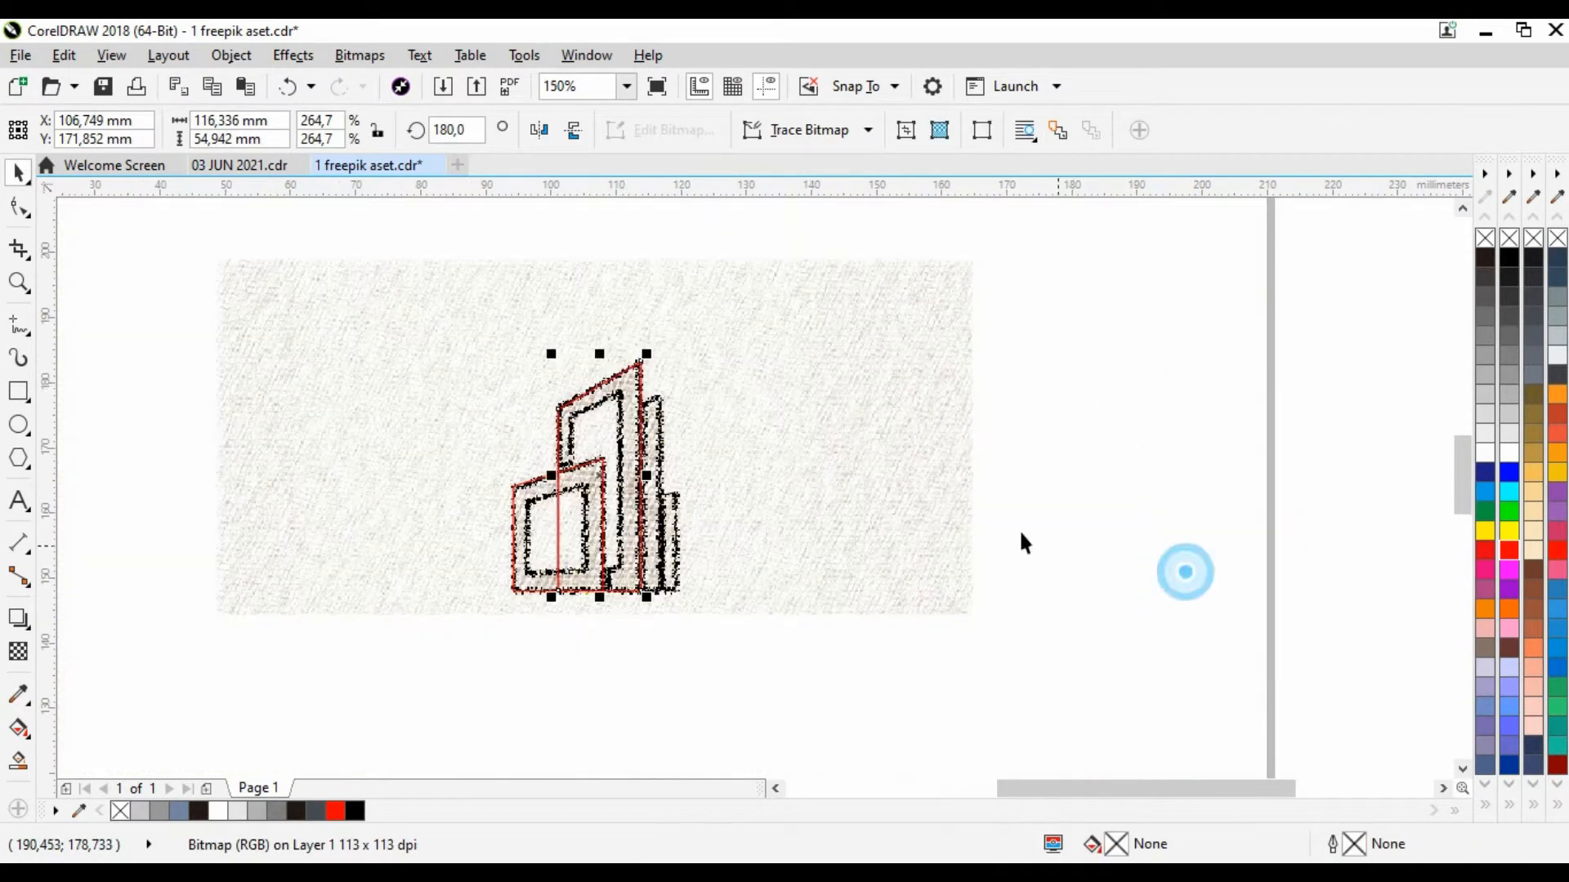
Duplicate the tall outline twice and lower the copies' top edges to match the two narrow side buildings in the sketch.
scroll(599, 420, up, 1)
drag(659, 442, 696, 451)
drag(635, 296, 729, 333)
right_click(1312, 394)
click(1369, 578)
double_click(729, 333)
drag(777, 283, 564, 418)
drag(750, 304, 750, 559)
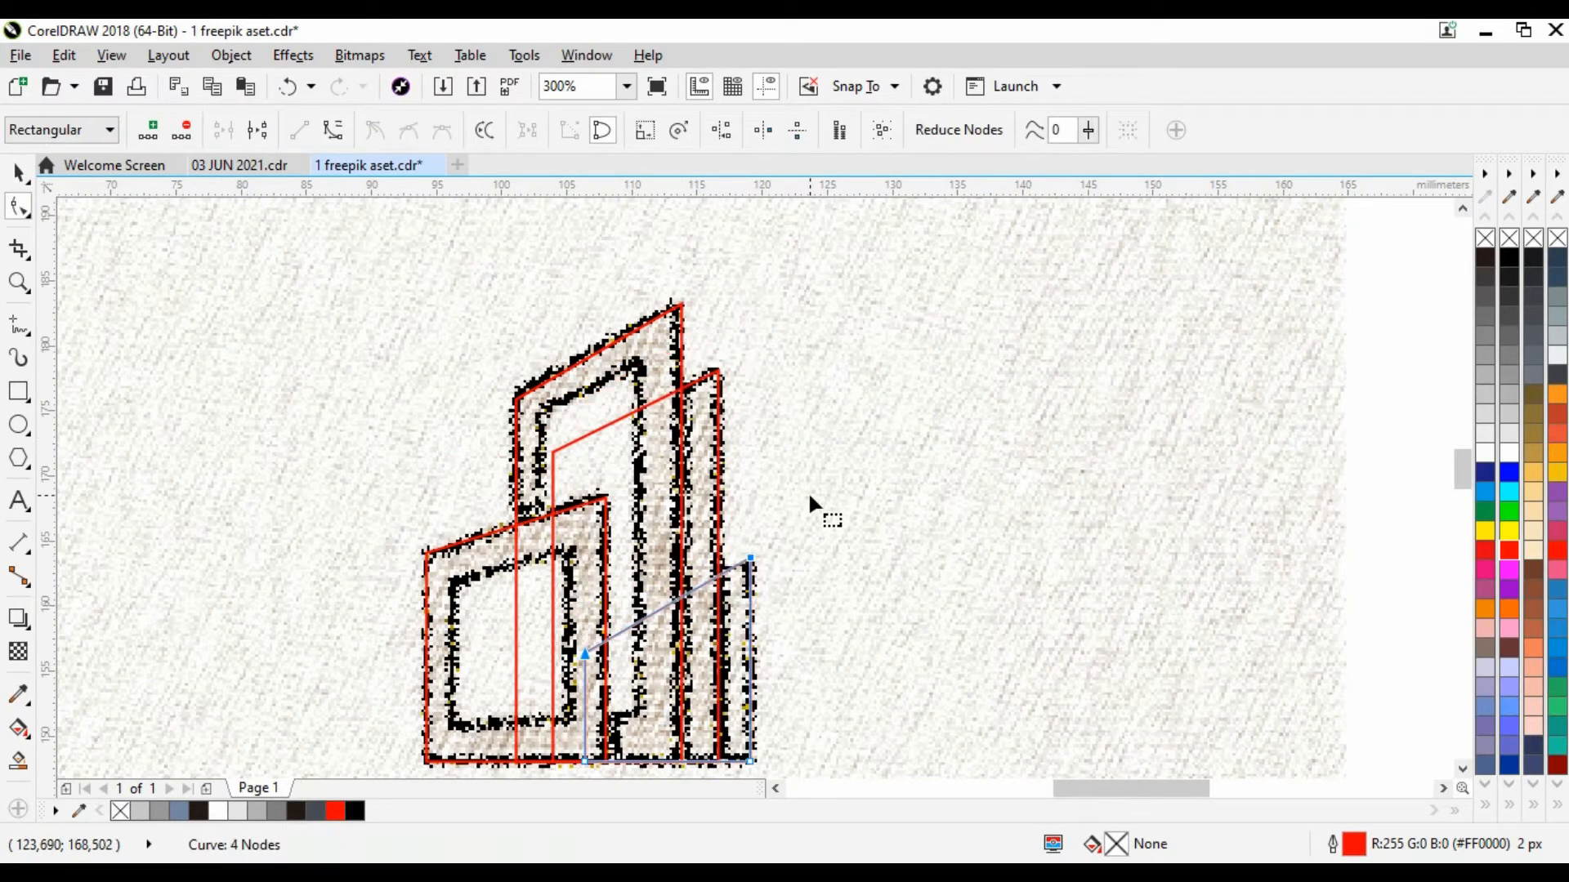
scroll(810, 495, down, 1)
click(18, 173)
Move all four red building outlines off the sketch to the empty area directly below it.
scroll(415, 331, down, 1)
drag(468, 281, 637, 510)
drag(573, 442, 830, 454)
drag(819, 442, 560, 576)
click(952, 537)
scroll(705, 474, up, 1)
scroll(667, 745, up, 1)
Apply a one-step inward contour of about 2.646 mm to the front building outline.
click(669, 737)
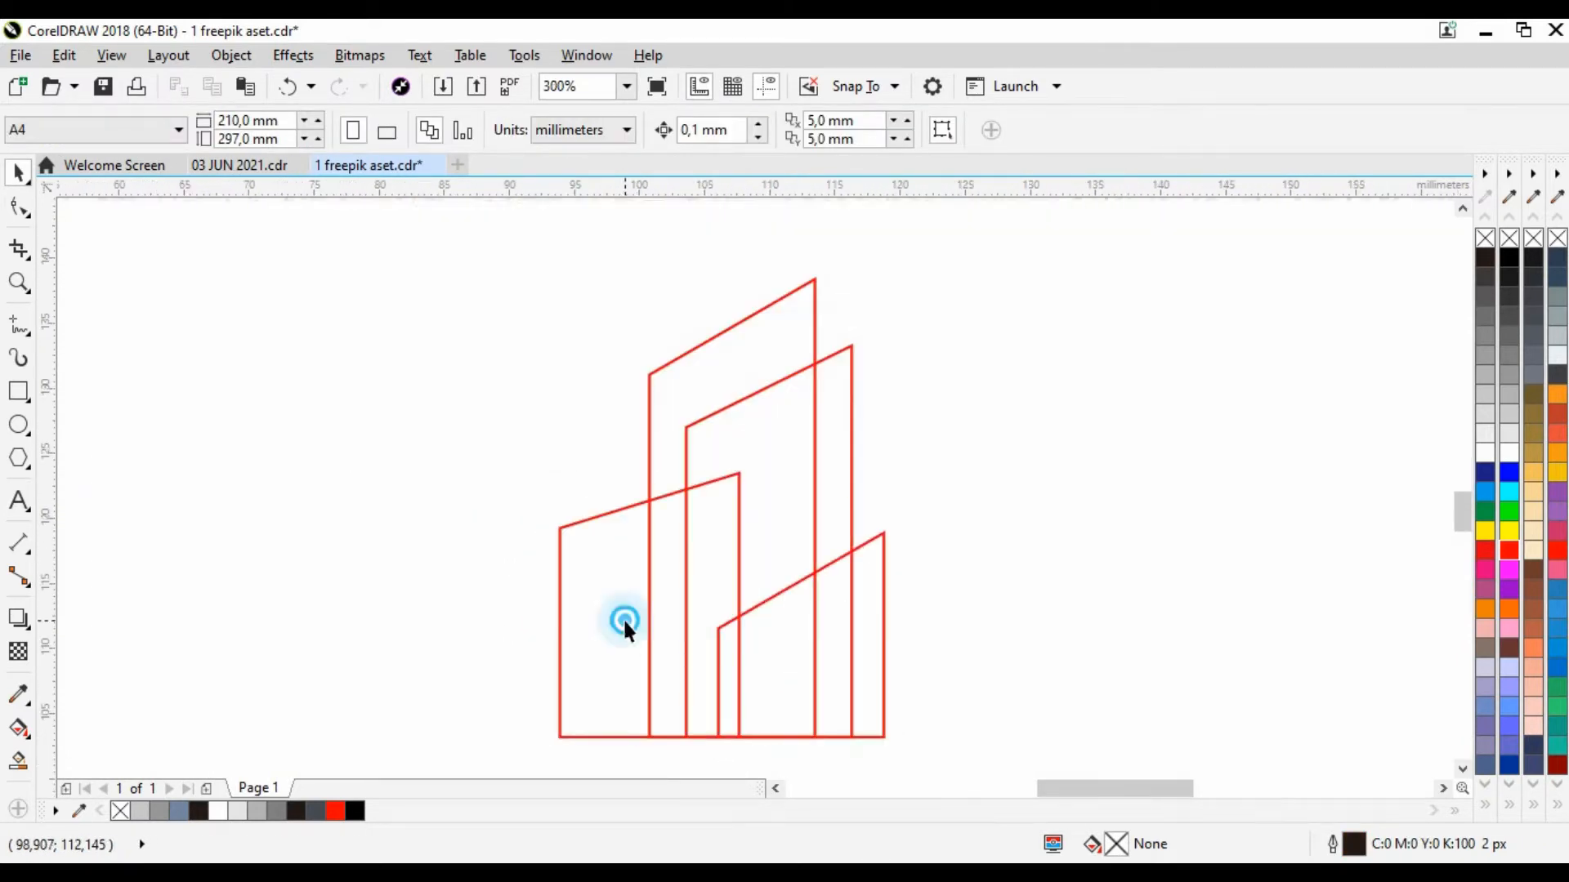
scroll(623, 623, down, 1)
click(26, 627)
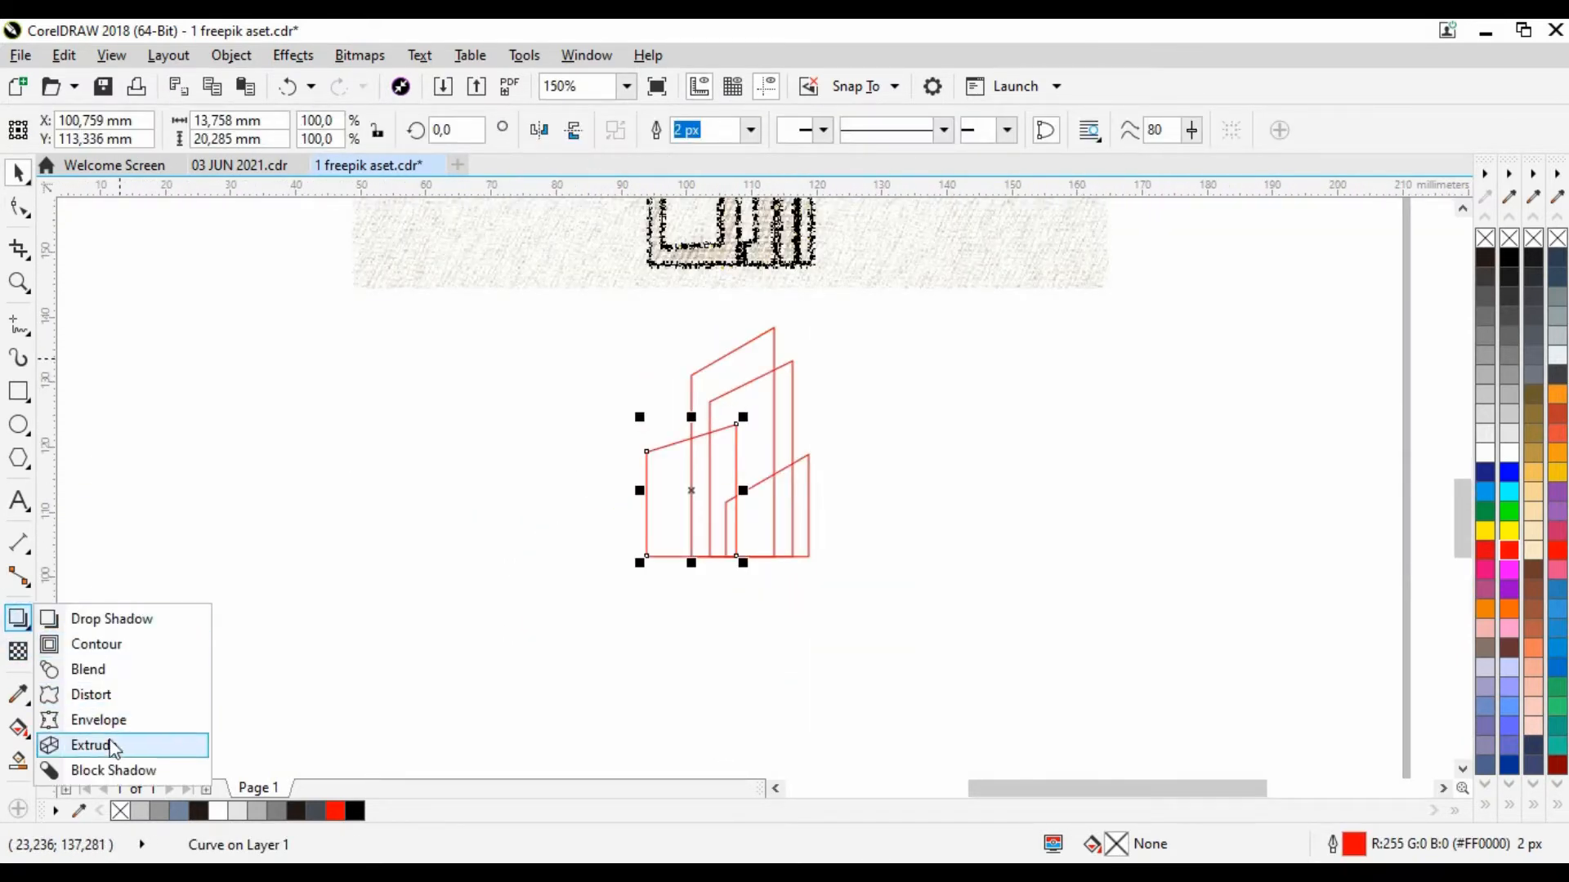
click(105, 645)
scroll(645, 460, up, 1)
drag(648, 523, 683, 510)
scroll(885, 636, down, 1)
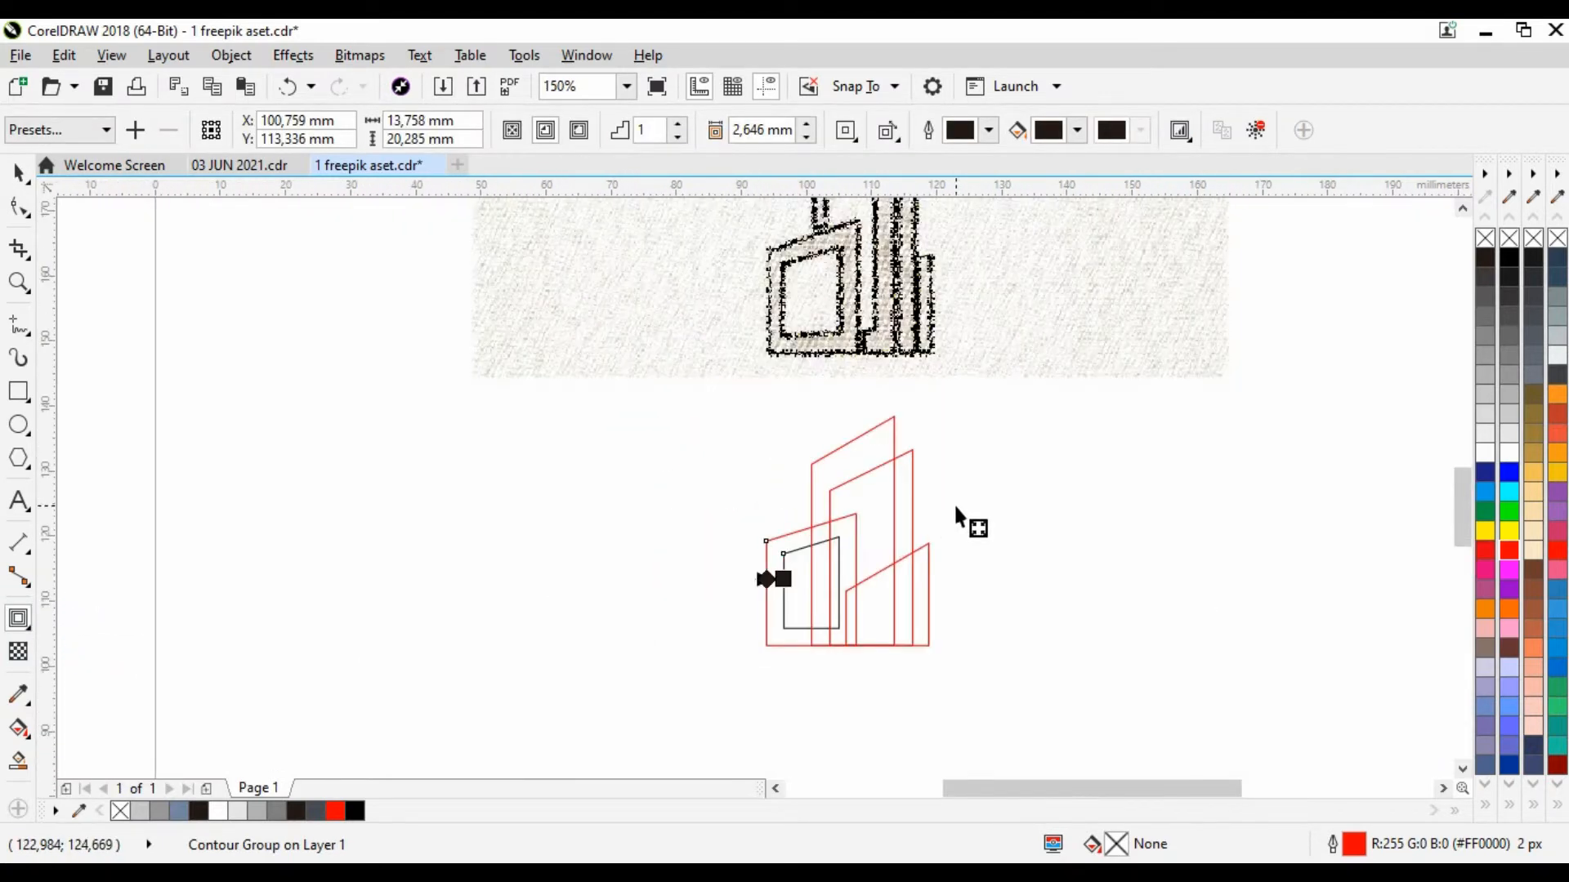
Switch the document units to pixels and set the front building's contour offset to 30 px.
click(16, 175)
click(343, 310)
click(580, 131)
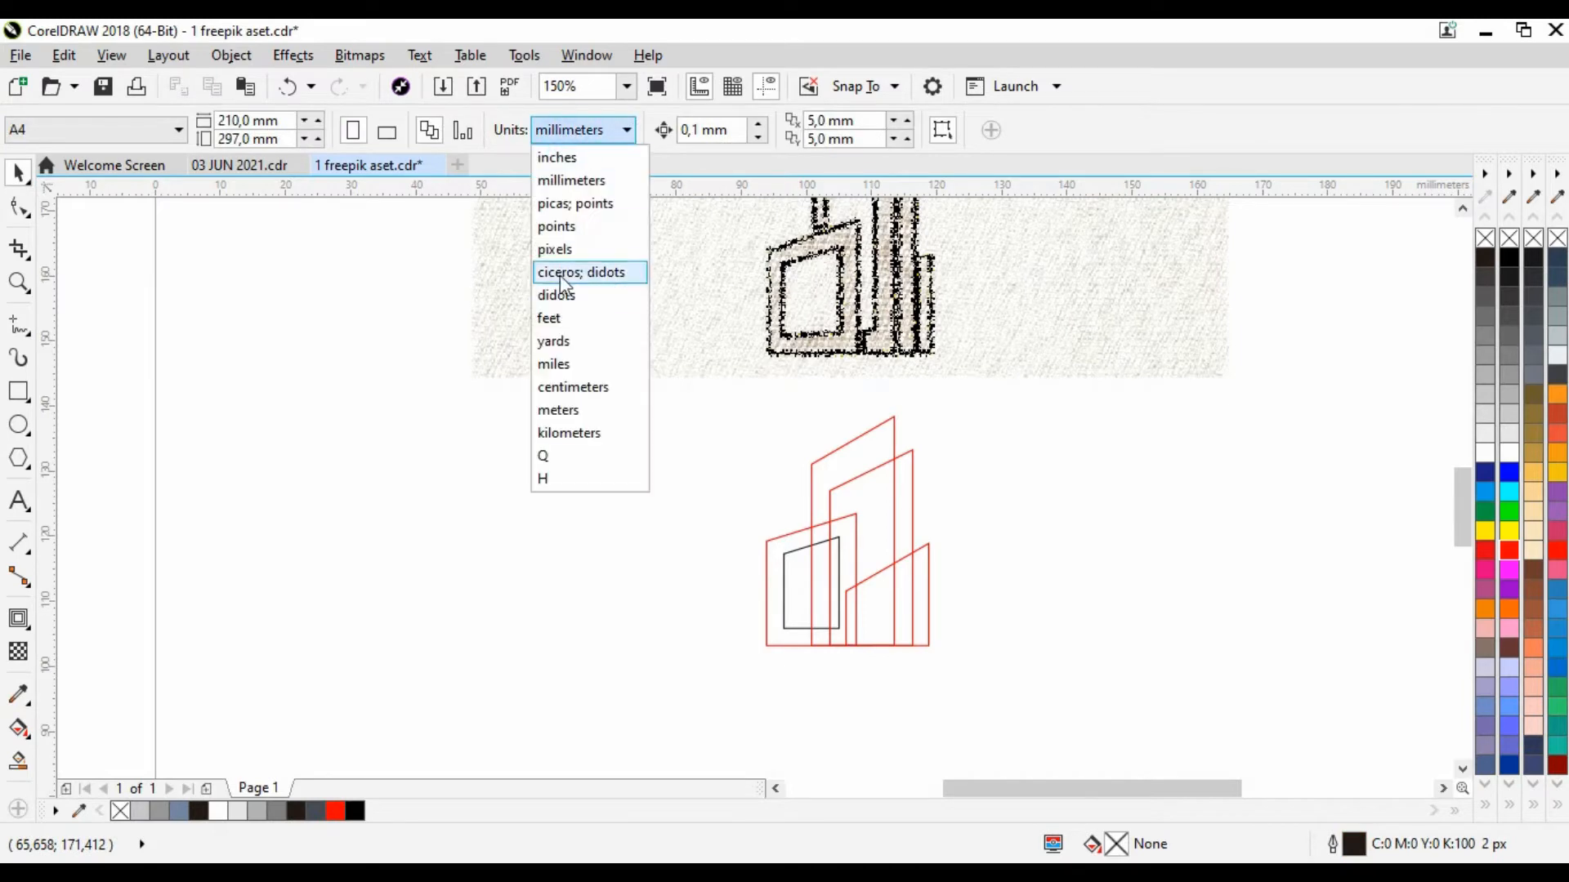
click(560, 250)
click(768, 554)
click(18, 618)
click(839, 141)
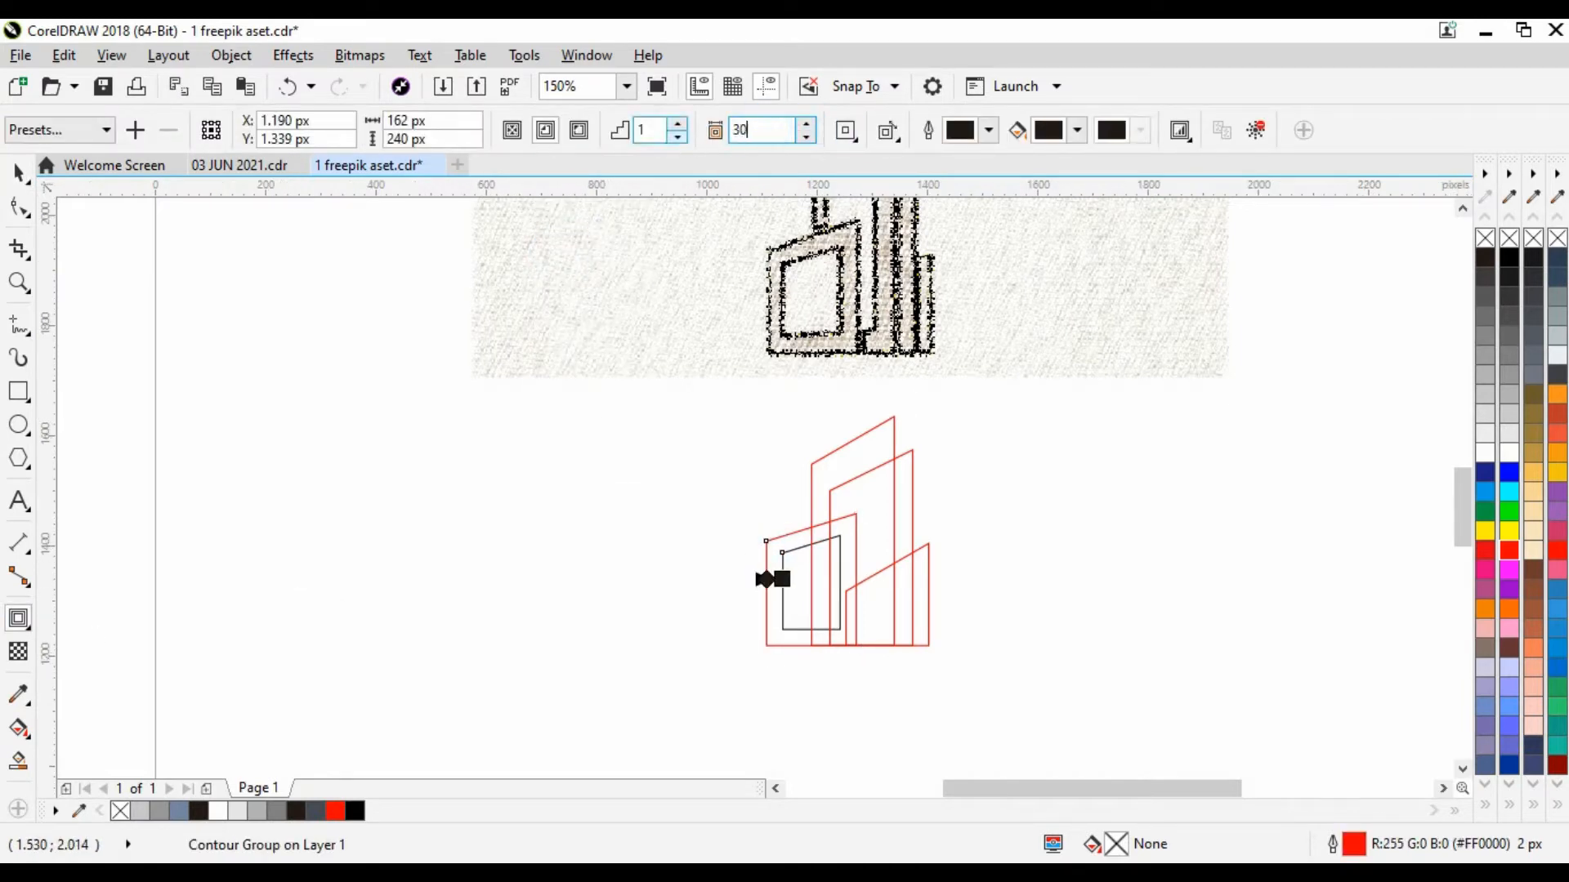
Apply a 30 px inward contour to the tall building and break both contour groups apart into separate outlines.
scroll(910, 504, up, 1)
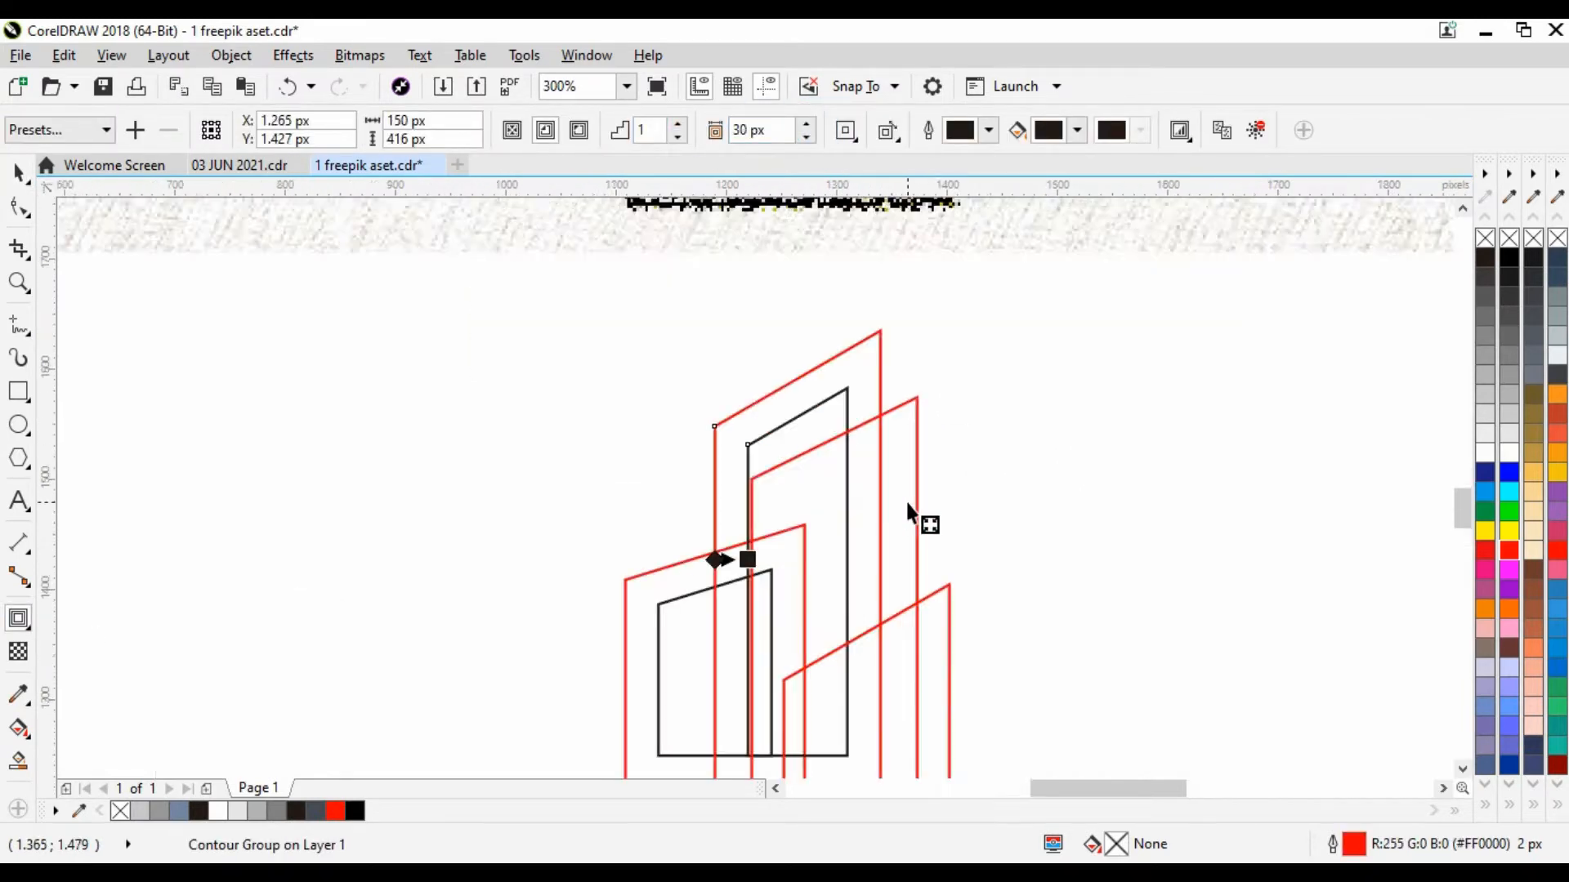
scroll(911, 505, down, 1)
key(ctrl+k)
click(1023, 457)
drag(784, 569, 740, 564)
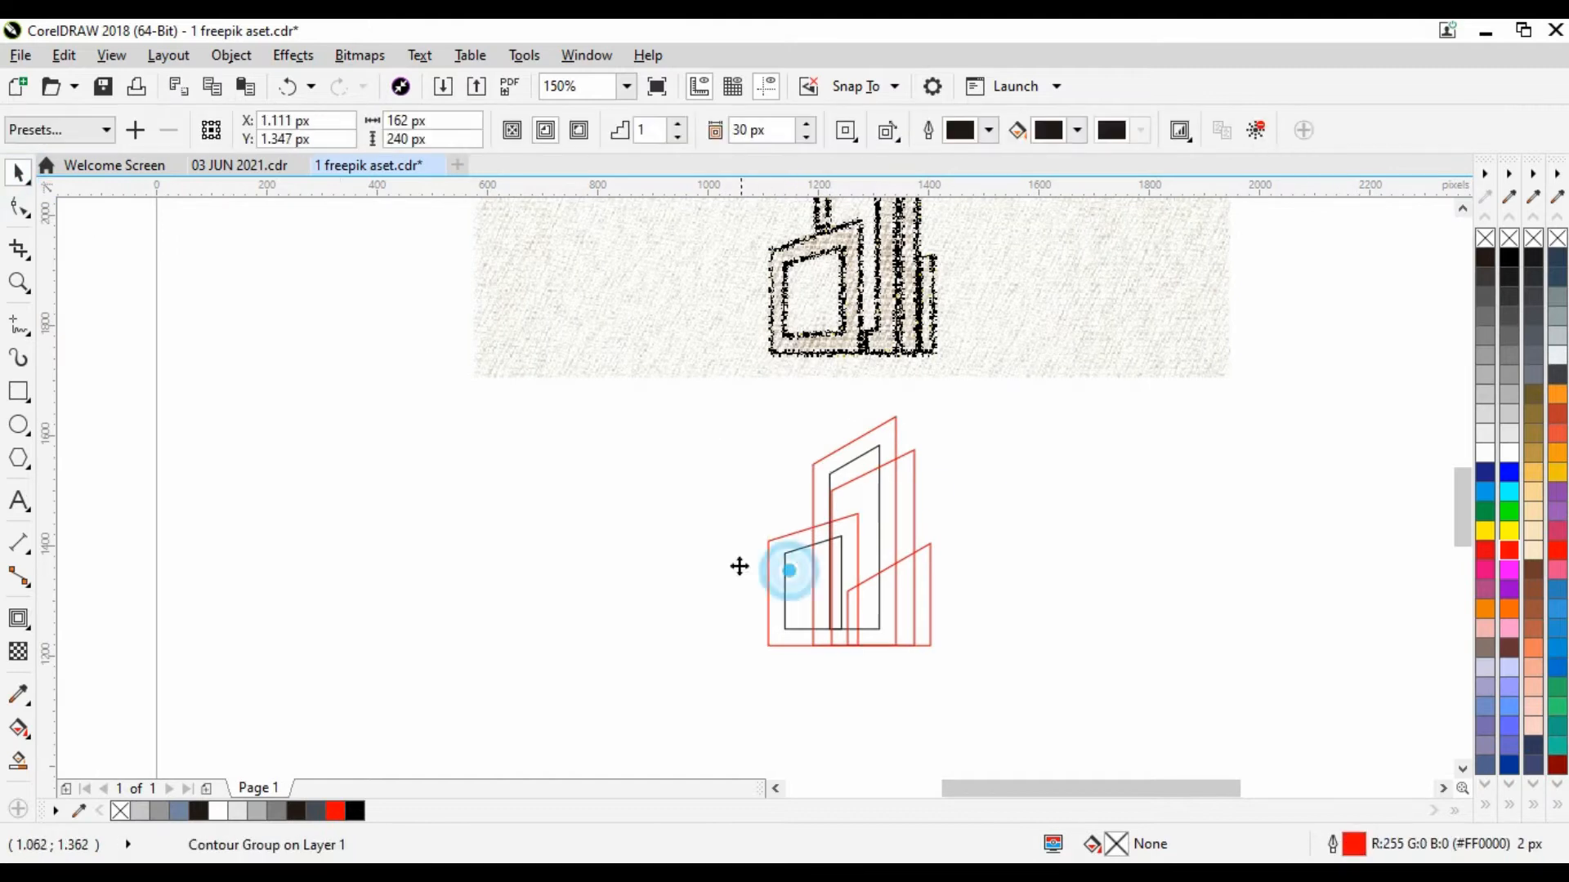
key(ctrl+z)
key(ctrl+k)
click(1124, 541)
Trim the front building's outer outline with its inner outline and move the leftover inner shape aside.
scroll(801, 568, up, 2)
click(754, 507)
shift+click(750, 434)
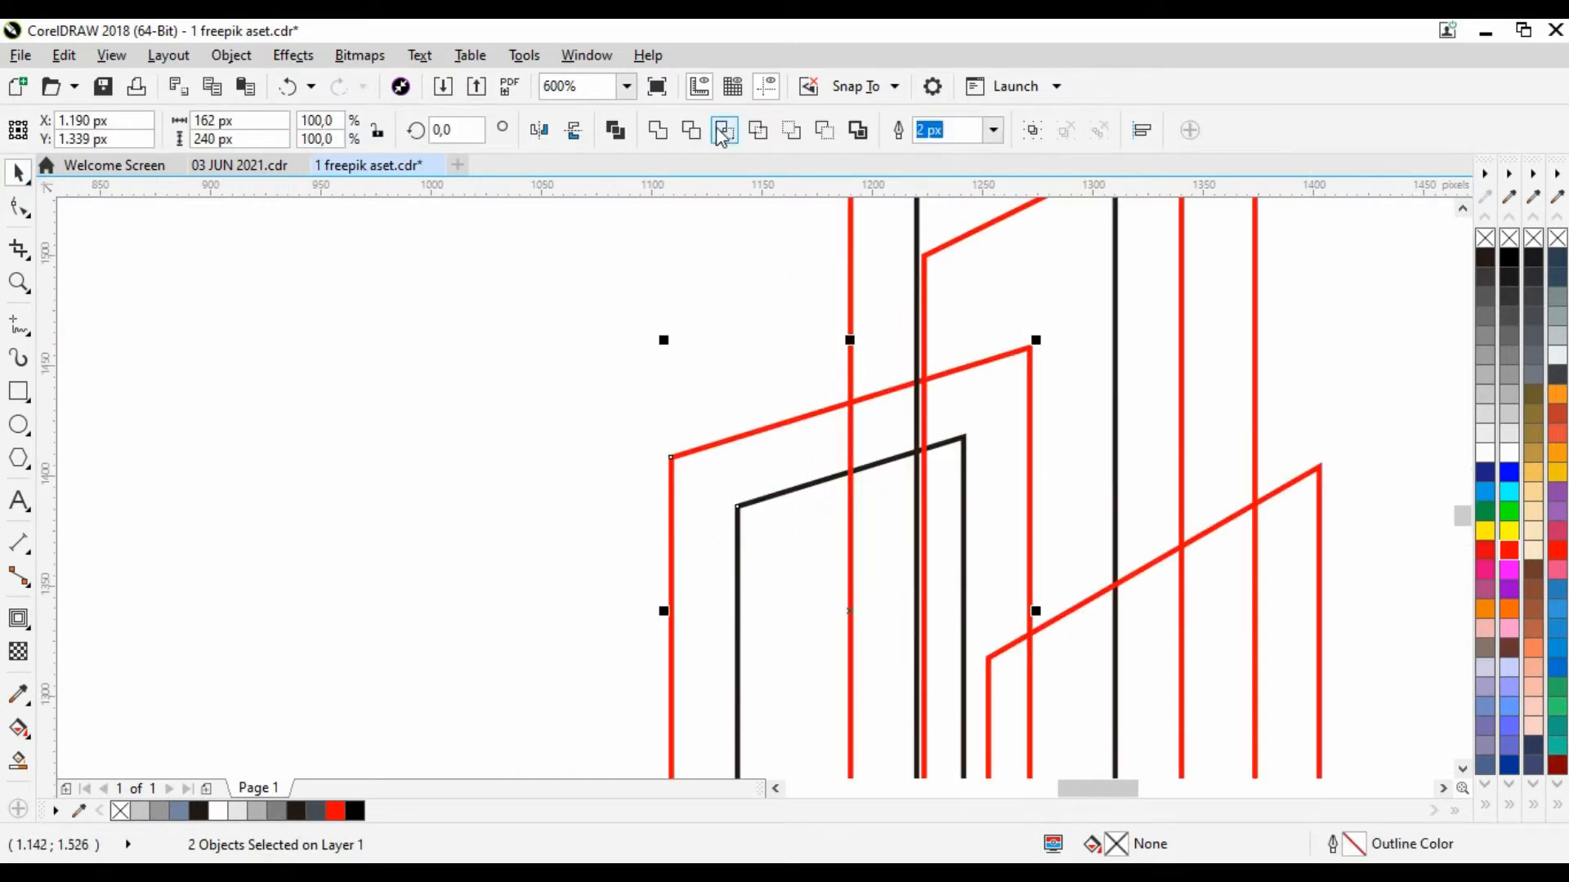
click(724, 131)
click(649, 319)
scroll(823, 364, down, 2)
drag(802, 439, 484, 446)
scroll(737, 464, down, 1)
scroll(776, 445, up, 1)
scroll(847, 330, up, 1)
click(800, 328)
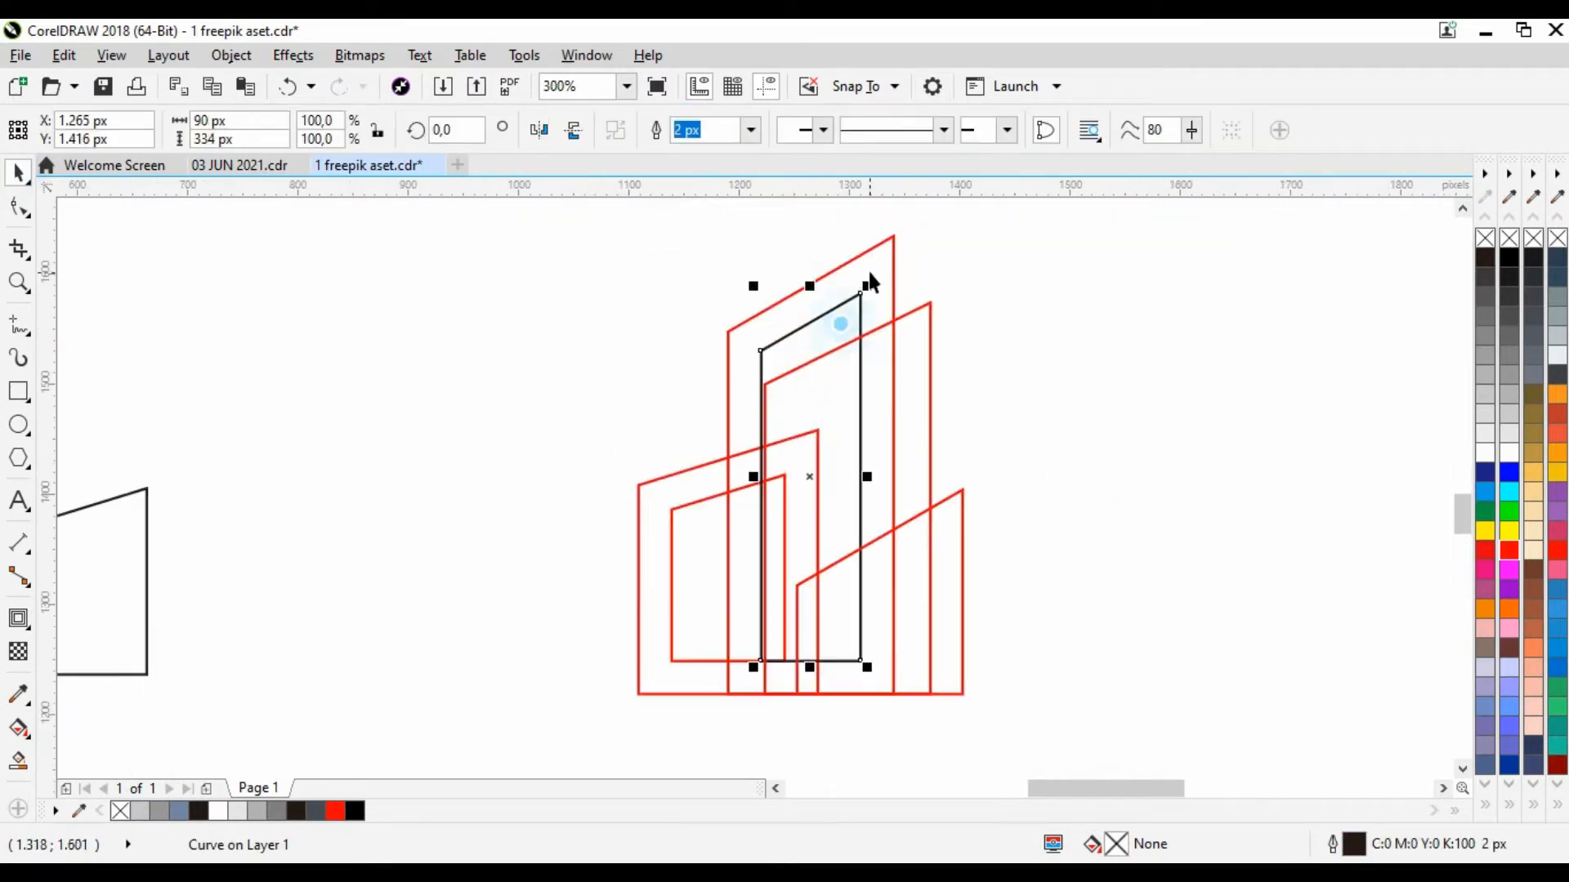
shift+click(873, 249)
click(724, 131)
click(739, 253)
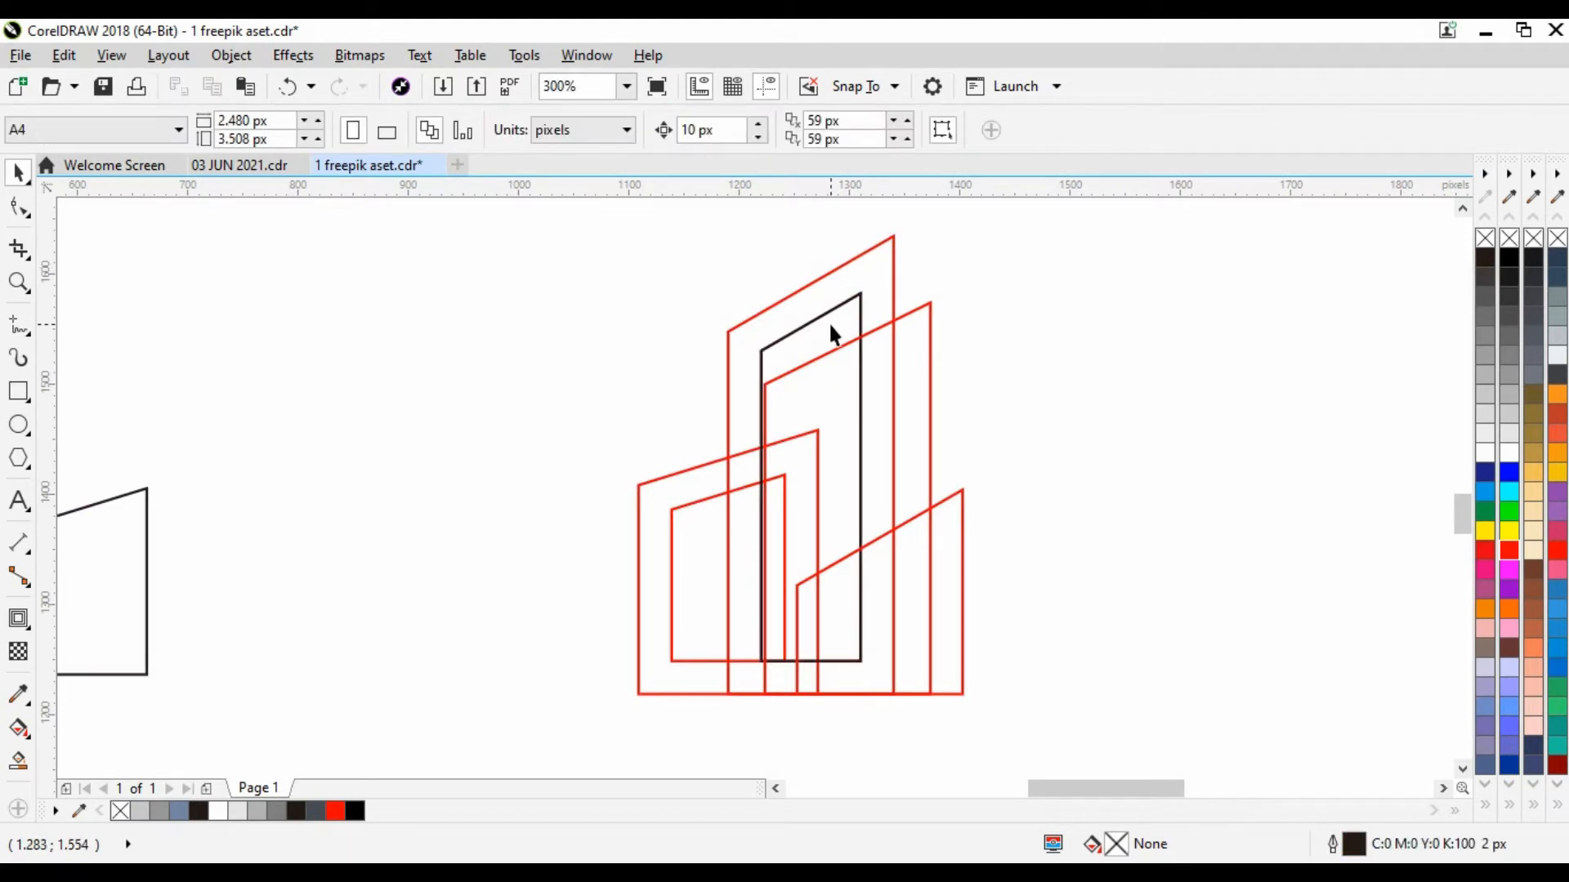
key(ctrl+z)
click(1134, 340)
drag(792, 333, 659, 315)
key(ctrl+z)
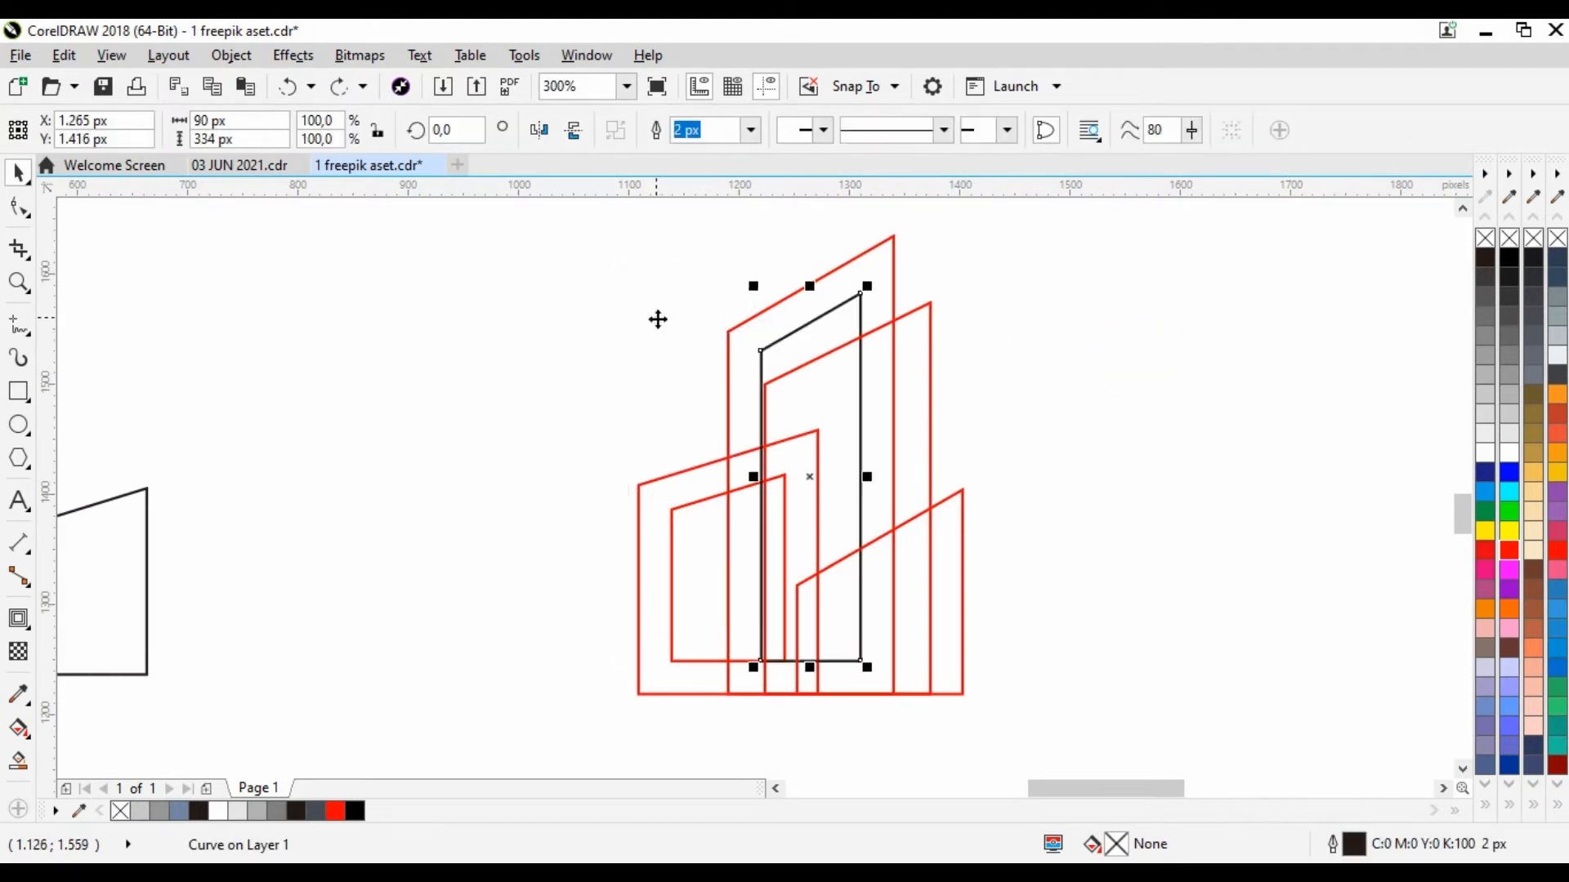
Trim both narrow side buildings with the tall building, and trim the shortest one with its narrow neighbour too.
click(893, 348)
shift+click(921, 351)
click(693, 132)
click(880, 360)
shift+click(952, 527)
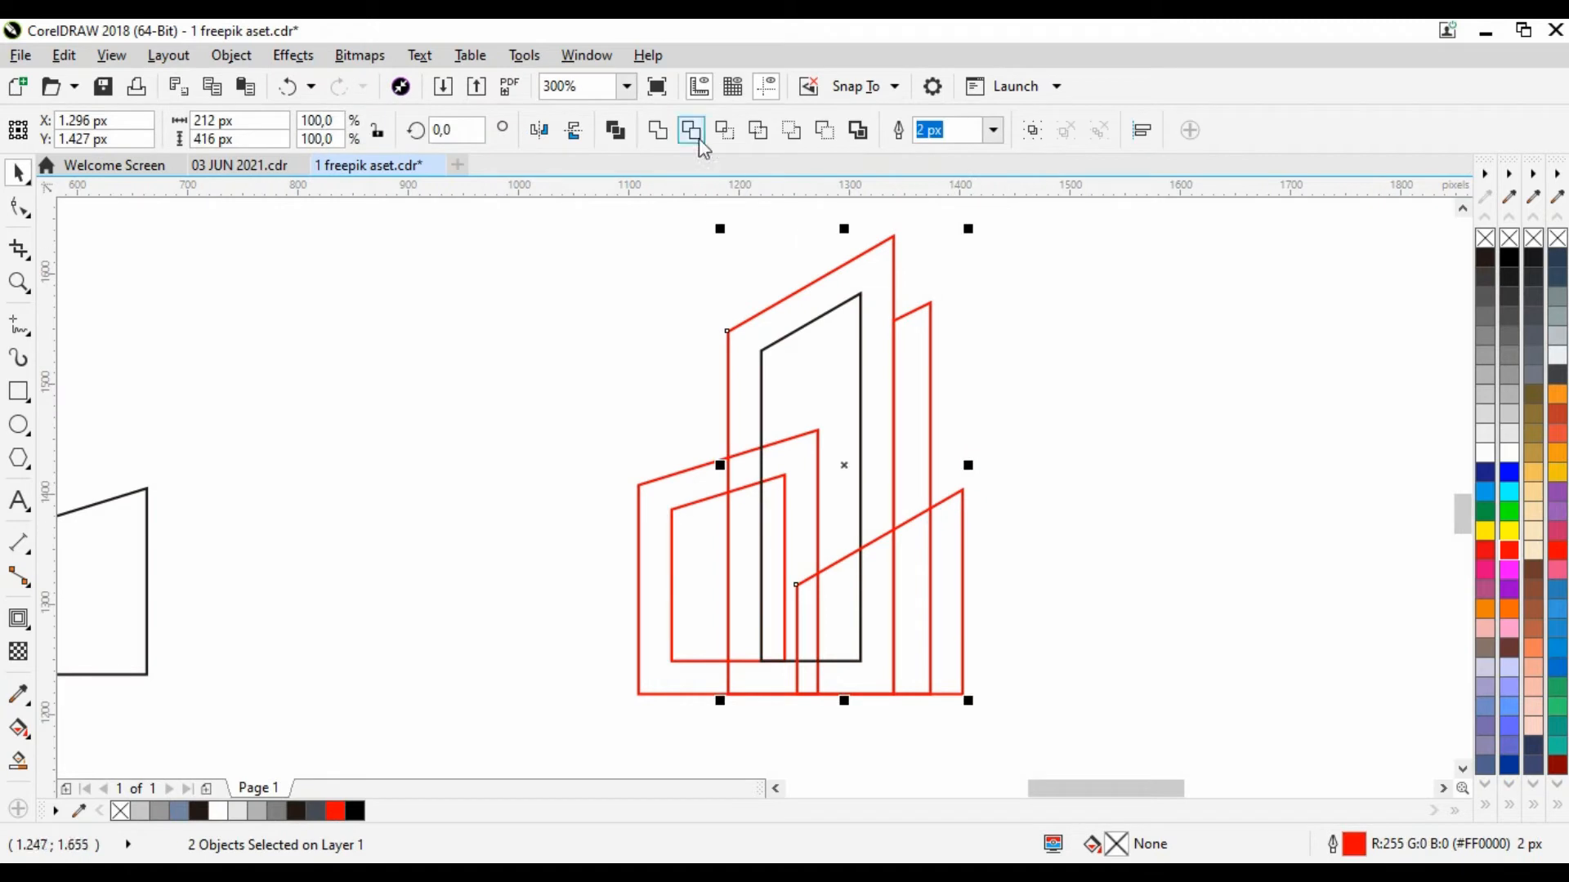
click(694, 134)
click(915, 404)
shift+click(949, 520)
click(697, 130)
click(972, 462)
Trim the tall building with its inner outline and remove the leftover black inner shape.
click(831, 368)
shift+click(797, 312)
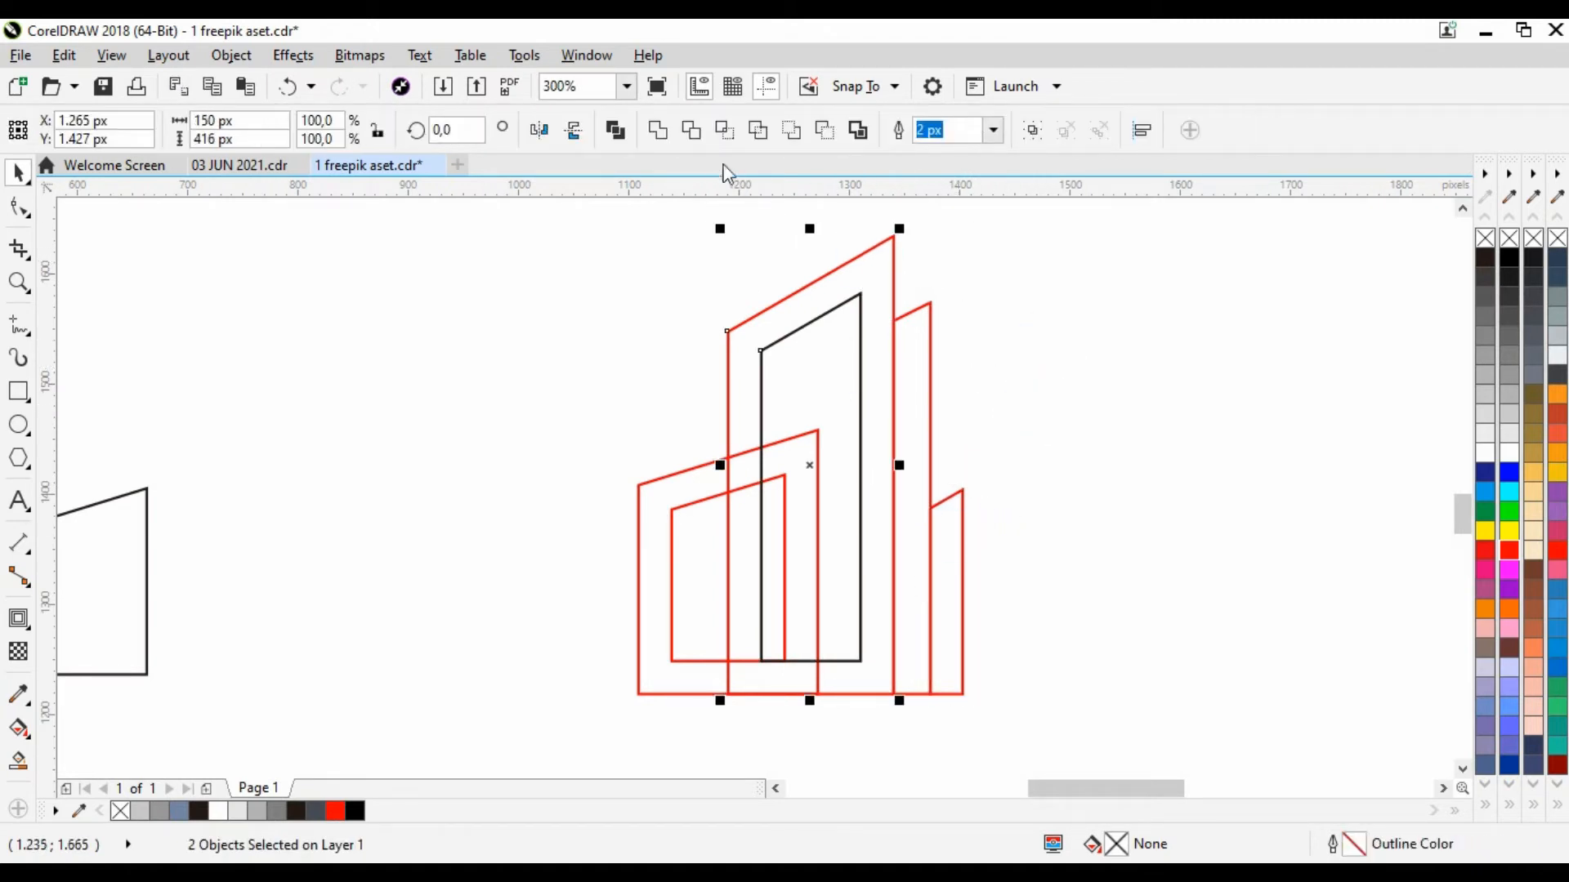
click(697, 130)
click(785, 348)
scroll(836, 494, down, 2)
Place the spare inner shape back inside the front building, trim the tall building with it and move it aside.
click(490, 494)
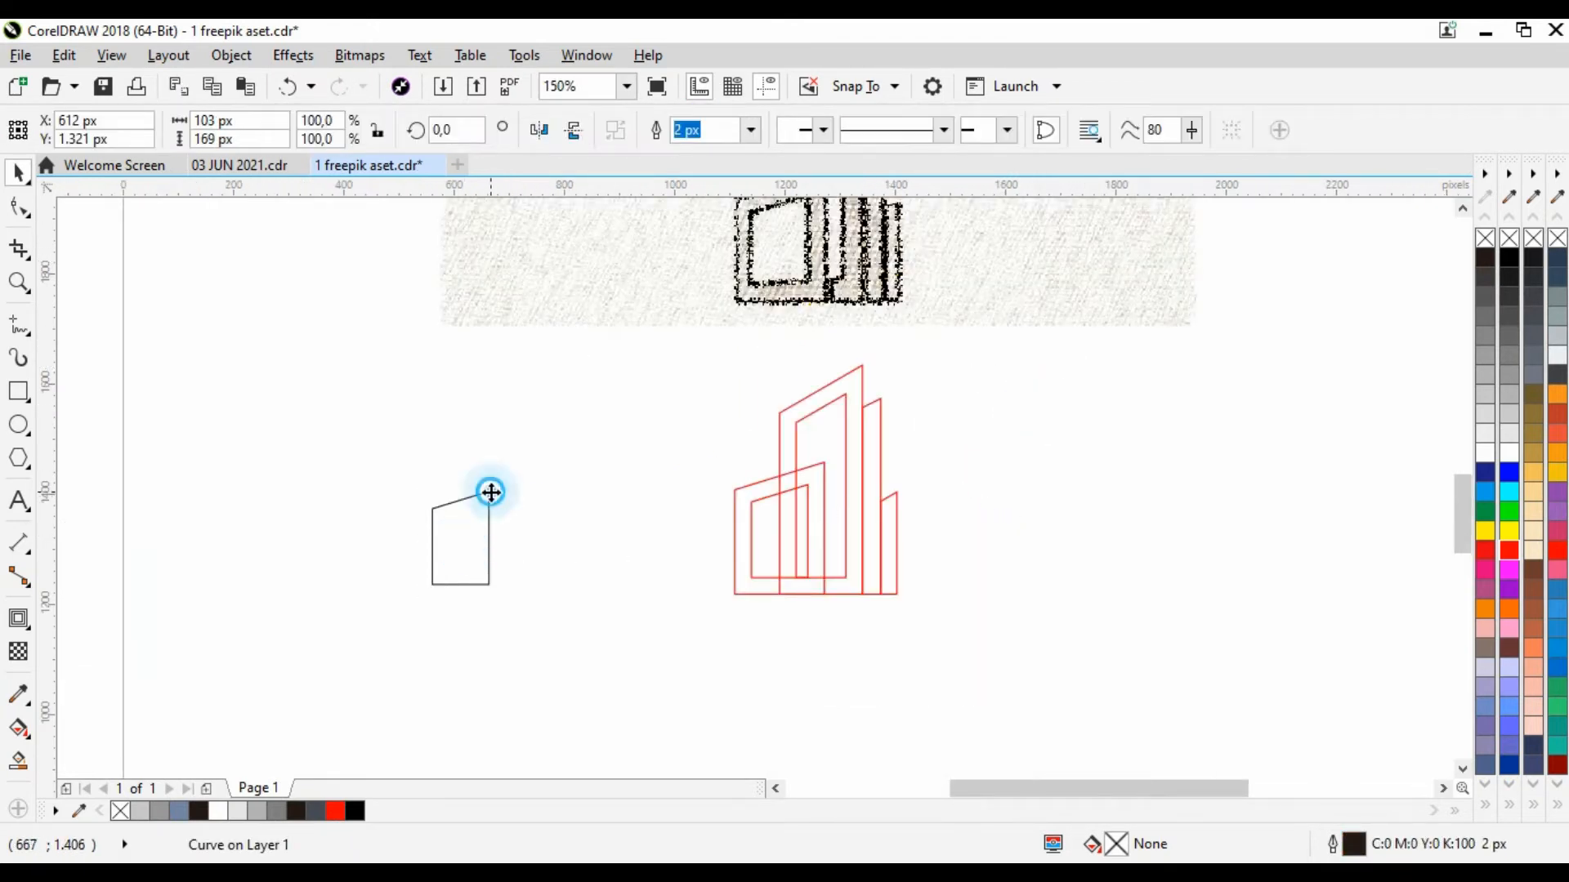
click(805, 487)
shift+click(791, 409)
click(694, 133)
click(737, 603)
drag(752, 570, 326, 483)
click(637, 554)
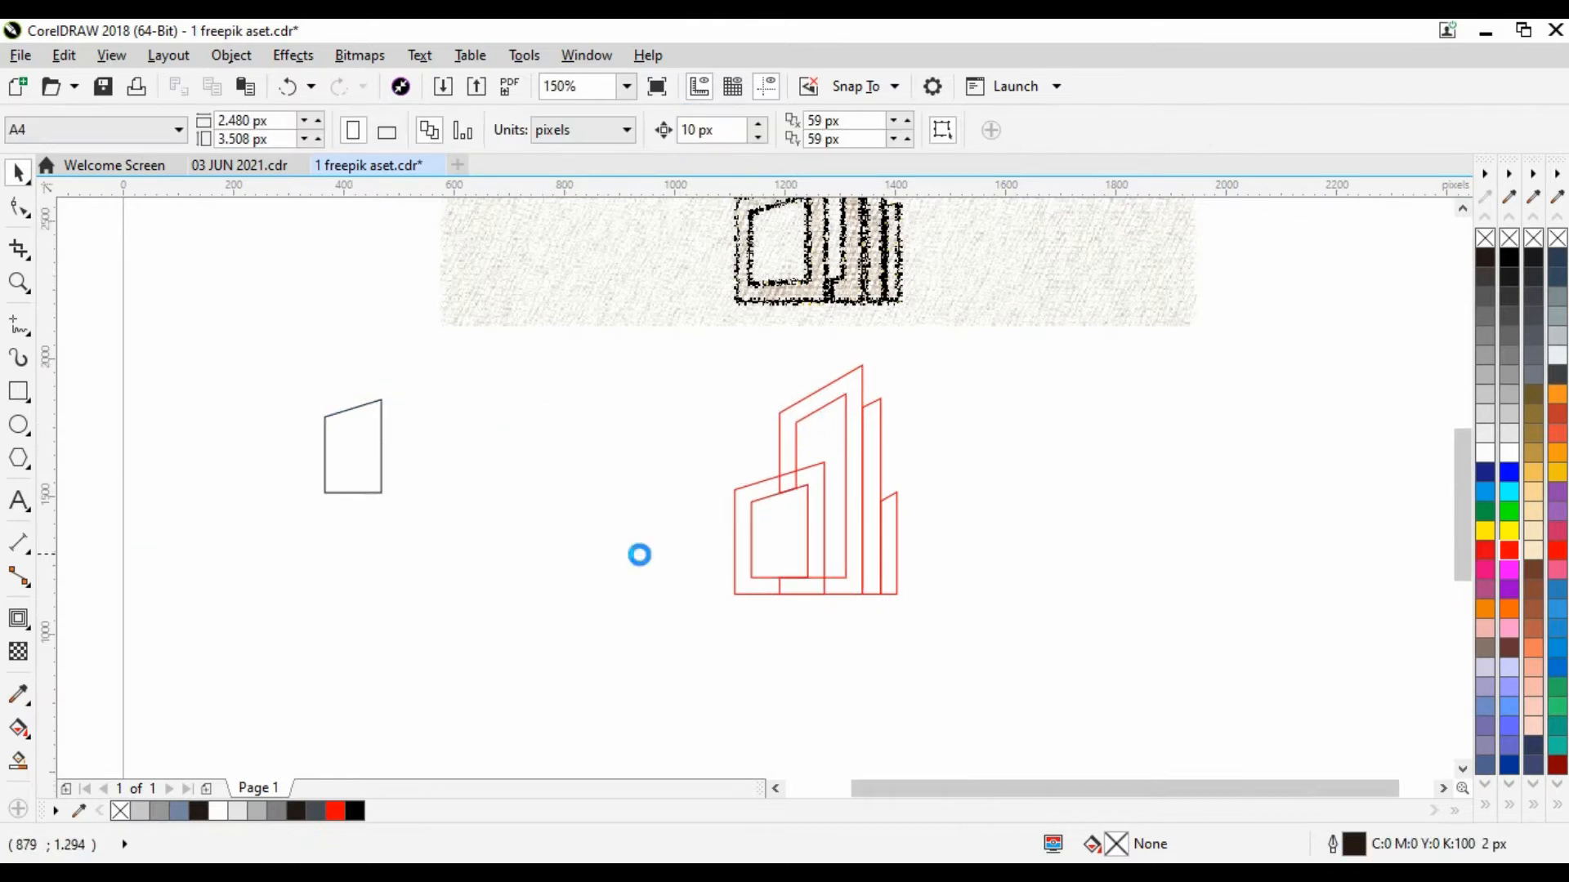
Fill the front, tall, narrow and shortest buildings with black, dark grey, medium grey and light grey respectively.
scroll(629, 556, down, 1)
click(684, 530)
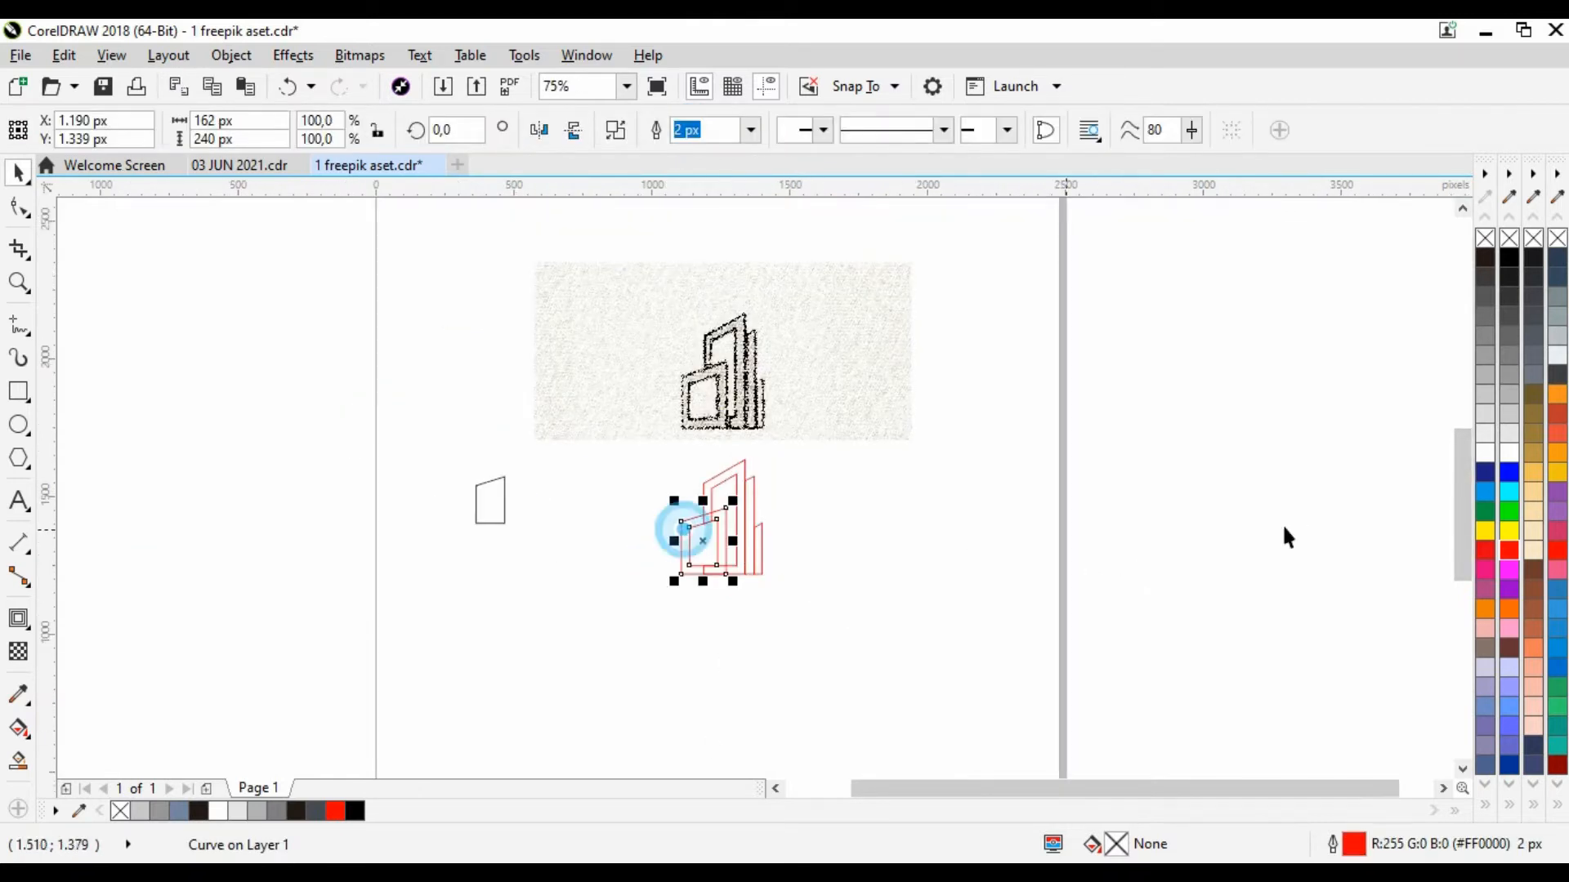
click(1512, 282)
click(749, 516)
scroll(749, 516, up, 1)
click(1509, 319)
click(762, 488)
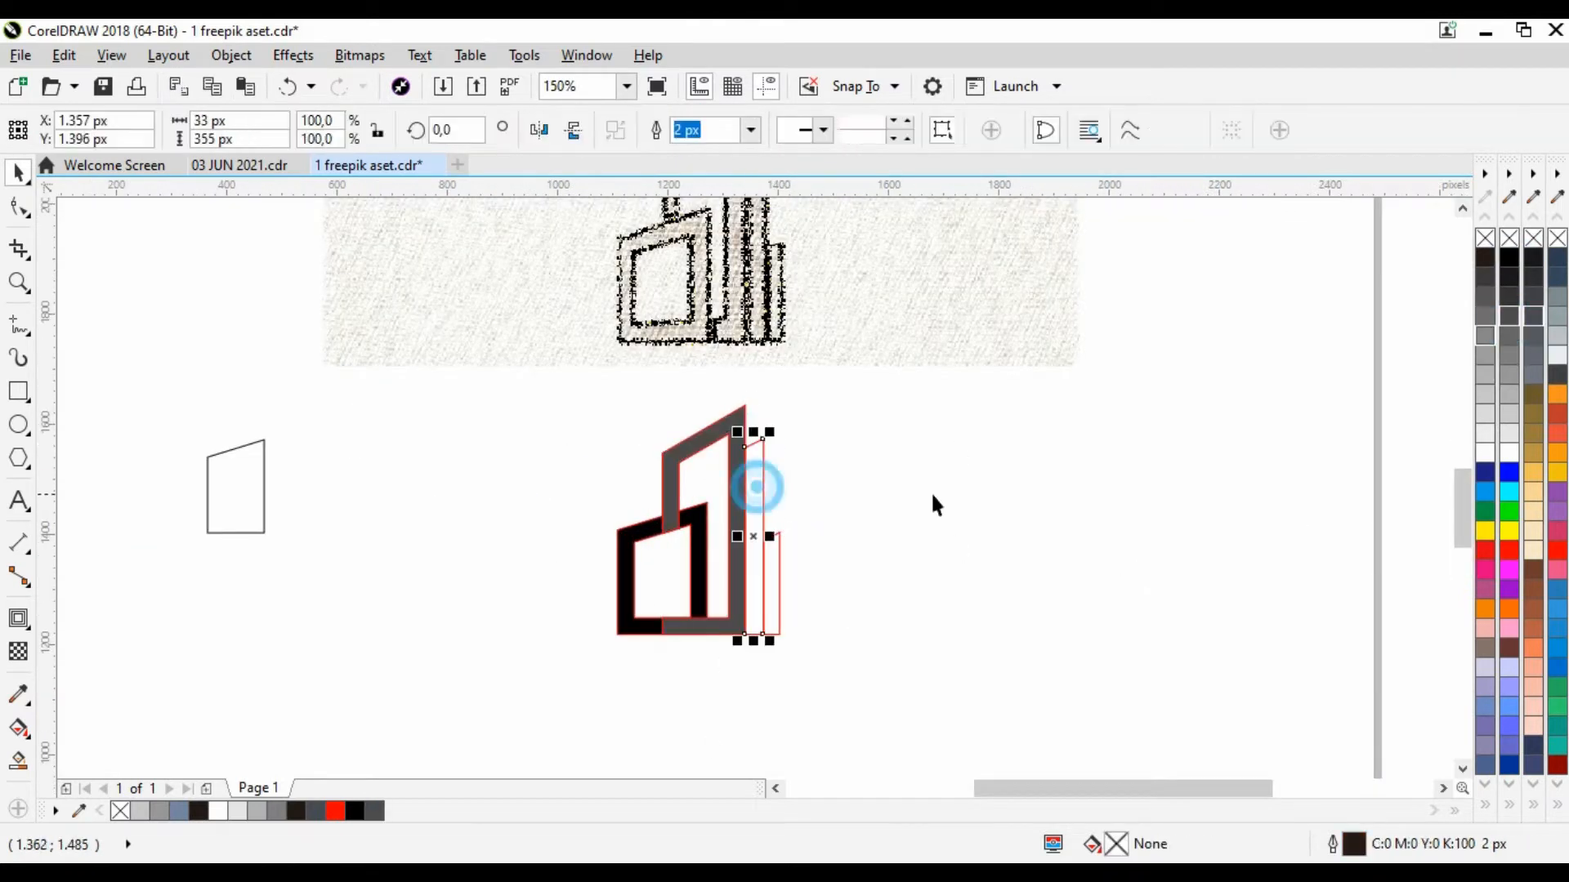
click(1514, 376)
click(771, 539)
click(1511, 415)
click(906, 527)
Bring the black front building to the front and remove the red outlines from all four buildings.
click(615, 562)
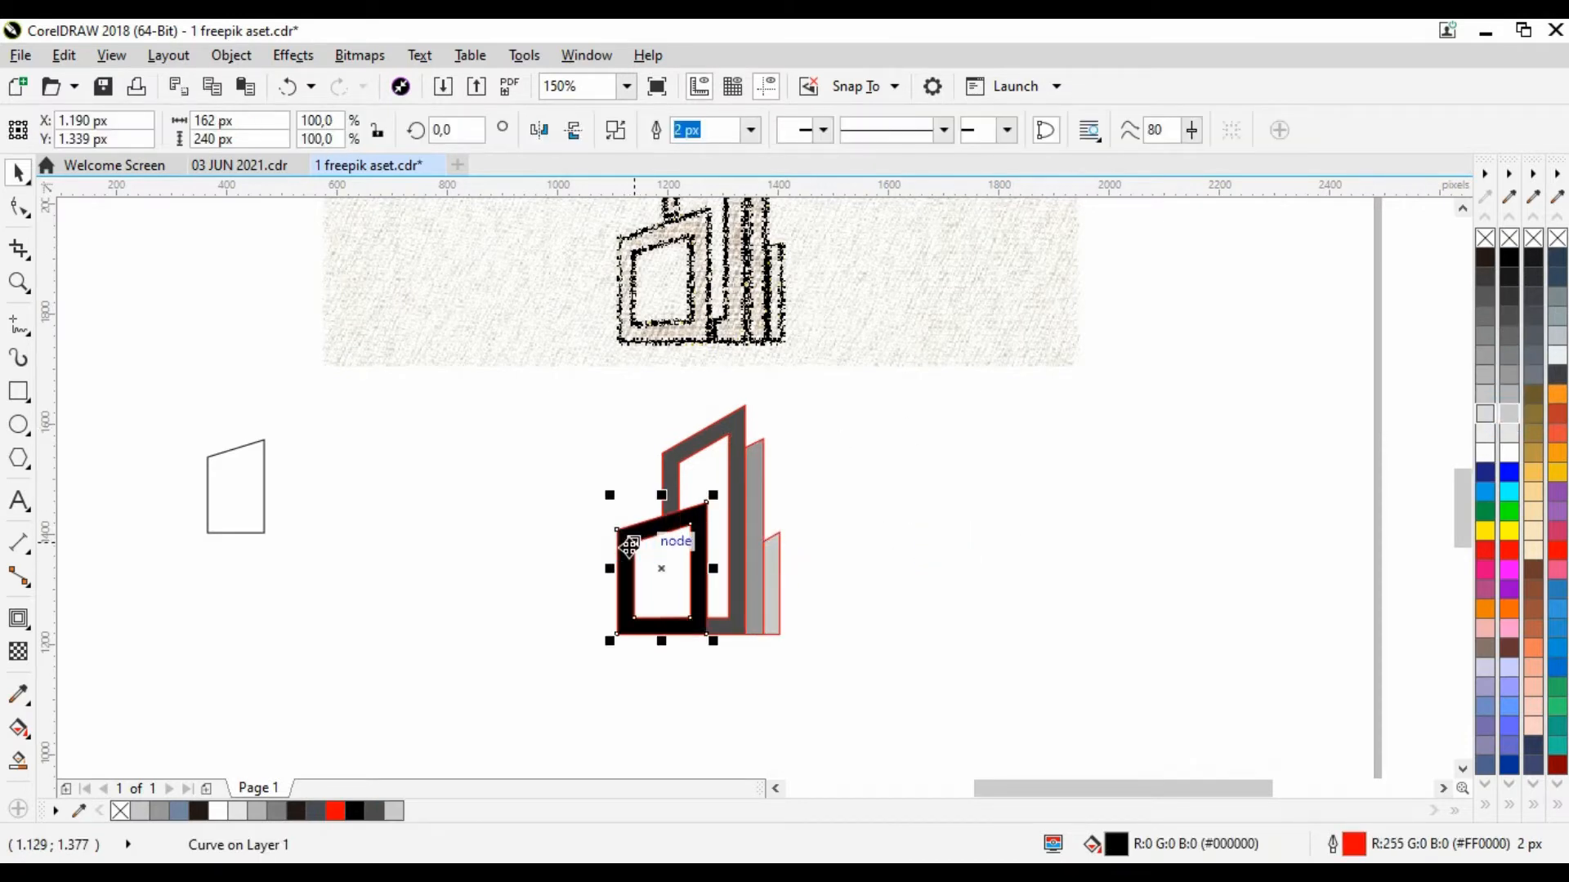
drag(878, 650, 600, 388)
right_click(1509, 238)
click(1054, 527)
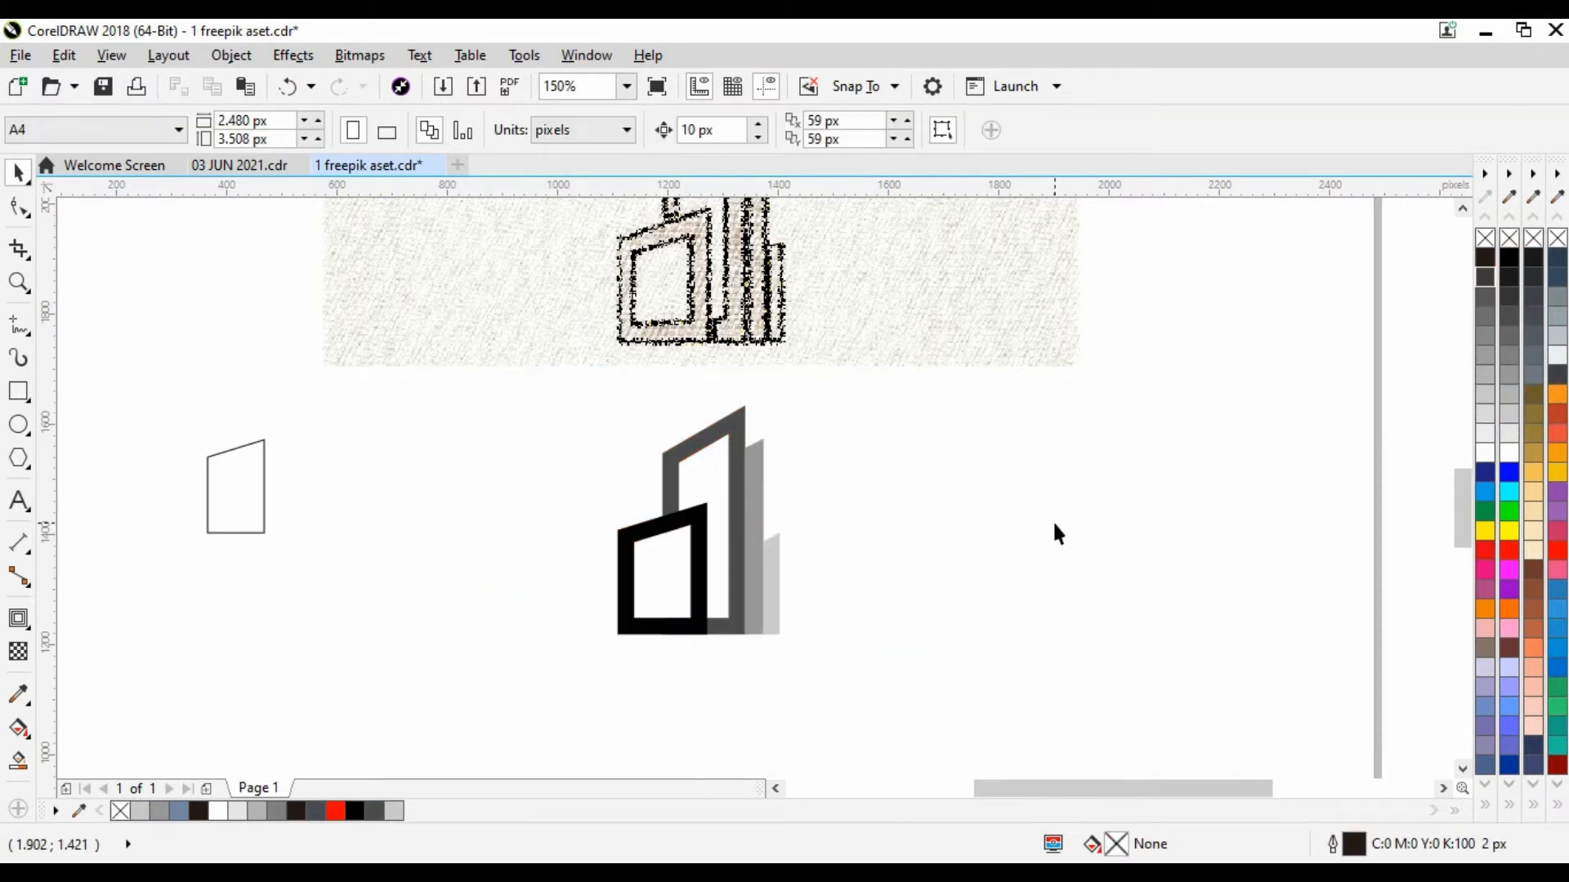
Apply a 15 px outside contour to the black front building and break the contour group apart.
scroll(693, 564, up, 1)
scroll(716, 506, down, 1)
click(713, 525)
key(space)
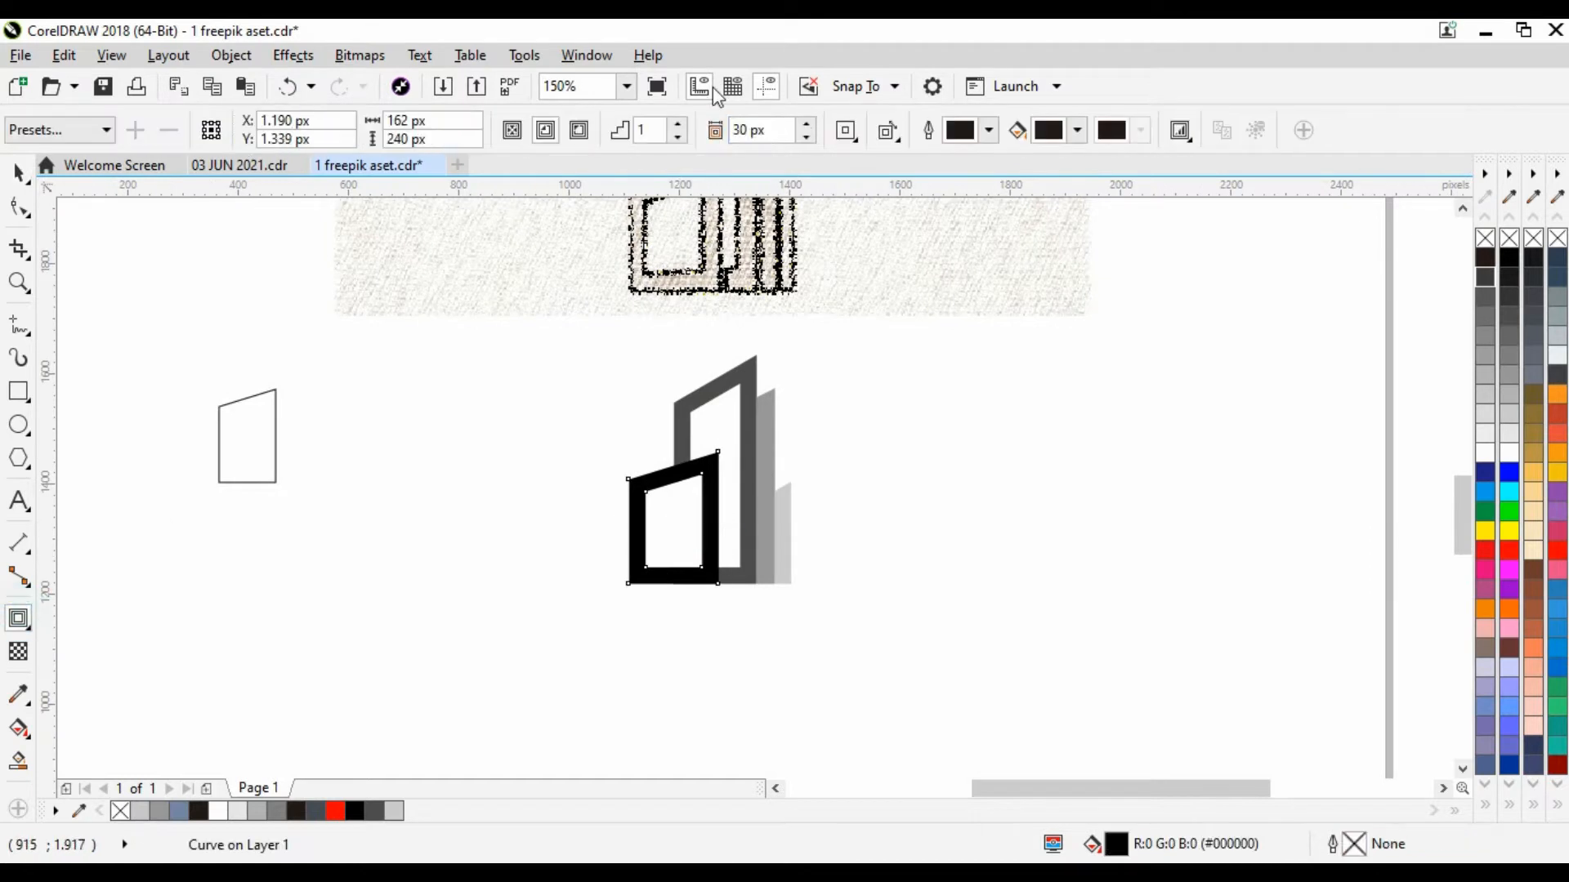
text(15)
key(Return)
scroll(726, 531, up, 1)
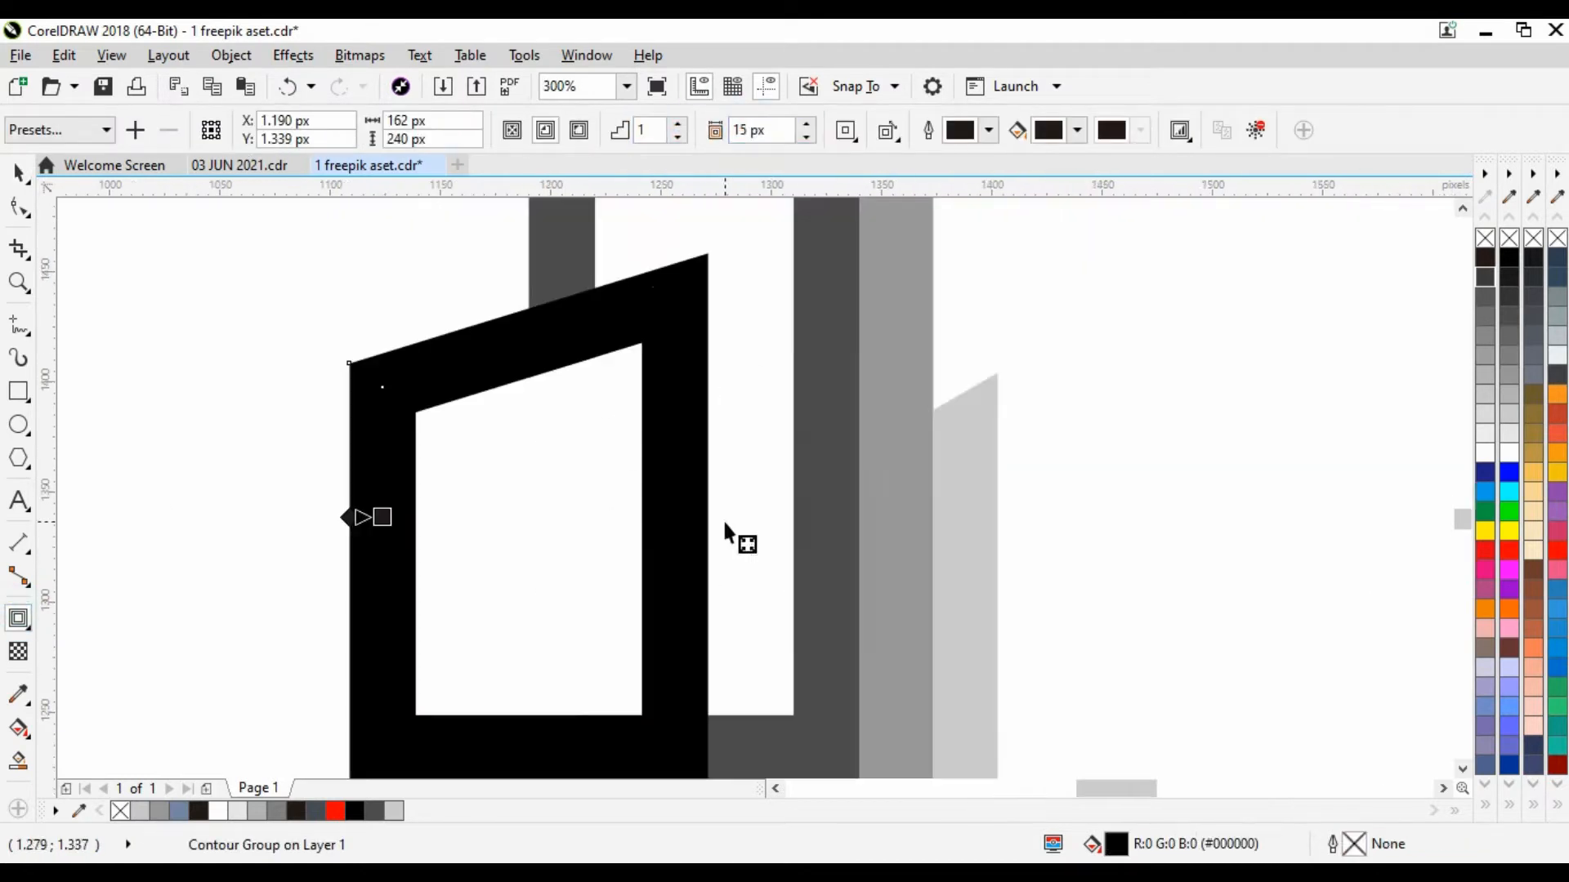
click(578, 130)
scroll(730, 278, down, 1)
key(ctrl+k)
Trim the tall building with the separated contour shape to leave a gap, and delete the contour shape.
click(19, 173)
shift+click(760, 519)
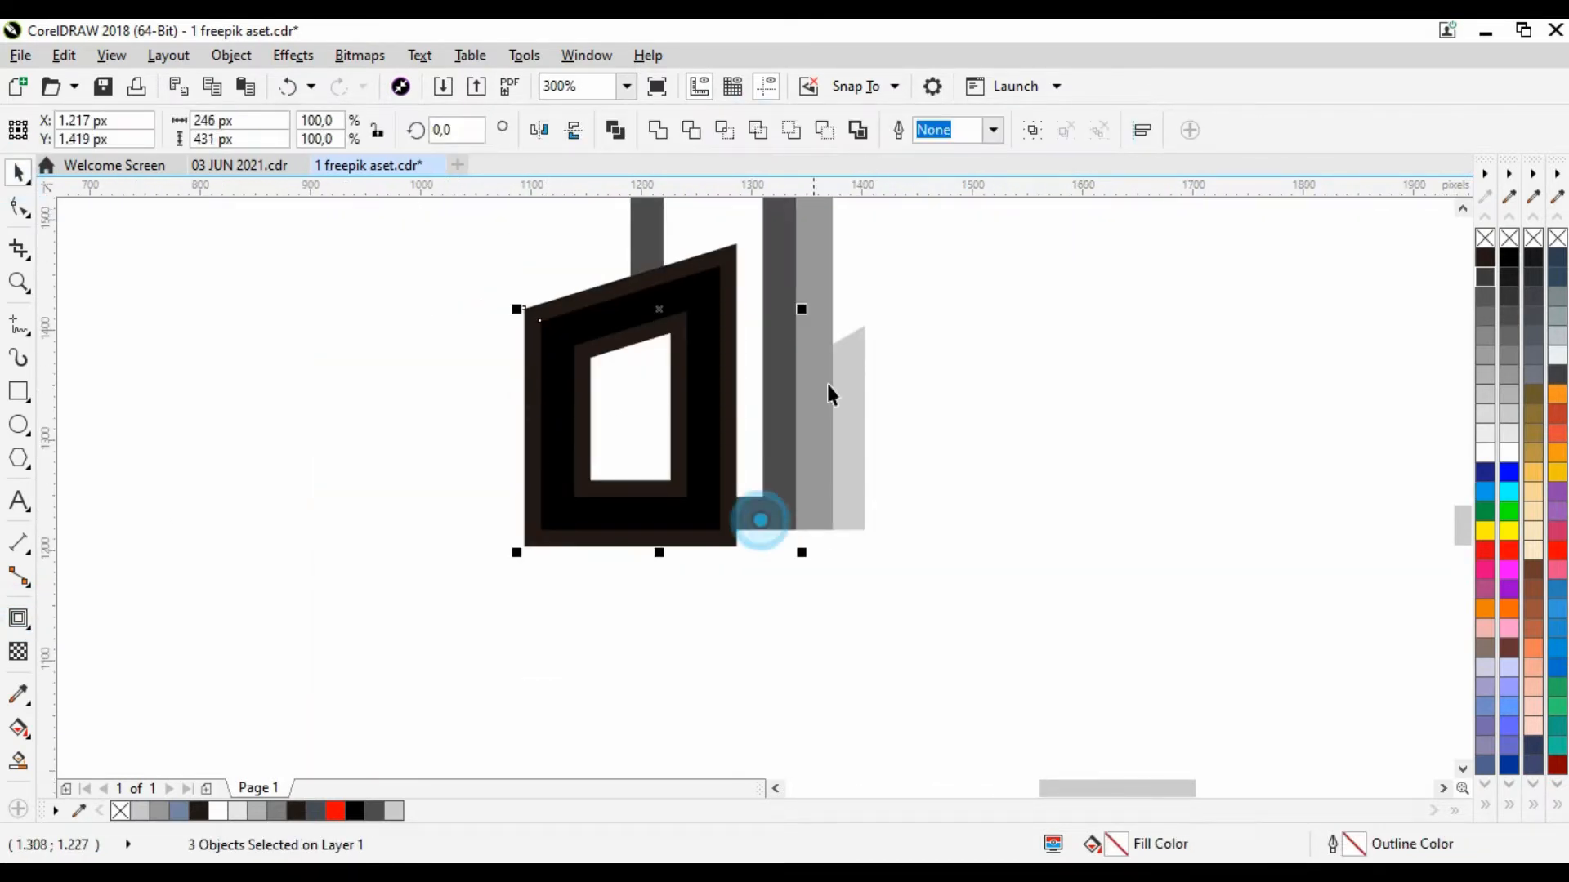
click(693, 131)
click(739, 456)
drag(740, 466, 1051, 427)
key(Delete)
scroll(1115, 441, down, 2)
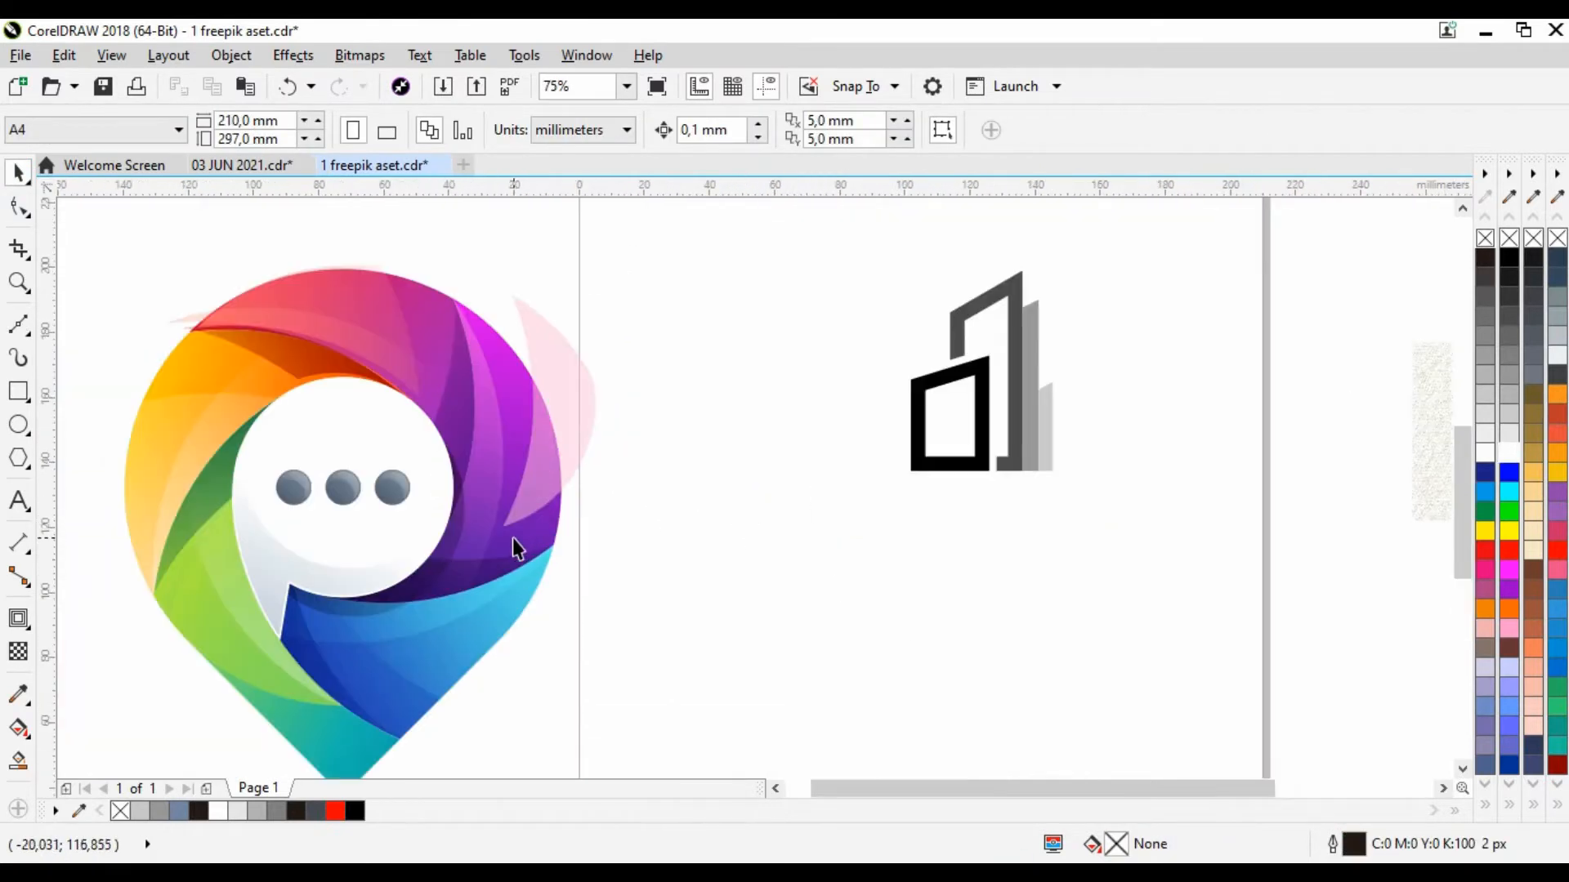
Copy the pin logo's purple, blue, green and orange gradient fills to the front, tall, narrow and shortest buildings respectively.
drag(513, 538, 980, 425)
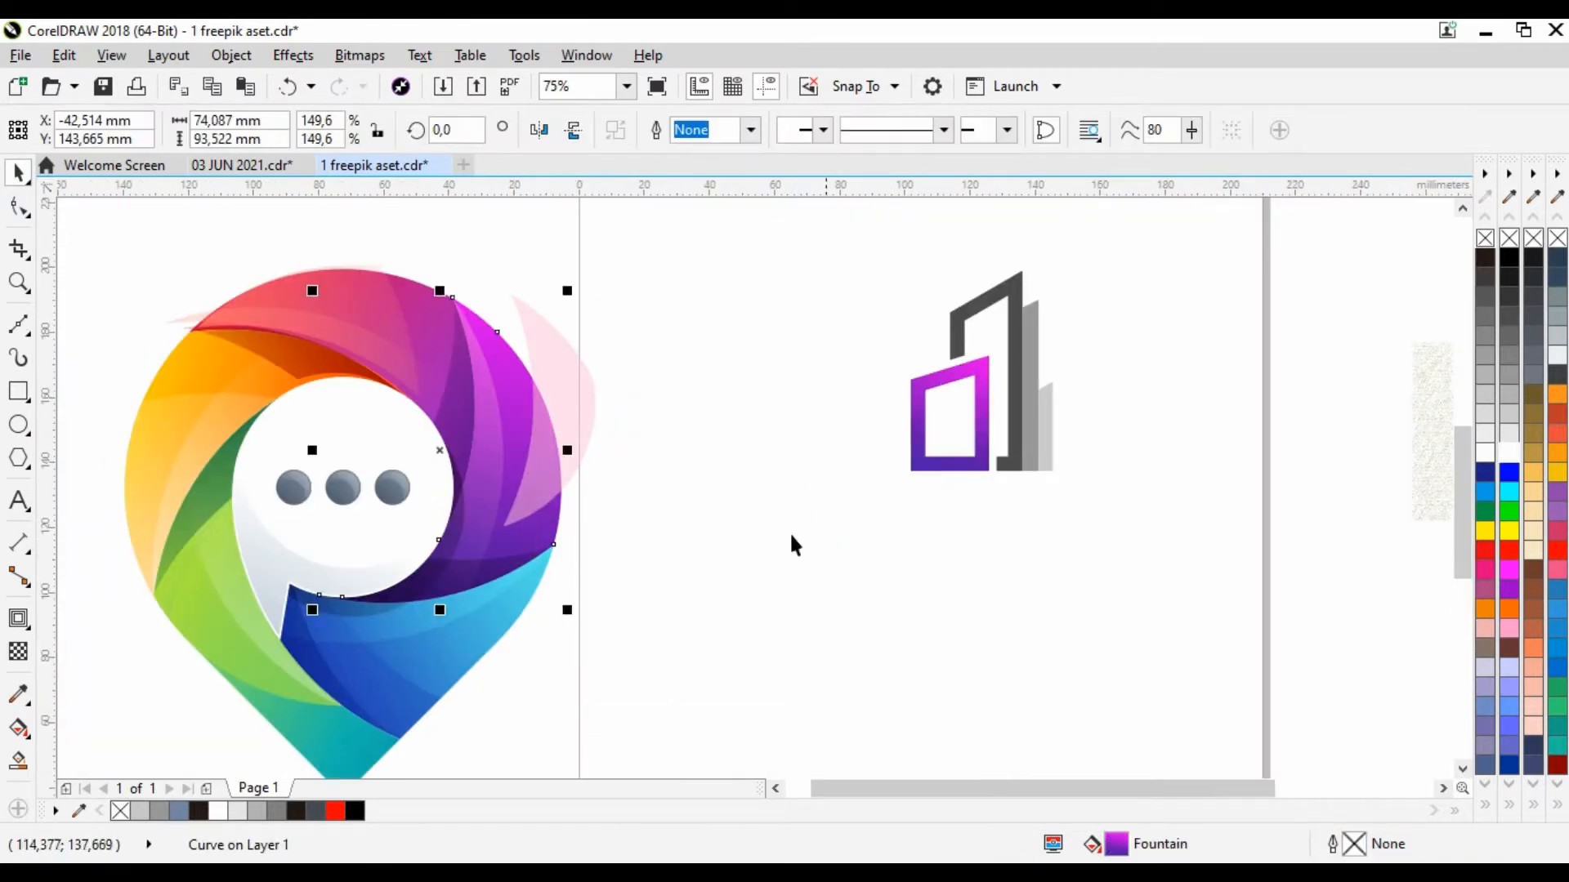
drag(389, 676, 1016, 424)
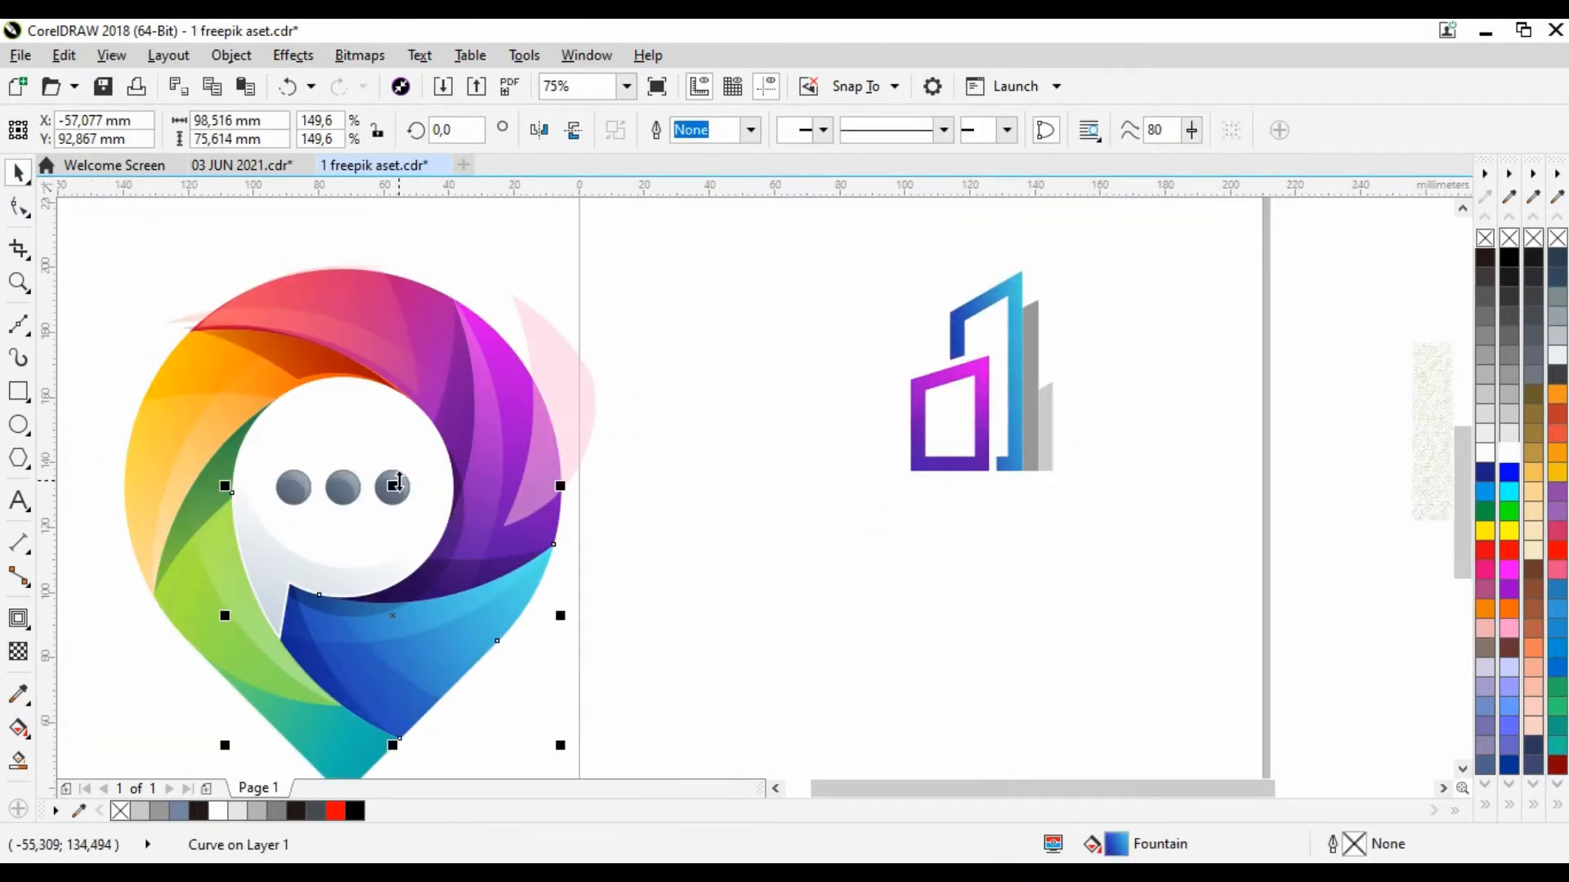
drag(372, 753, 1031, 452)
drag(195, 375, 1045, 433)
click(1120, 389)
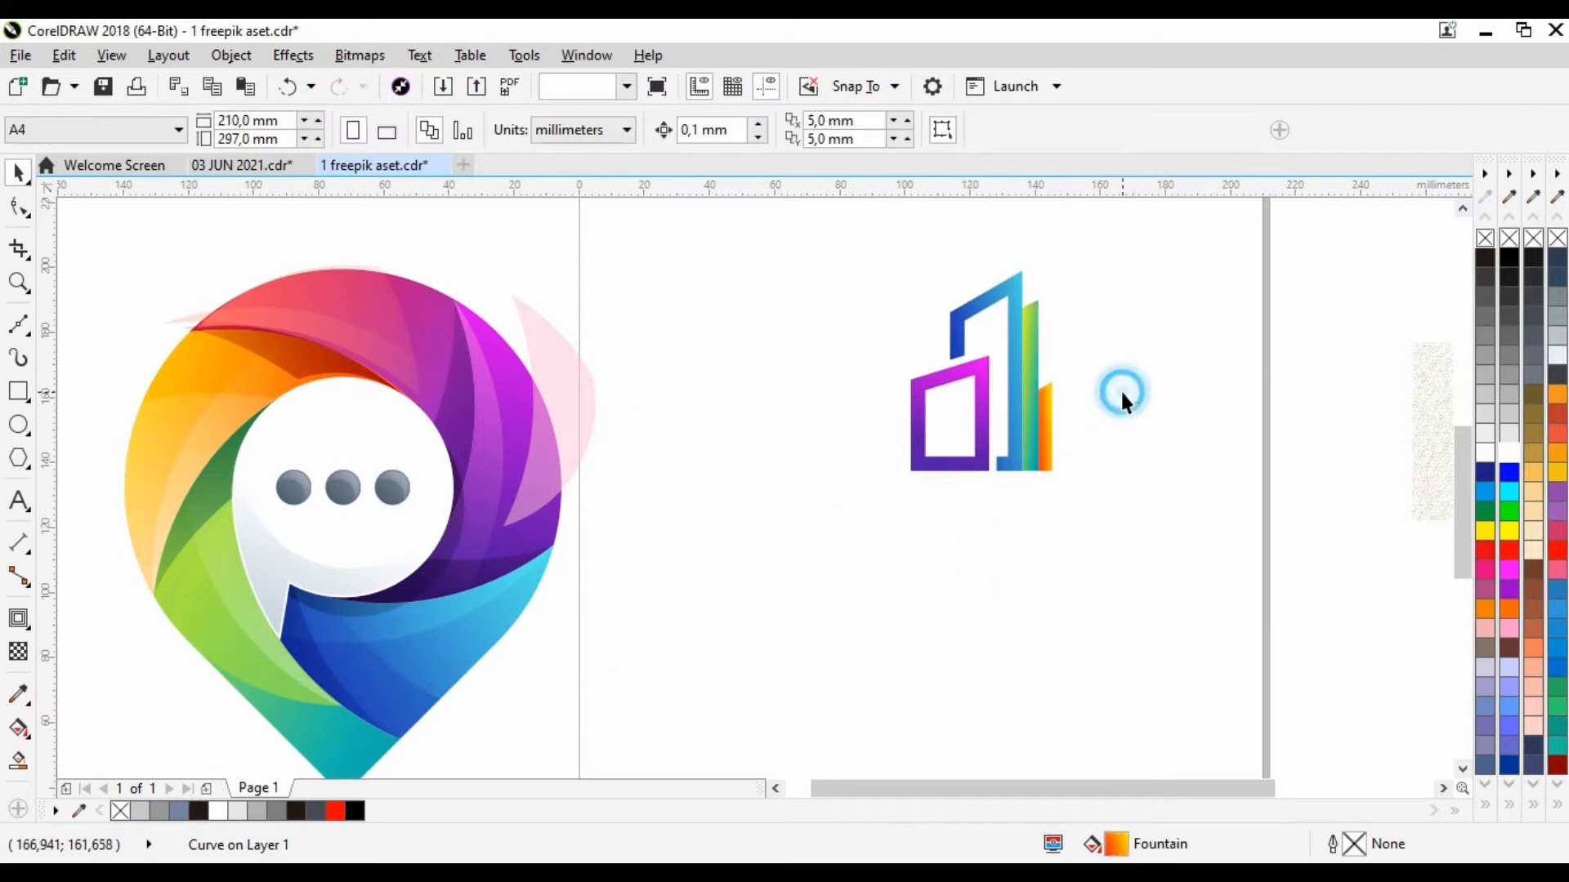
click(977, 375)
click(753, 419)
click(1029, 382)
right_click(981, 361)
click(1031, 356)
click(878, 384)
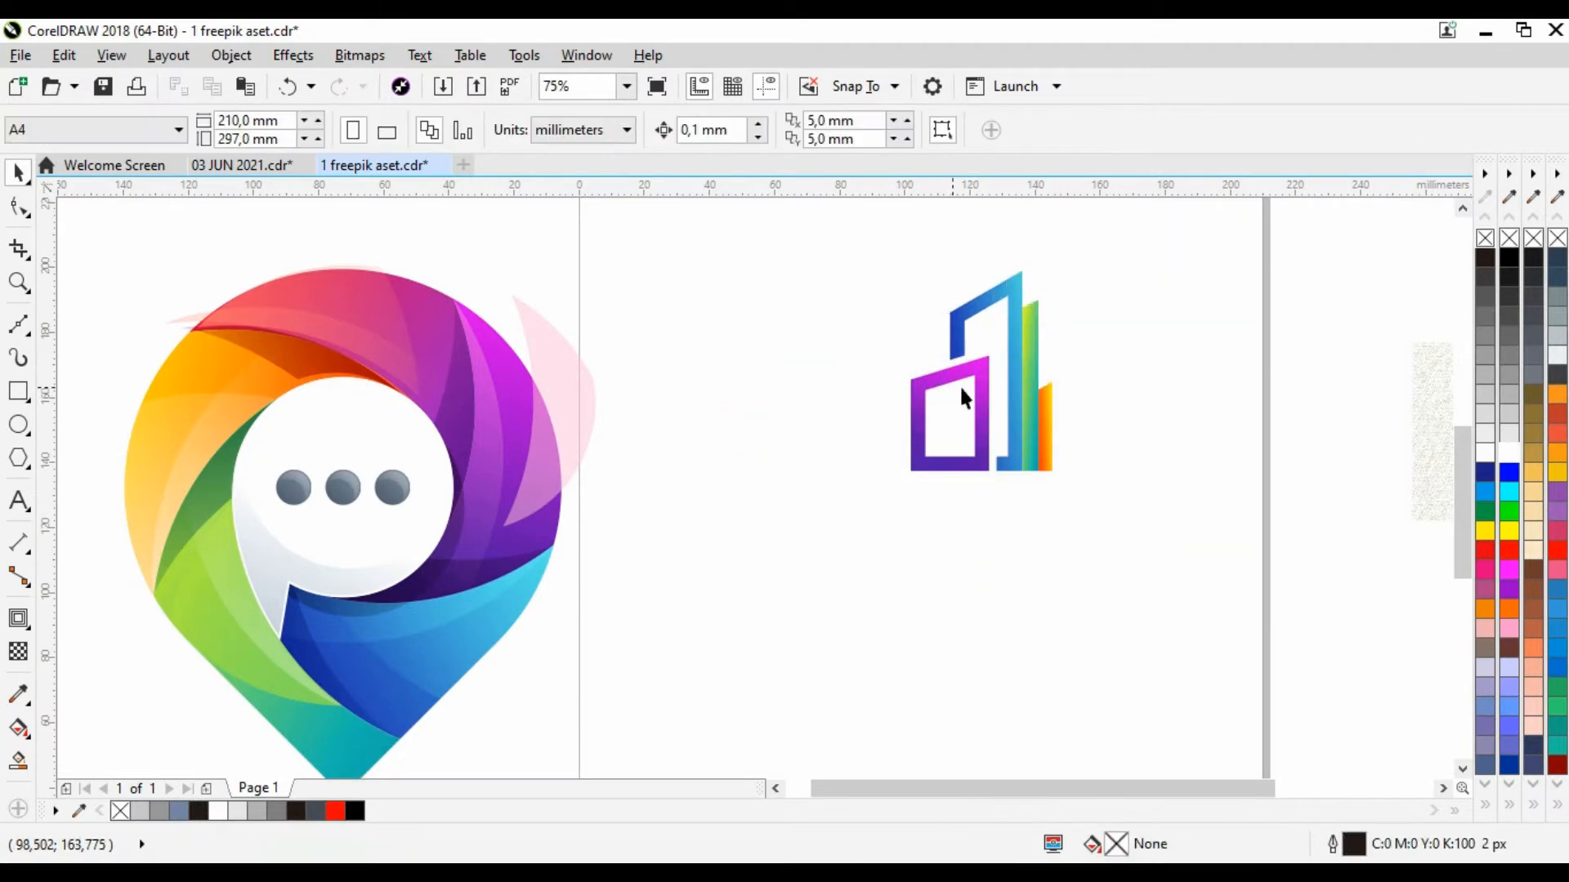
Redirect the gradients vertically on the front building, magenta above purple, and on the tall building, light blue above dark blue.
click(961, 379)
click(18, 728)
drag(988, 344, 949, 360)
drag(937, 570, 1001, 282)
click(1018, 330)
Redirect the gradients vertically on the narrow building, yellow-green above teal, and on the shortest building, yellow above orange.
click(1030, 433)
drag(1013, 546, 1022, 322)
drag(1026, 571, 1026, 607)
drag(1022, 321, 1022, 282)
click(1042, 402)
mouse_move(1061, 531)
mouse_down()
mouse_move(1054, 379)
mouse_move(1051, 517)
mouse_up()
drag(1053, 380, 1054, 359)
click(18, 173)
click(1121, 327)
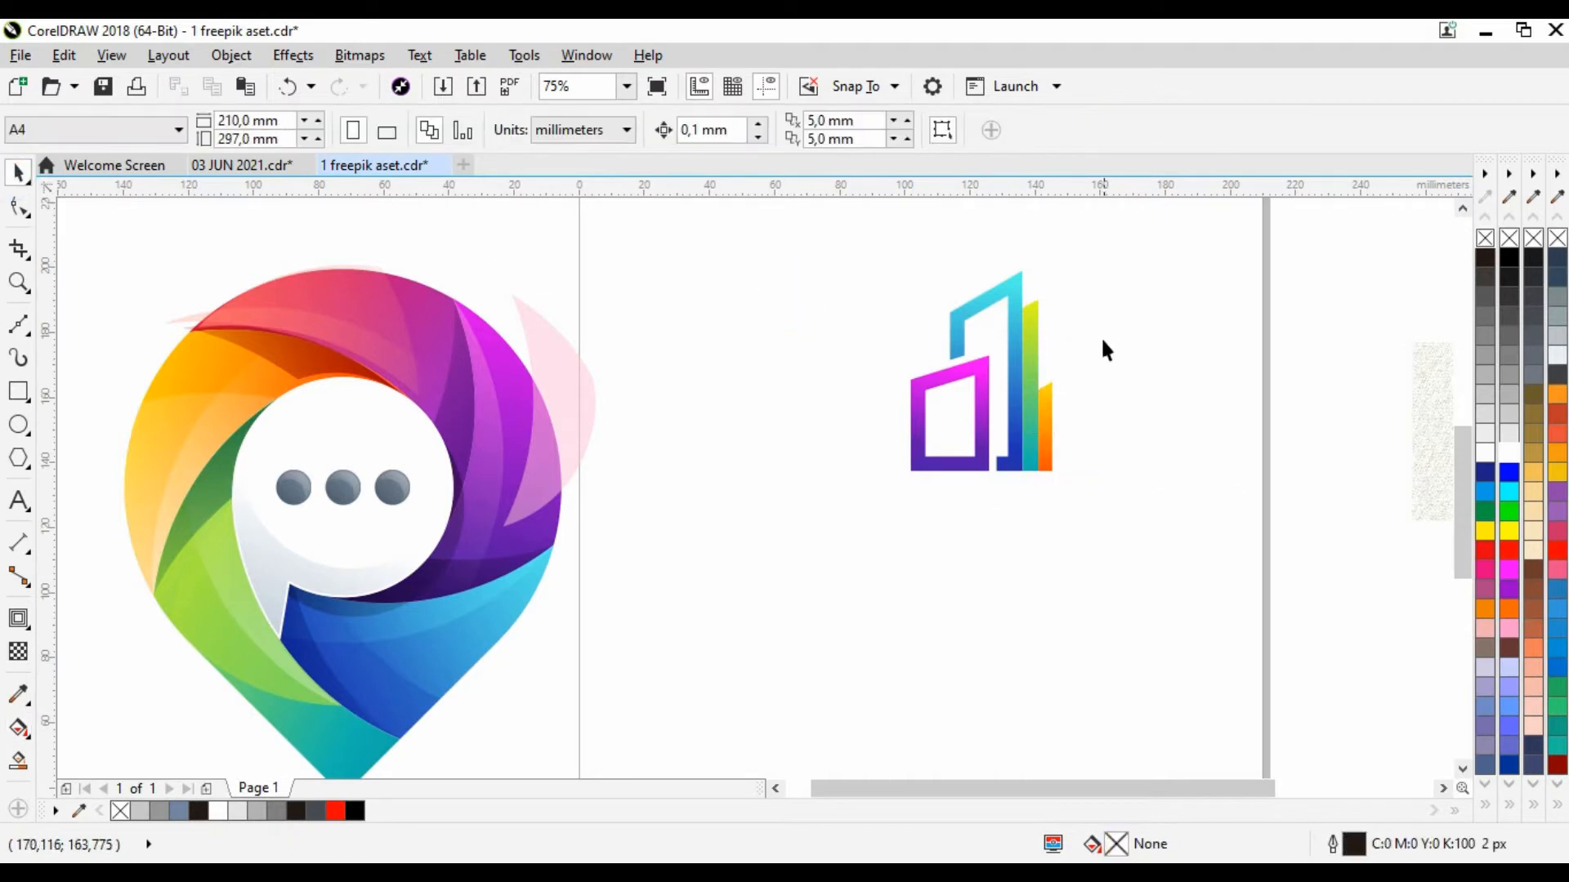
Draw a triangle about 12 × 15 mm over the front building's upper-right corner with the Bézier tool.
scroll(1011, 336, up, 1)
scroll(998, 339, down, 1)
click(18, 358)
click(18, 173)
scroll(998, 380, up, 1)
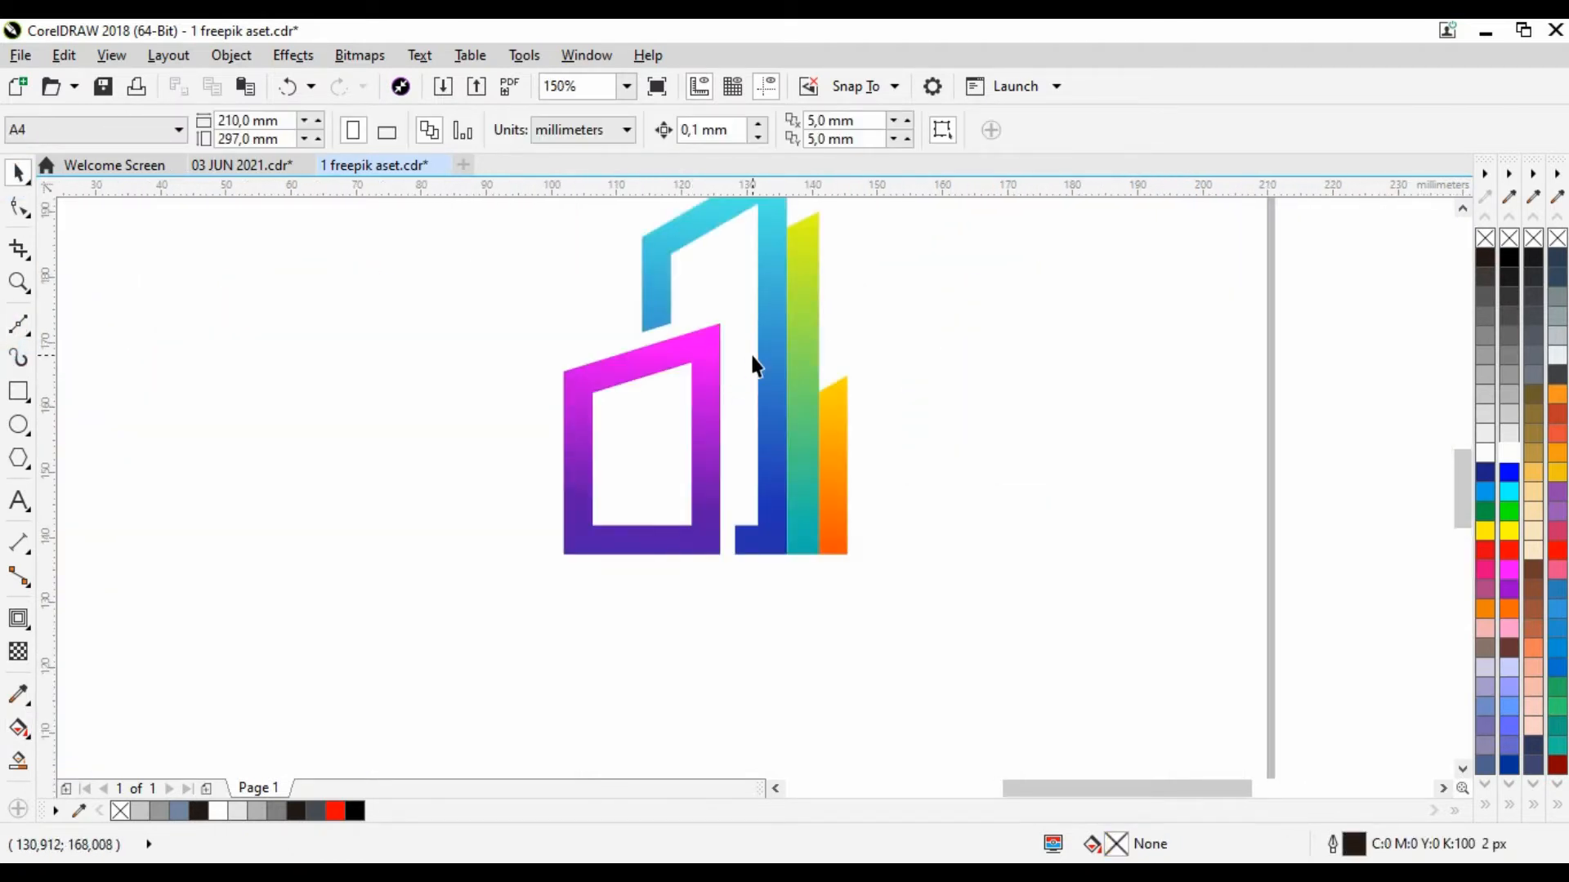
click(18, 324)
click(719, 413)
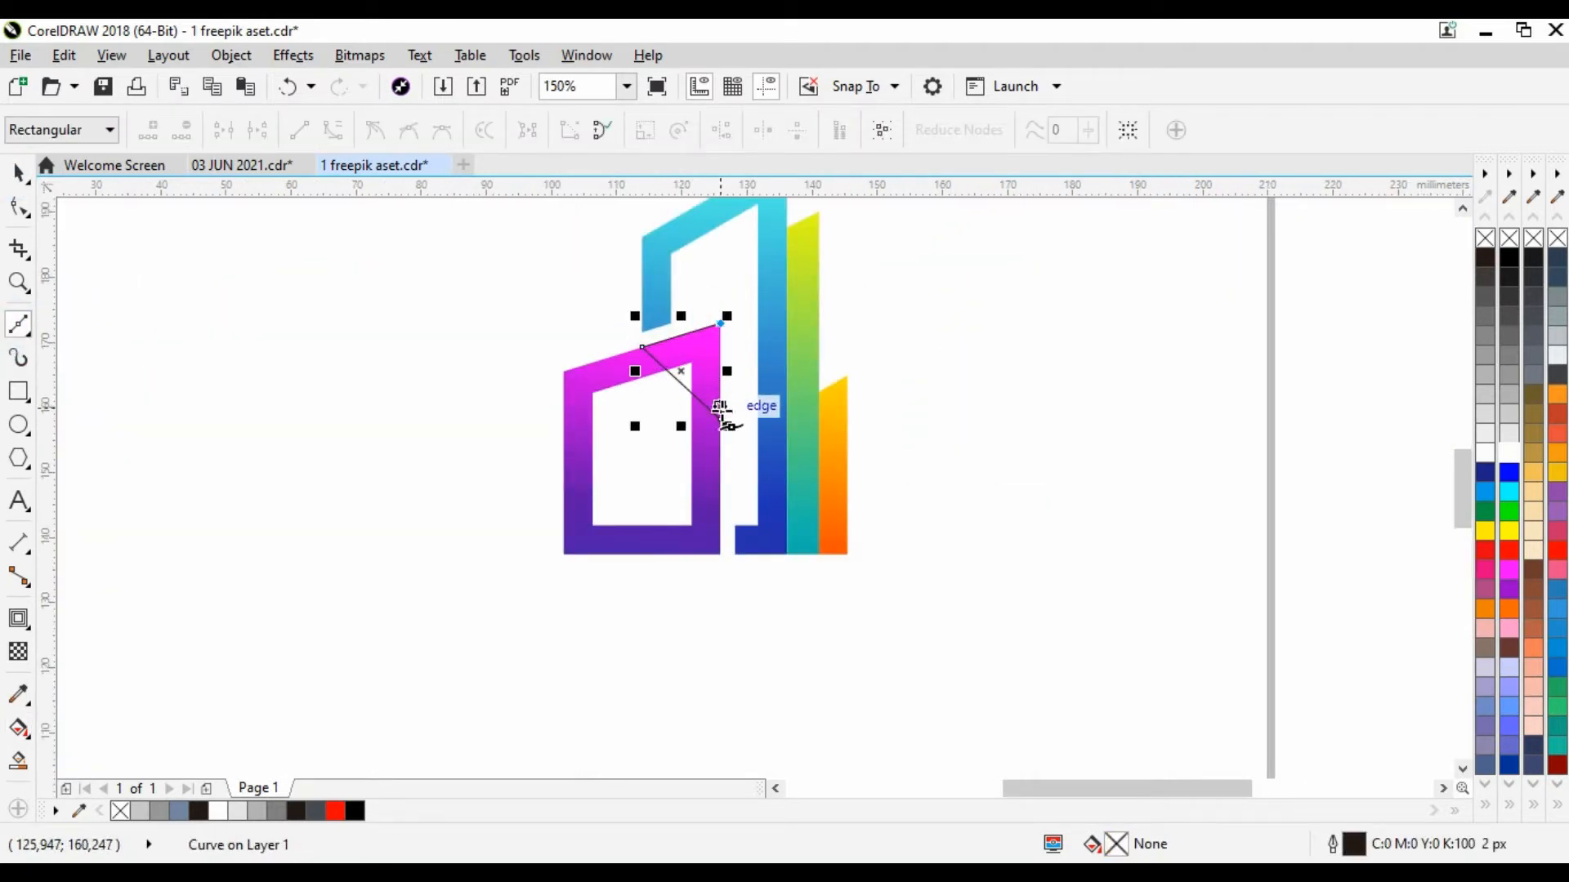
Intersect the triangle with the front building to create a corner piece, and move the triangle aside.
click(18, 173)
shift+click(706, 445)
click(733, 131)
click(572, 278)
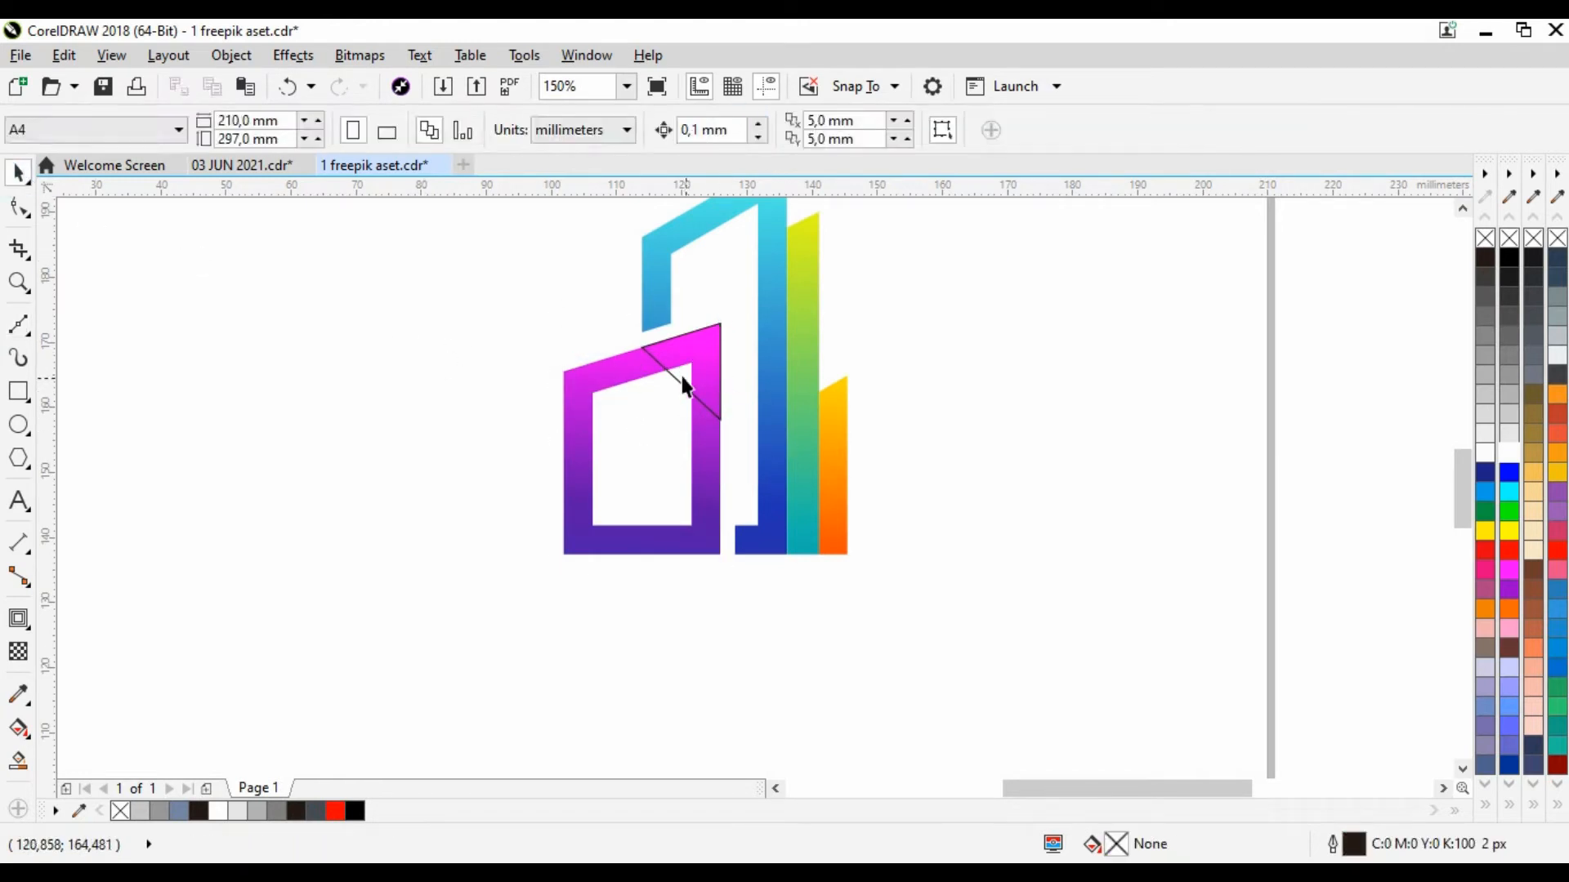
drag(683, 385, 919, 402)
Copy the pin logo's pale pink fill (#FFBCD8) to the corner piece and fade it toward the lower left with a linear transparency.
scroll(890, 384, down, 1)
drag(384, 446, 796, 372)
click(798, 371)
scroll(798, 371, up, 1)
click(20, 652)
drag(820, 308, 913, 200)
drag(769, 380, 739, 427)
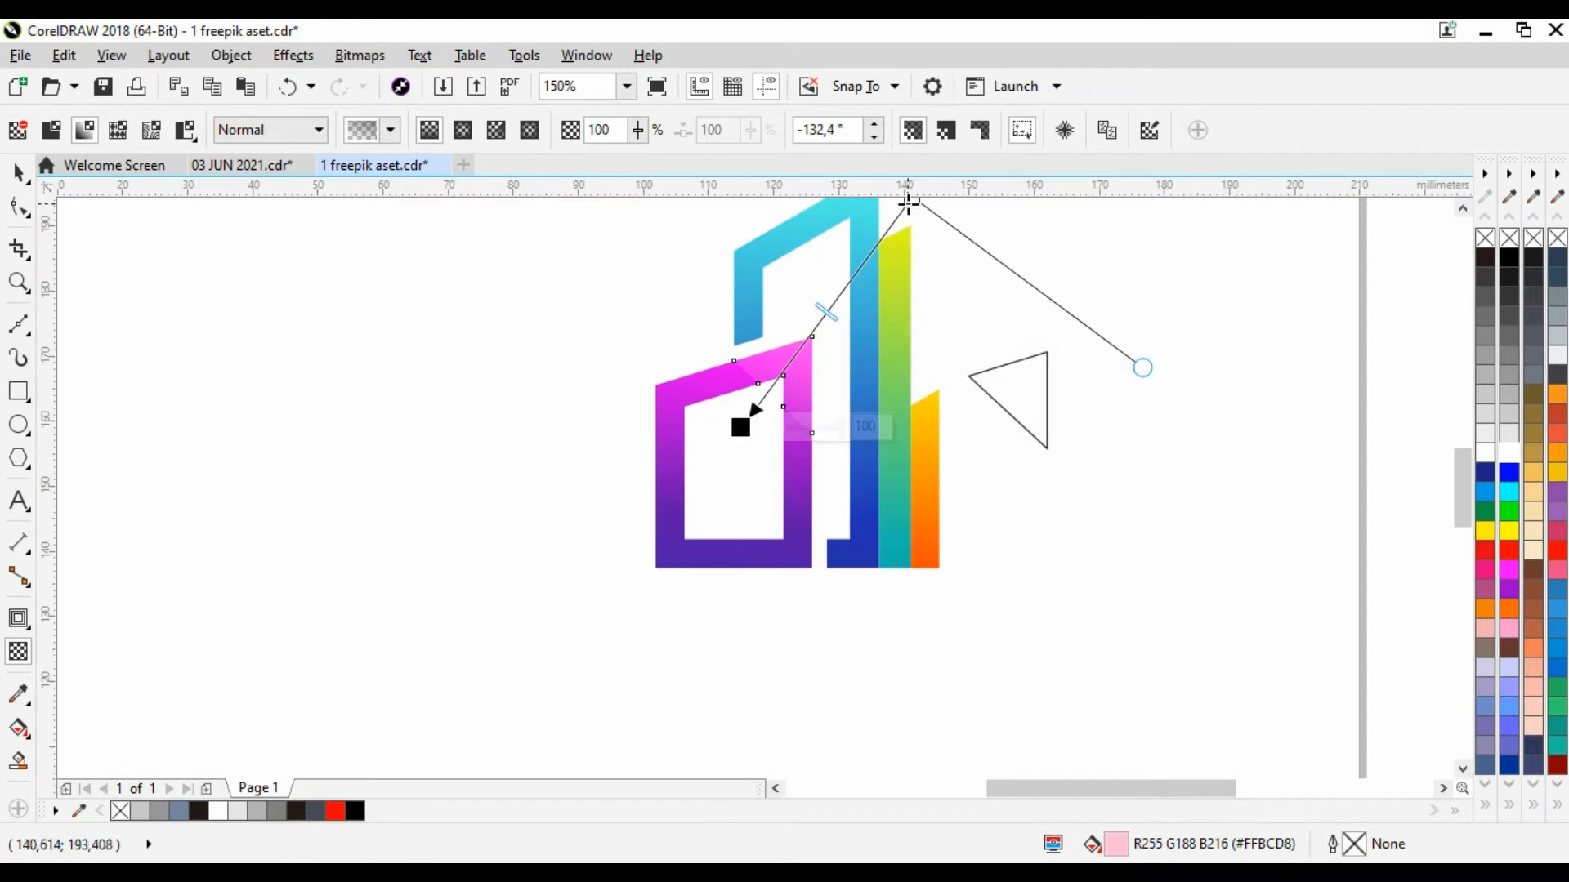
drag(911, 202, 840, 291)
click(18, 173)
click(539, 327)
Move the triangle back to the front building's upper-right corner and enlarge it to about 19 × 24 mm by its nodes.
scroll(815, 438, down, 1)
scroll(815, 438, up, 1)
drag(1023, 389, 687, 376)
key(F10)
drag(814, 432, 1130, 427)
Intersect the enlarged triangle with the front building to create a second, larger corner piece.
click(18, 174)
shift+click(756, 553)
click(720, 128)
click(980, 351)
Copy the pale pink fill to the second corner piece and fade it toward the lower left with a linear transparency.
drag(804, 396, 804, 453)
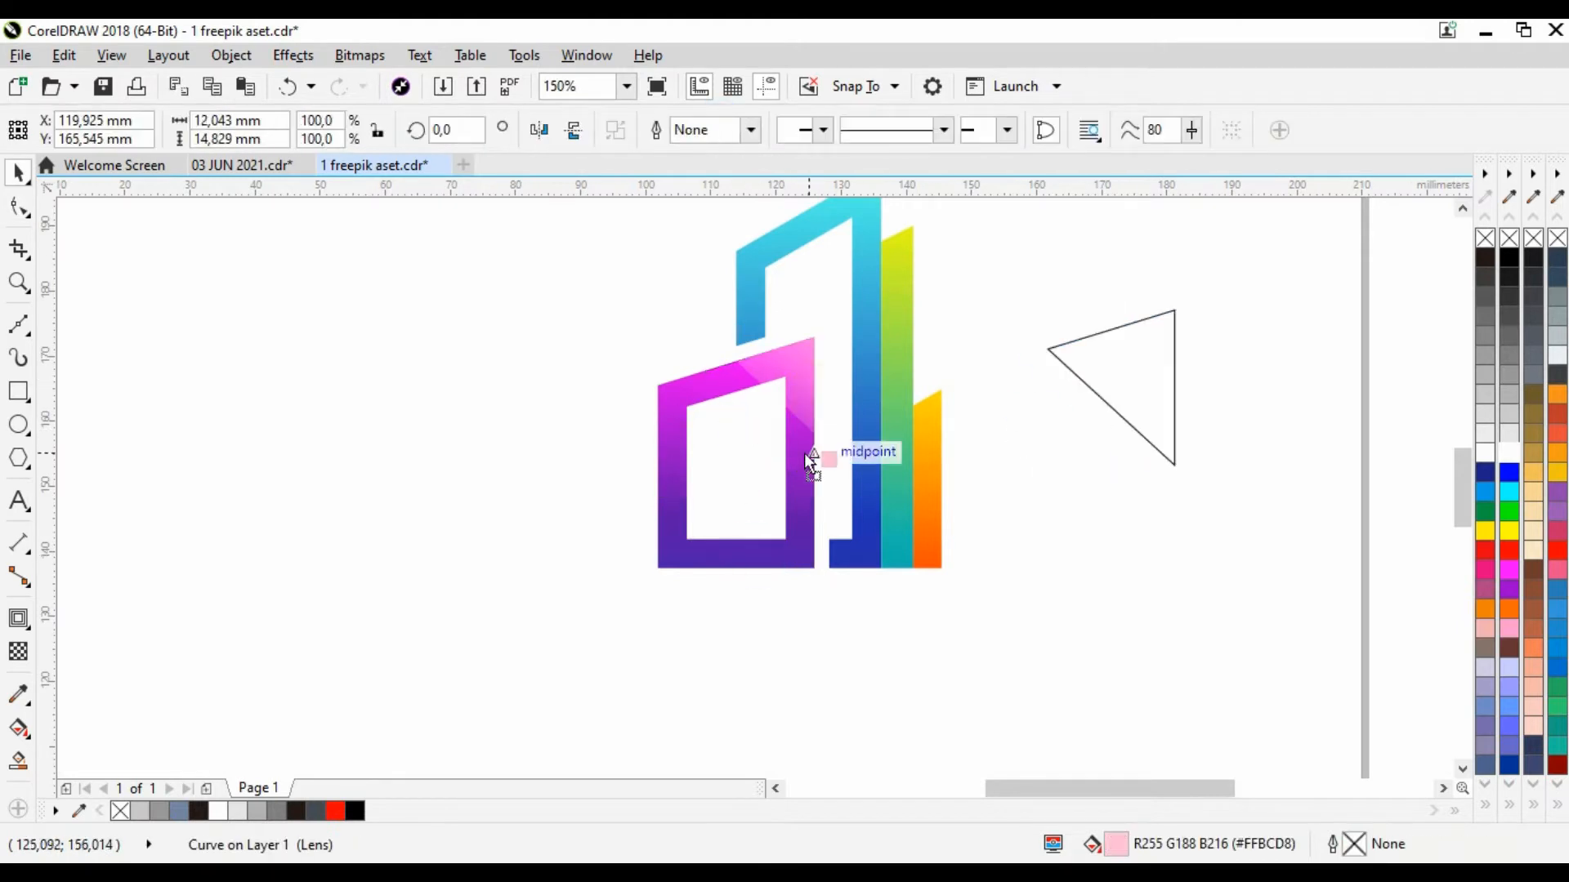
click(854, 500)
click(801, 458)
click(18, 651)
drag(901, 265, 718, 470)
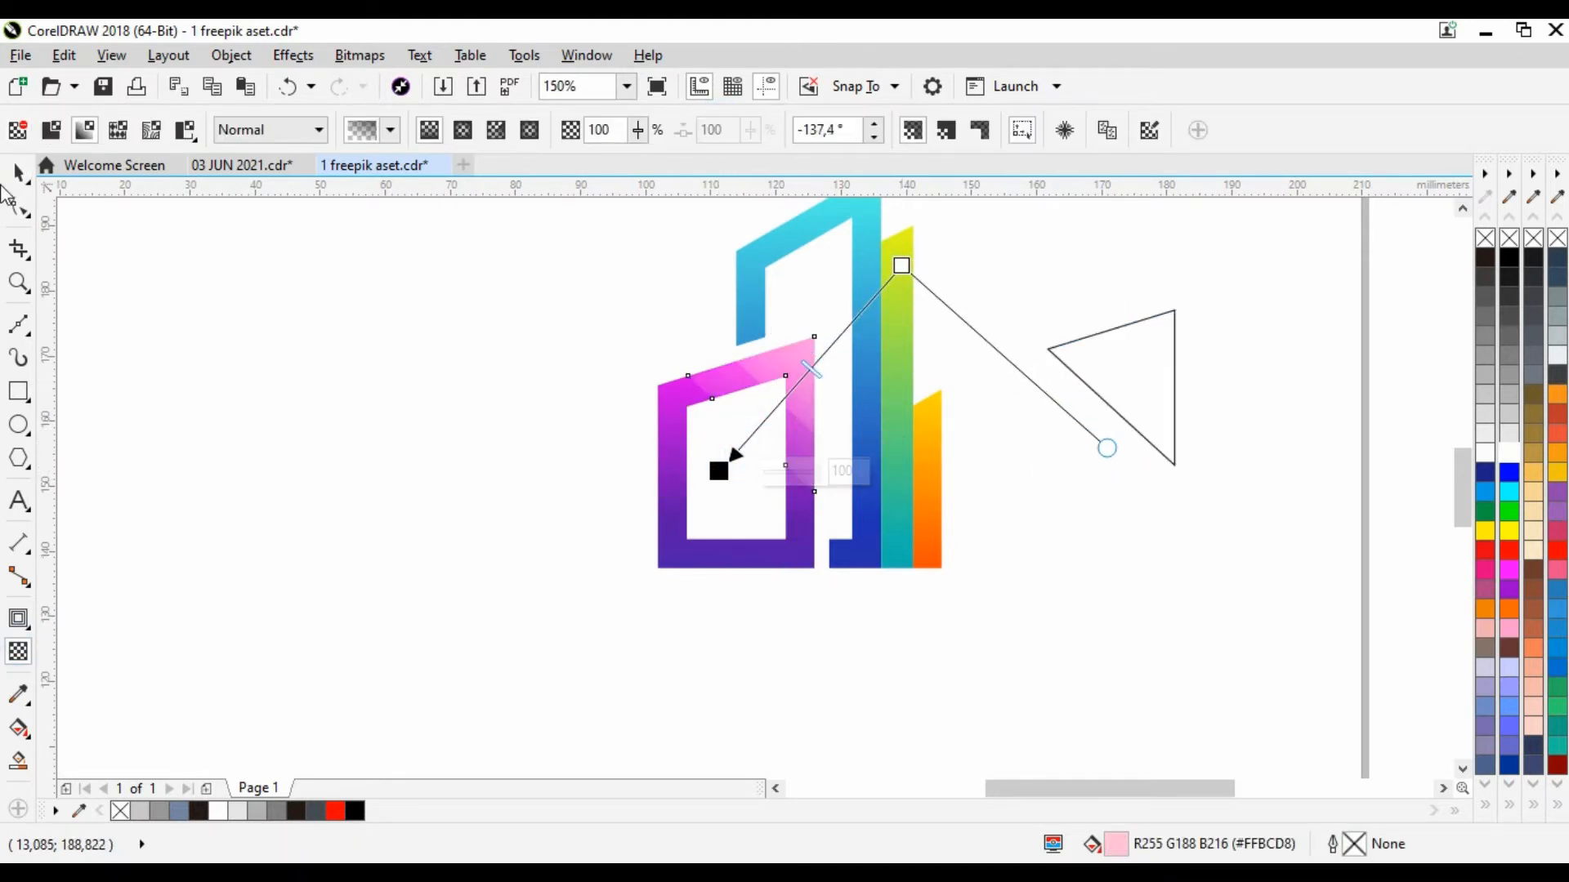
click(18, 174)
click(450, 352)
Return the triangle to the front building and reshape it into a four-node polygon about 24 × 35.5 mm reaching the left edge and lower-right corner.
scroll(770, 578, down, 1)
scroll(781, 537, up, 1)
click(1160, 358)
drag(1164, 363, 799, 380)
key(F10)
drag(798, 558, 799, 610)
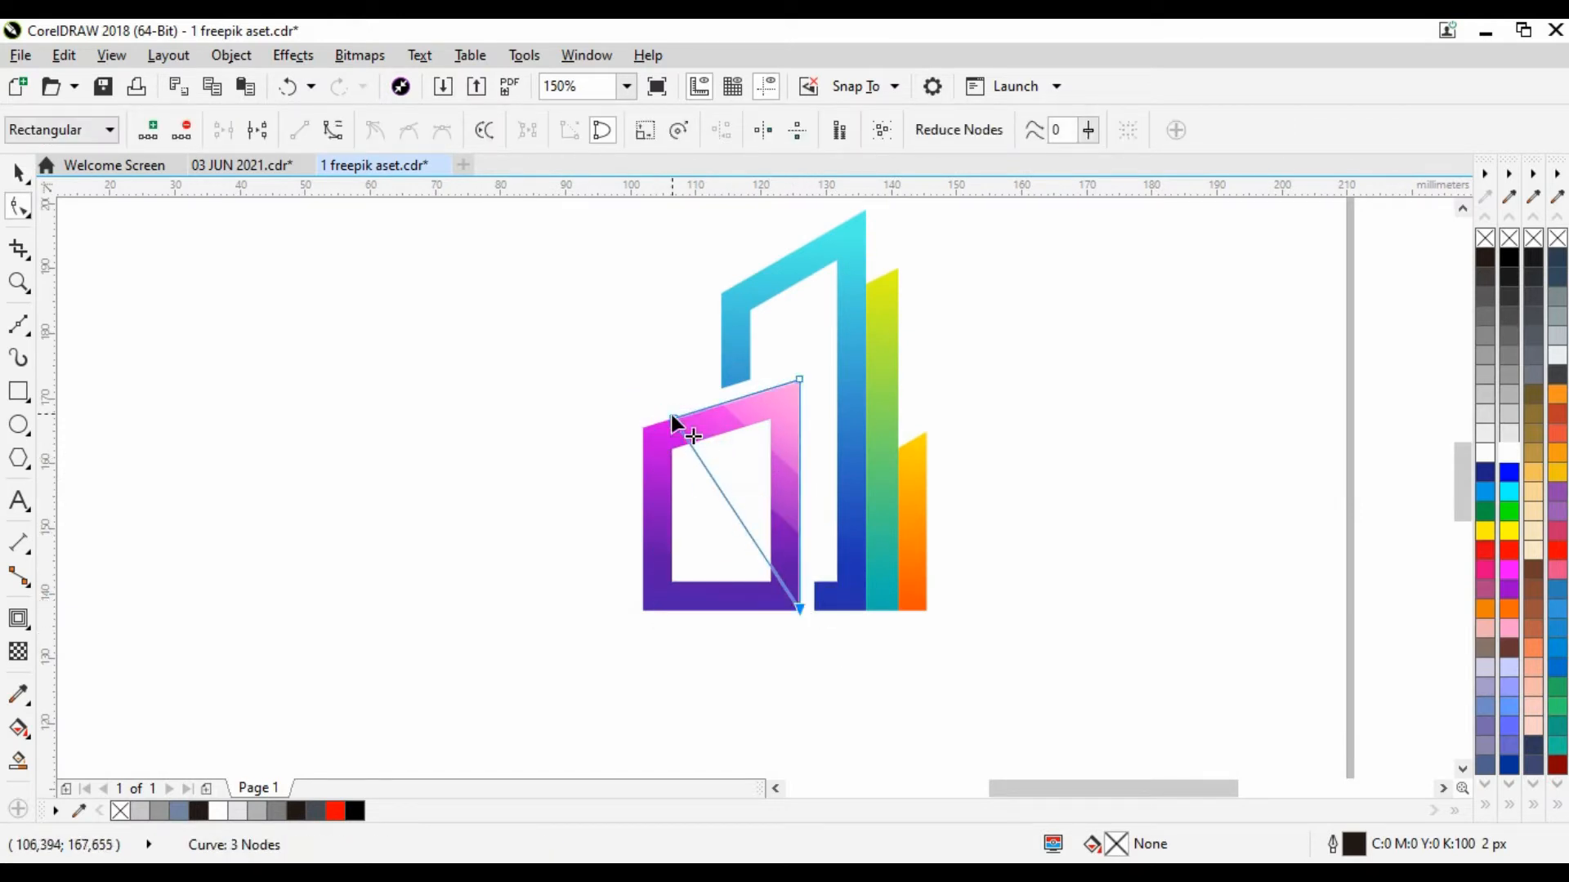
drag(672, 418, 642, 486)
double_click(675, 467)
key(space)
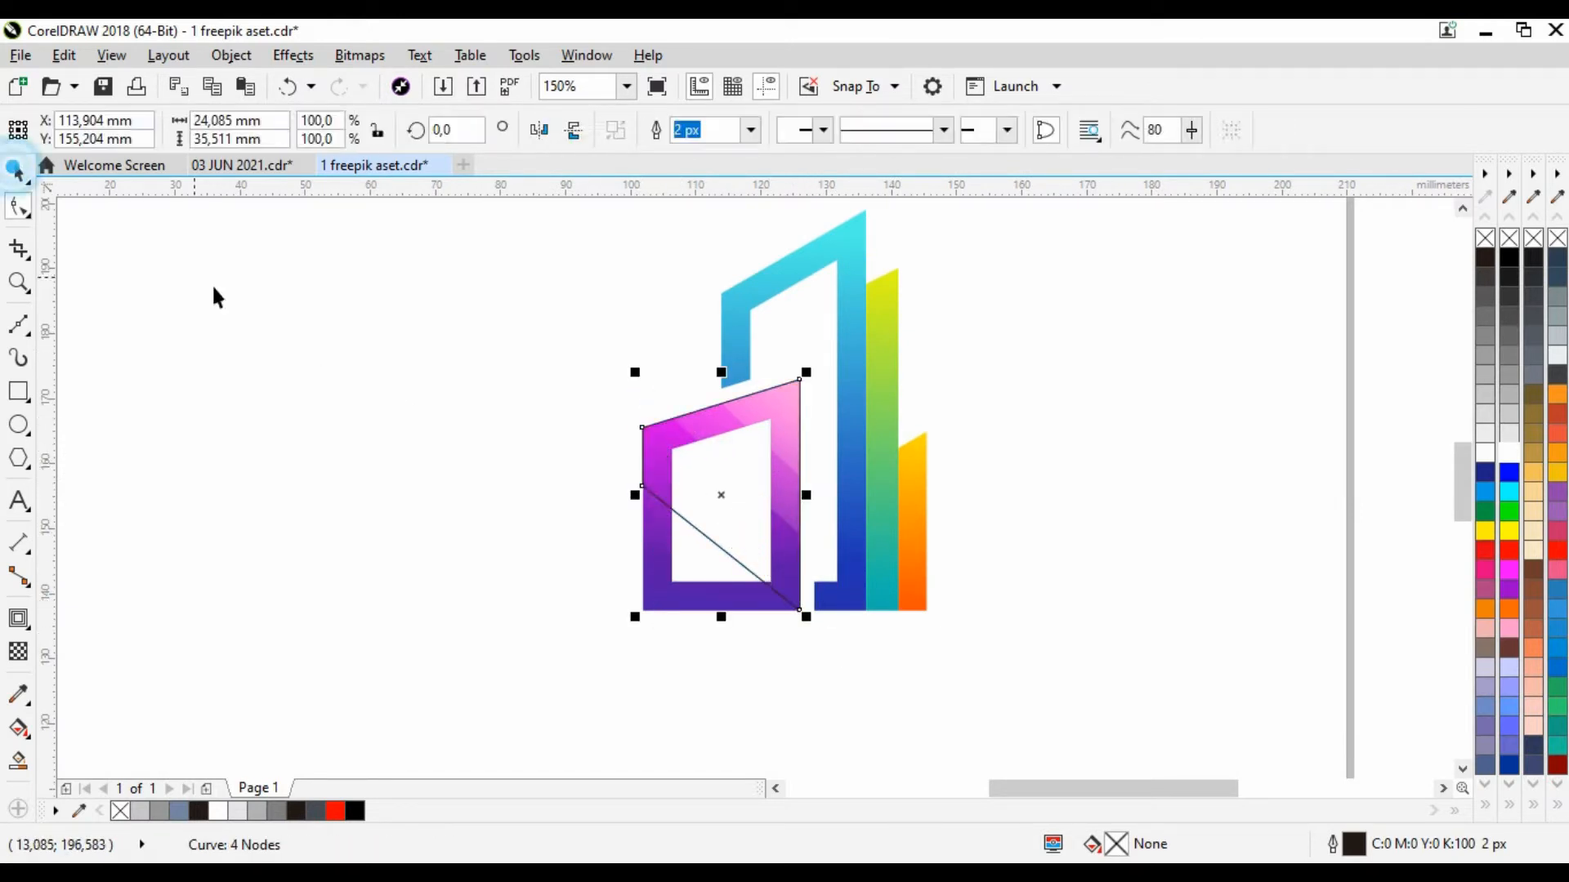
Intersect the four-node polygon with the front building and give the resulting piece a pale pink fill with a diagonal linear transparency.
shift+click(681, 601)
click(718, 129)
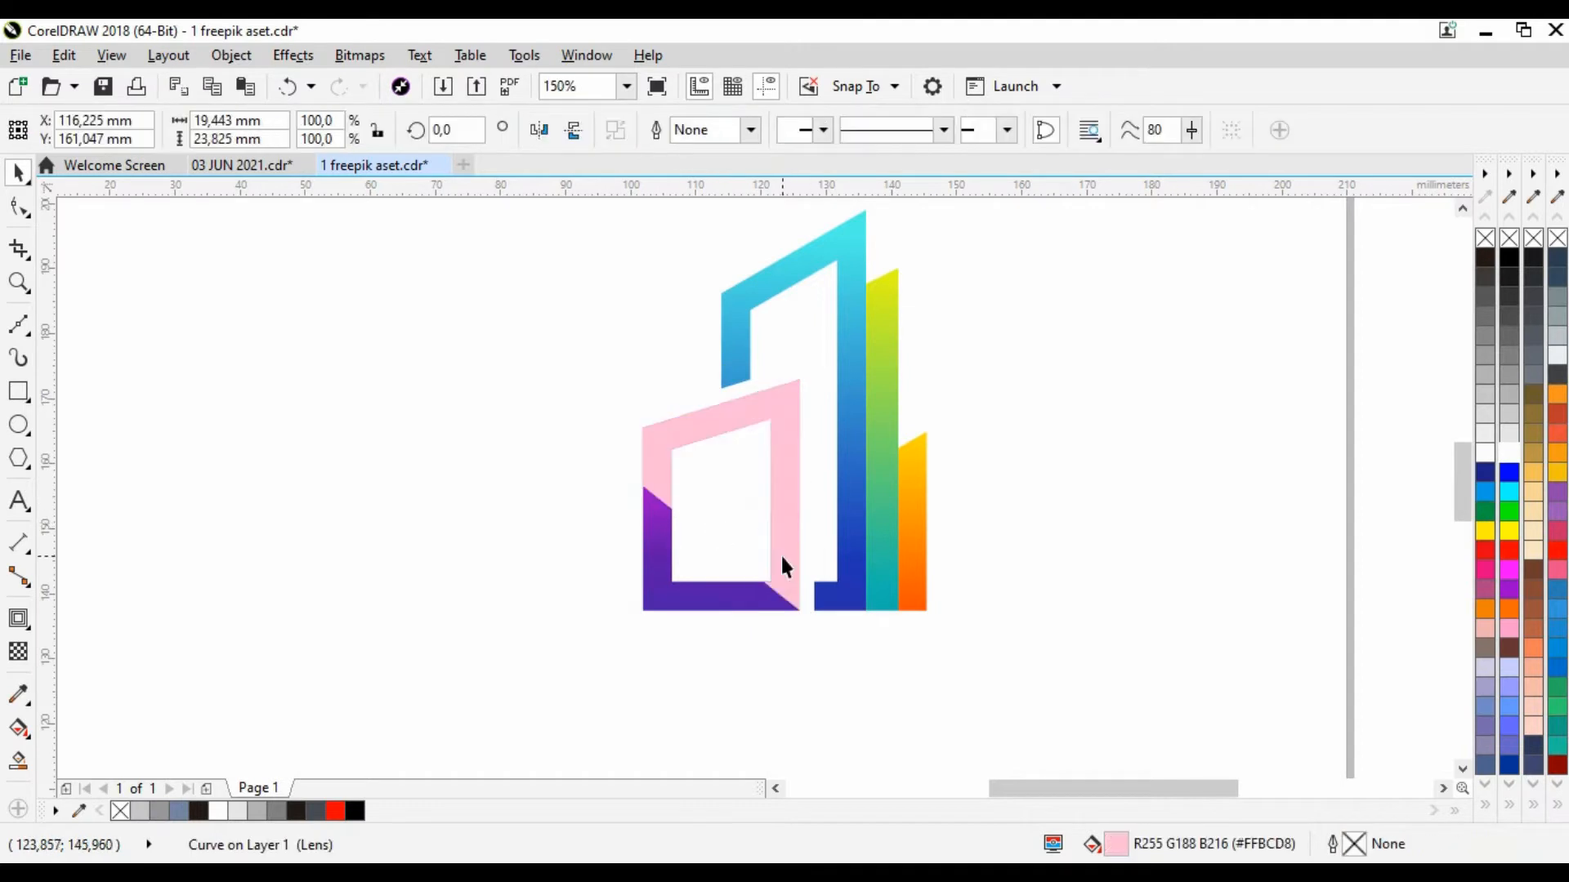
click(20, 652)
drag(984, 284, 993, 230)
click(12, 174)
click(409, 392)
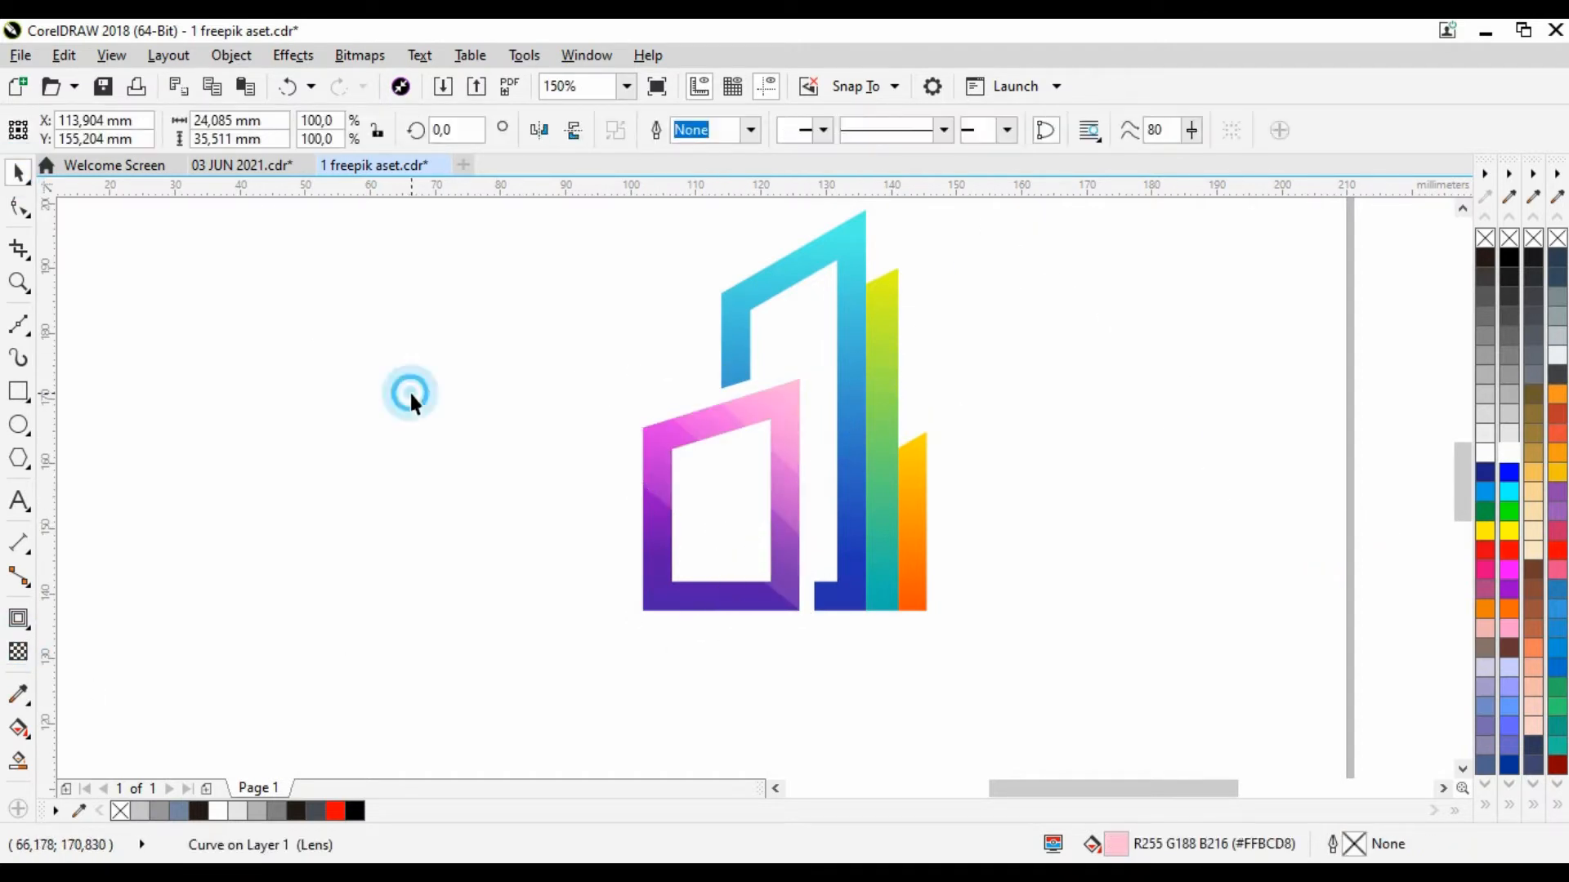
Draw a triangle over the front building's lower-left corner with the Bézier tool.
click(20, 327)
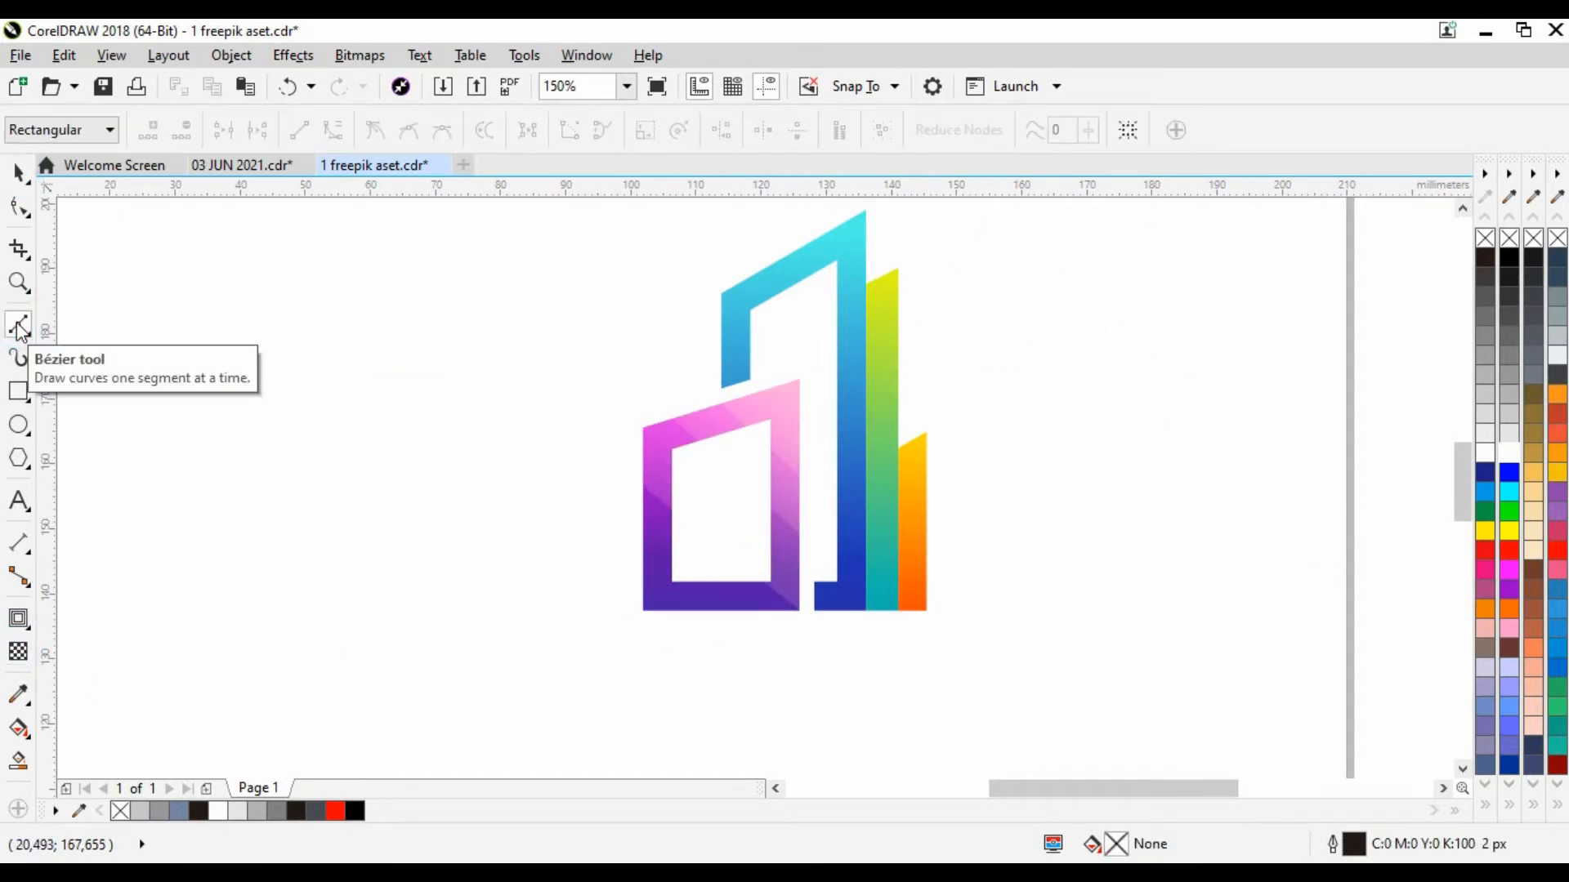
click(643, 547)
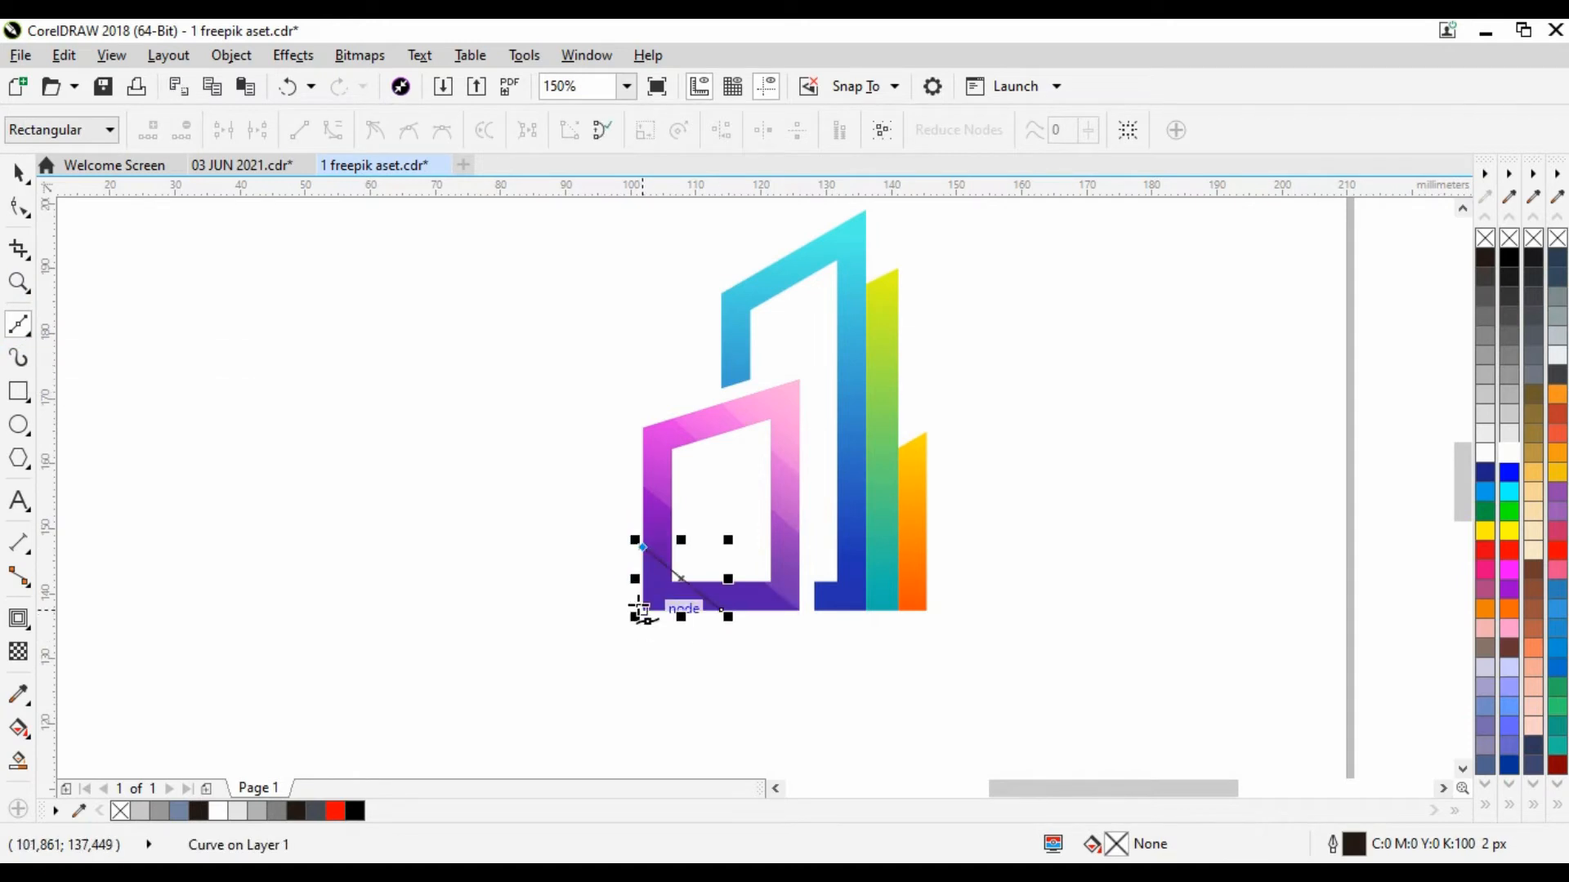
click(643, 611)
click(722, 611)
Intersect the lower-left triangle with the front building and move the triangle out to the side.
click(18, 174)
shift+click(652, 592)
click(723, 131)
click(604, 368)
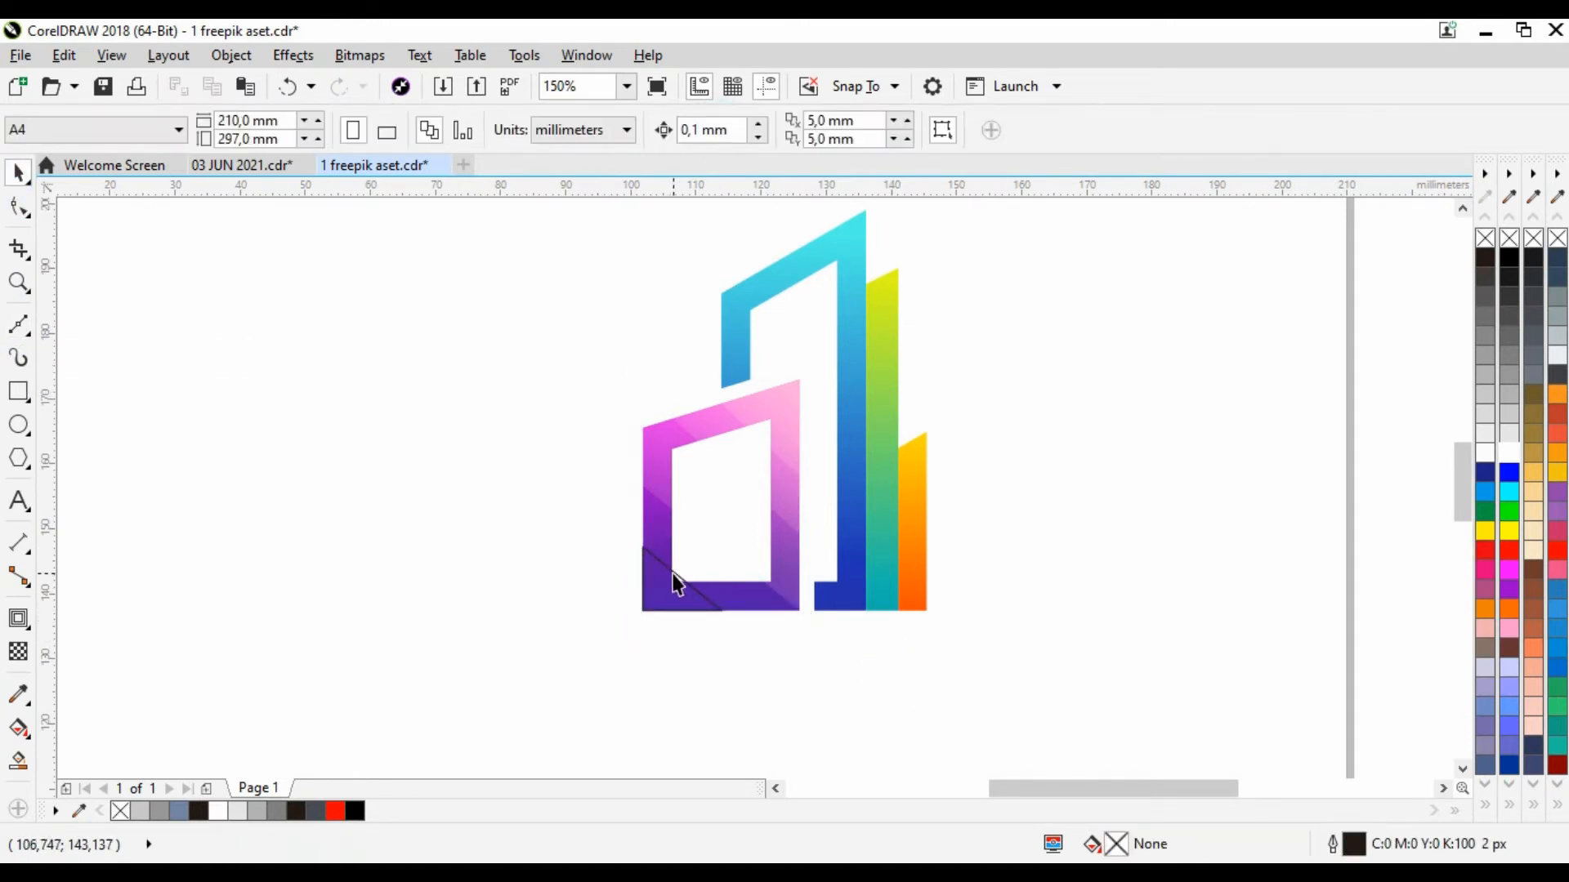
drag(670, 570, 469, 506)
Fill the lower-left corner piece with dark purple (#1E003D), fade it inward with a linear transparency, and delete the leftover triangle.
scroll(601, 545, down, 1)
click(237, 663)
click(632, 569)
scroll(634, 568, up, 2)
click(18, 651)
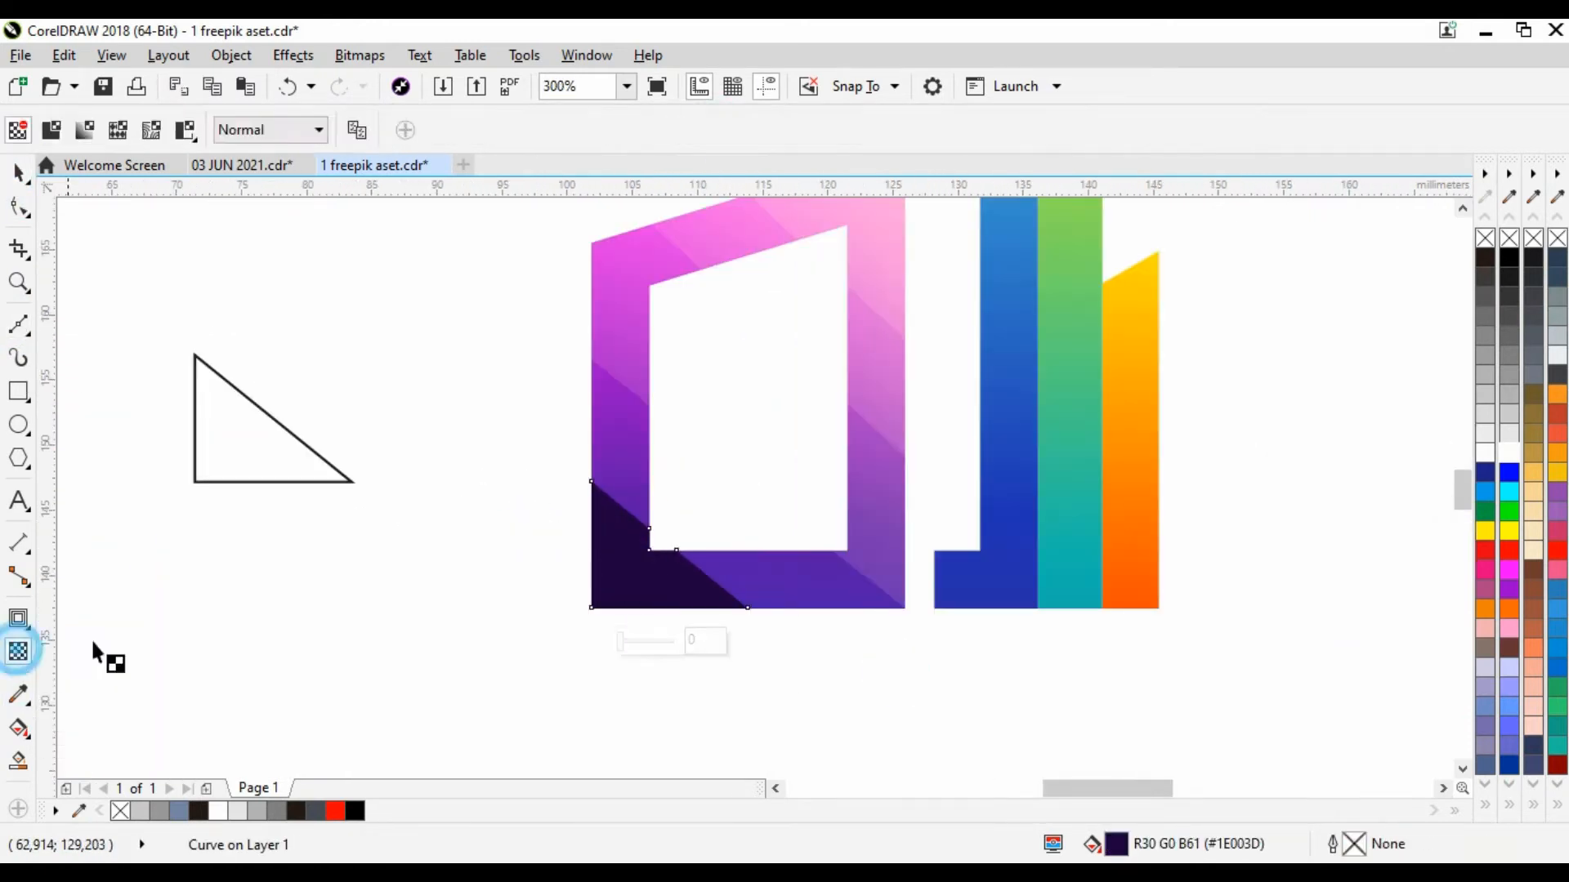
drag(519, 673, 561, 650)
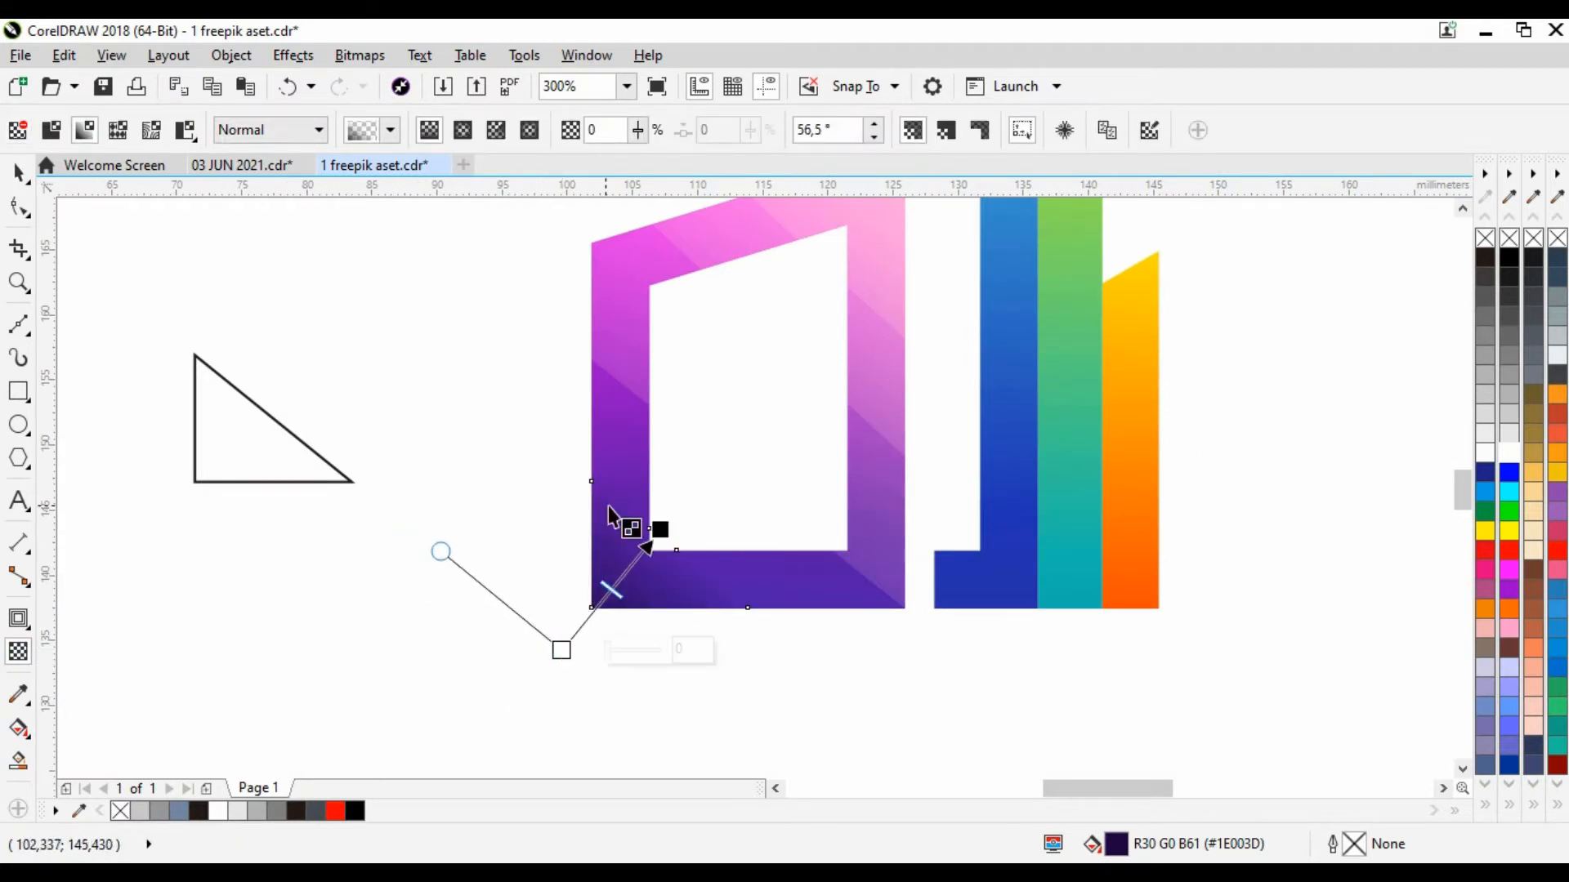
click(18, 173)
click(308, 480)
key(Delete)
Draw a triangle over the front building's upper-left corner, its long side passing through the inner corner.
scroll(760, 529, down, 1)
drag(760, 539, 661, 599)
click(18, 324)
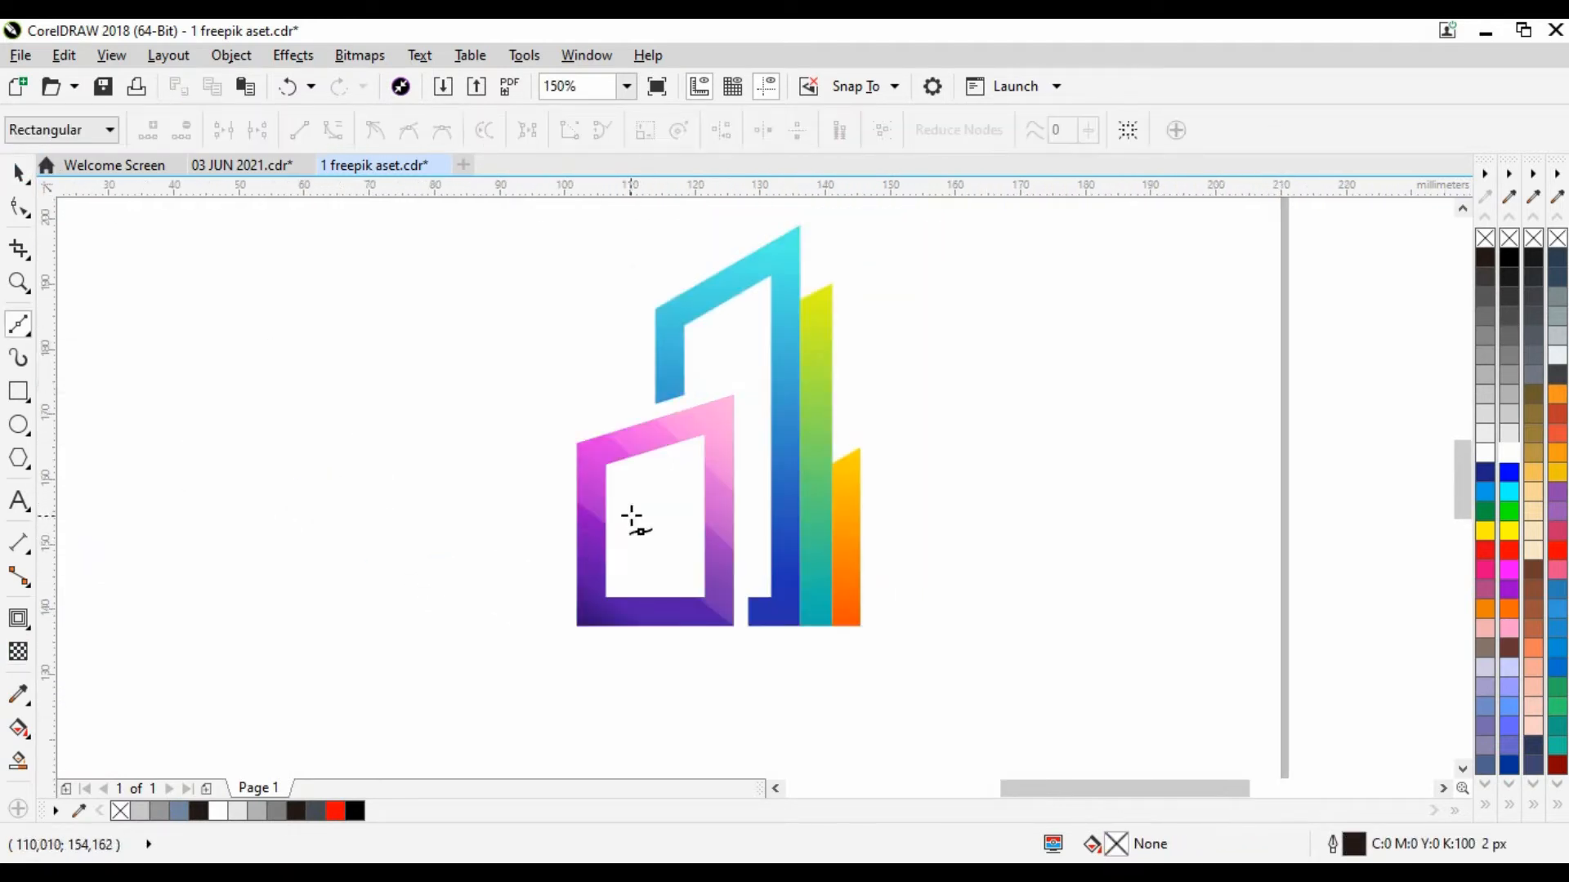
scroll(579, 504, up, 1)
click(684, 351)
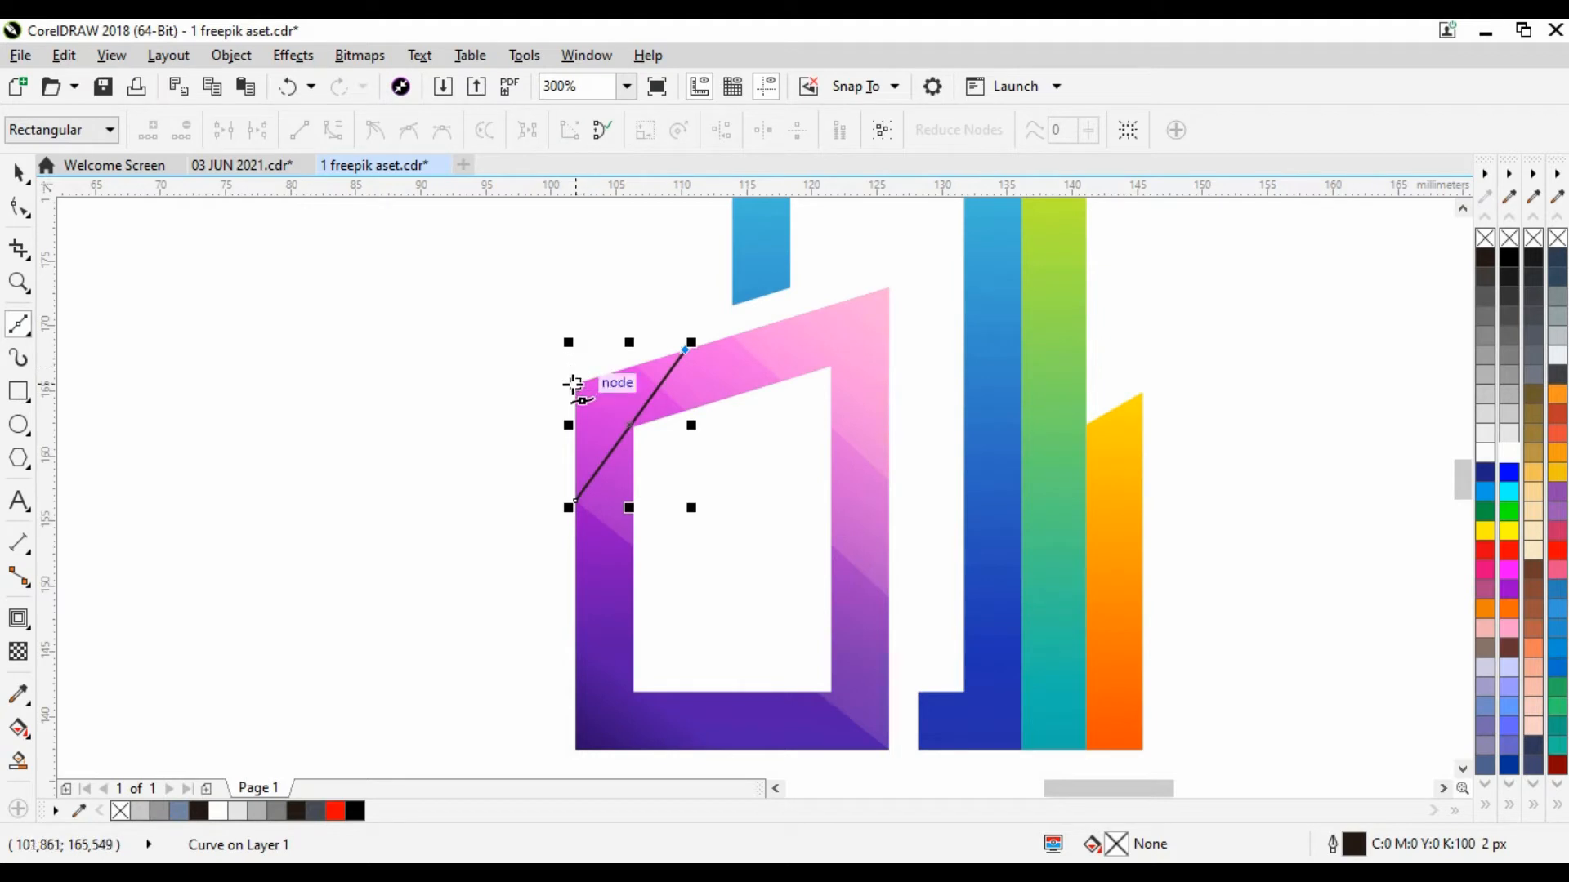
click(576, 502)
click(18, 173)
click(410, 580)
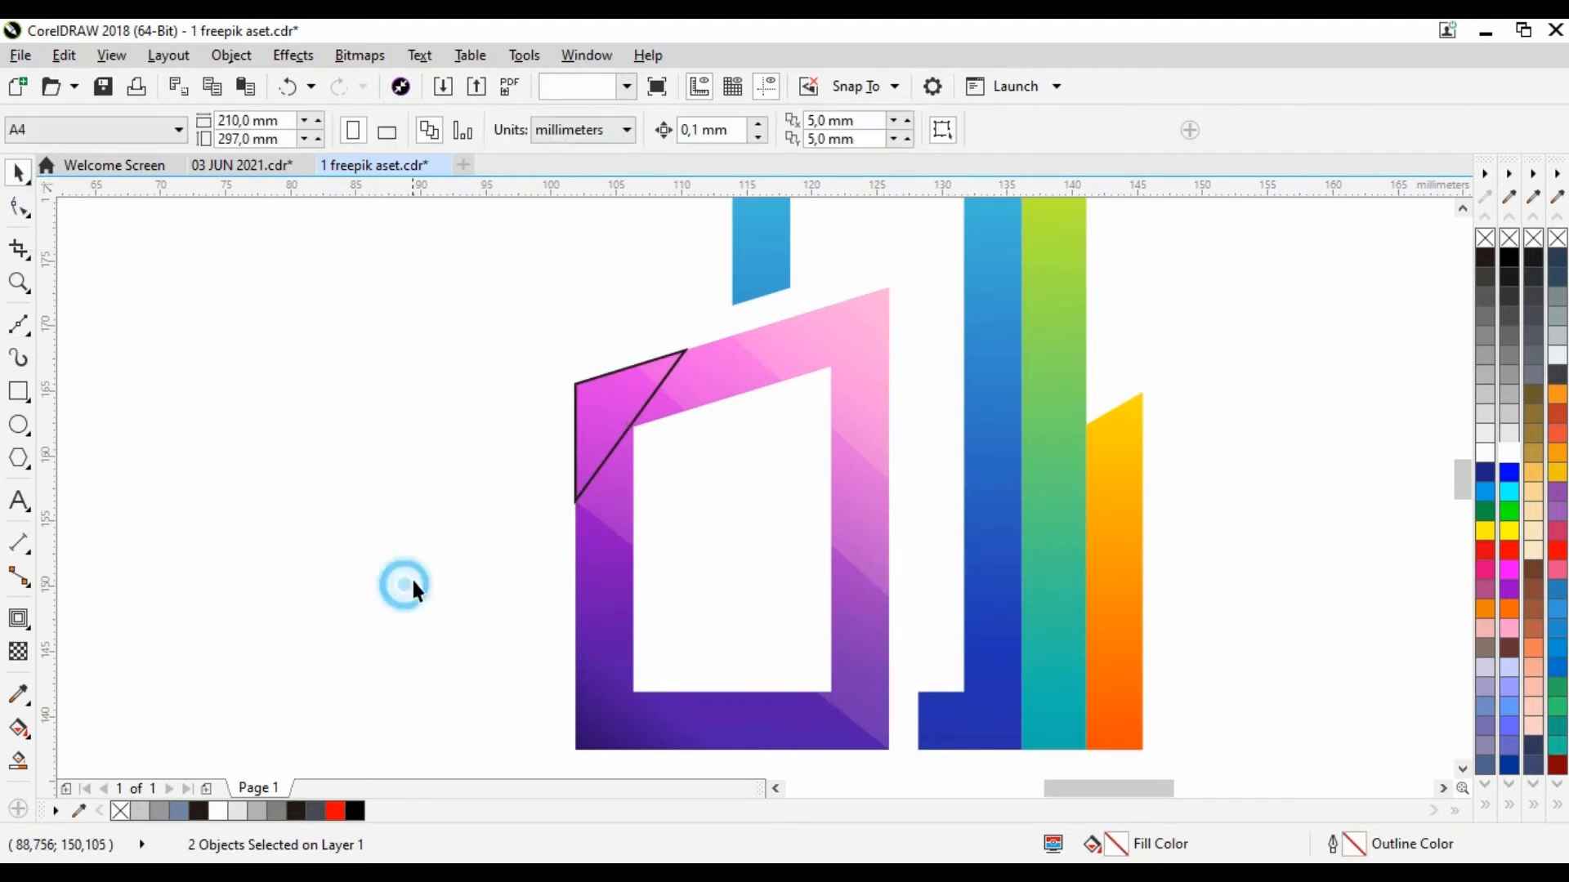
Give the upper-left corner piece the pale pink fill without an outline, and fade it inward with a linear transparency.
click(619, 418)
drag(861, 398, 589, 408)
click(18, 652)
drag(451, 350, 648, 446)
drag(449, 352, 513, 343)
right_click(1485, 238)
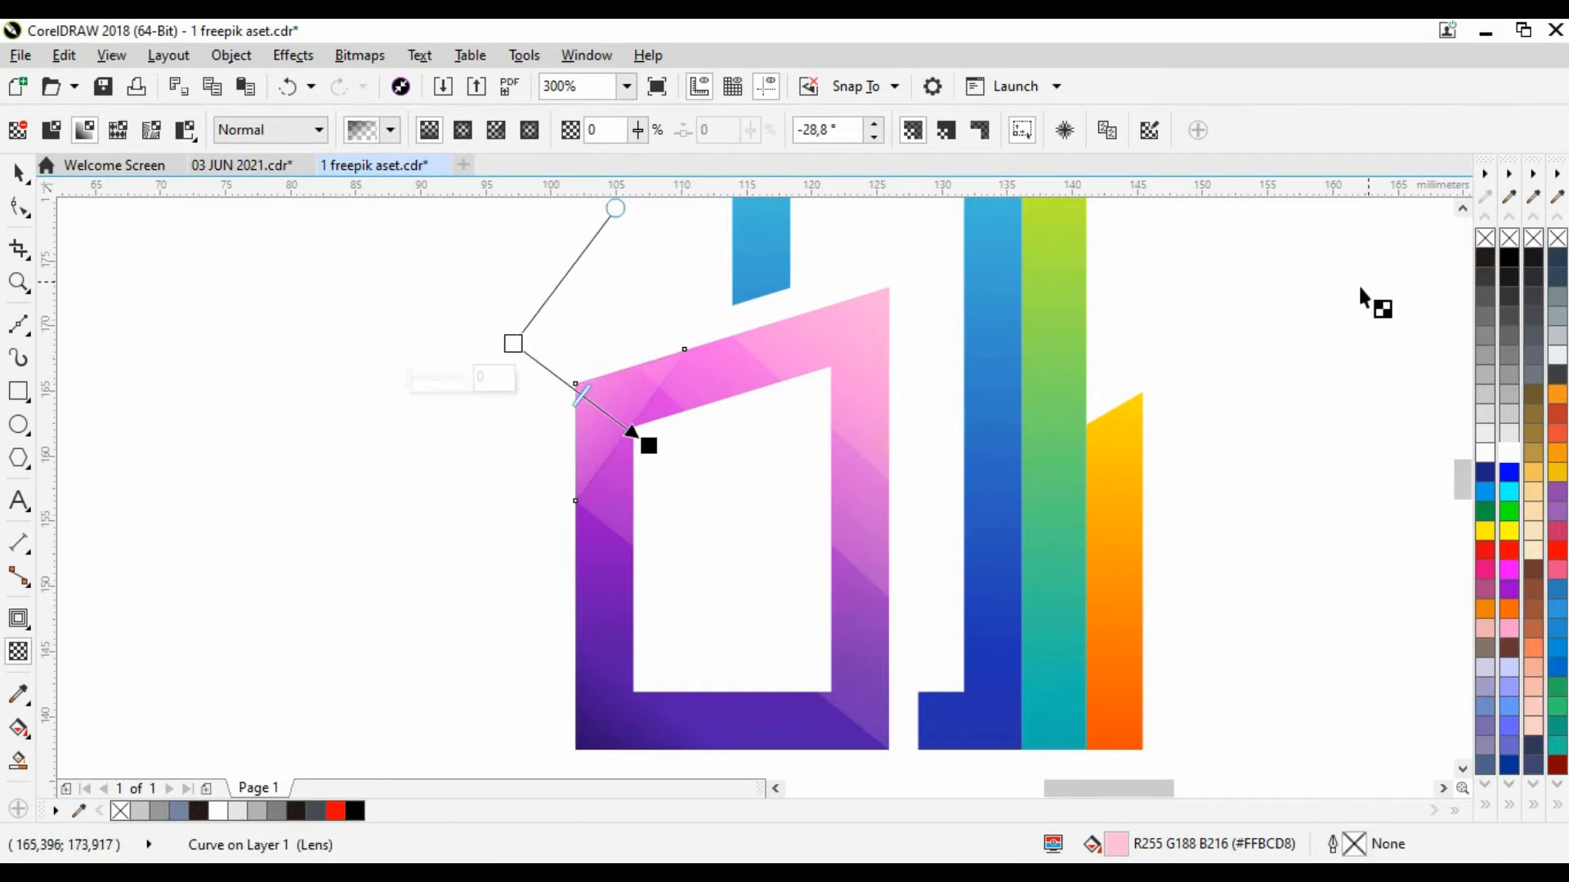
key(space)
click(269, 286)
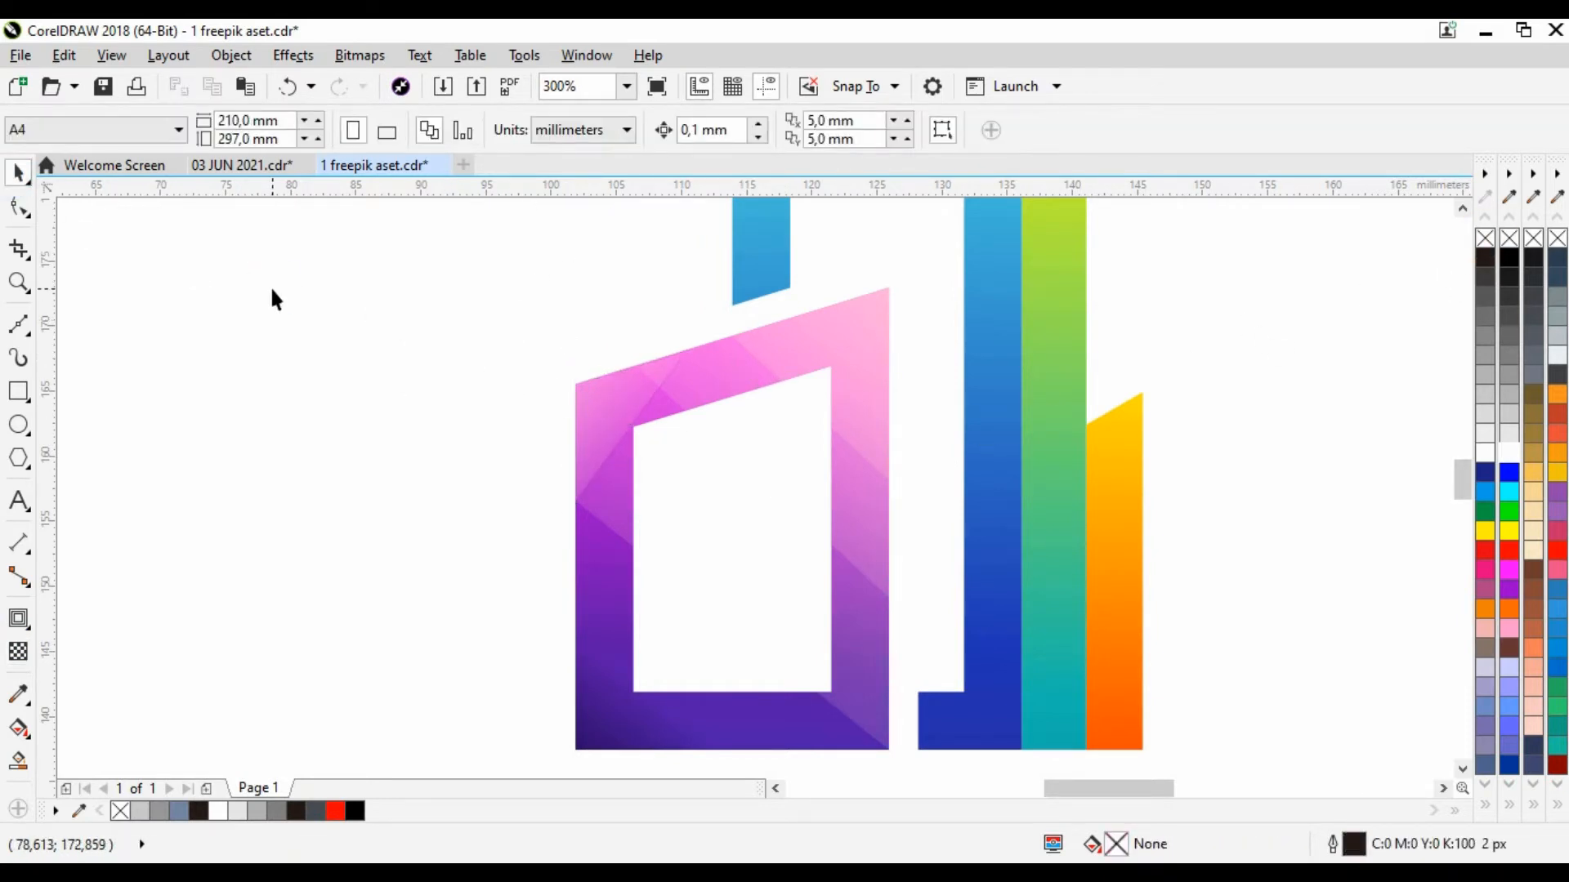
Draw a triangle about 13 × 16.5 mm over the tall building's top-right corner with the Bézier tool.
scroll(802, 438, down, 4)
scroll(803, 425, up, 2)
scroll(910, 415, up, 2)
scroll(910, 415, down, 2)
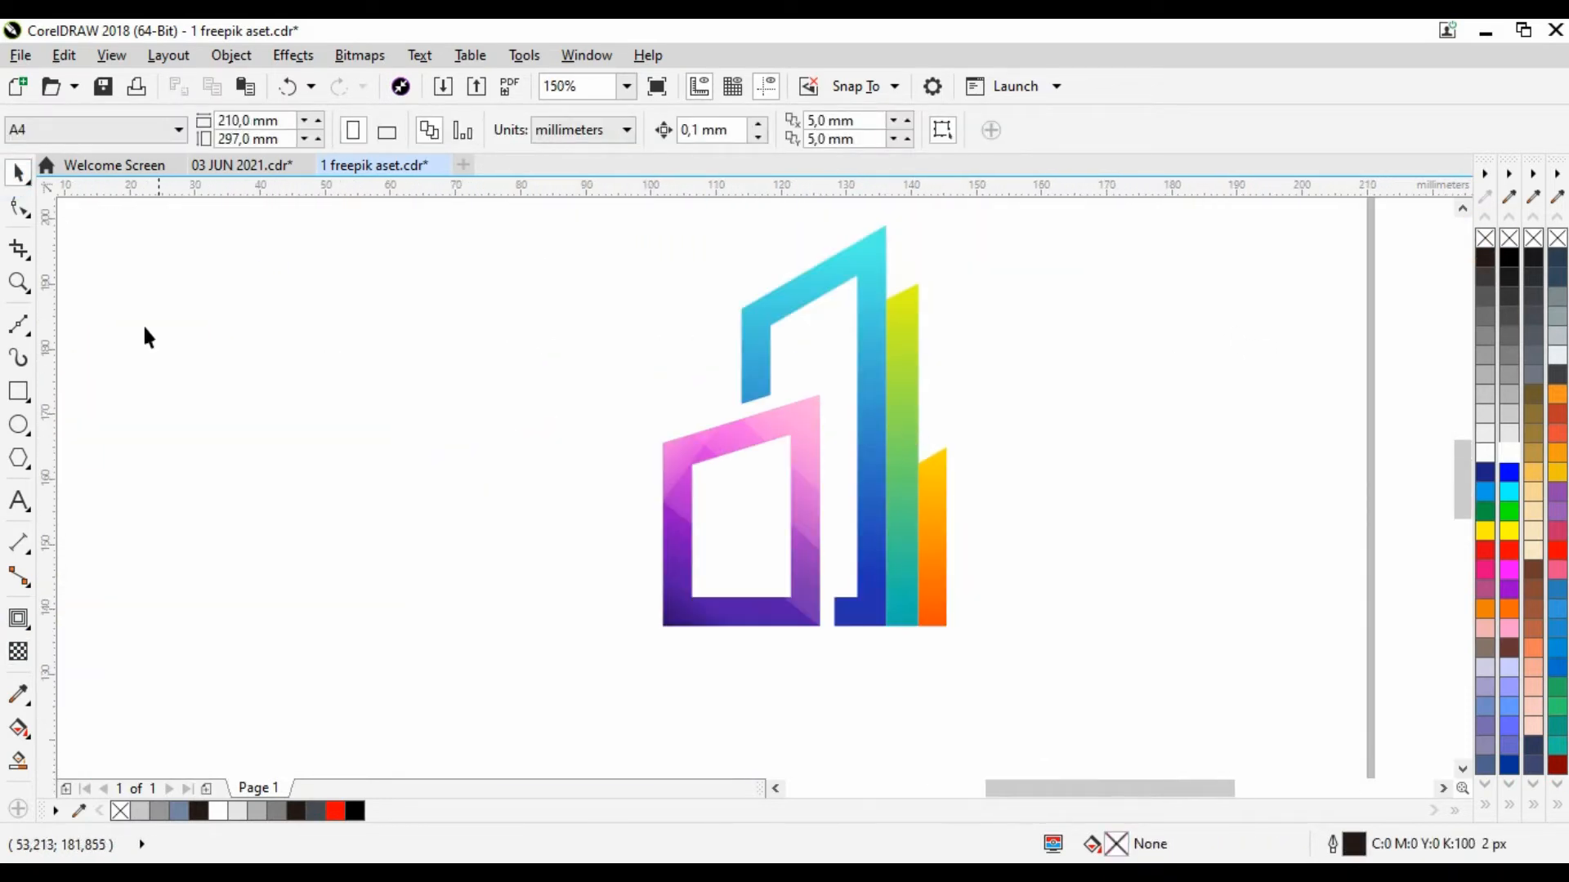
click(18, 325)
click(886, 225)
click(799, 275)
click(889, 333)
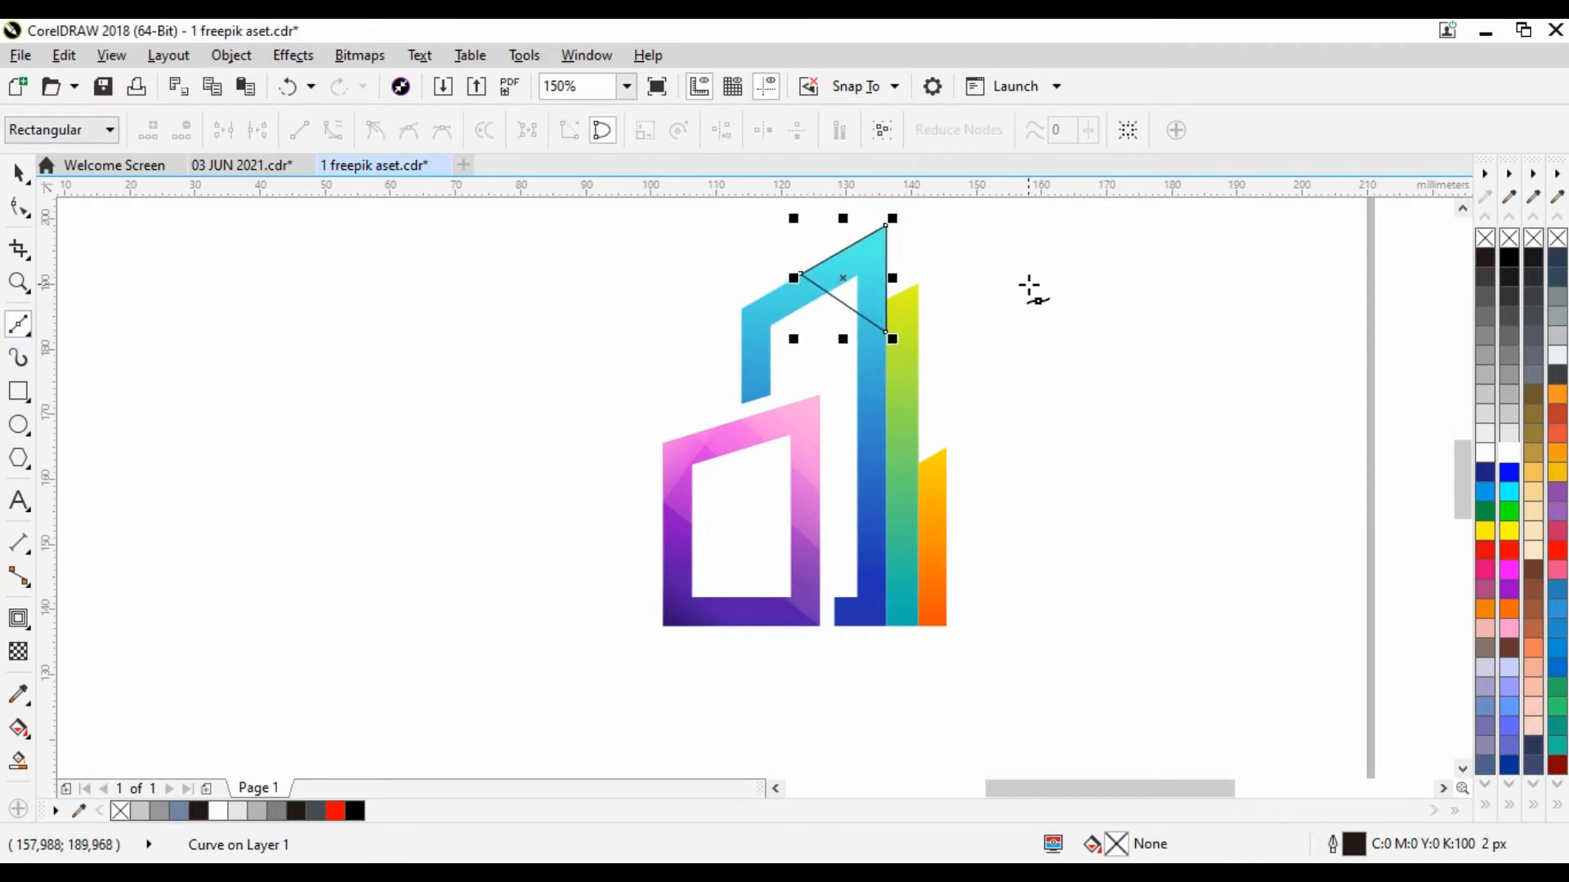
key(space)
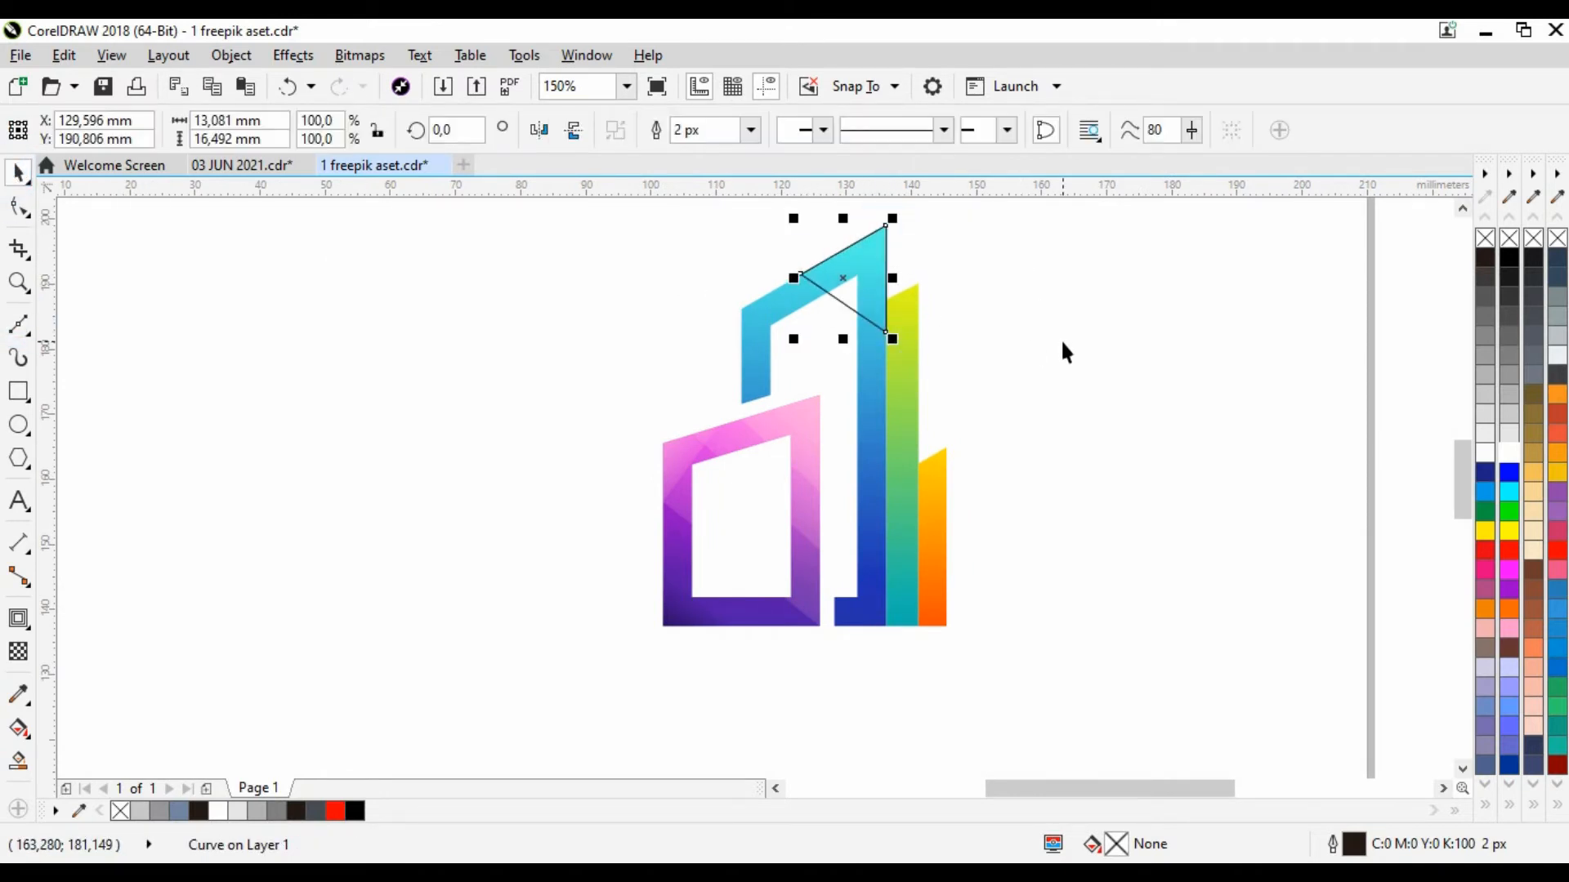
Intersect the triangle with the tall building to create a top corner piece, and move the triangle aside.
shift+click(773, 312)
click(724, 131)
click(983, 218)
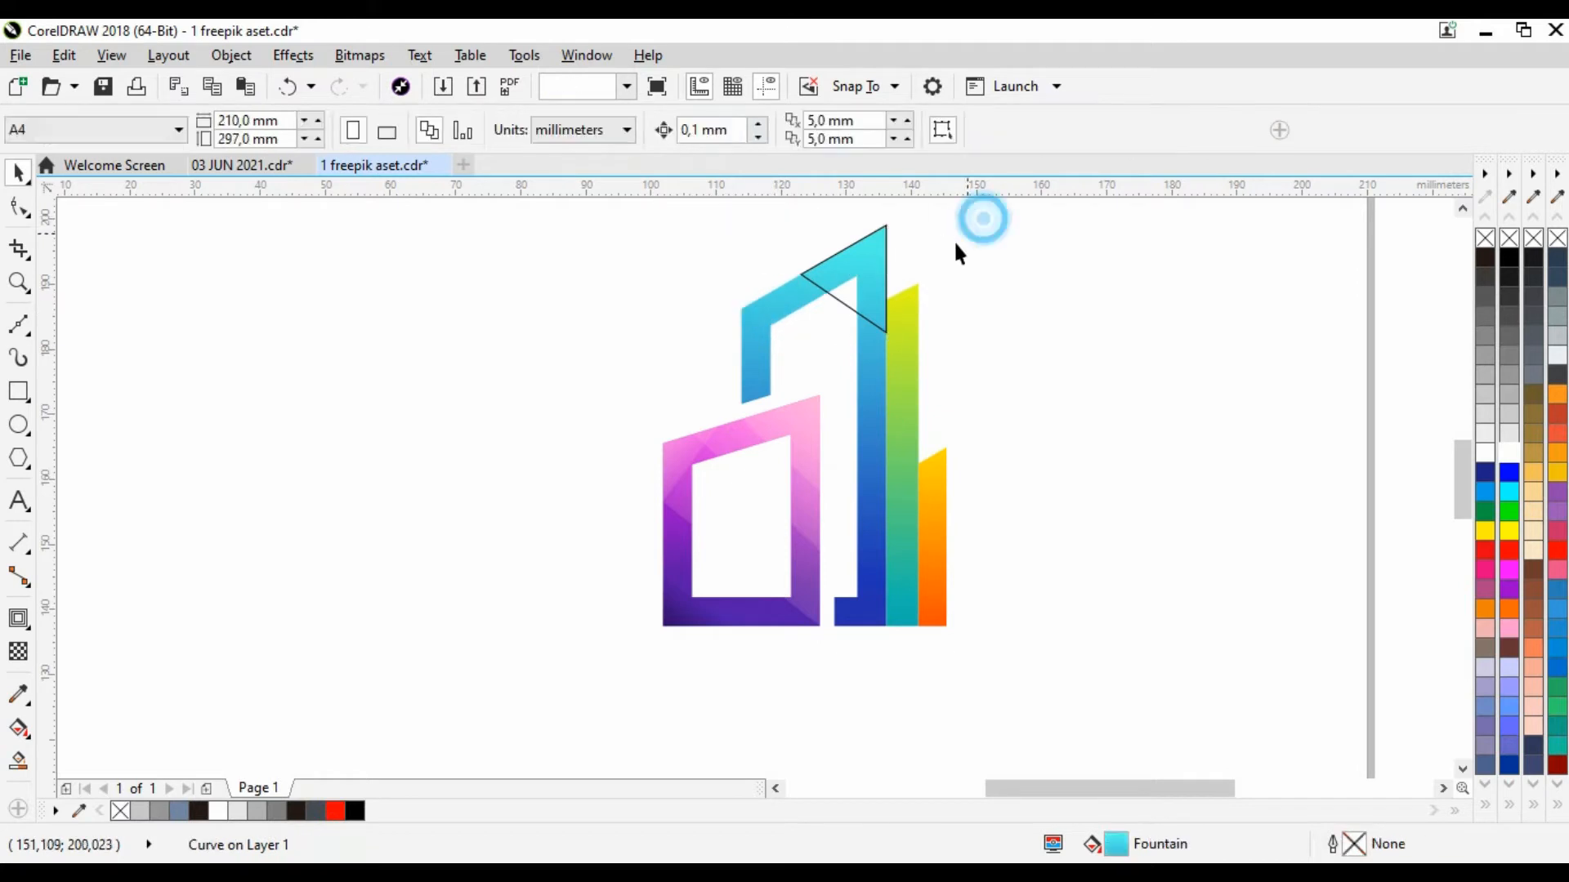
drag(841, 302, 1077, 295)
Fill the tall building's corner piece with light cyan (#5EFAF7) and fade it toward the lower left with a linear transparency.
scroll(851, 268, down, 1)
click(343, 572)
click(864, 269)
scroll(866, 270, up, 2)
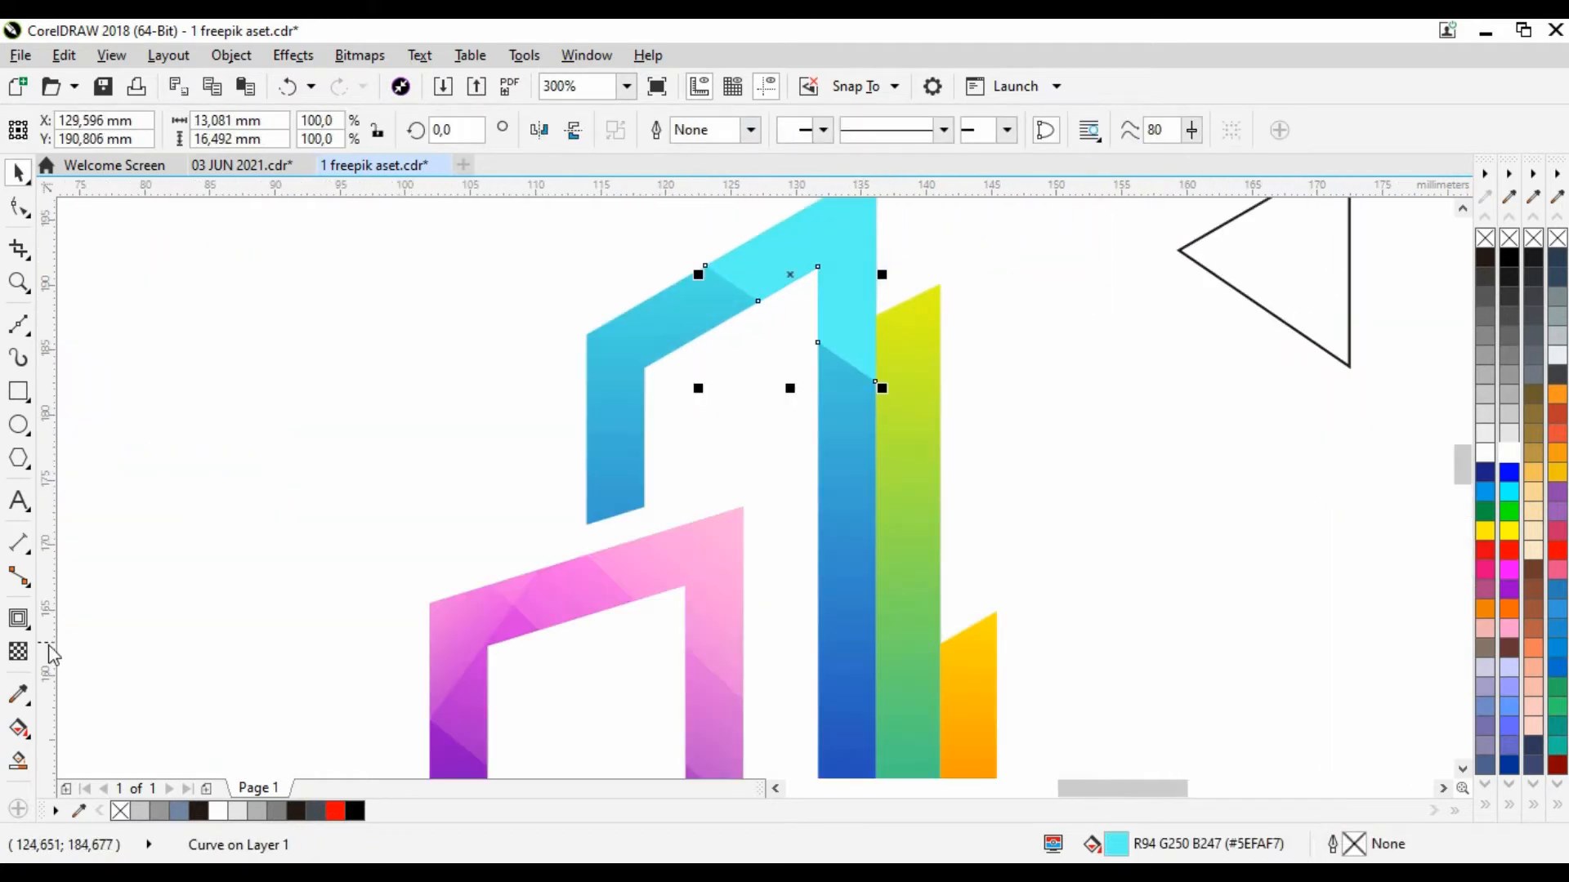
click(18, 651)
scroll(811, 572, down, 1)
mouse_move(889, 326)
mouse_down()
mouse_move(785, 470)
mouse_move(865, 344)
mouse_up()
scroll(821, 388, up, 1)
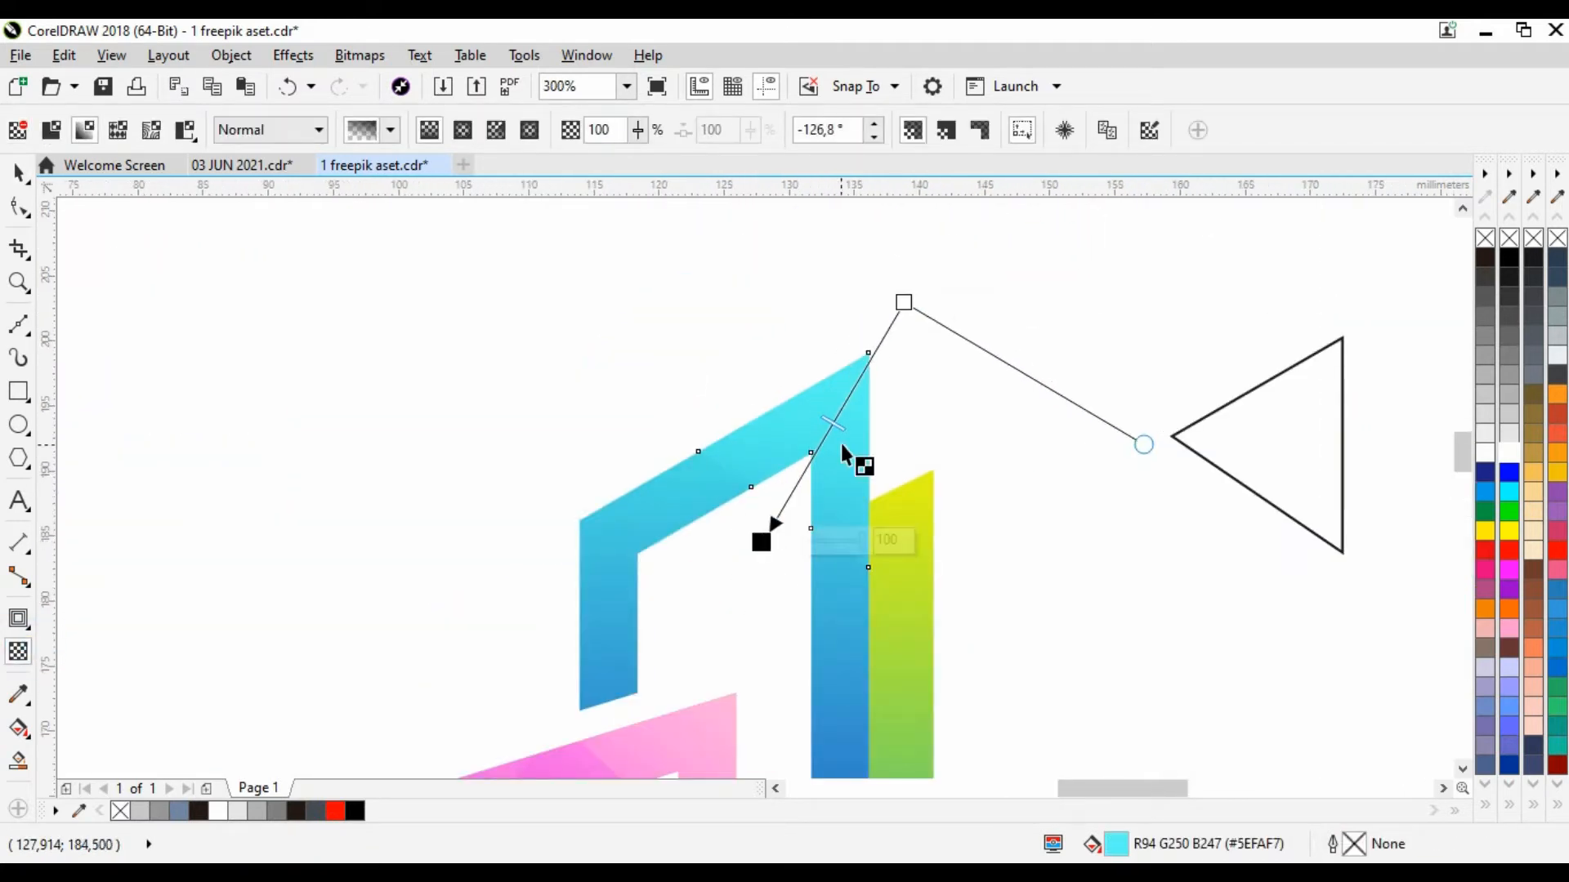
Move the triangle back onto the tall building and extend it to about 22 × 28 mm, reaching the upper-left corner.
key(space)
click(1344, 441)
drag(1345, 336, 869, 354)
key(F10)
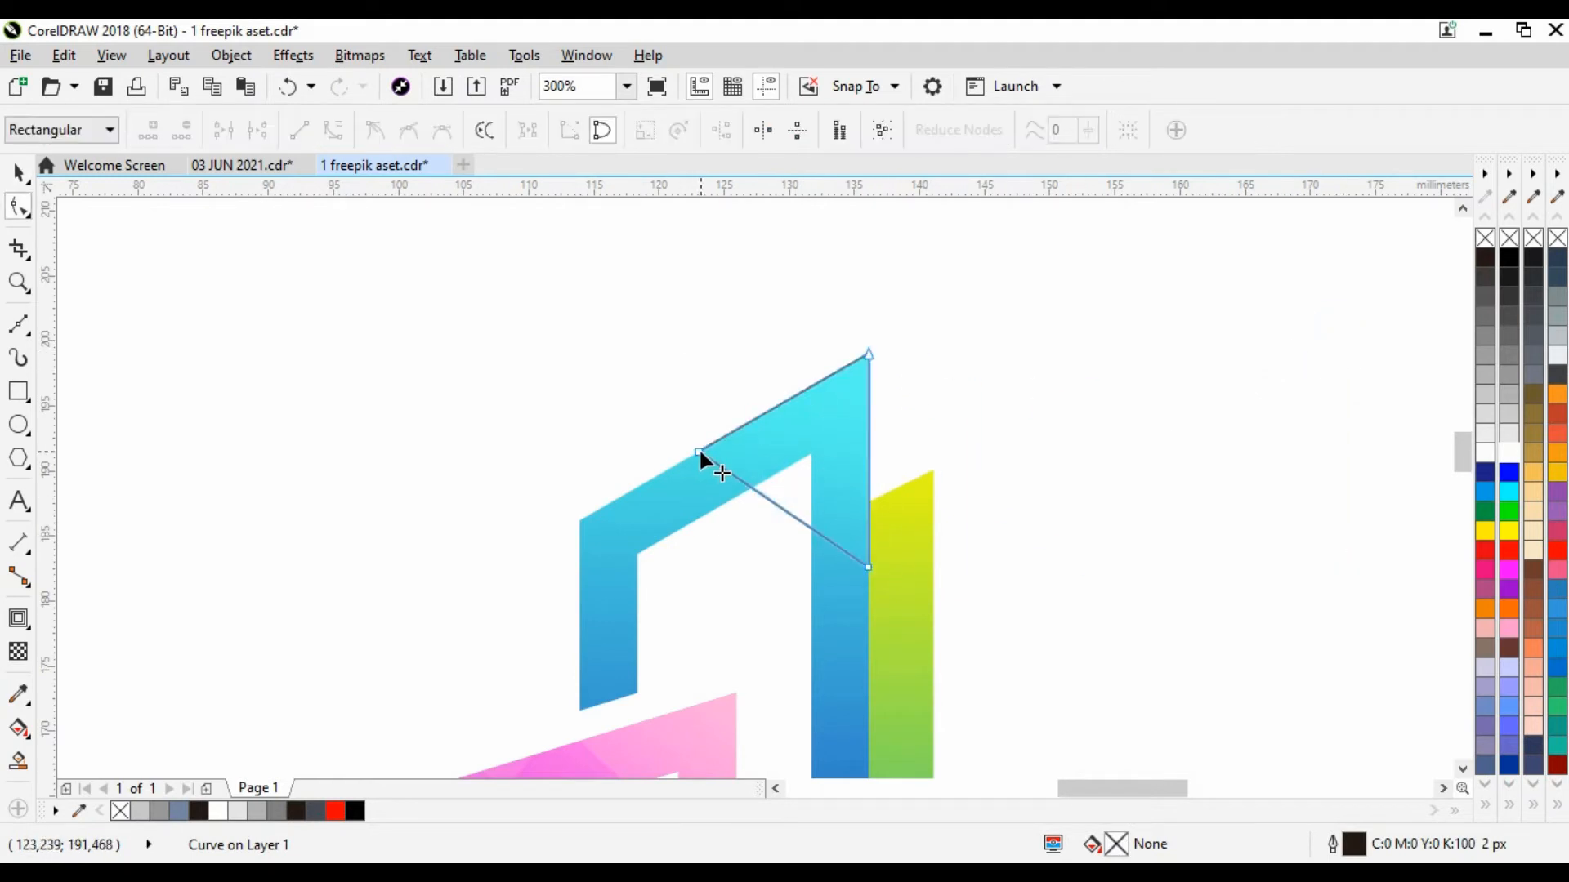
drag(697, 454, 579, 520)
drag(868, 568, 868, 720)
click(18, 174)
Intersect the extended triangle with the tall building and move the triangle off to the side.
scroll(675, 261, down, 1)
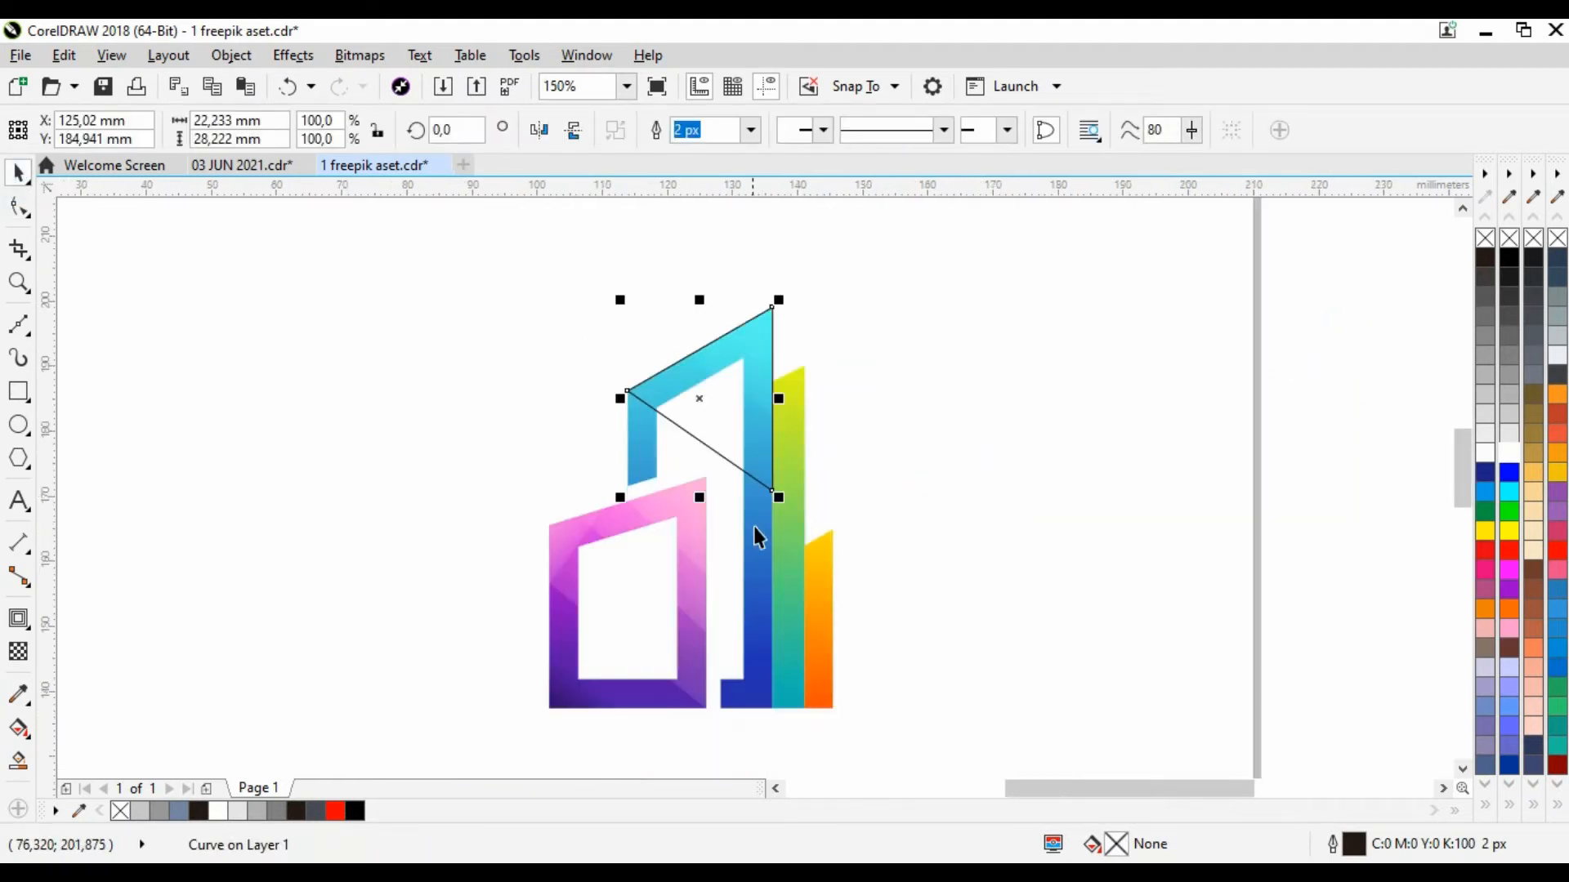
shift+click(753, 526)
click(723, 131)
click(950, 428)
drag(745, 448, 1098, 444)
Copy the light cyan fill to the tall building's second piece and fade it toward the lower left with a linear transparency.
drag(753, 379, 753, 460)
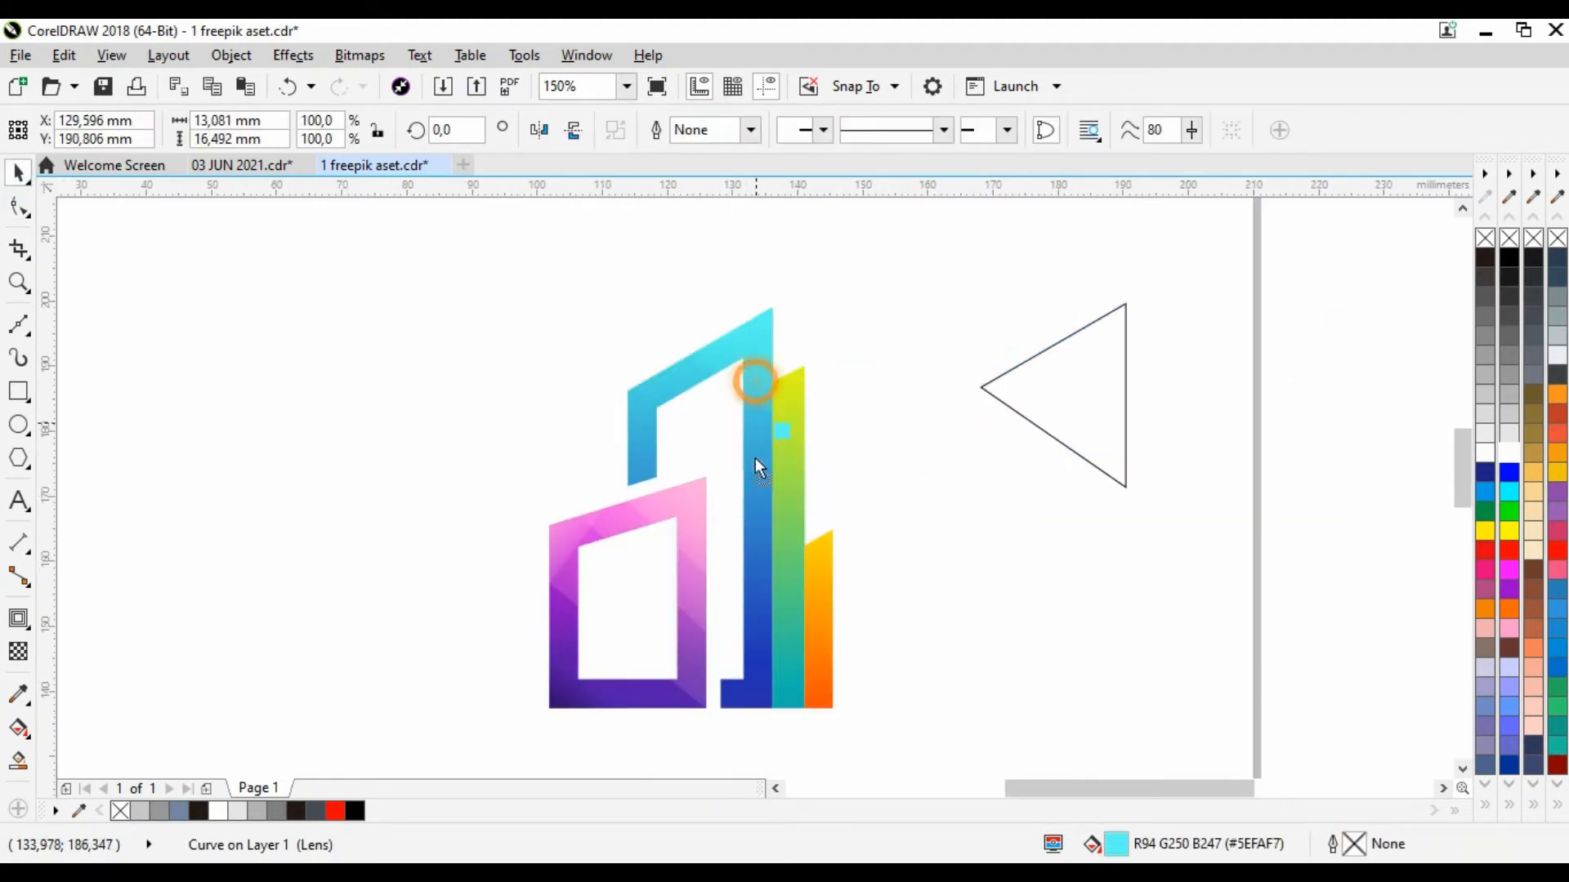
click(18, 651)
drag(845, 236, 690, 474)
key(space)
click(414, 399)
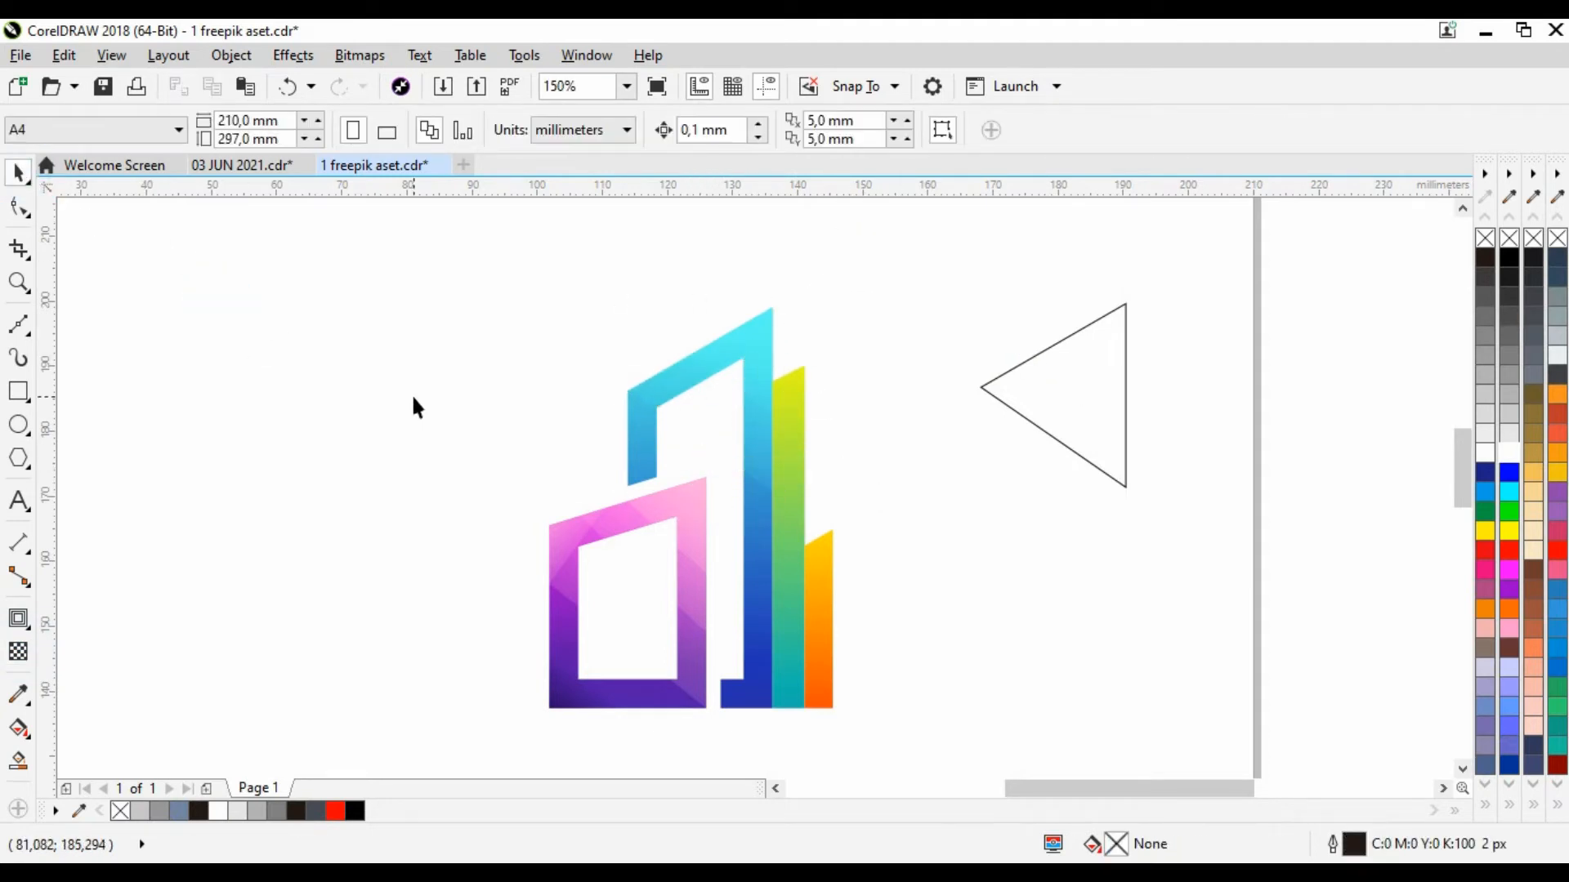
Return the triangle to the tall building and add nodes to extend it to the left leg's bottom and farther down the right edge.
drag(1126, 305, 772, 308)
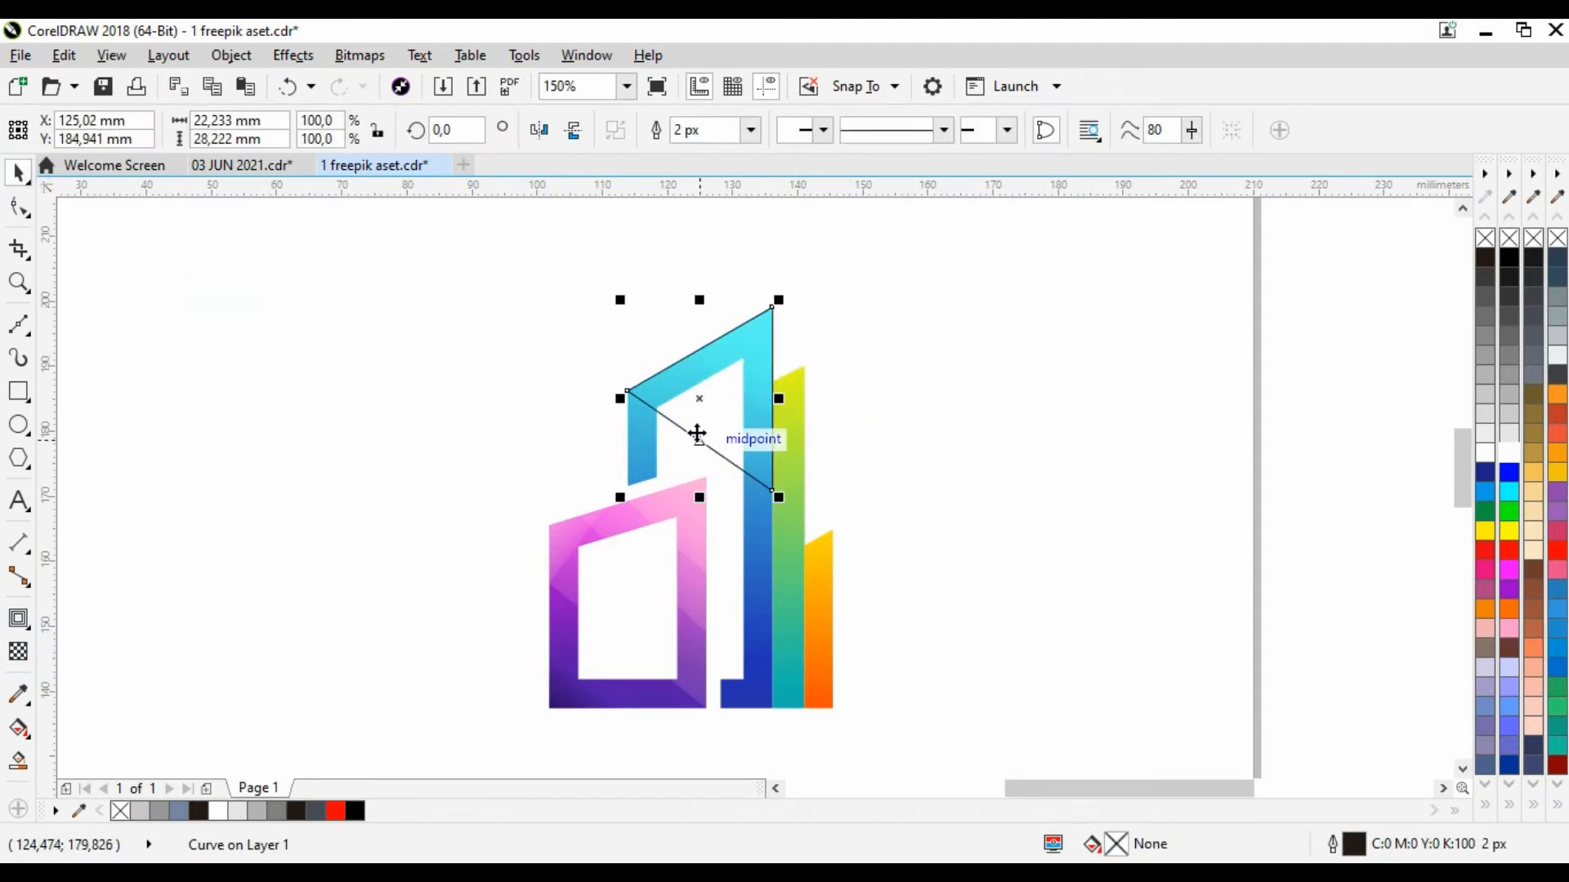
double_click(697, 437)
double_click(665, 418)
drag(665, 418, 627, 486)
double_click(724, 487)
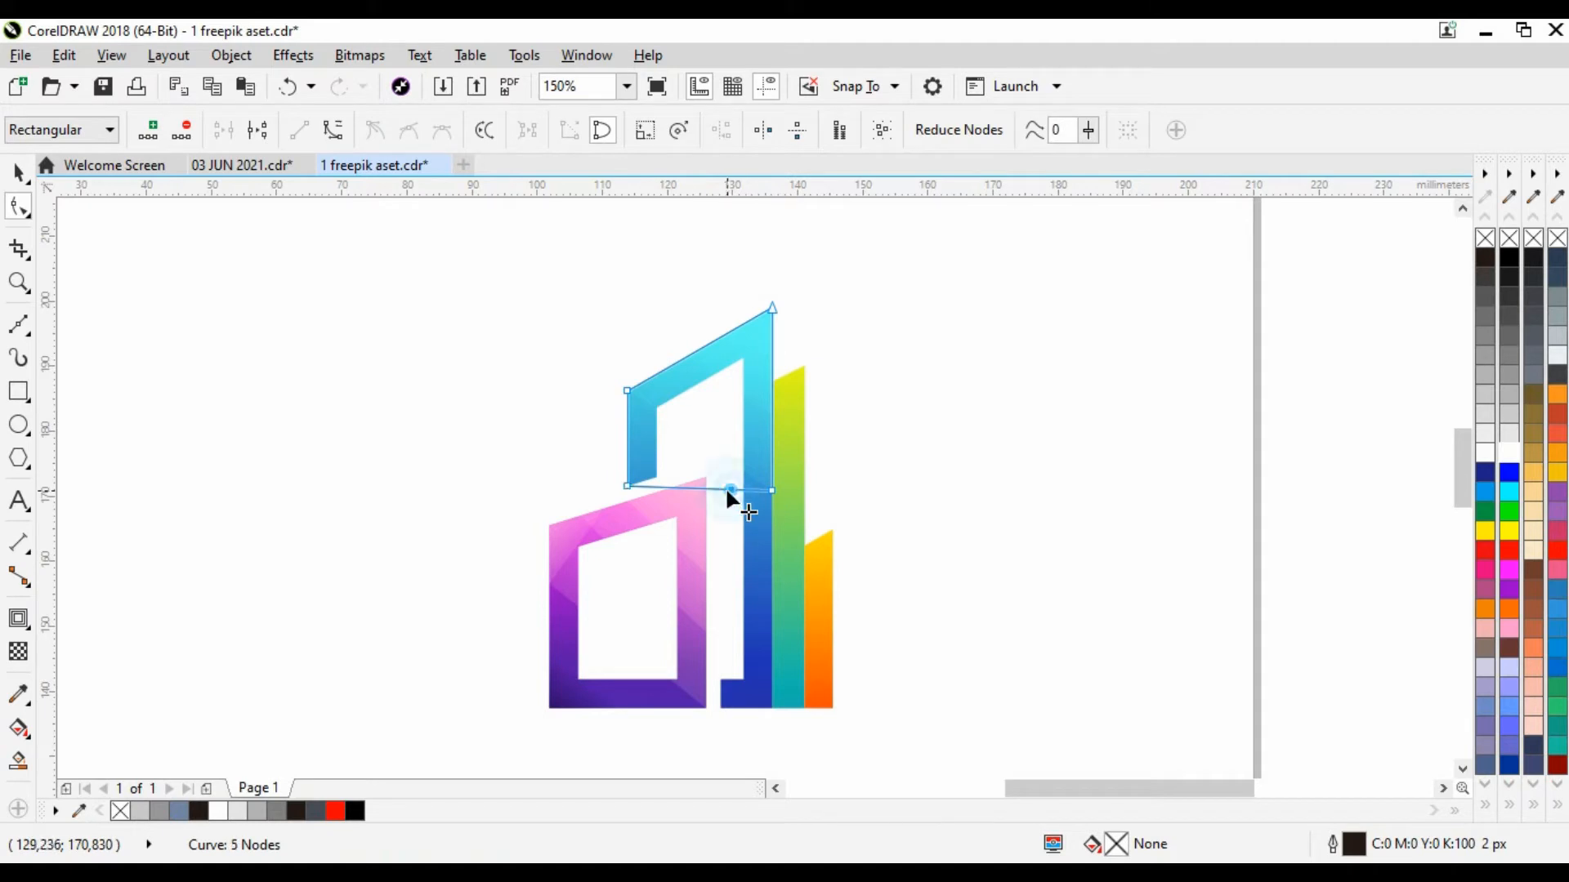
drag(724, 487, 772, 600)
Intersect the five-node polygon with the tall building and give the piece a light cyan fill with a diagonal linear transparency.
click(20, 171)
click(753, 640)
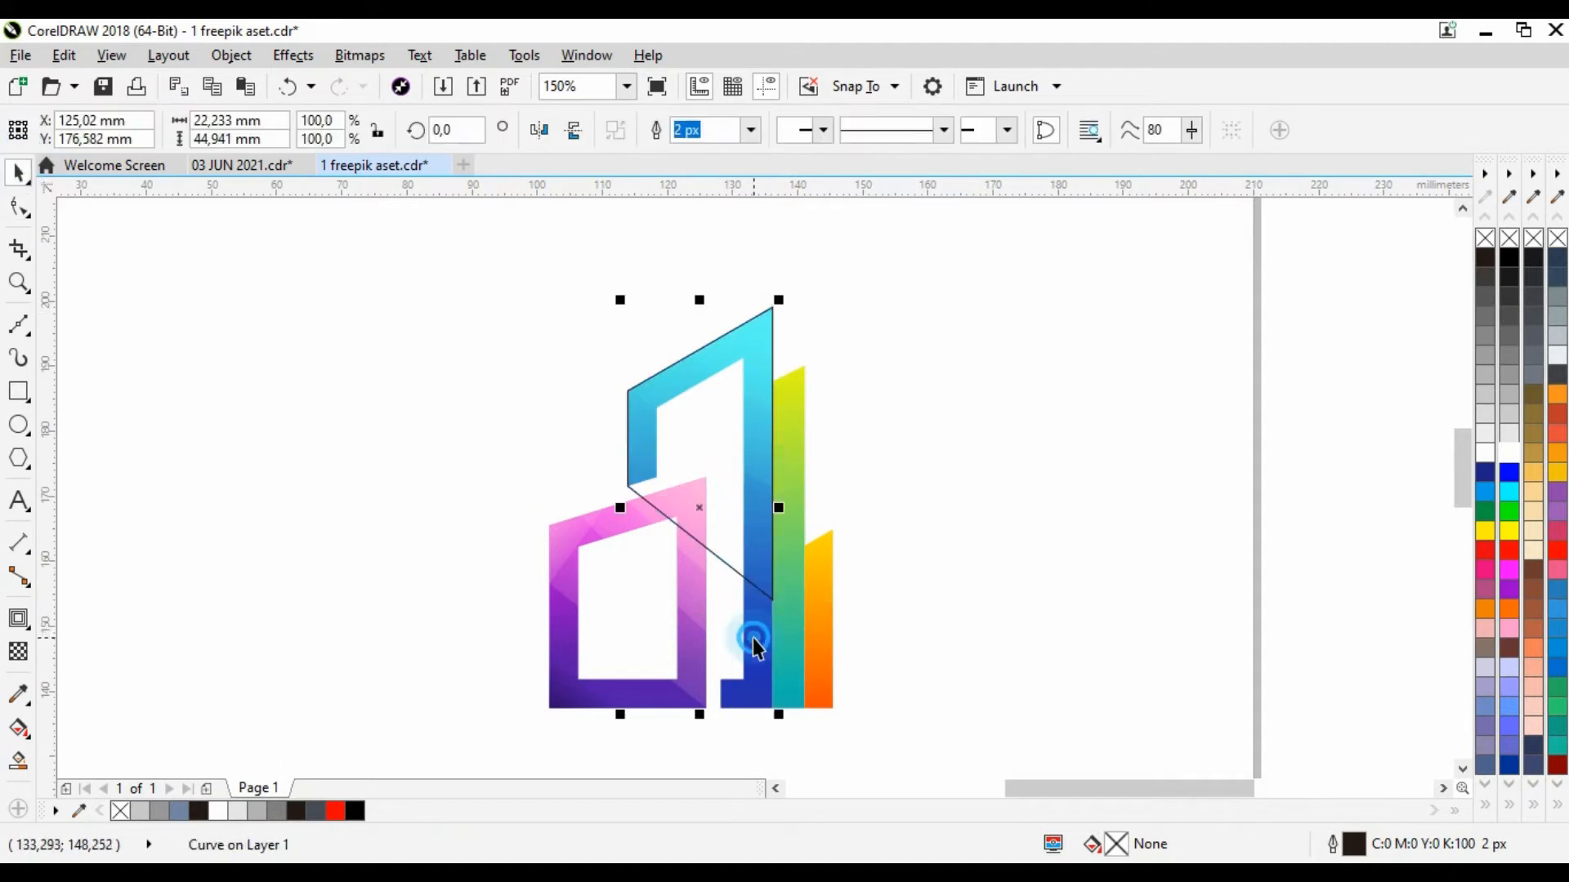
click(988, 332)
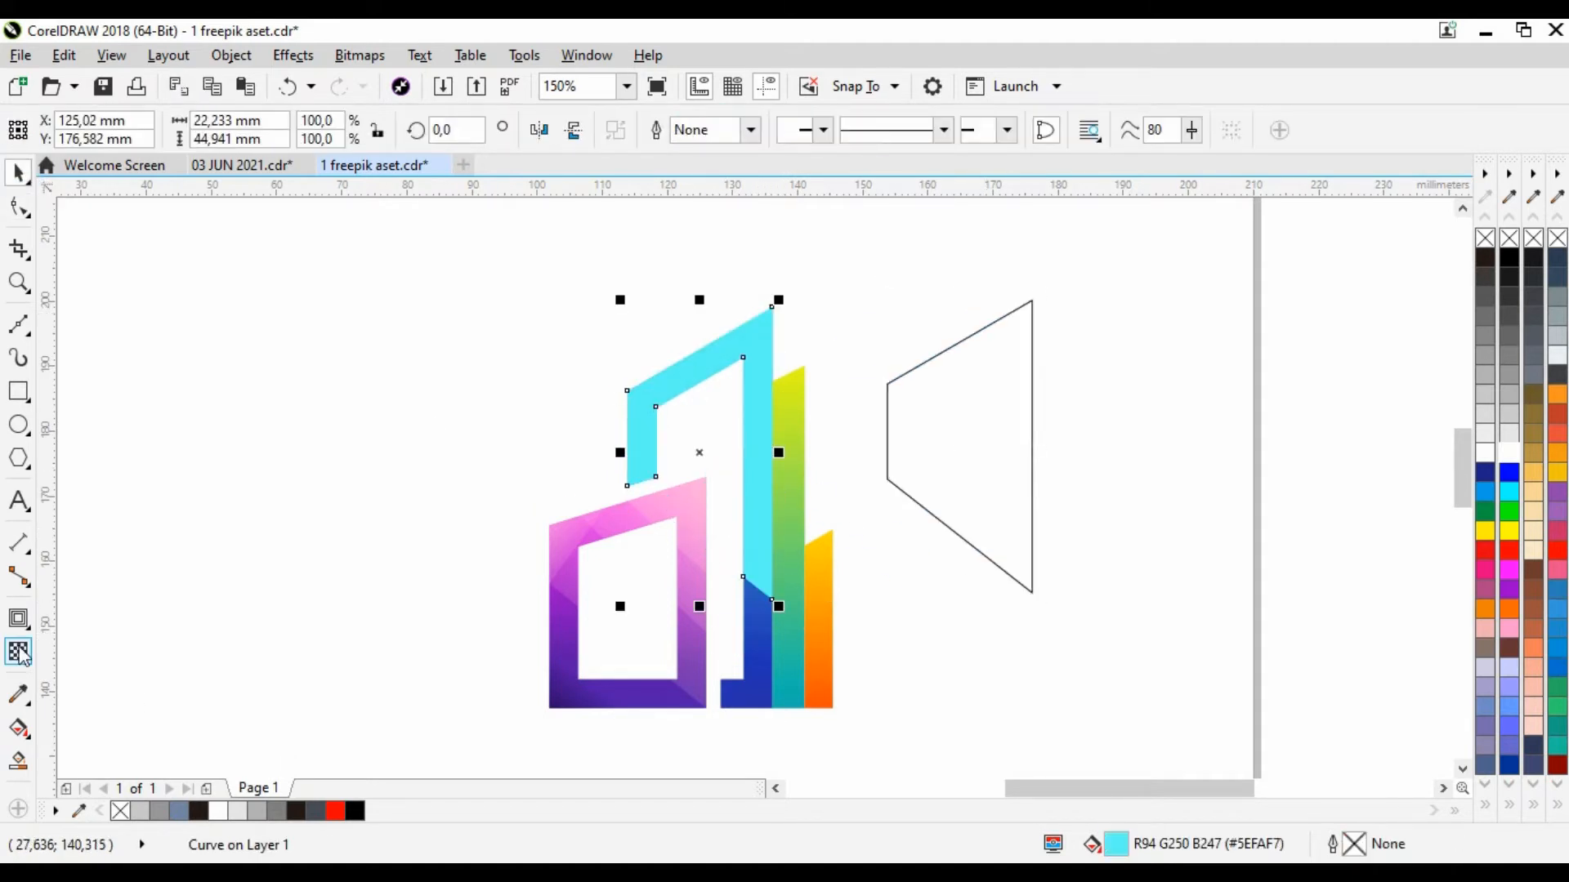
click(22, 654)
drag(854, 241, 705, 581)
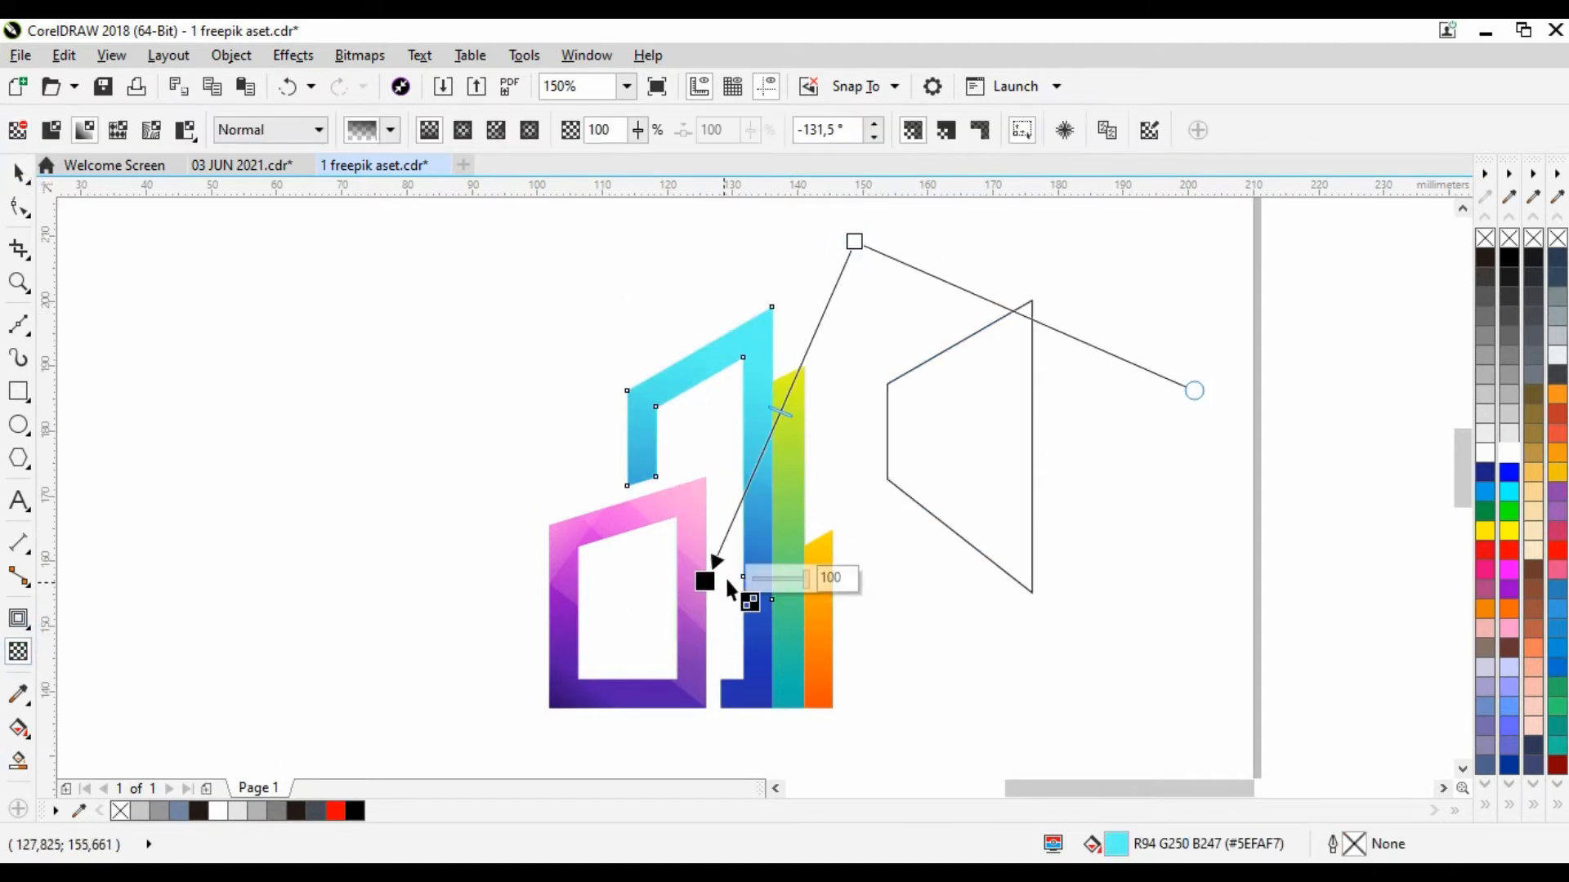
Delete the outlined helper polygon beside the logo.
click(17, 172)
click(1011, 453)
key(Delete)
Shift the upper end of the tall building's blue gradient farther up and deselect the building.
click(747, 672)
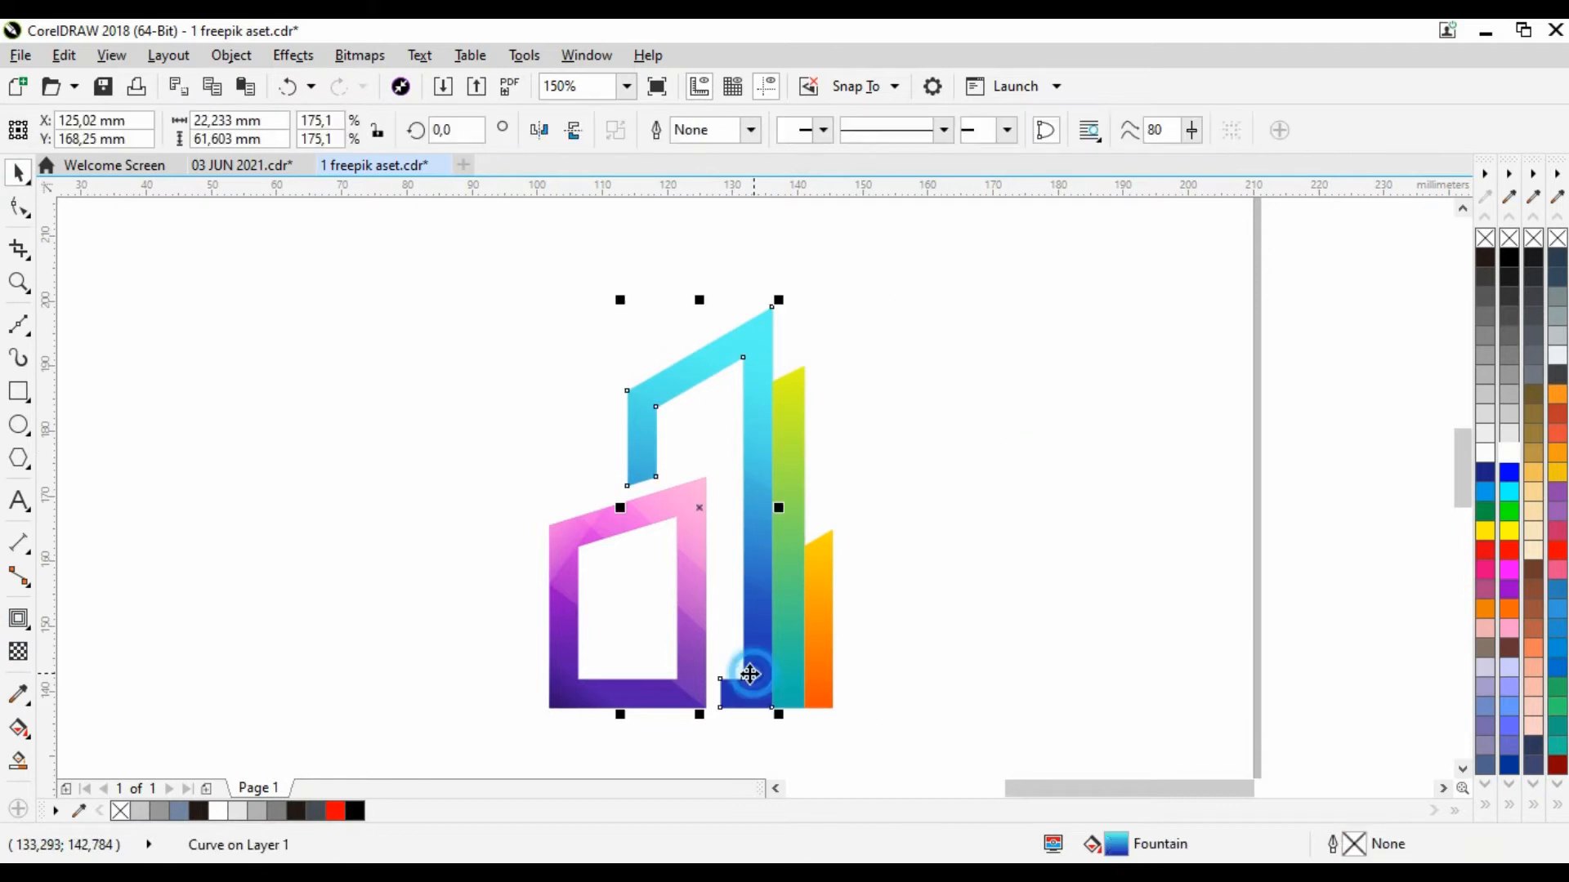
click(18, 728)
drag(732, 330, 738, 263)
click(7, 170)
click(219, 255)
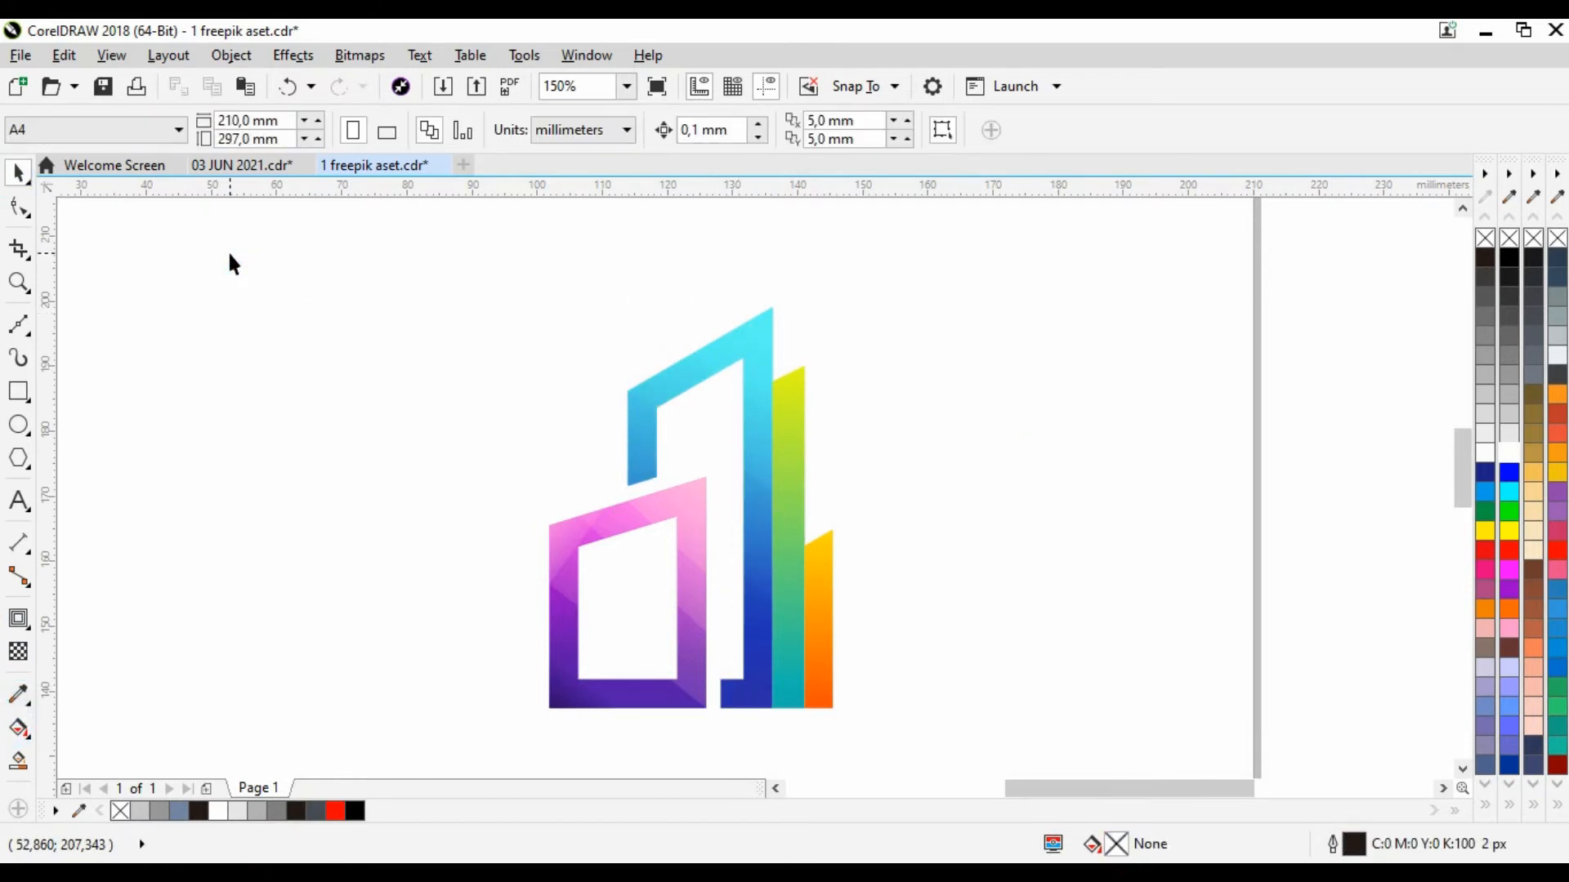
Draw a closed strip about 2.5 mm wide and 51 mm tall over the left half of the green building.
click(18, 324)
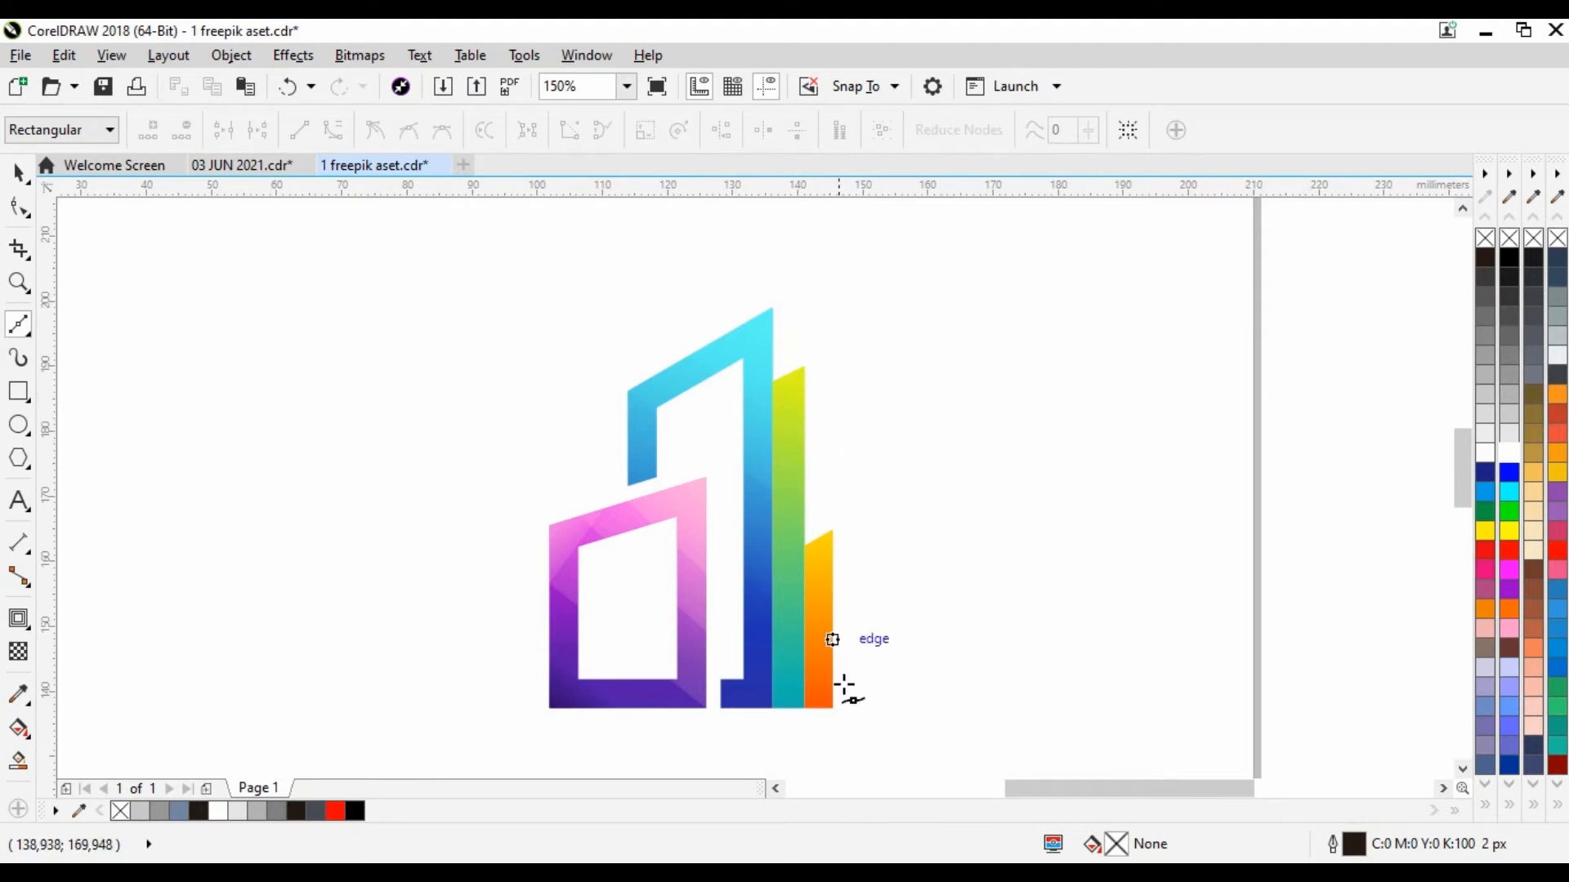
click(788, 373)
click(772, 382)
click(772, 708)
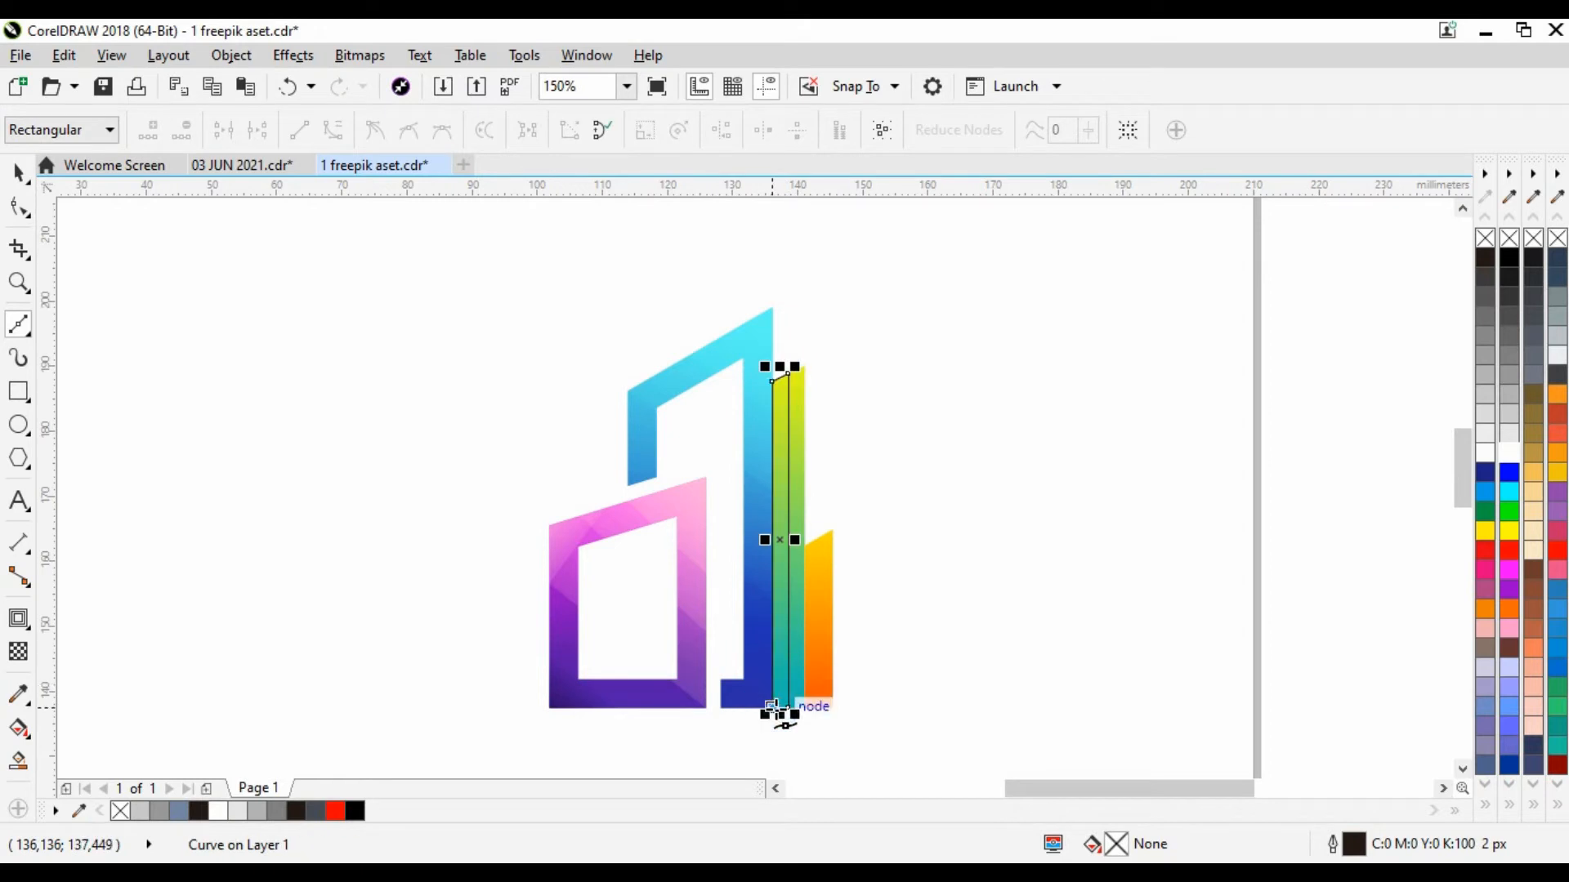
click(18, 171)
Copy the dark red fill #870000 from the reference logo's orange section onto the new strip.
scroll(676, 704, down, 1)
drag(299, 562, 475, 571)
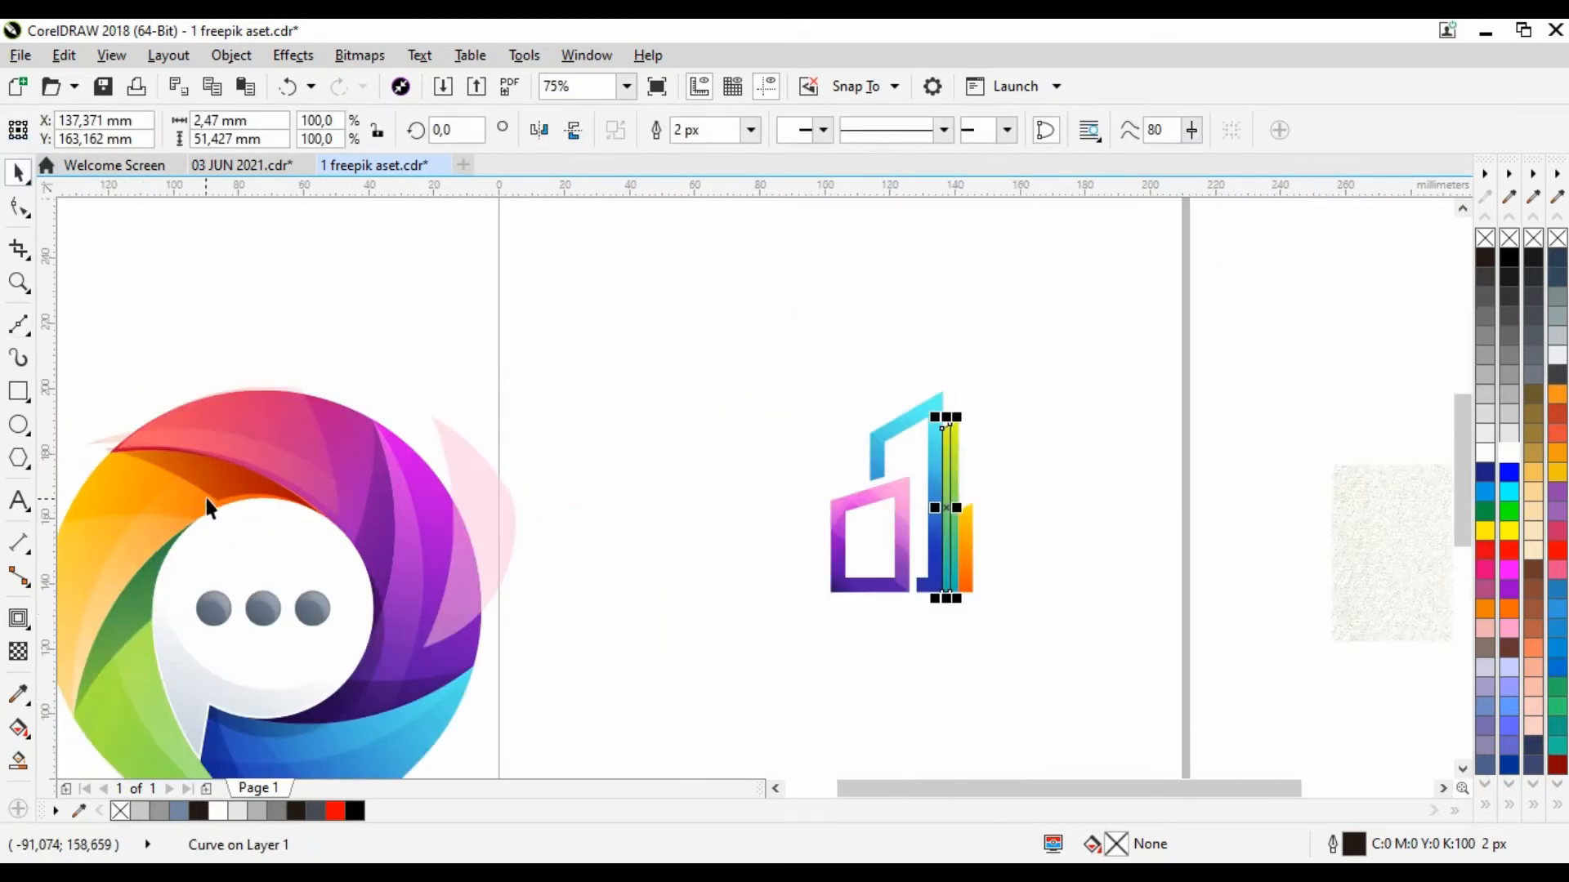
drag(205, 497, 946, 507)
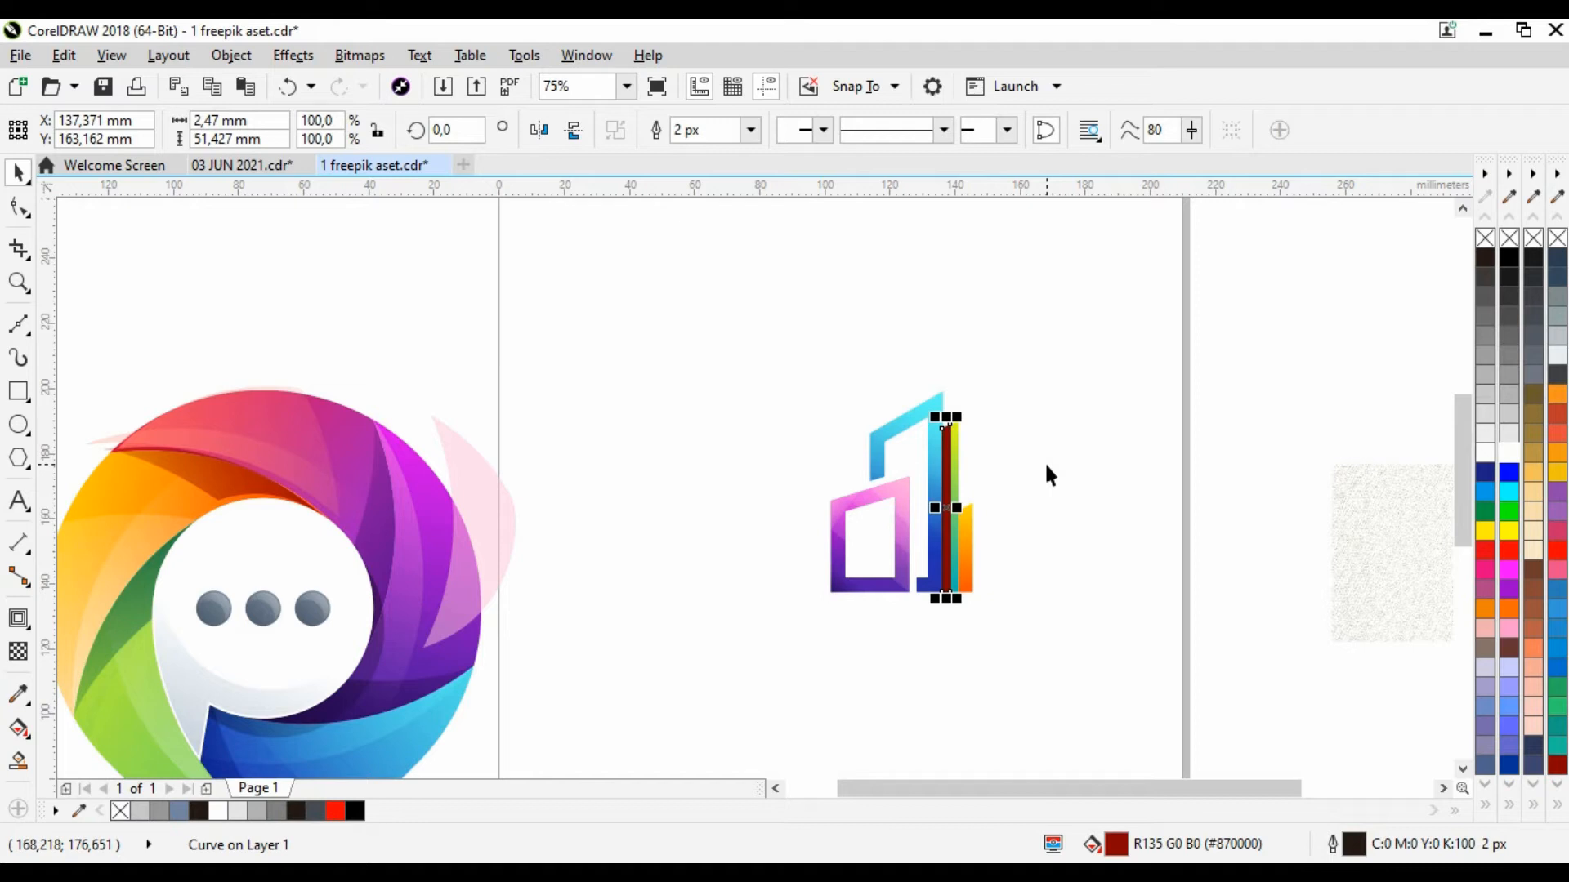
Remove the strip's outline and give it the dark teal fill #005B50 from the reference logo.
scroll(945, 455, up, 2)
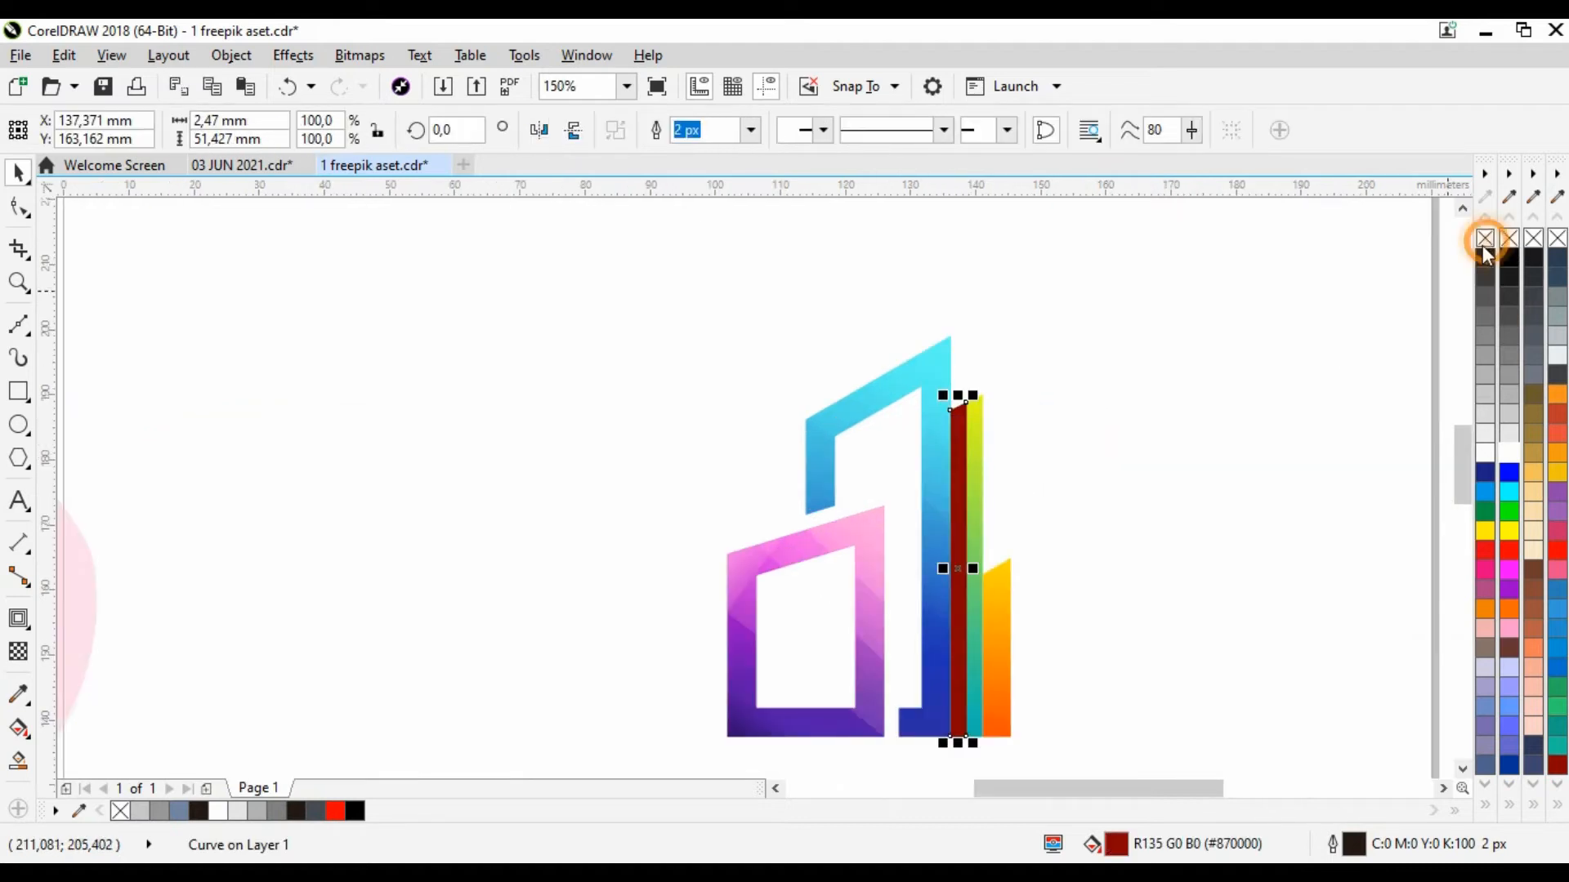
scroll(962, 466, down, 1)
drag(214, 619, 1143, 460)
Apply a linear transparency to the dark teal strip so that it fades toward the top.
scroll(1143, 460, up, 1)
click(18, 651)
drag(1202, 725, 1212, 807)
key(space)
click(582, 279)
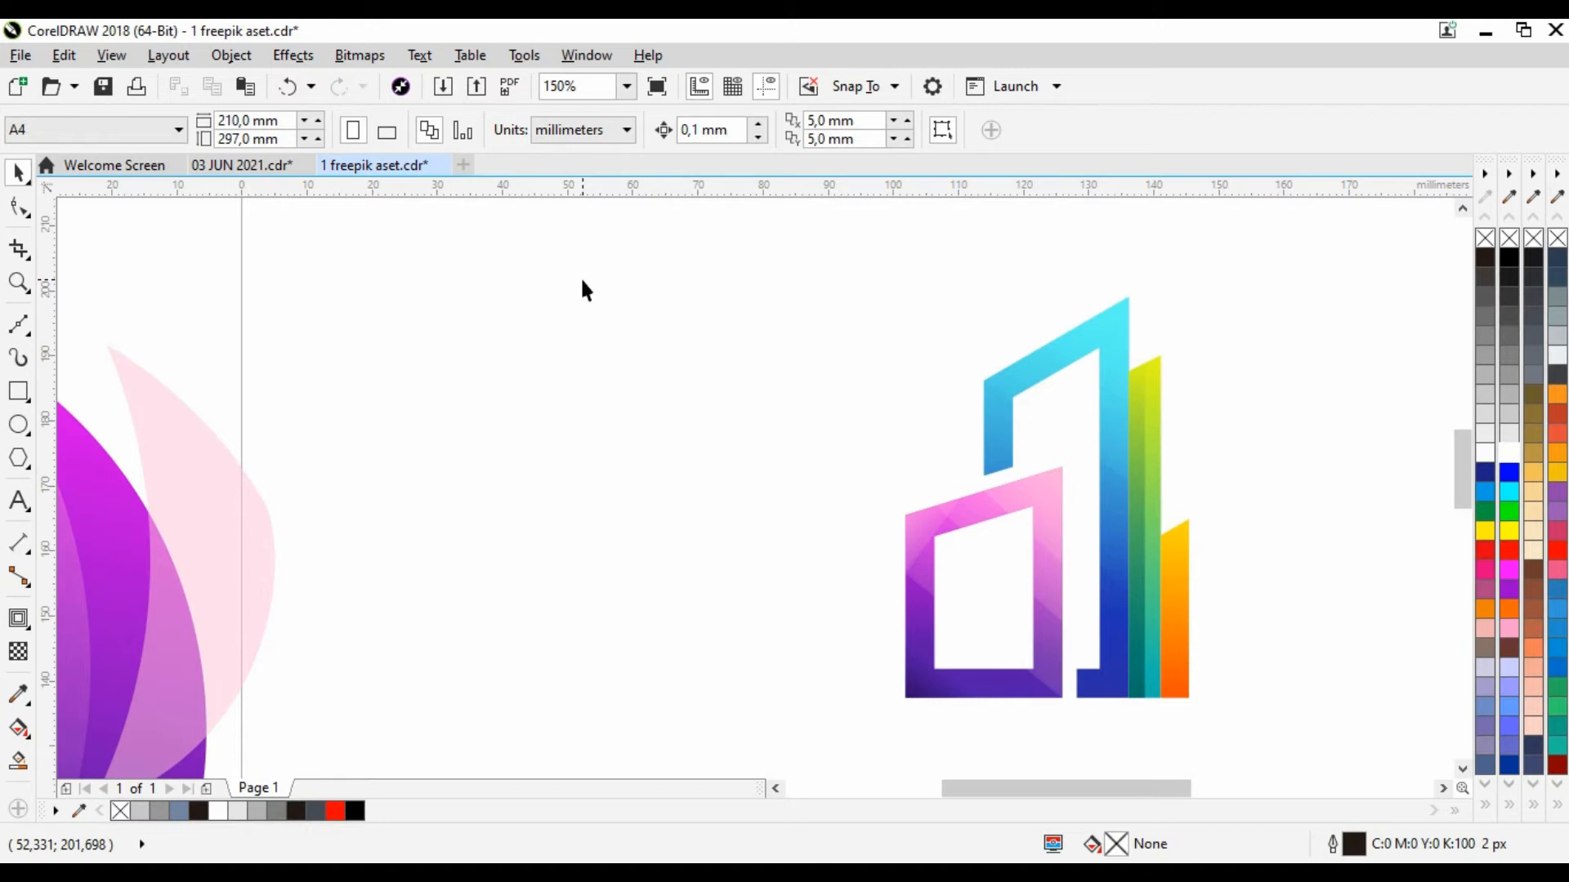
Try to taper the shadow strip into a thin triangle by removing its upper right node.
double_click(1142, 464)
scroll(1152, 372, up, 1)
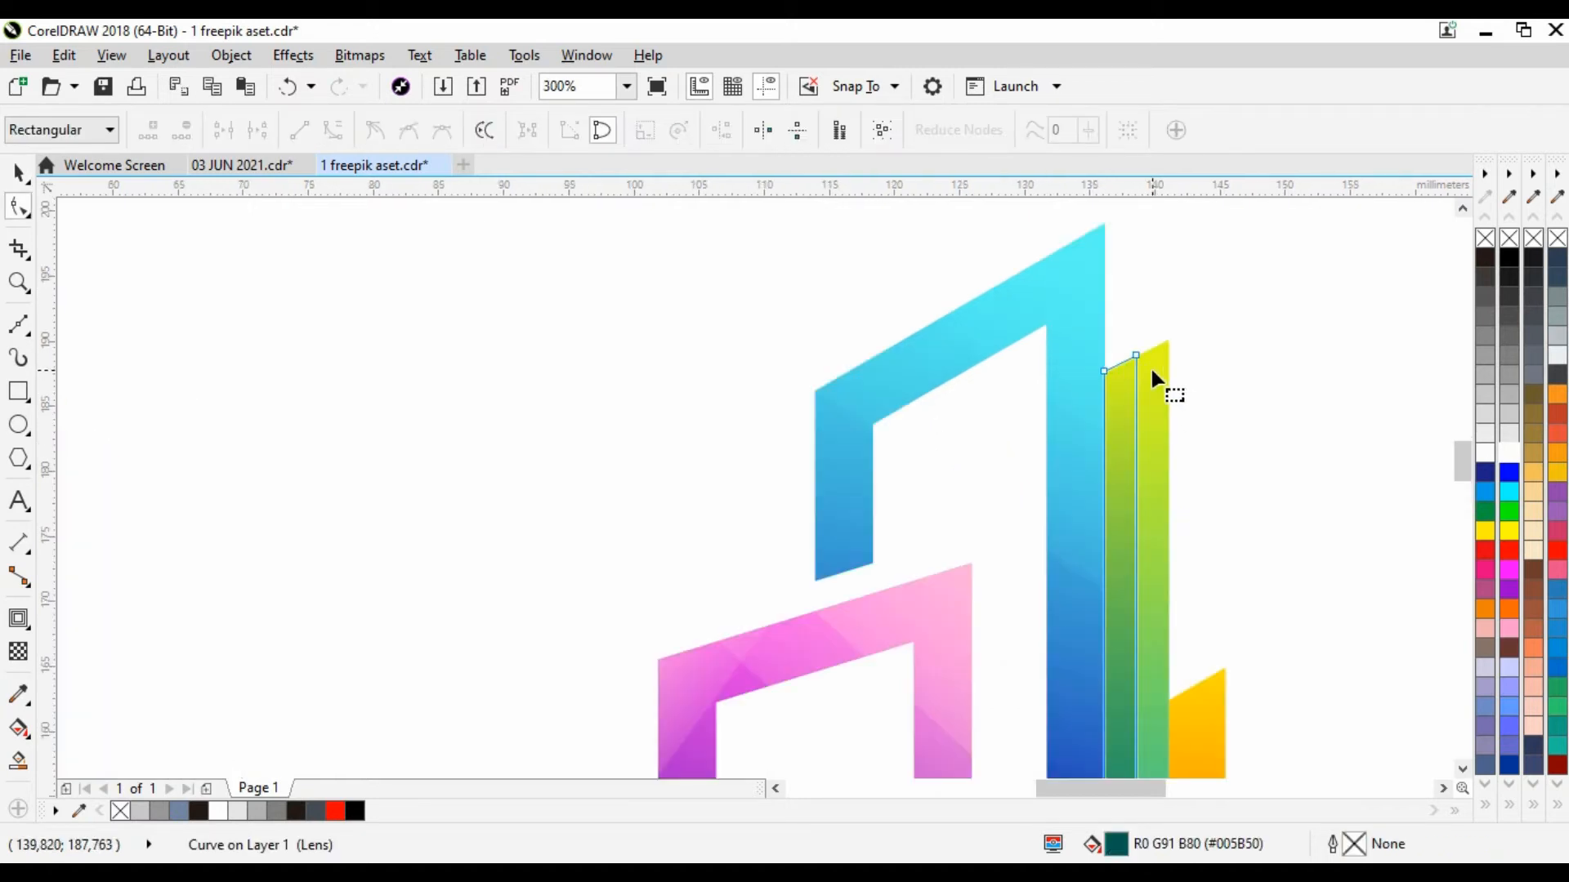
double_click(1135, 356)
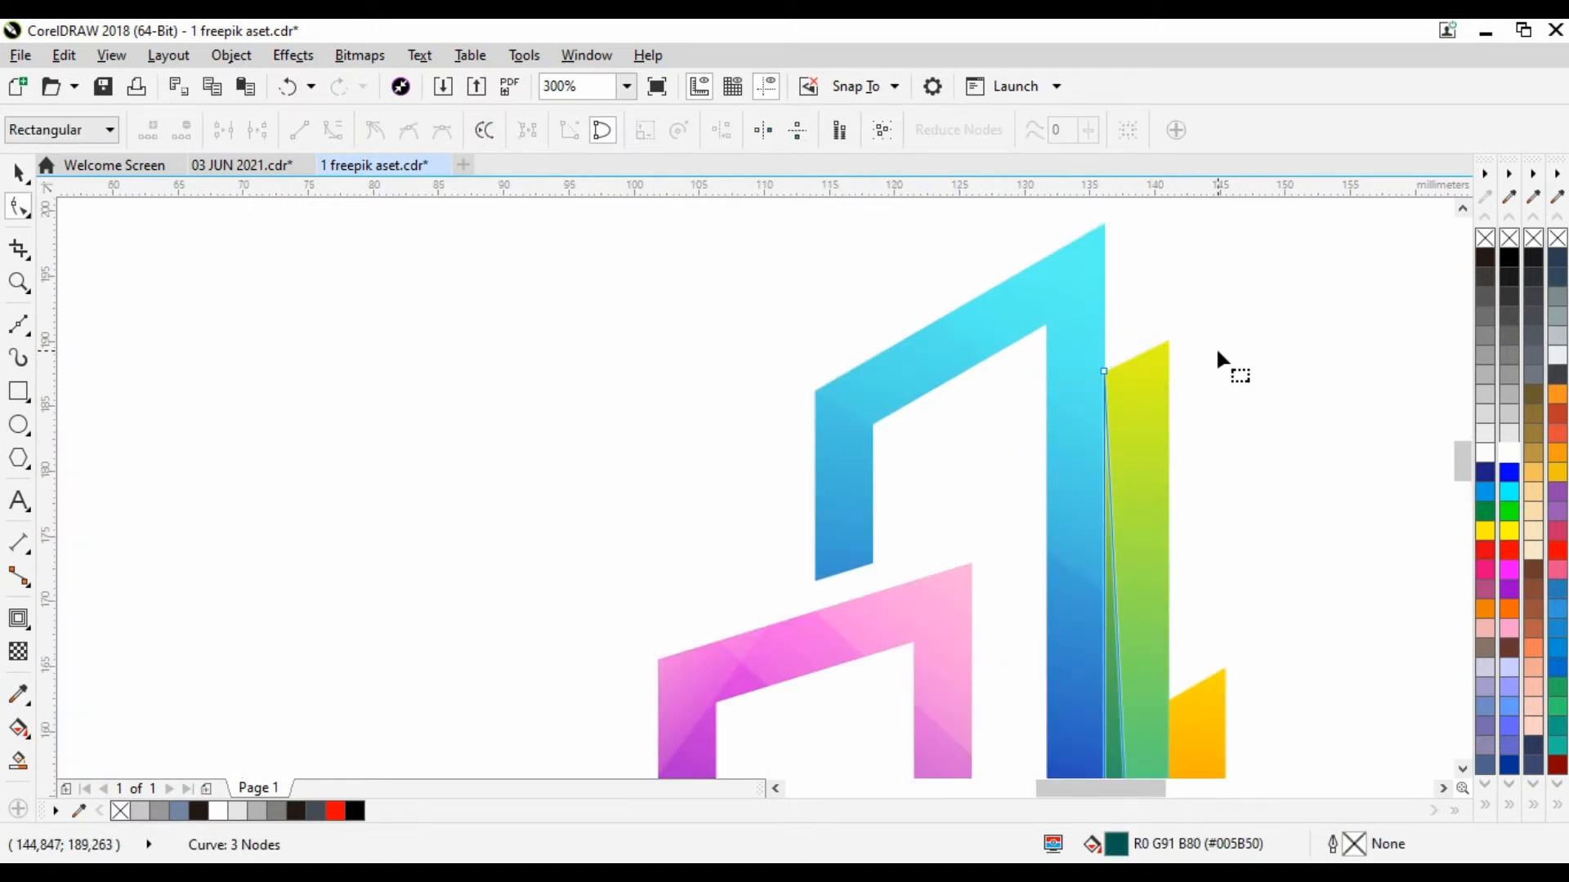
click(18, 172)
scroll(903, 373, down, 2)
click(1118, 495)
scroll(968, 494, up, 1)
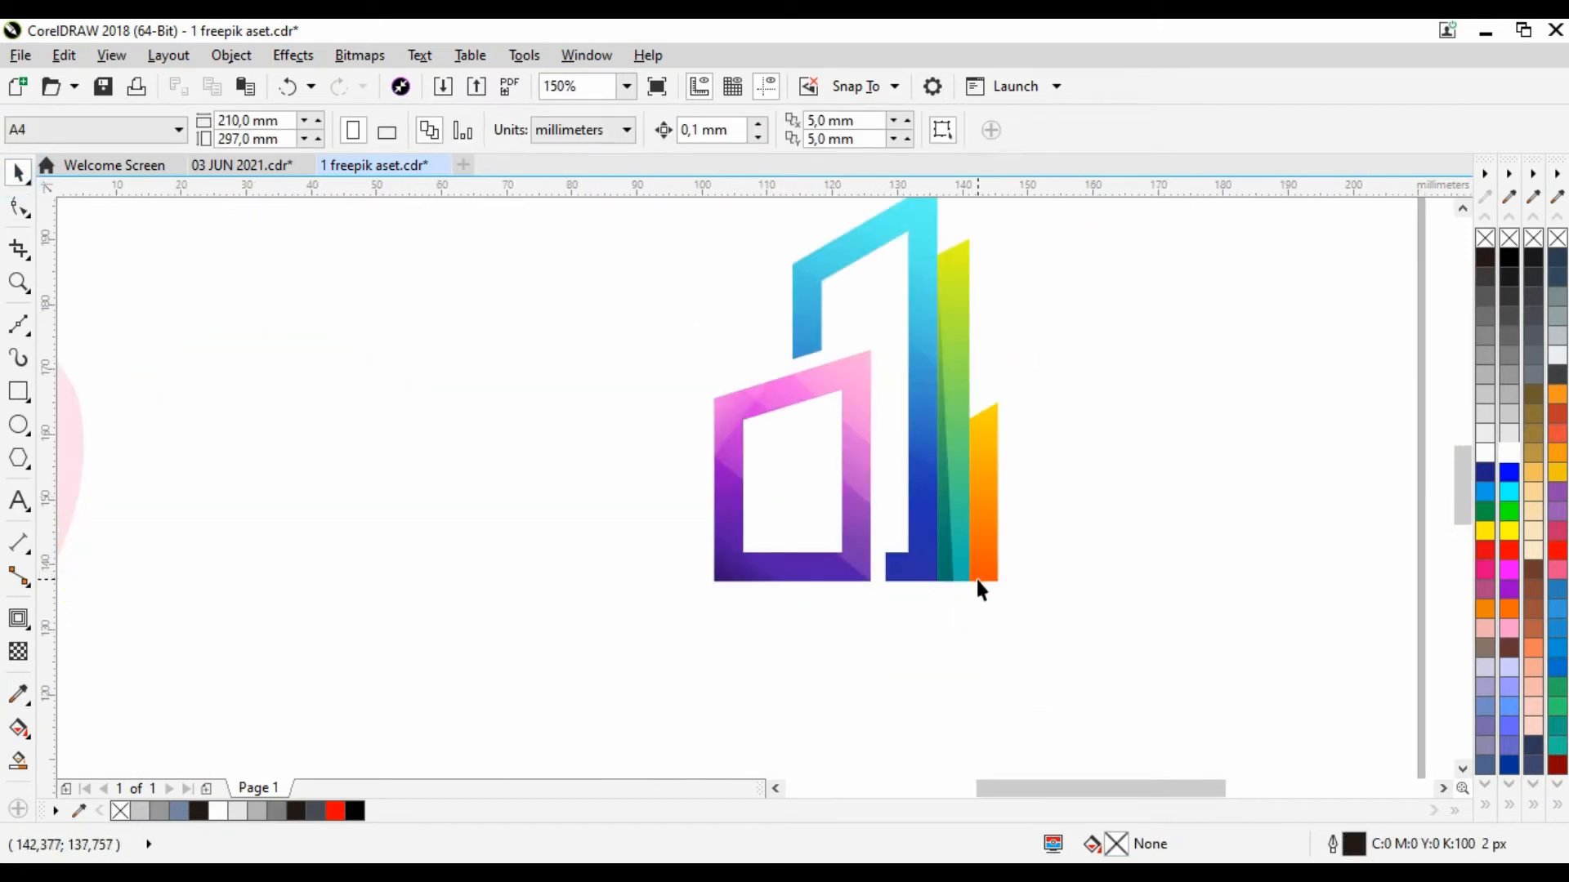
Move the shadow strip's upper right node inward along the green building's sloped top edge.
double_click(945, 336)
scroll(942, 400, up, 1)
scroll(1037, 392, up, 1)
drag(1073, 362, 1031, 384)
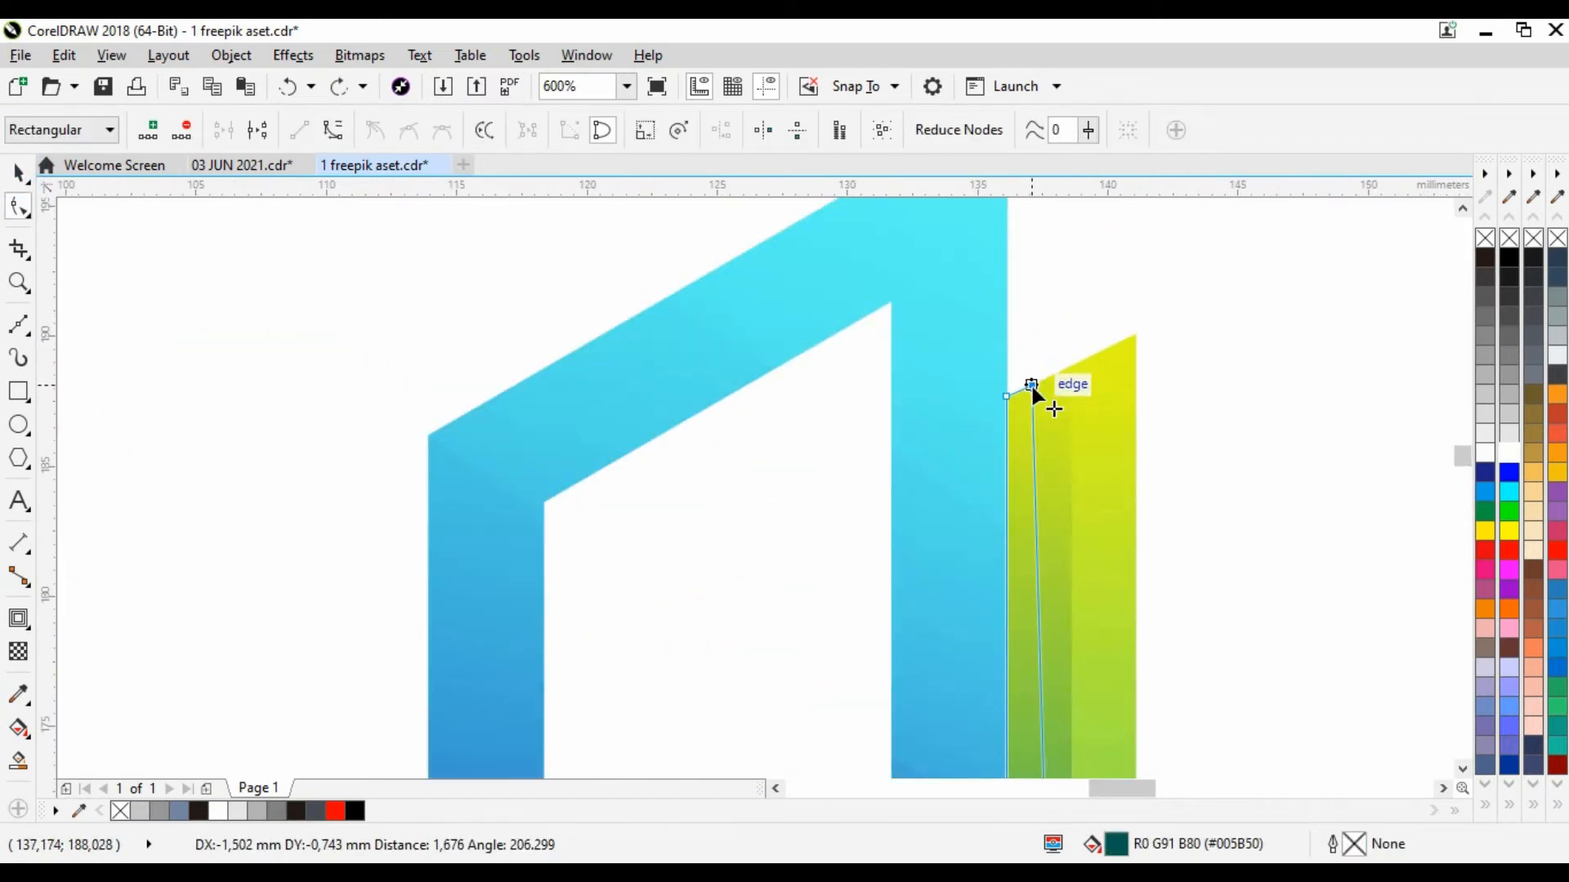
scroll(1031, 384, down, 3)
scroll(1018, 502, up, 2)
click(18, 172)
scroll(863, 502, down, 2)
click(989, 522)
scroll(939, 523, up, 1)
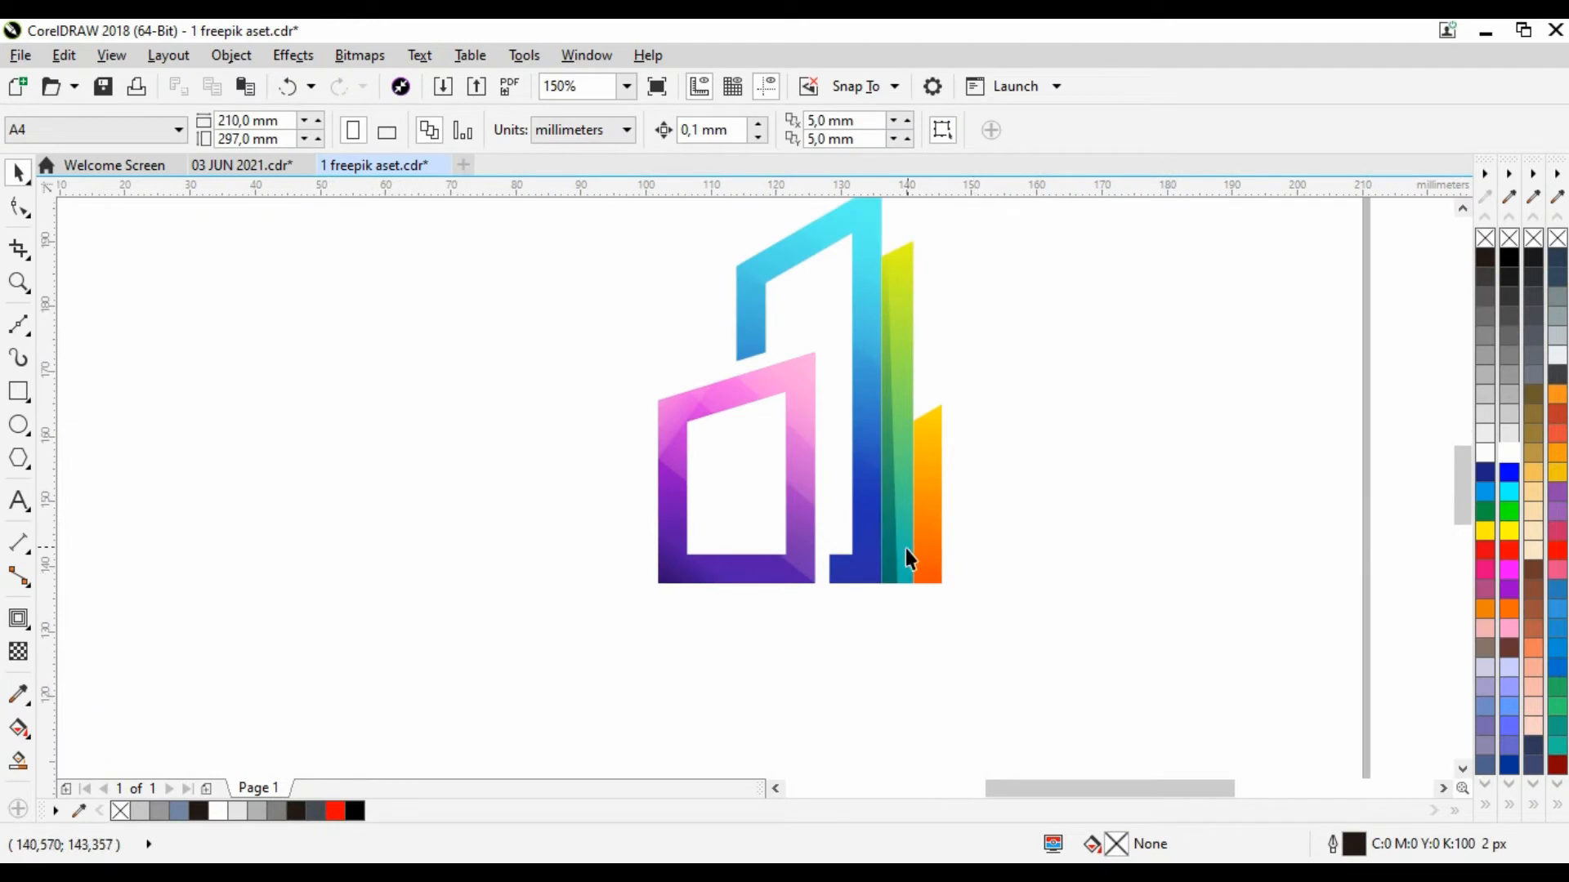
Move the shadow strip's lower right node inward to make the strip about 1.2 mm wide.
scroll(904, 550, up, 2)
double_click(865, 609)
drag(879, 675, 849, 675)
click(20, 171)
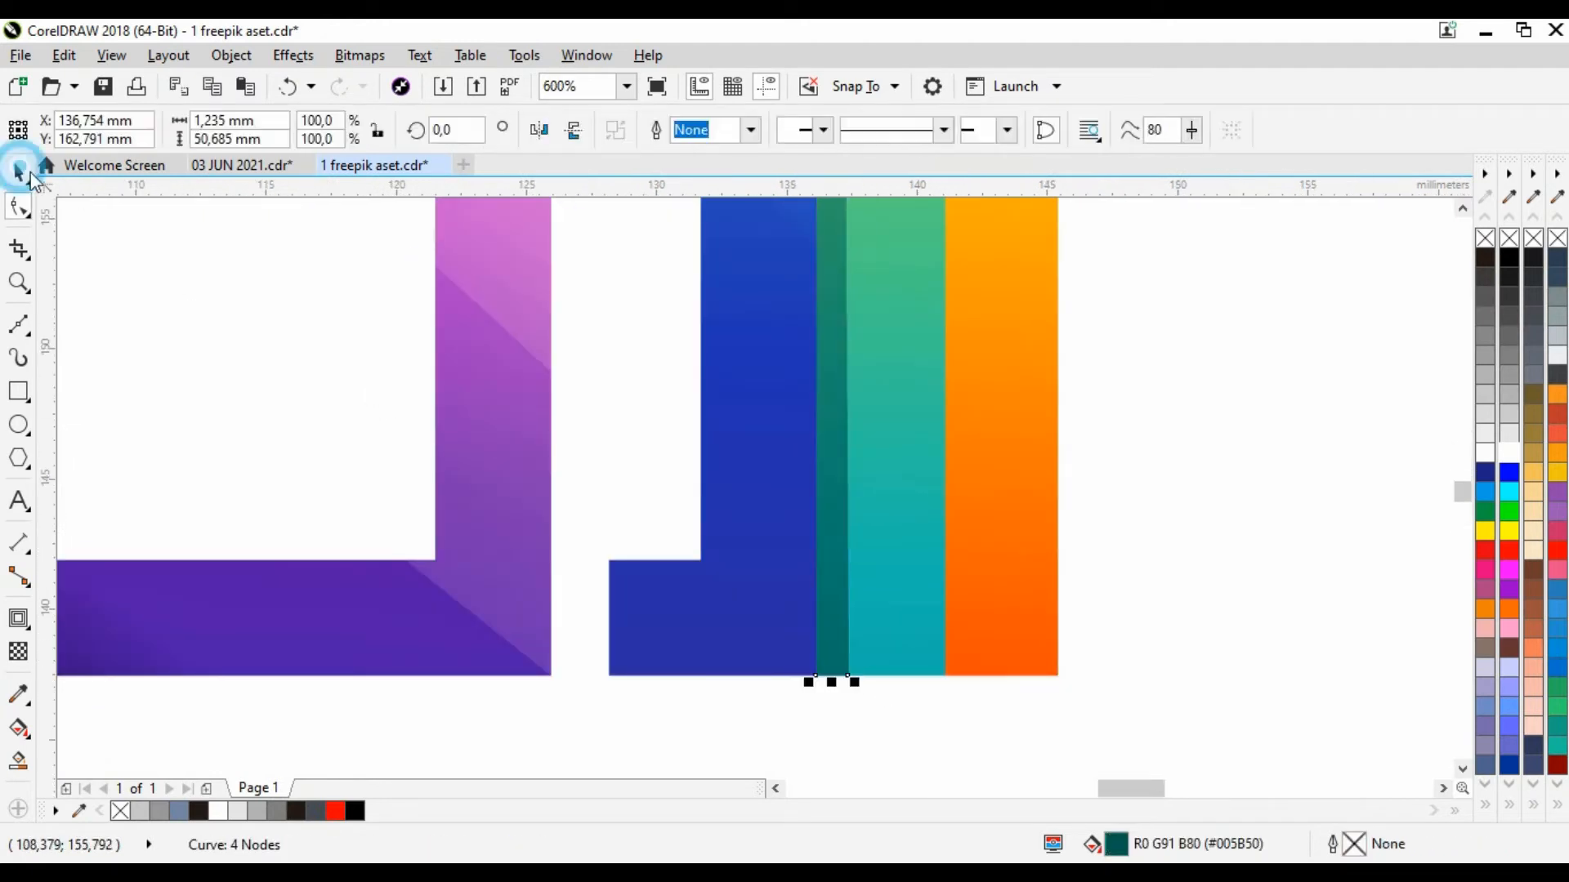
scroll(956, 568, down, 2)
click(956, 568)
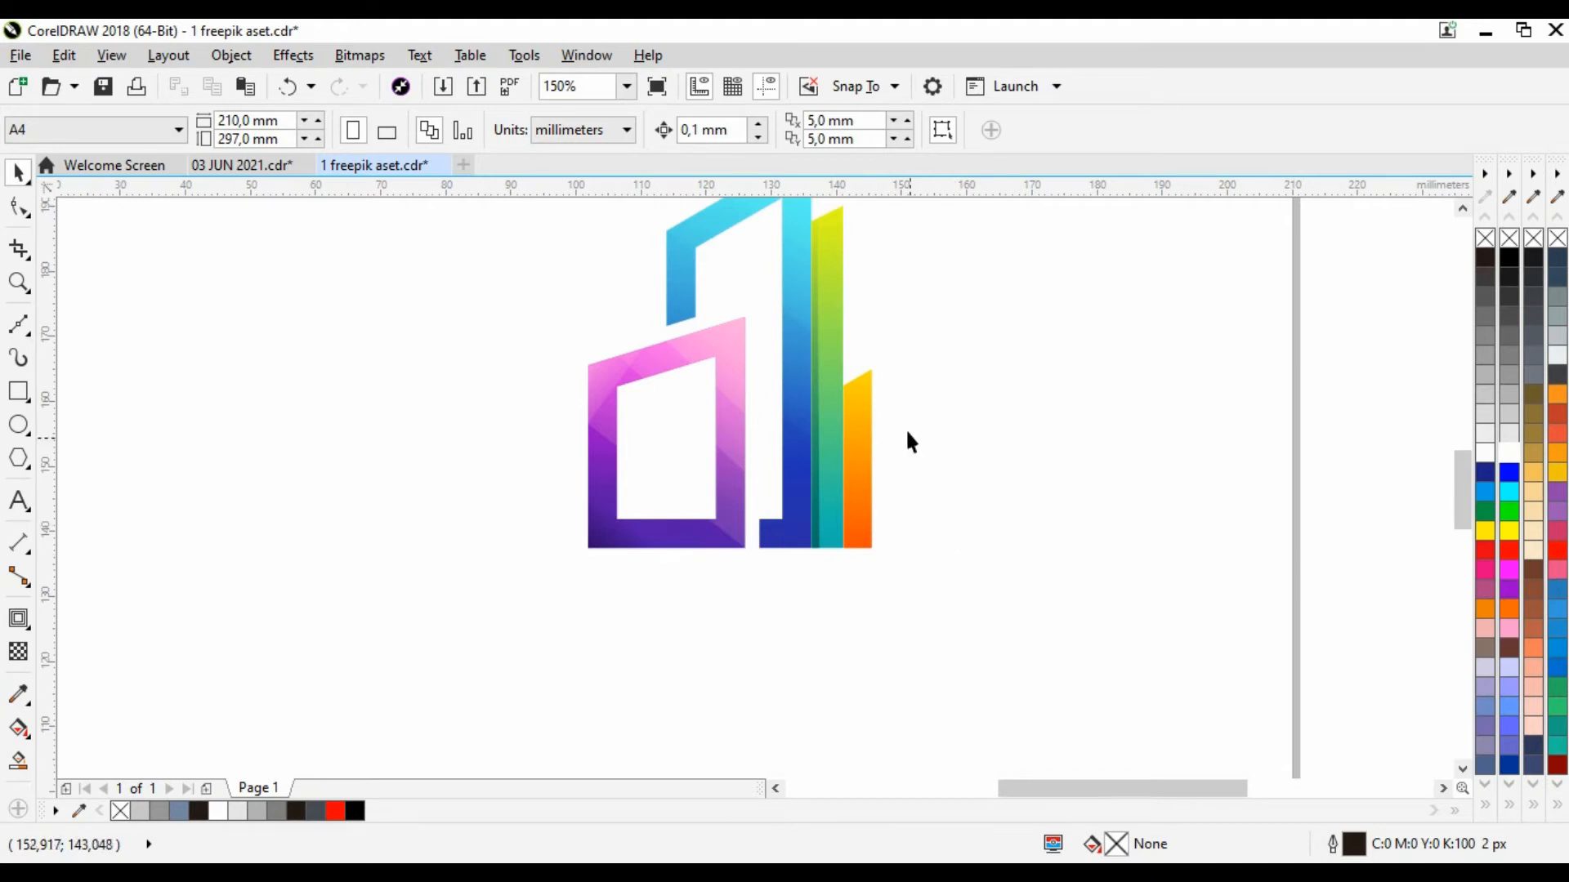
Copy the shadow strip to the orange building's left edge and lower its top nodes to the building's roofline.
click(817, 501)
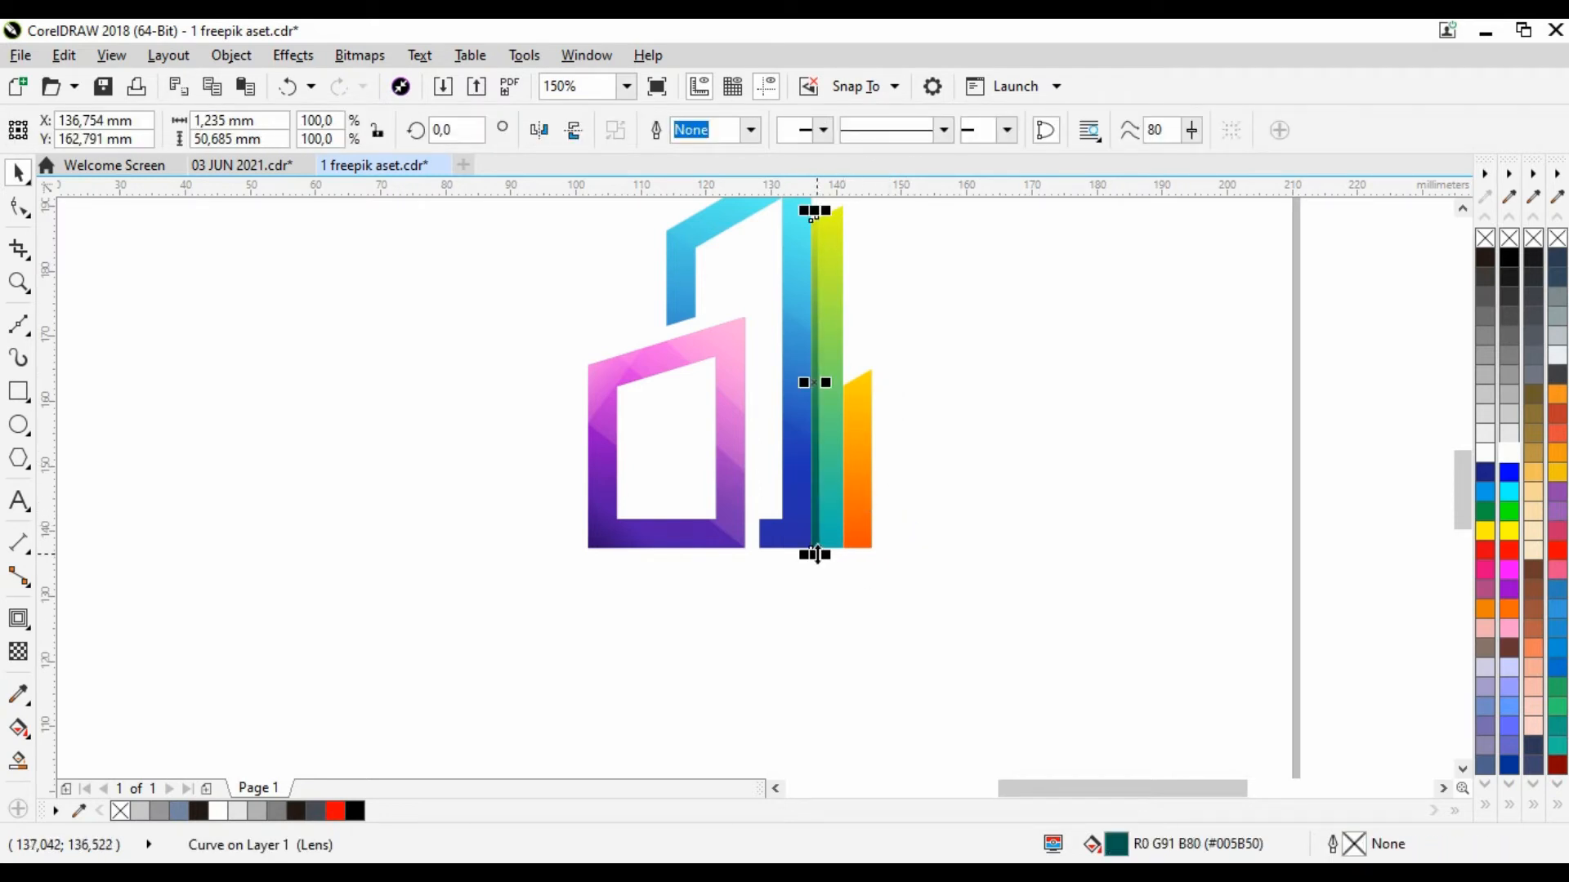
drag(816, 546, 843, 547)
key(F10)
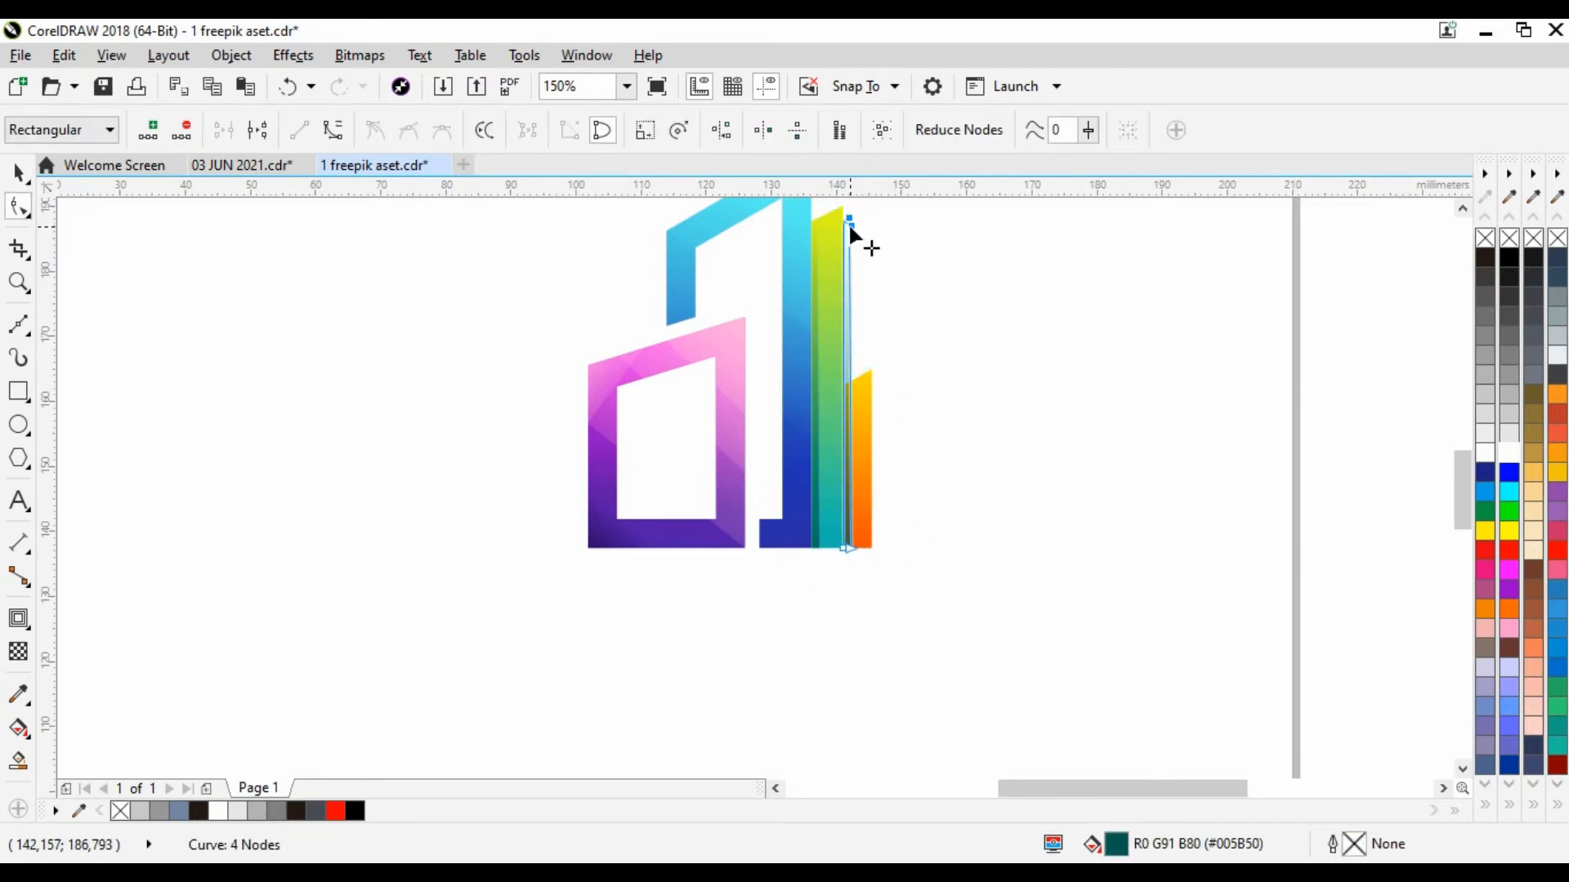
drag(848, 220, 847, 387)
scroll(846, 387, up, 4)
drag(817, 332, 817, 330)
scroll(868, 297, down, 2)
click(18, 173)
scroll(439, 451, down, 2)
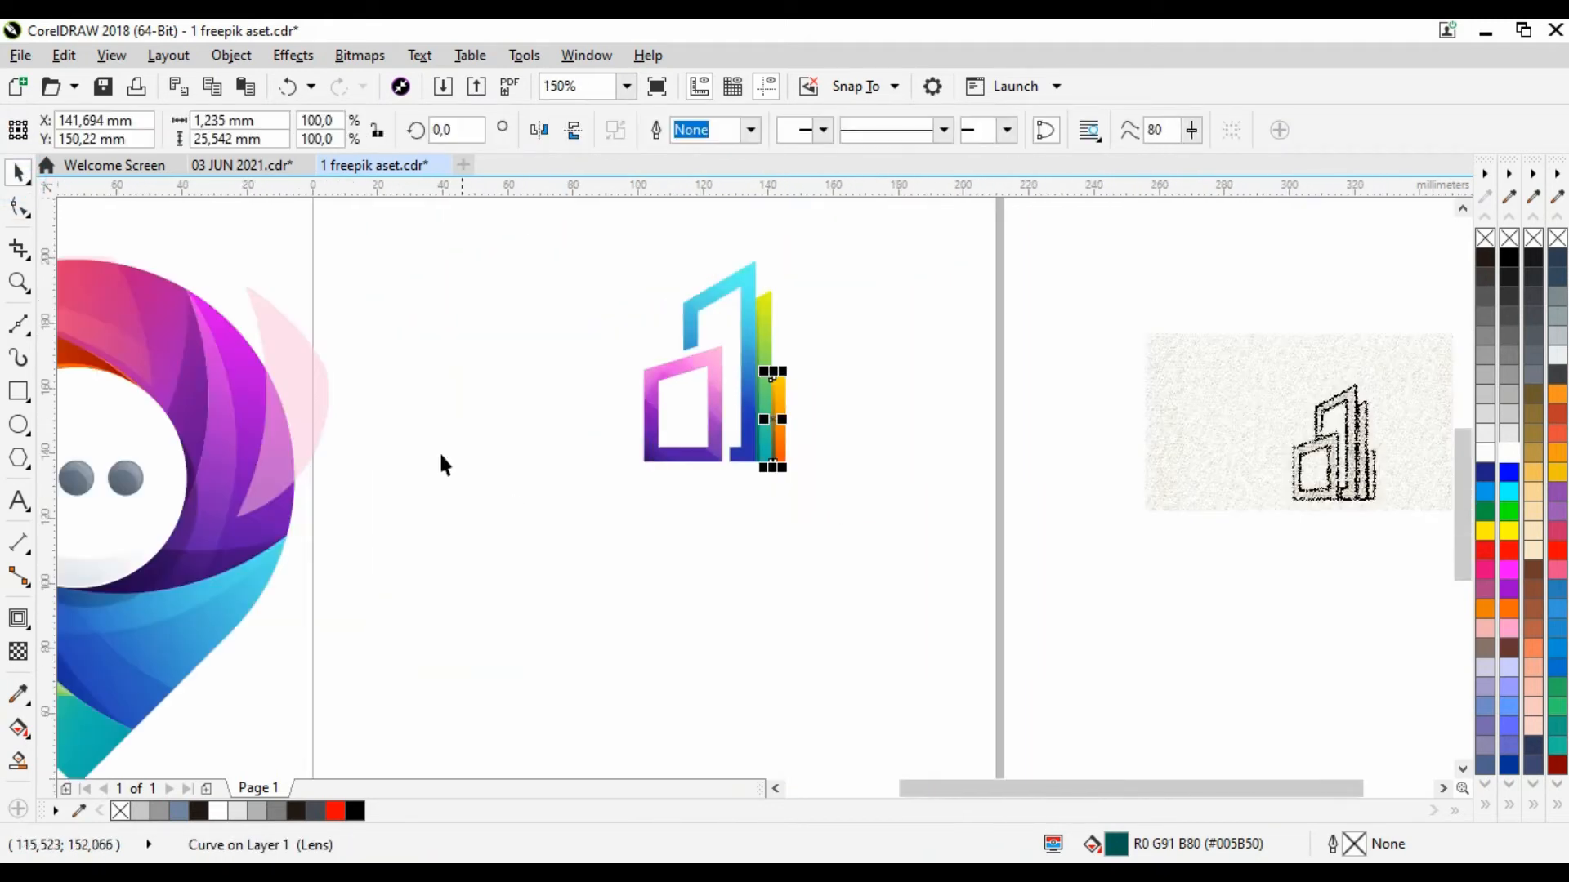
Copy the dark red fill #870000 from the reference logo onto the orange building's shadow strip.
scroll(180, 443, up, 1)
drag(179, 442, 917, 539)
scroll(918, 539, up, 2)
click(971, 562)
scroll(922, 563, up, 2)
click(921, 563)
key(F10)
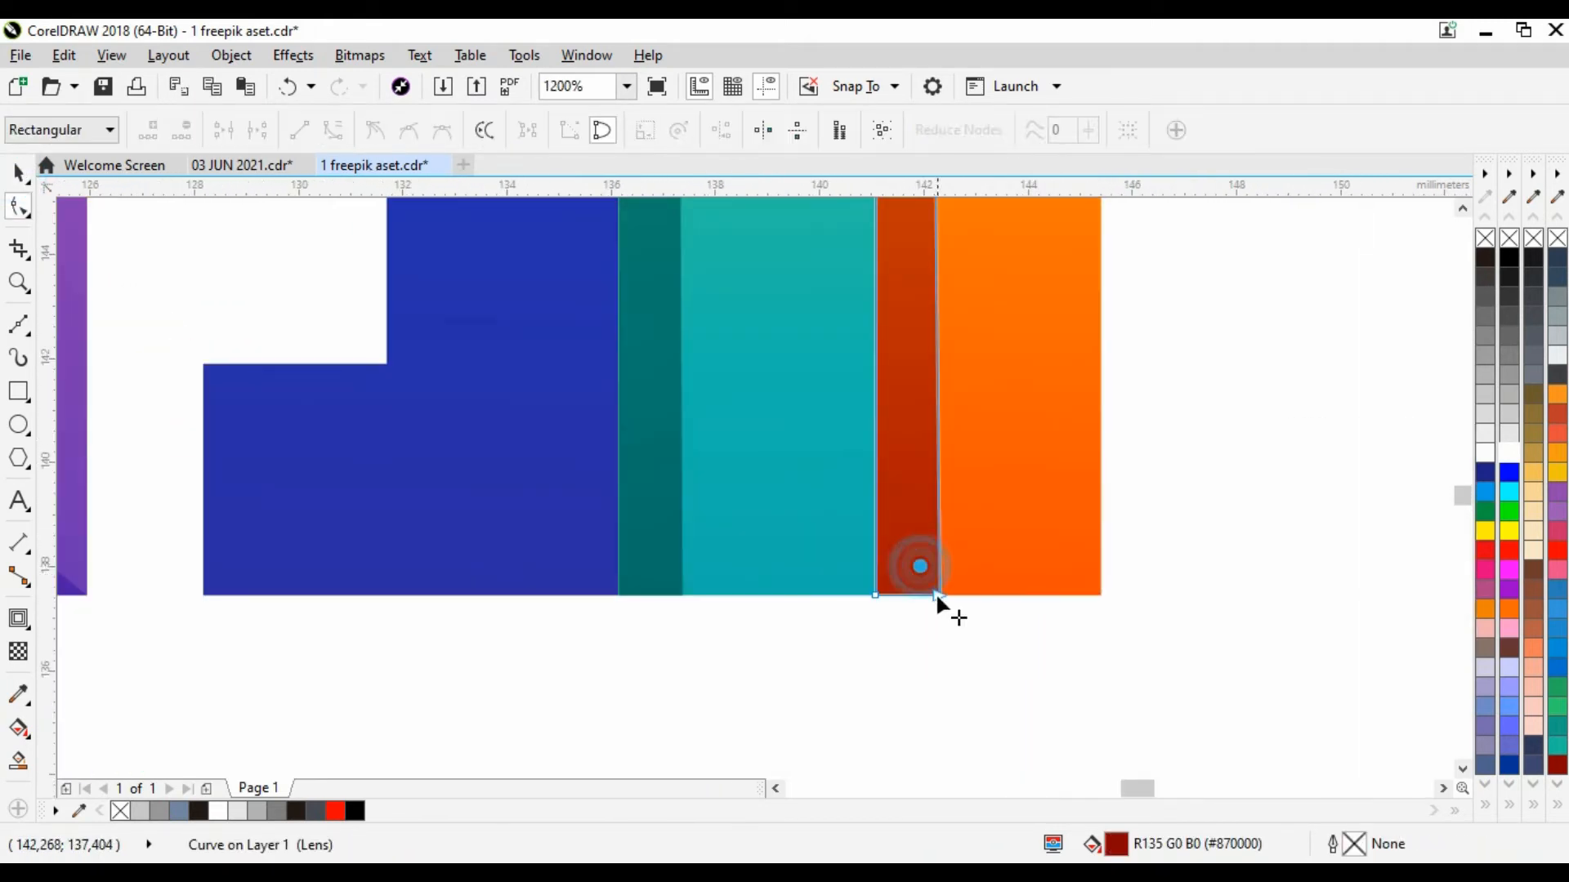
scroll(950, 598, down, 1)
scroll(949, 599, down, 2)
click(18, 173)
click(330, 308)
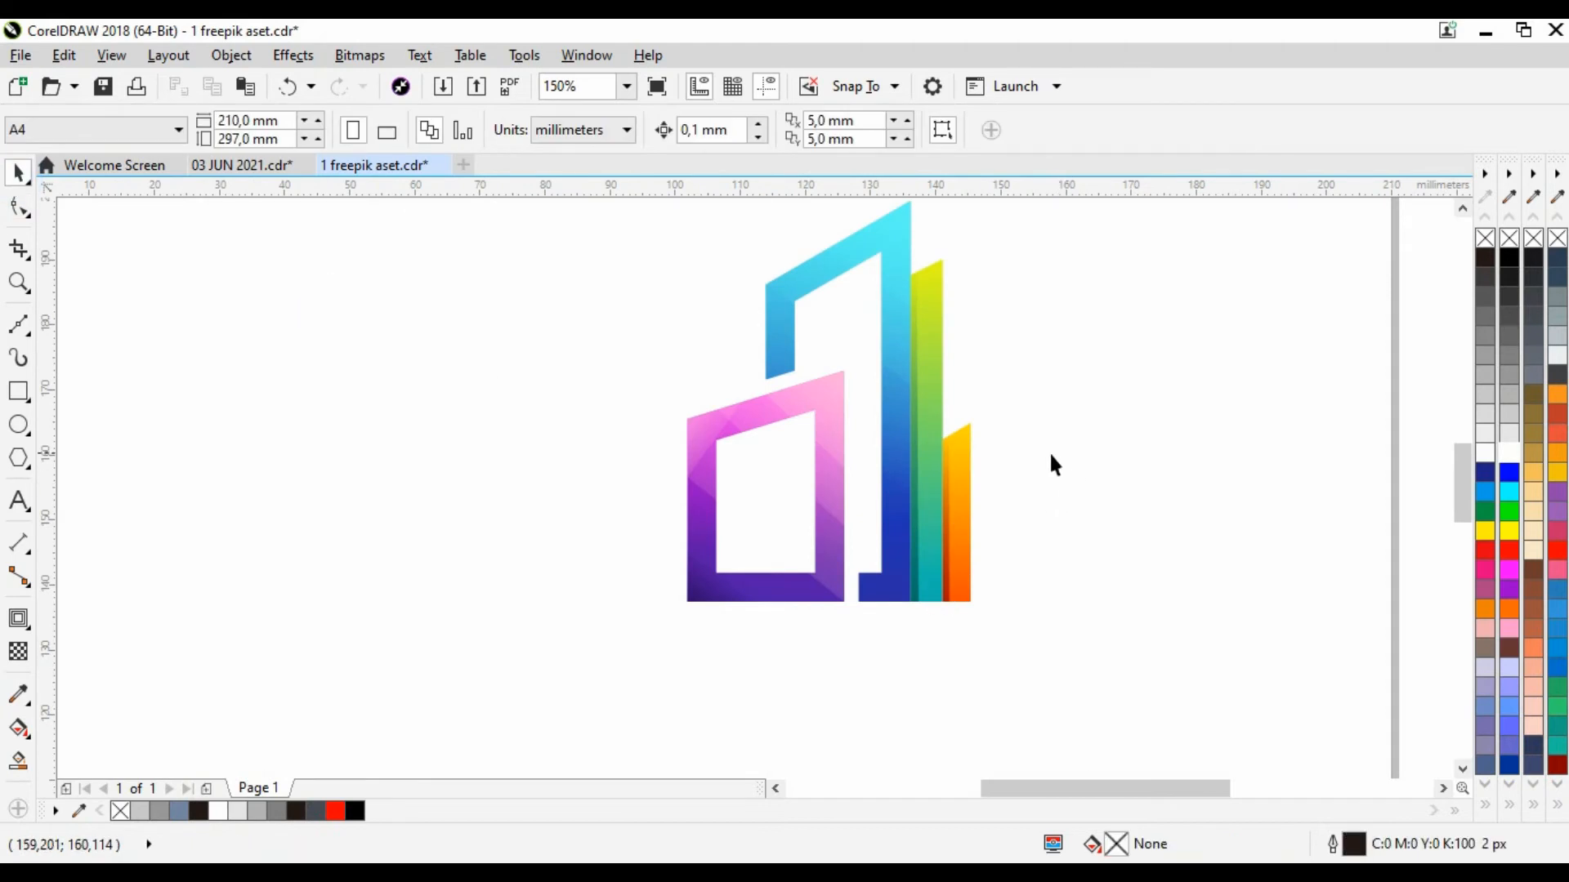
Extend the linear transparency of the tall building's upper light cyan piece farther toward the lower left.
scroll(898, 221, up, 2)
click(907, 281)
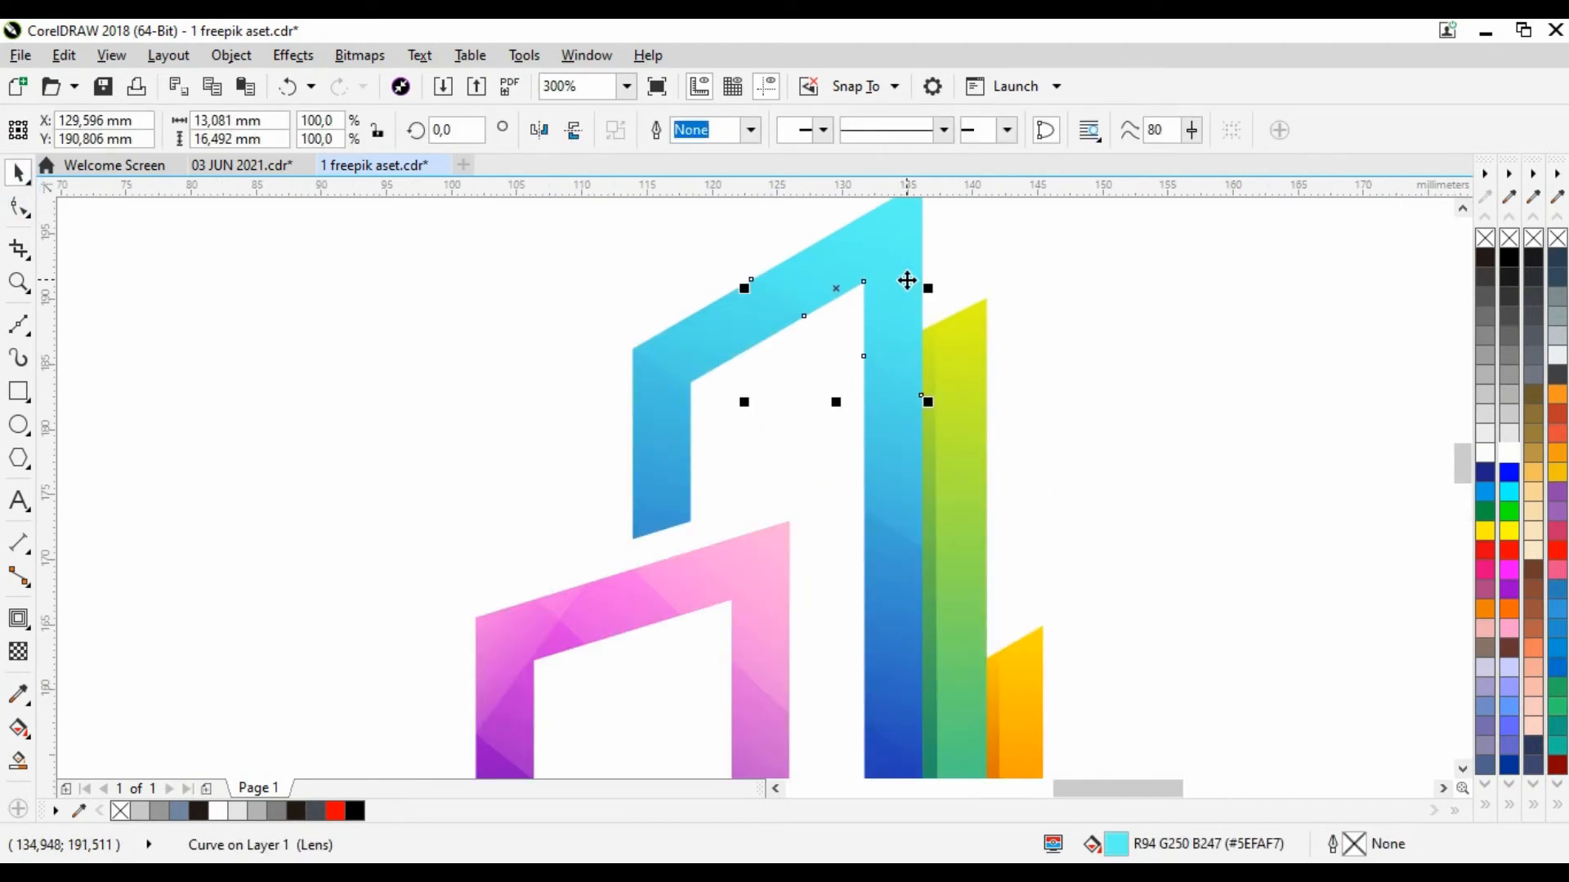
click(18, 651)
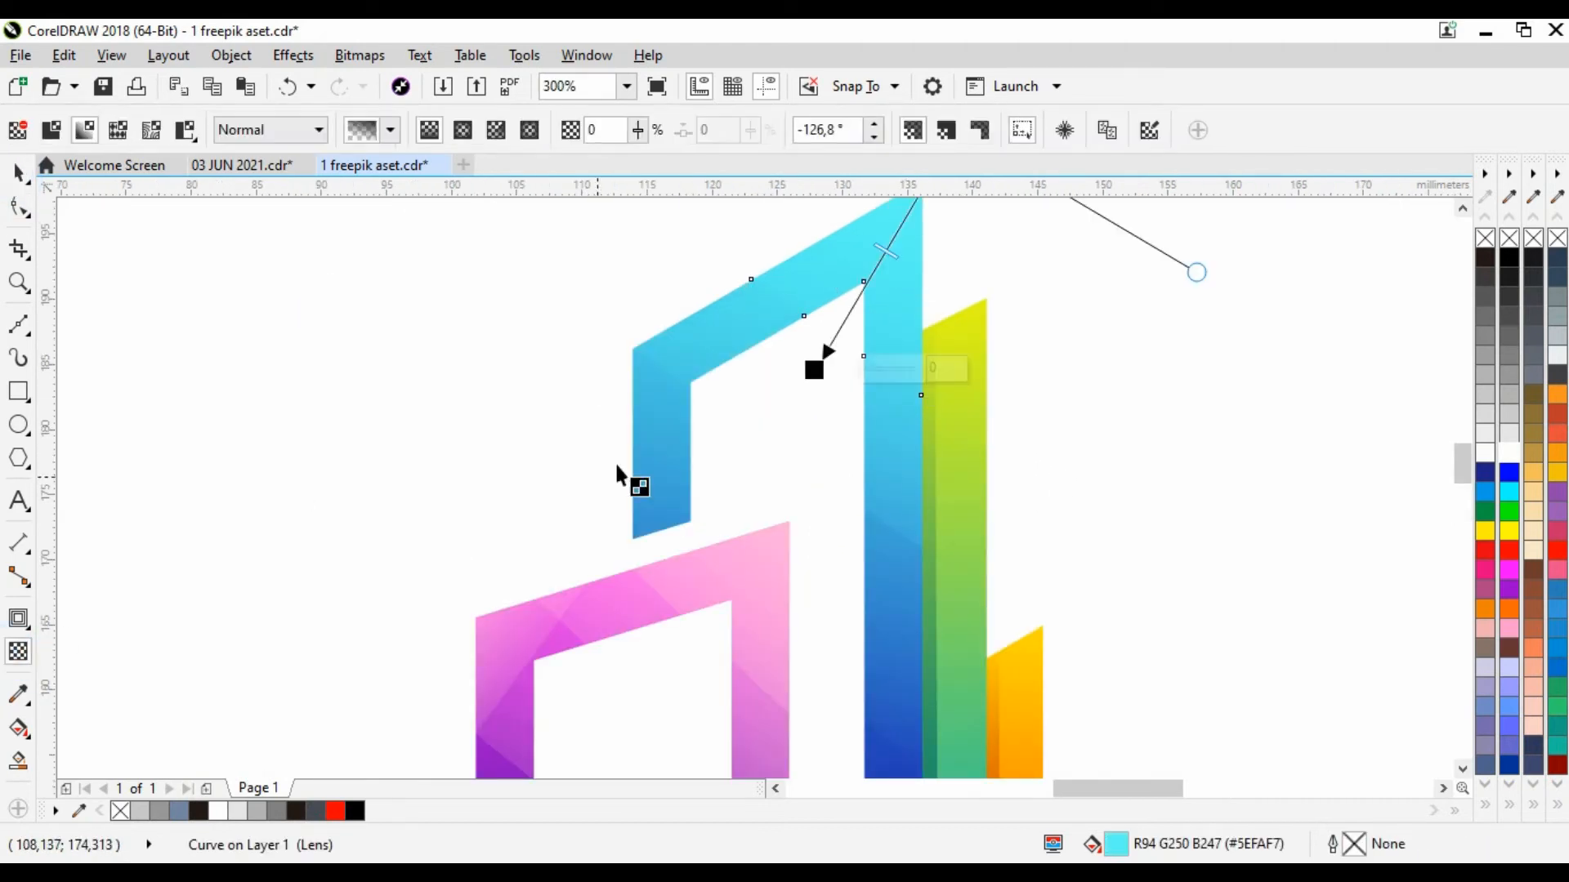
drag(815, 367, 744, 469)
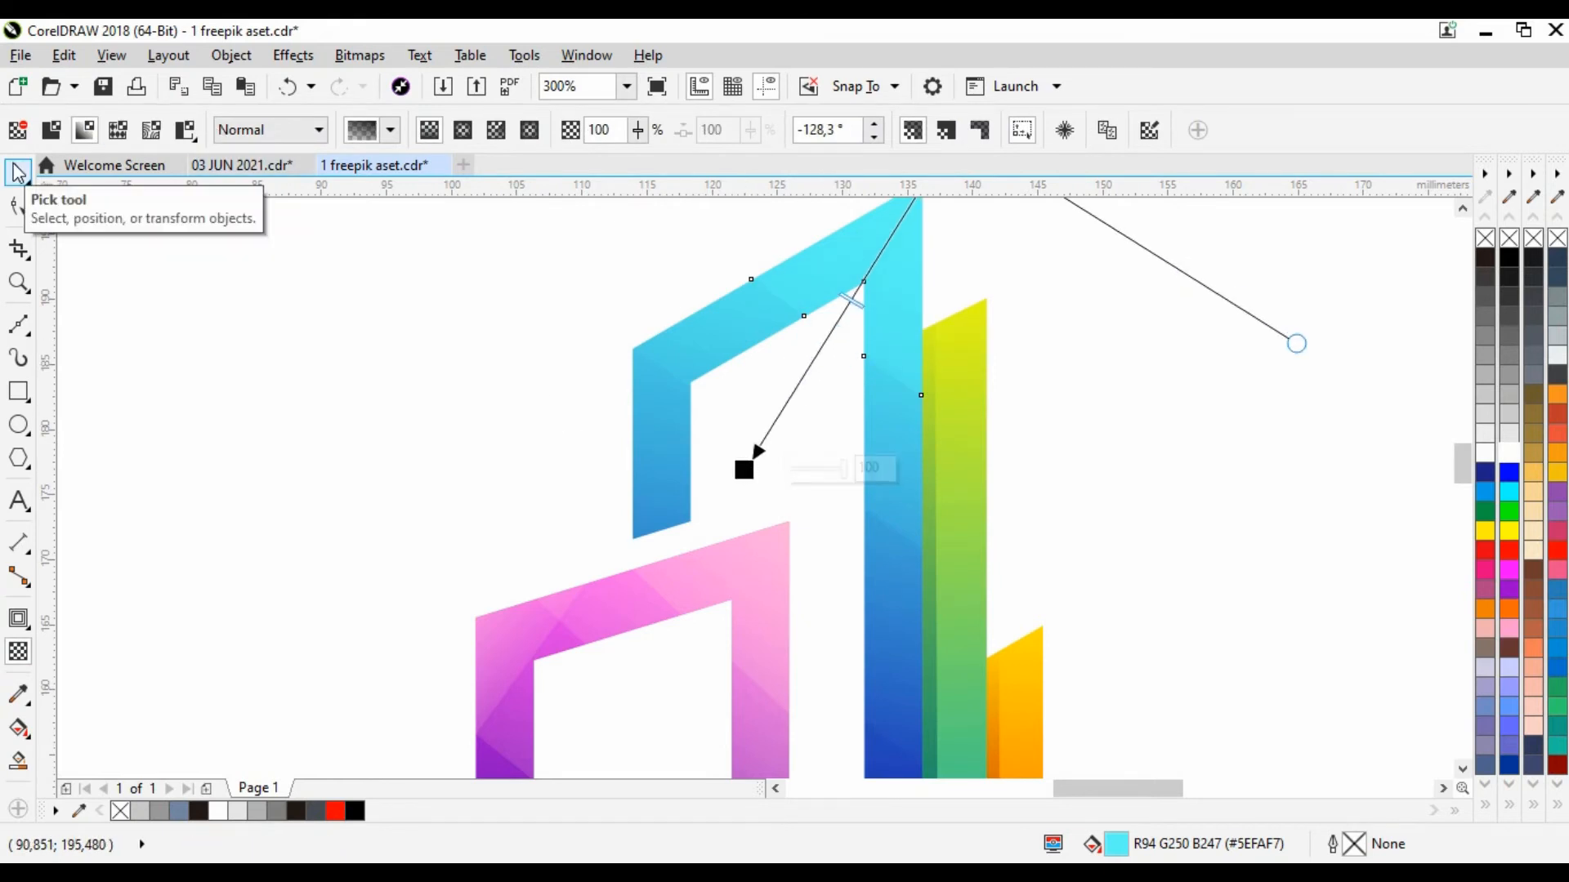
click(18, 173)
click(392, 294)
scroll(919, 322, down, 2)
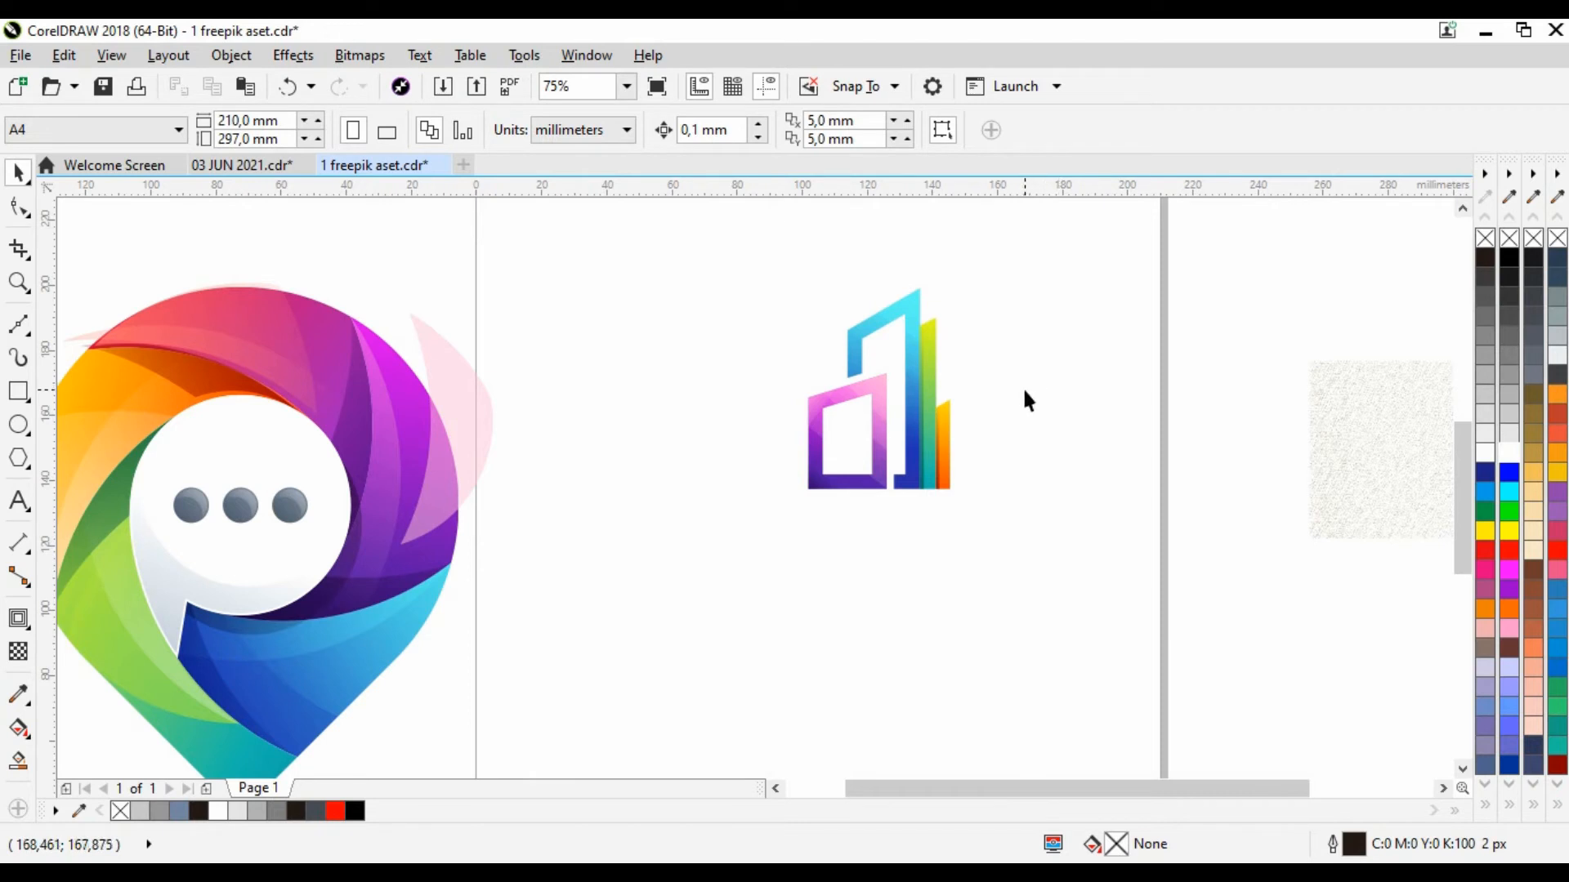
scroll(820, 446, up, 2)
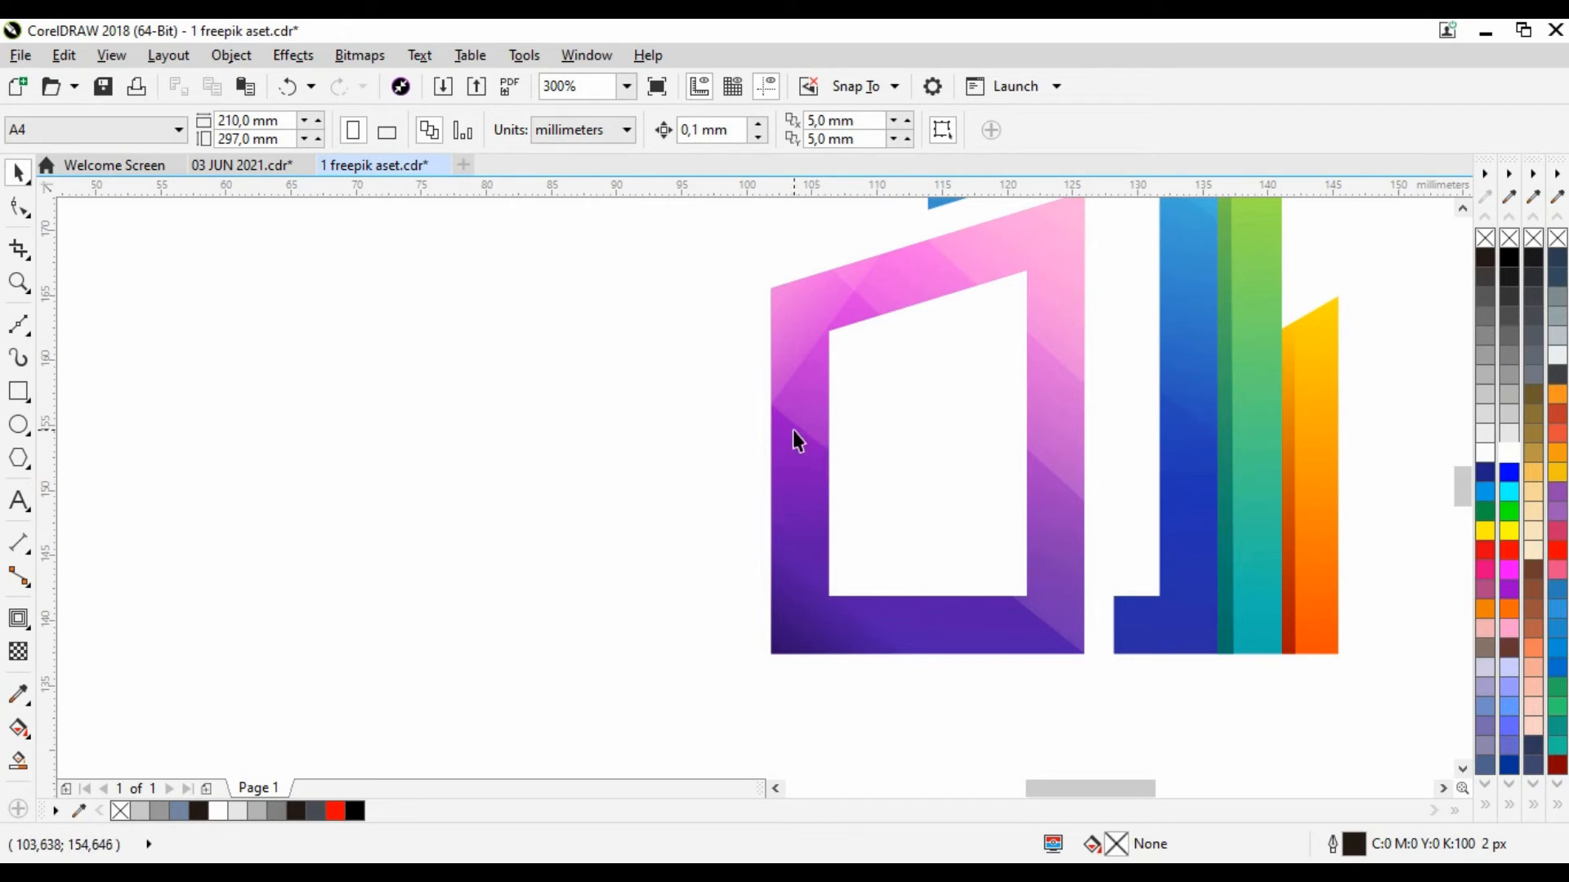
scroll(793, 430, down, 2)
scroll(655, 358, up, 2)
scroll(698, 352, down, 1)
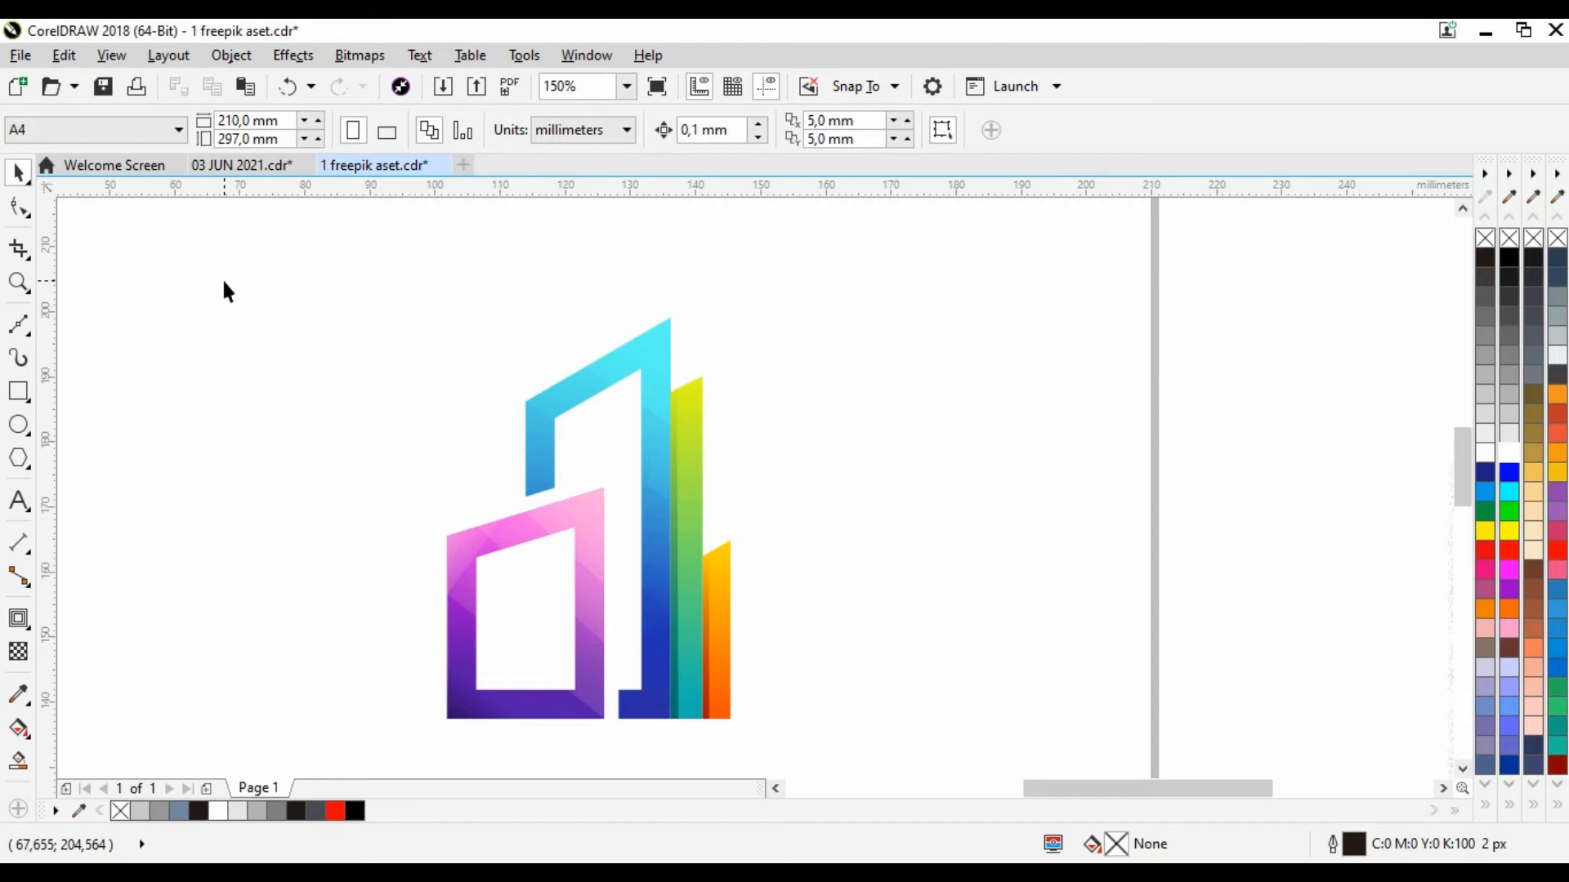
Draw a closed four-sided shape across the green building's top, with one corner at the roof's left end.
click(18, 325)
scroll(718, 433, up, 2)
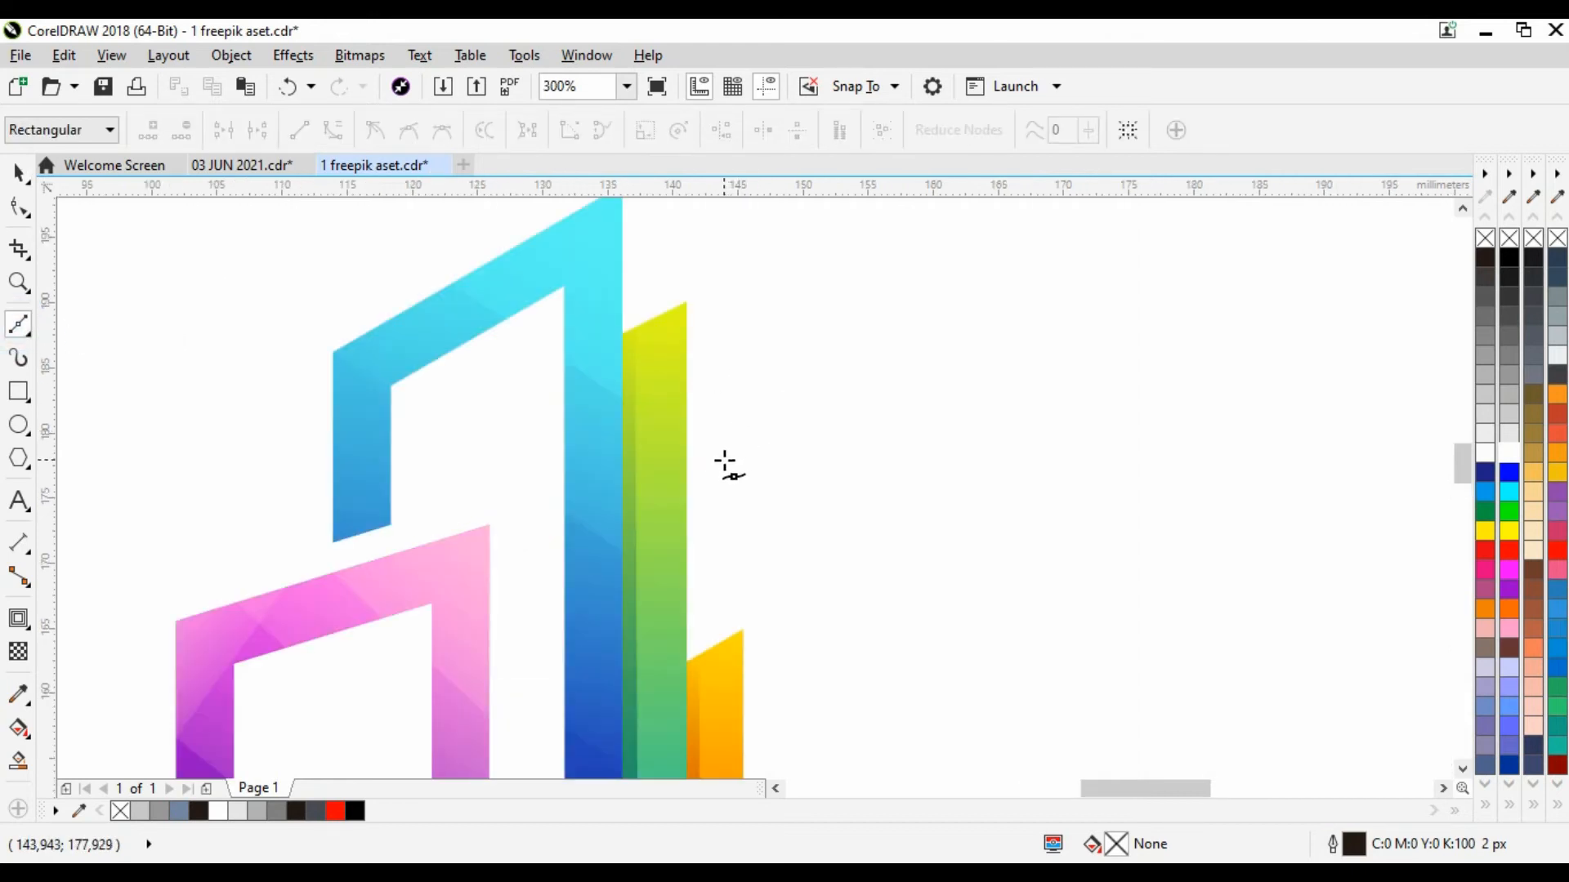
click(729, 411)
click(623, 332)
click(686, 253)
click(725, 353)
click(727, 409)
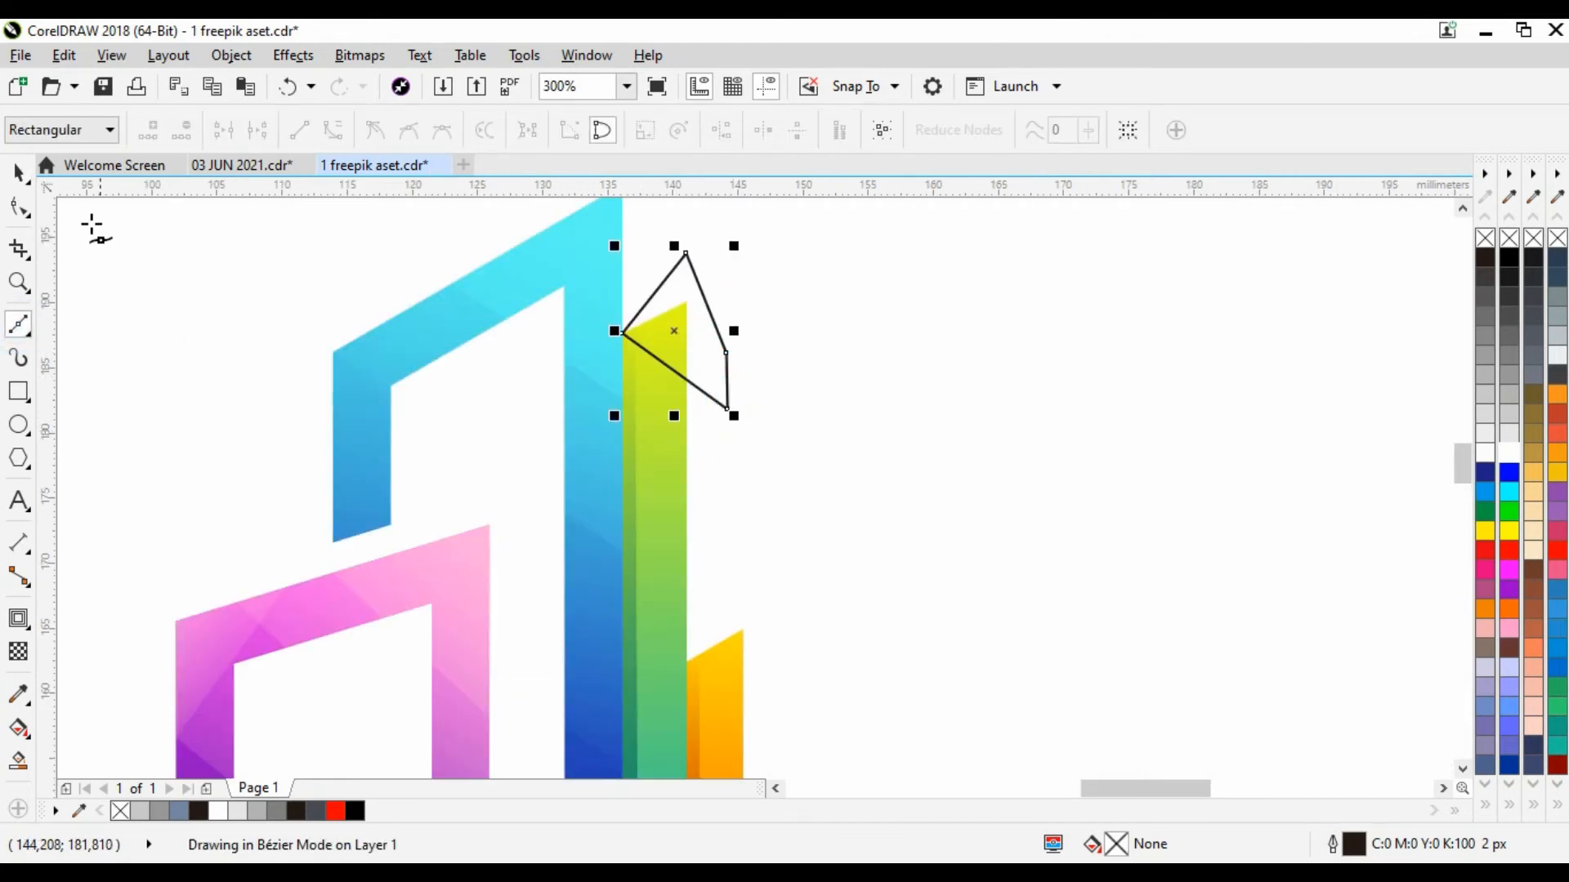
Intersect the four-sided shape with the green building to create a small highlight piece.
click(18, 174)
click(760, 316)
click(717, 366)
Extend the four-sided shape by moving its left node across the tall building and its lowest node farther down.
key(F10)
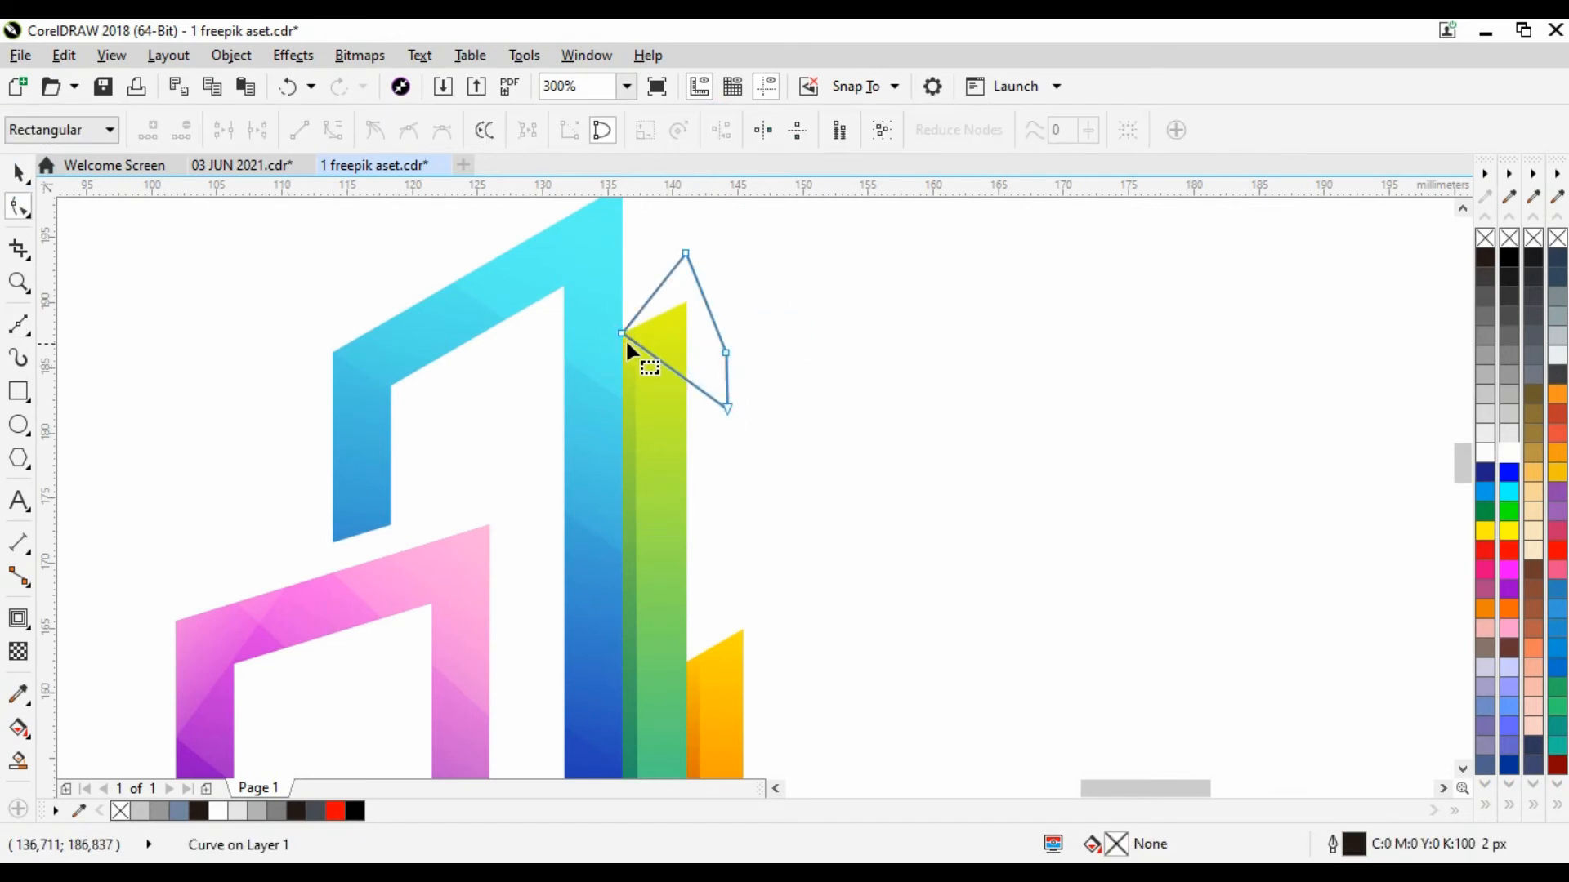
drag(623, 333, 491, 424)
drag(727, 409, 756, 569)
key(space)
Intersect the extended shape with the green building and delete the helper shape.
shift+click(659, 618)
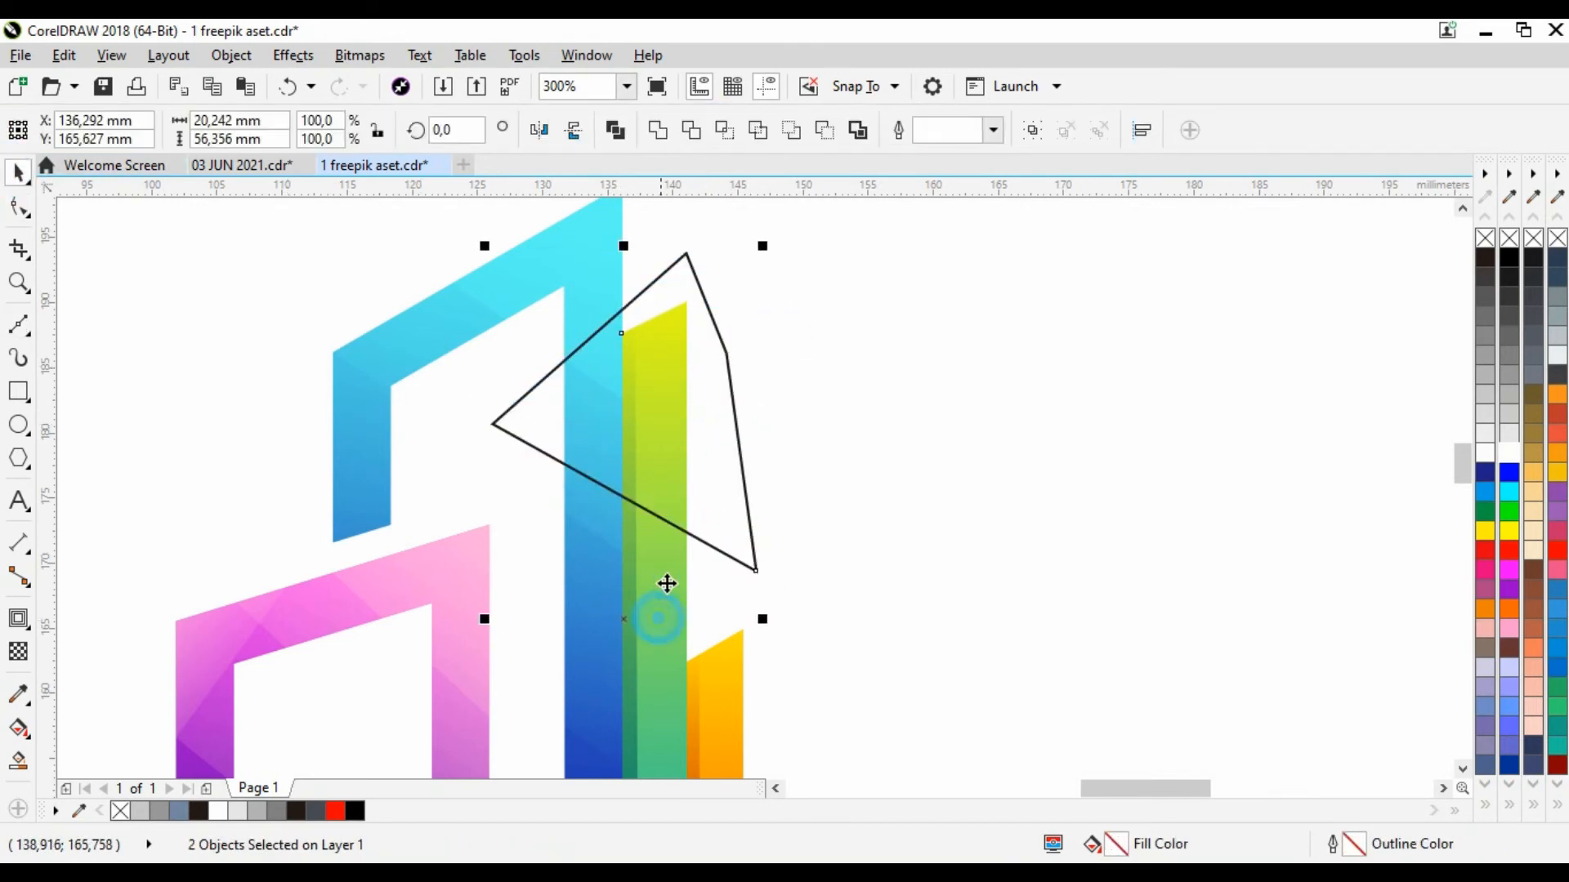
click(889, 353)
click(737, 435)
key(Delete)
Copy the white fill #FFFFFF from the reference logo's highlight onto the green building's intersected pieces.
scroll(736, 476, down, 3)
key(ctrl+z)
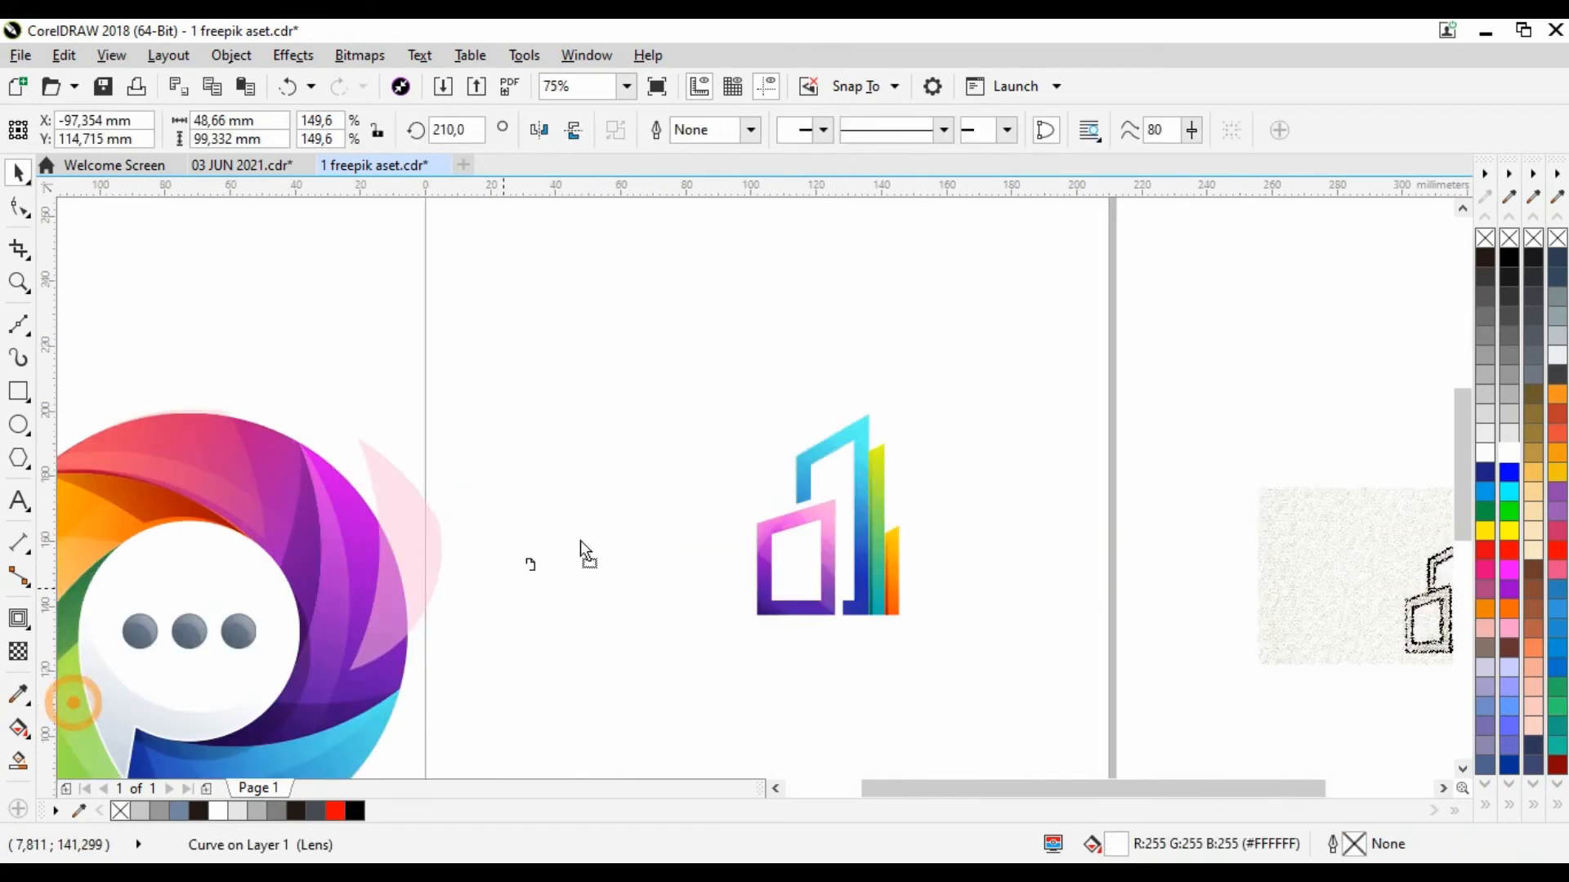
scroll(380, 556, down, 2)
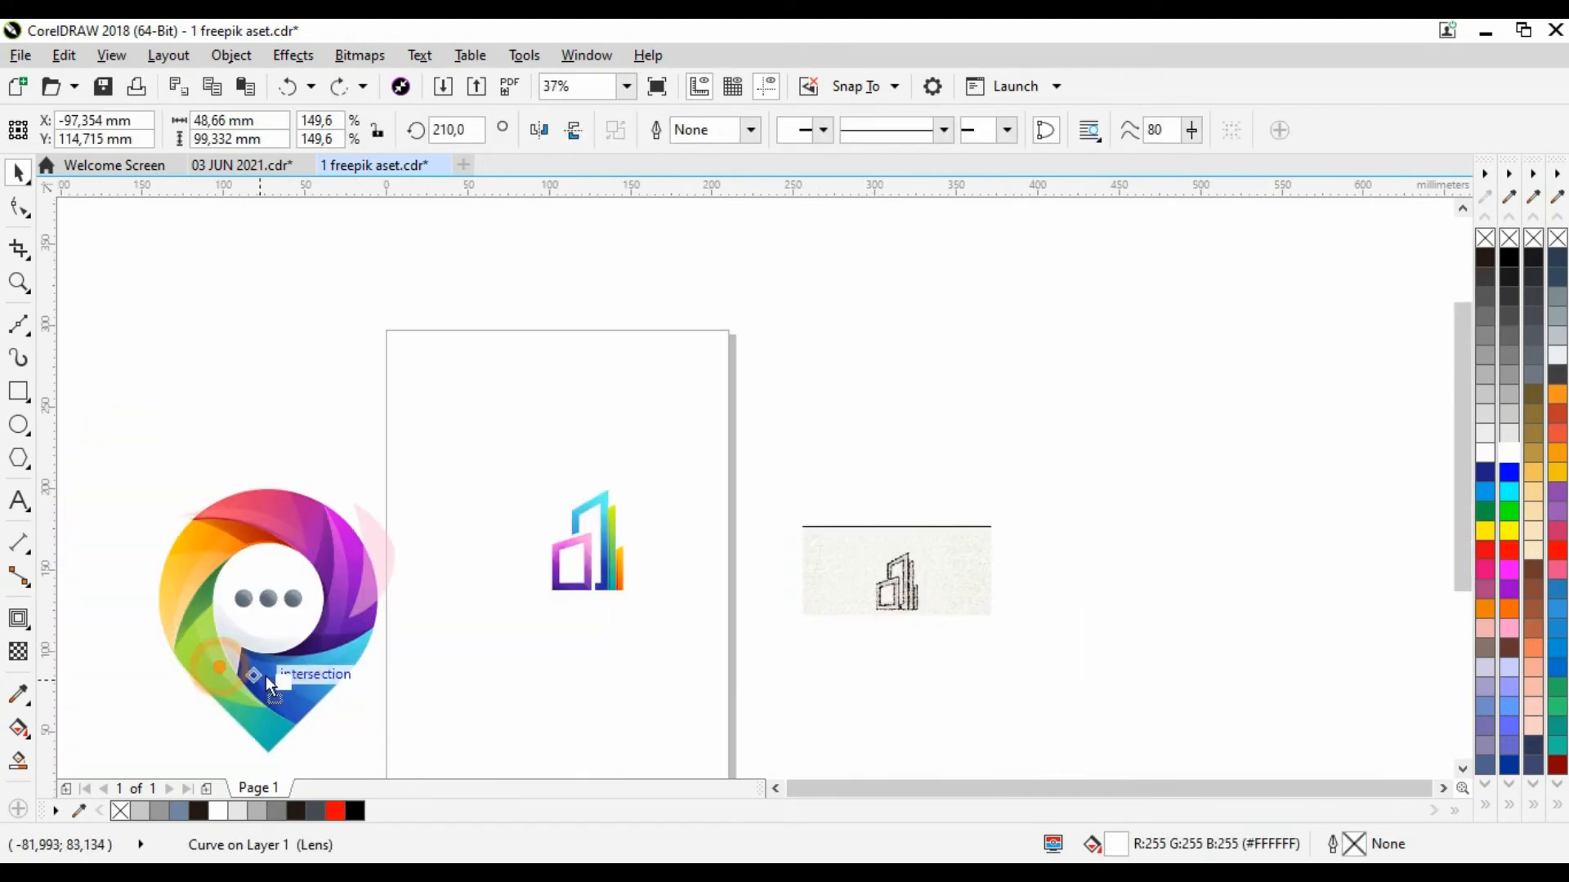
scroll(612, 523, up, 2)
scroll(609, 527, down, 2)
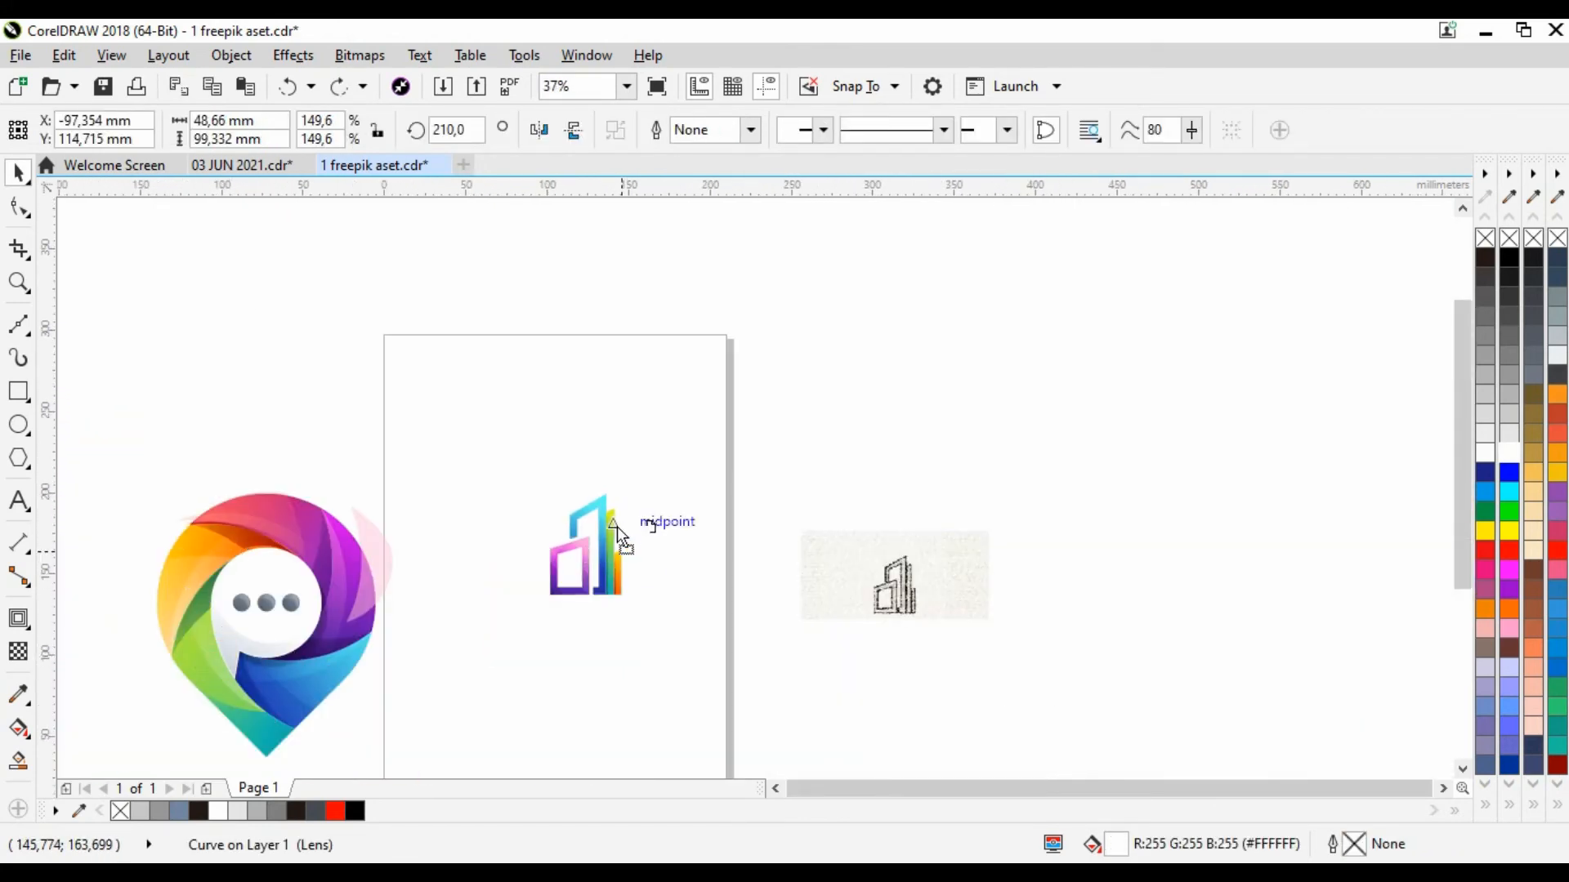
scroll(231, 654, up, 1)
scroll(1042, 431, up, 2)
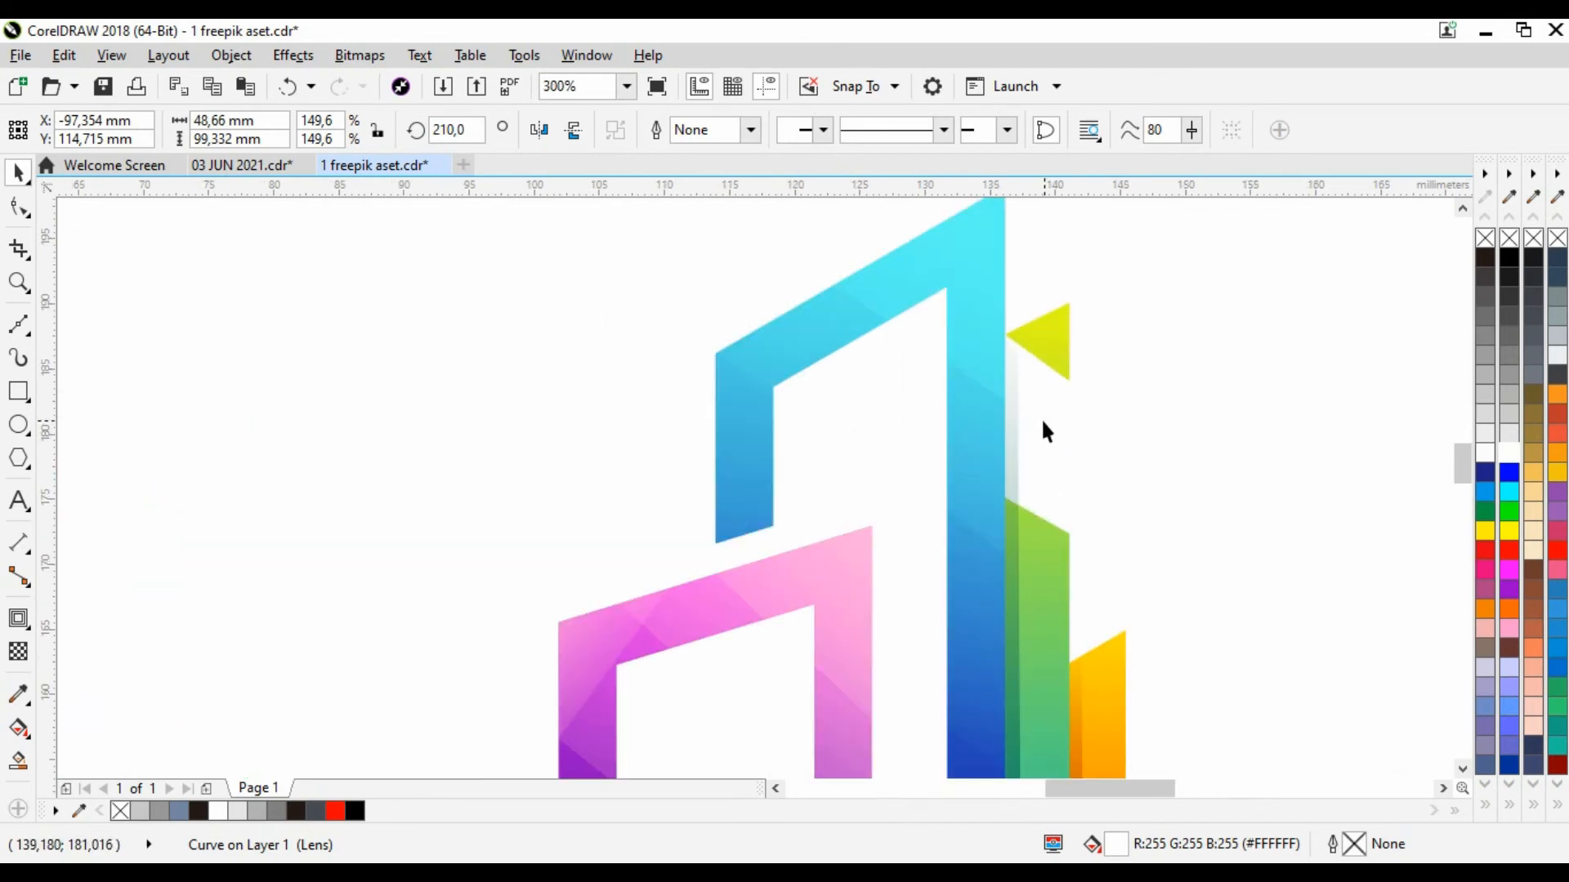
click(1042, 424)
click(1187, 326)
Apply linear transparencies to the green building's white highlight pieces so that they fade toward the lower left.
click(1054, 482)
click(18, 651)
drag(1124, 238, 1019, 538)
drag(1124, 237, 1043, 407)
click(1054, 333)
click(1045, 482)
drag(1019, 539, 1019, 588)
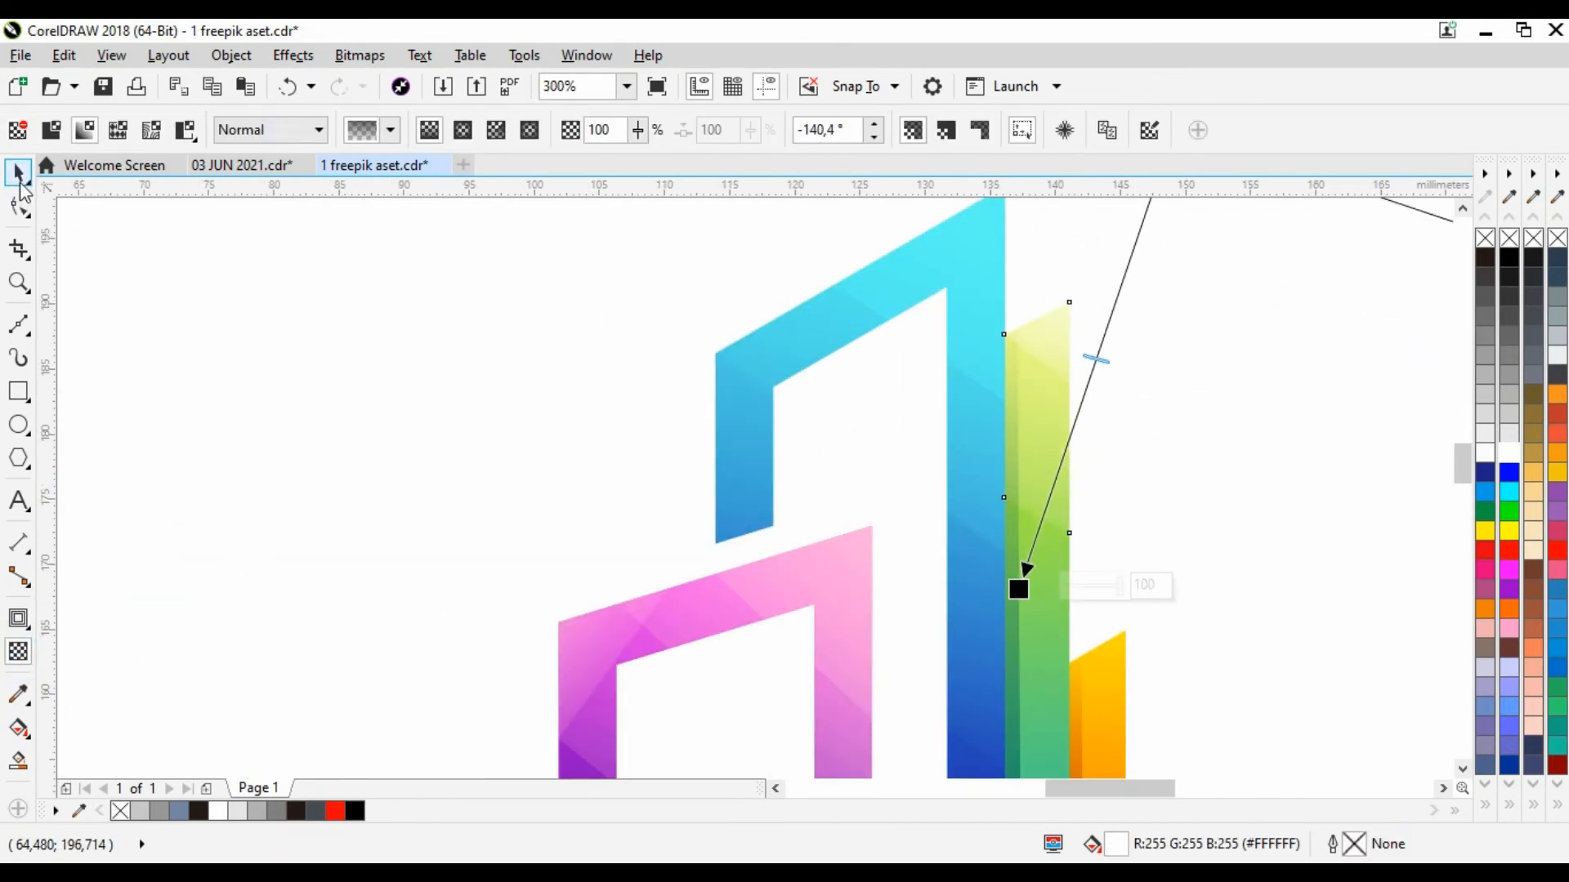
Move the opaque start of the linear transparency on the green building's top highlight farther up and to the right.
click(19, 174)
click(897, 465)
scroll(897, 465, down, 2)
scroll(936, 402, up, 3)
click(952, 631)
click(18, 651)
drag(1075, 431, 1154, 261)
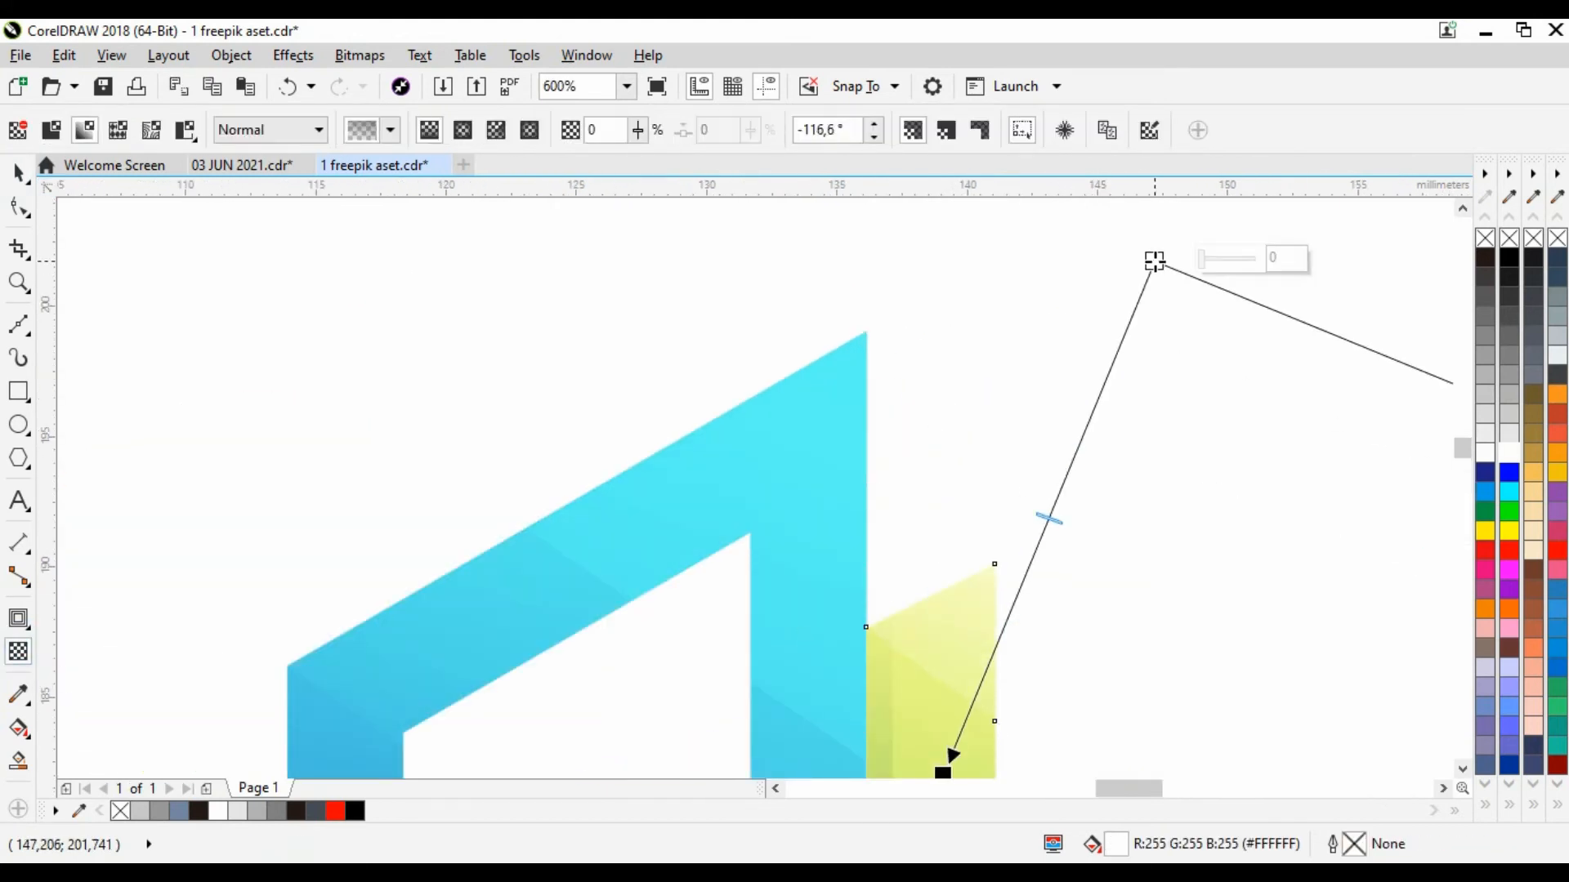
click(19, 174)
click(974, 318)
scroll(974, 317, down, 2)
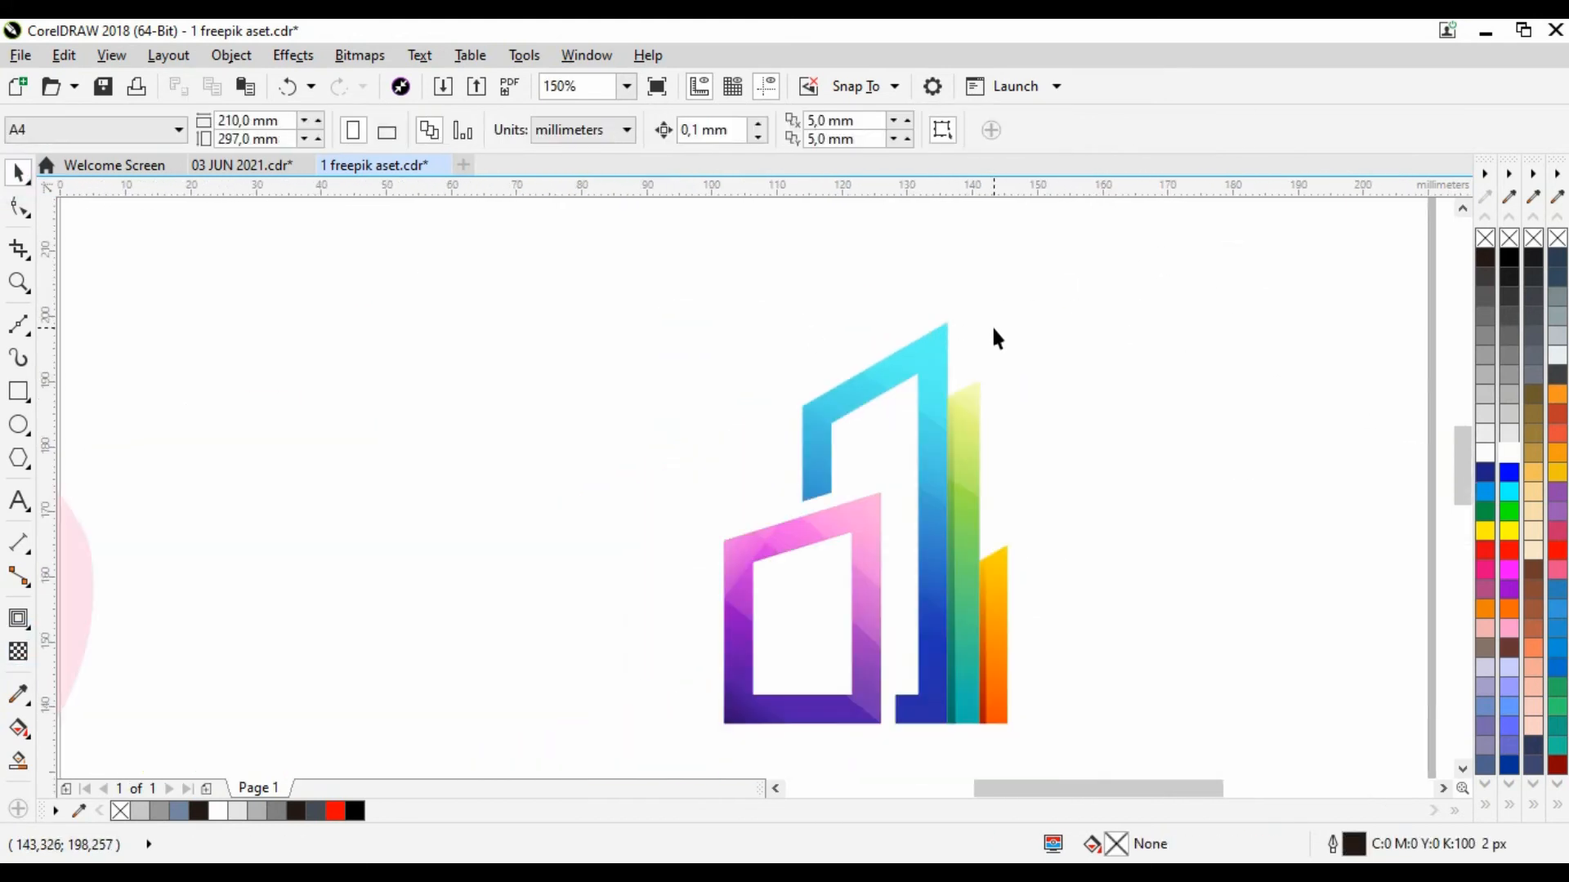
Duplicate the green building's two white highlight pieces onto the orange building, aligned with its upper-right corner.
scroll(997, 577, up, 1)
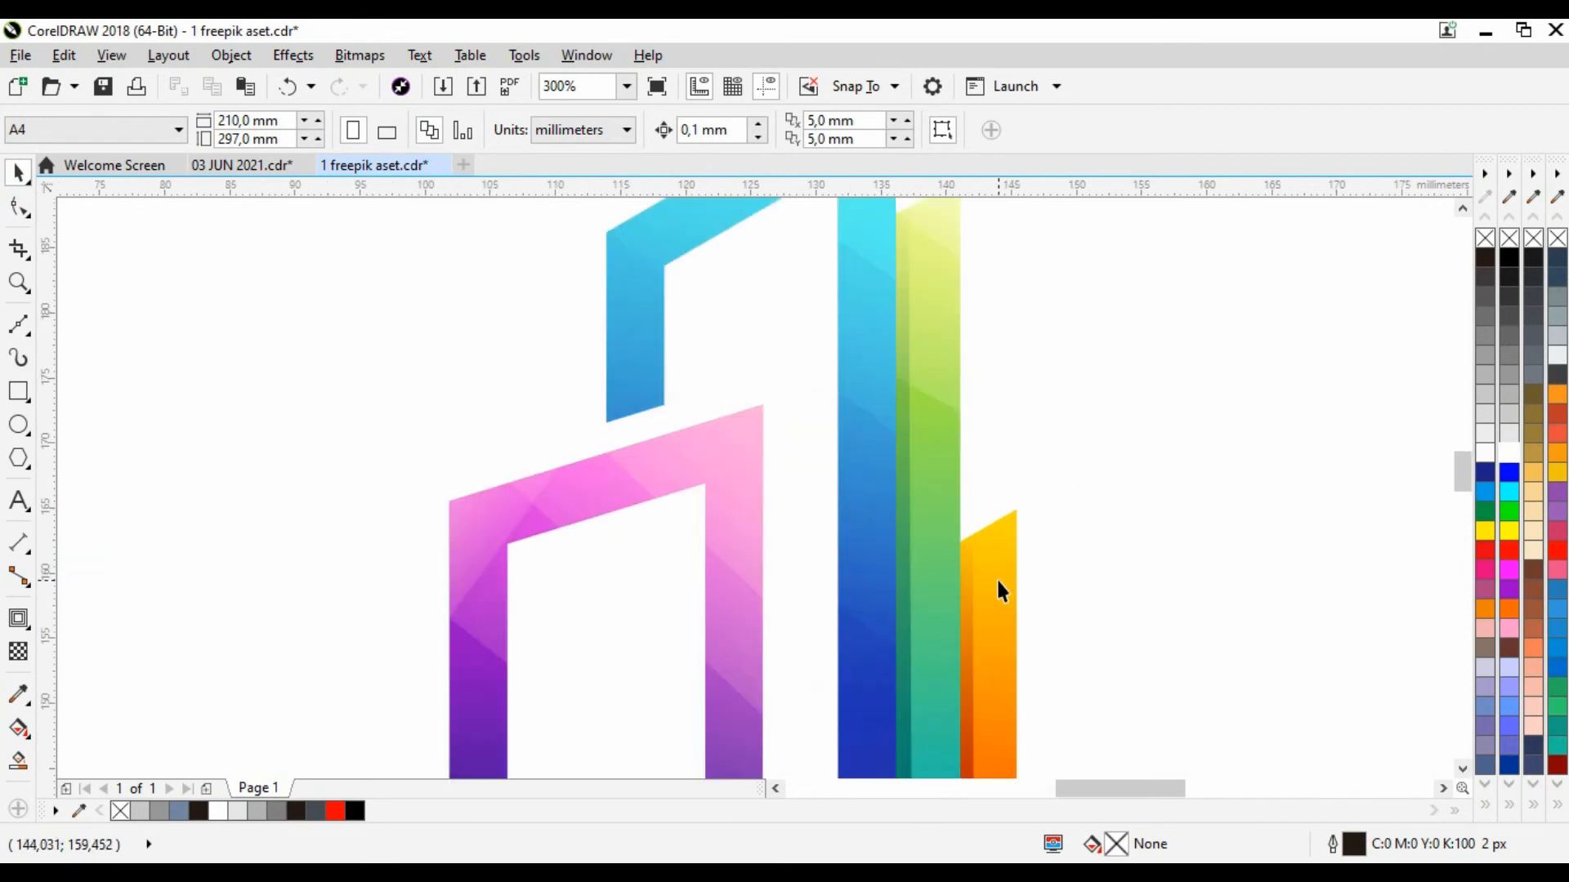
click(943, 384)
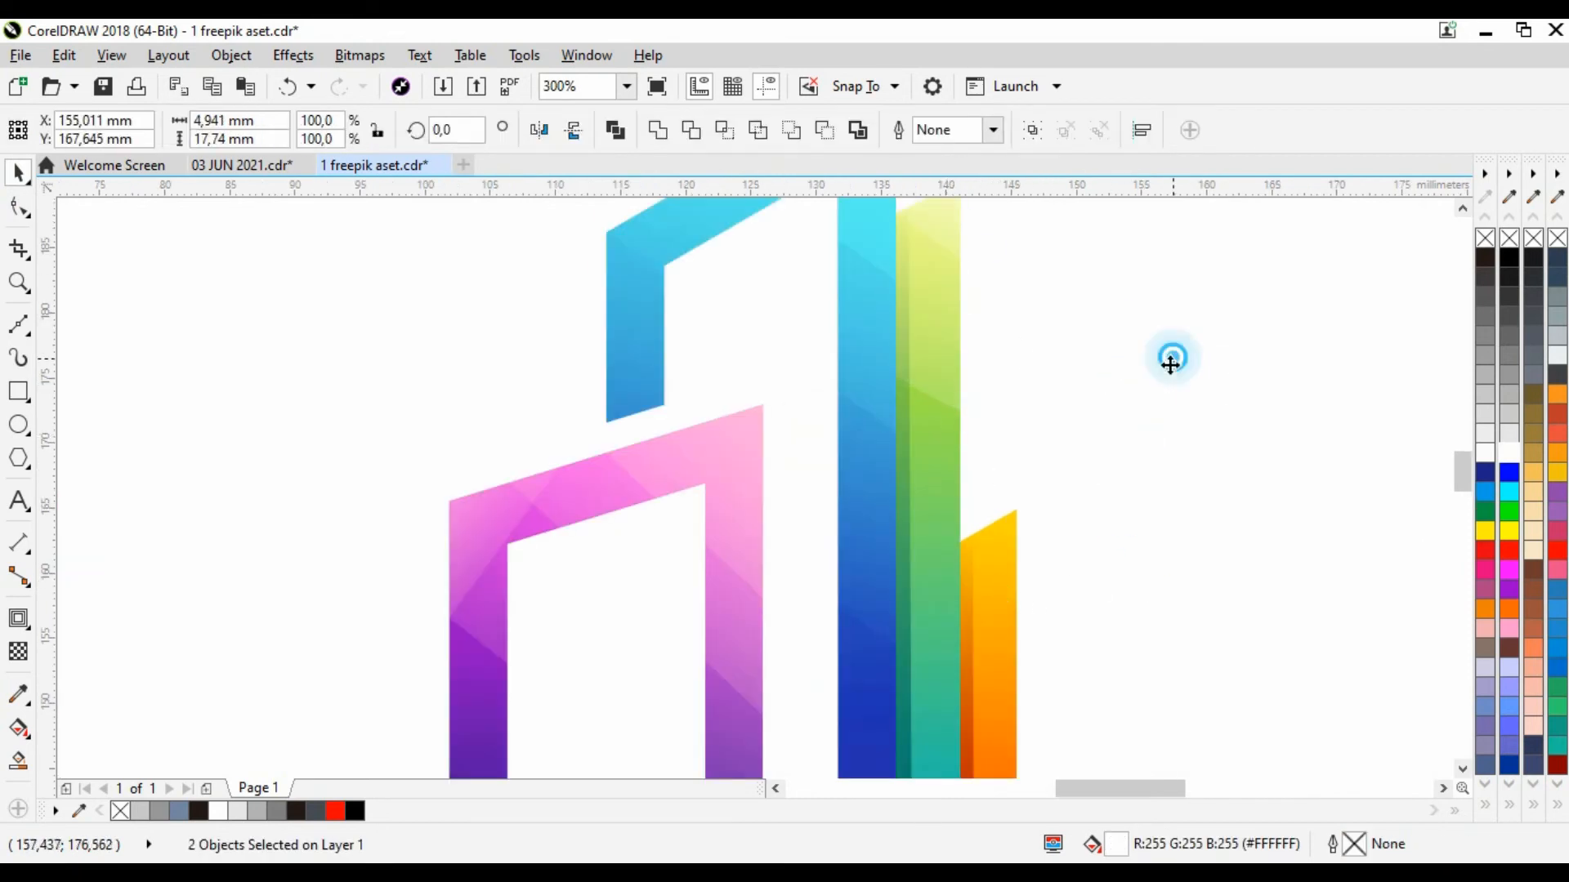
click(1106, 497)
drag(1016, 511, 972, 768)
Move the left nodes of both copied highlight pieces onto the orange building's left edge.
double_click(993, 563)
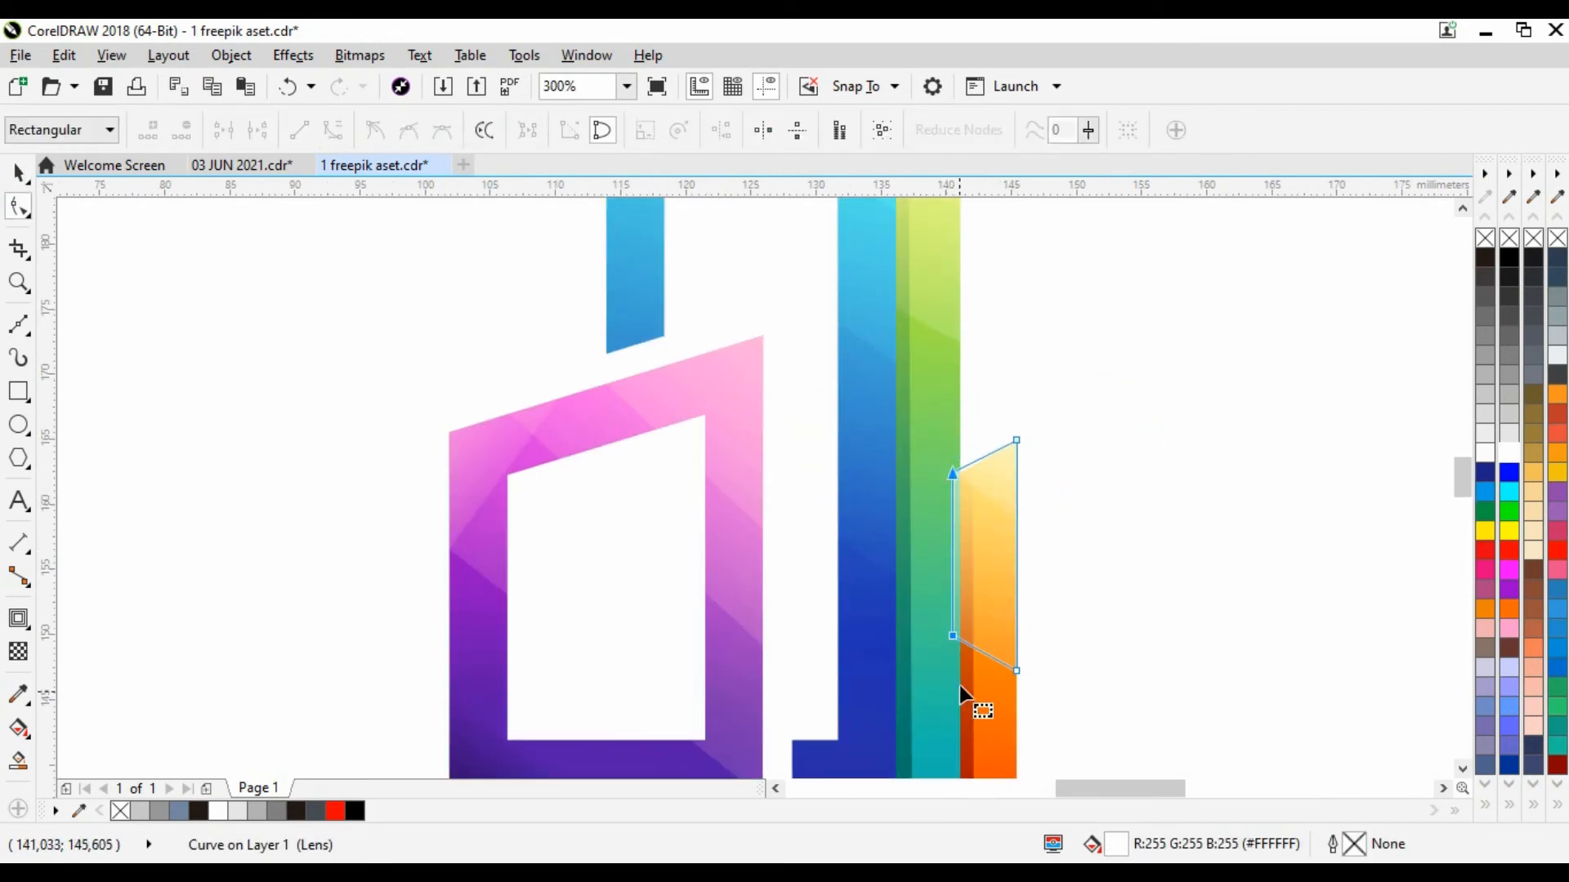
drag(953, 472, 959, 476)
scroll(960, 543, up, 1)
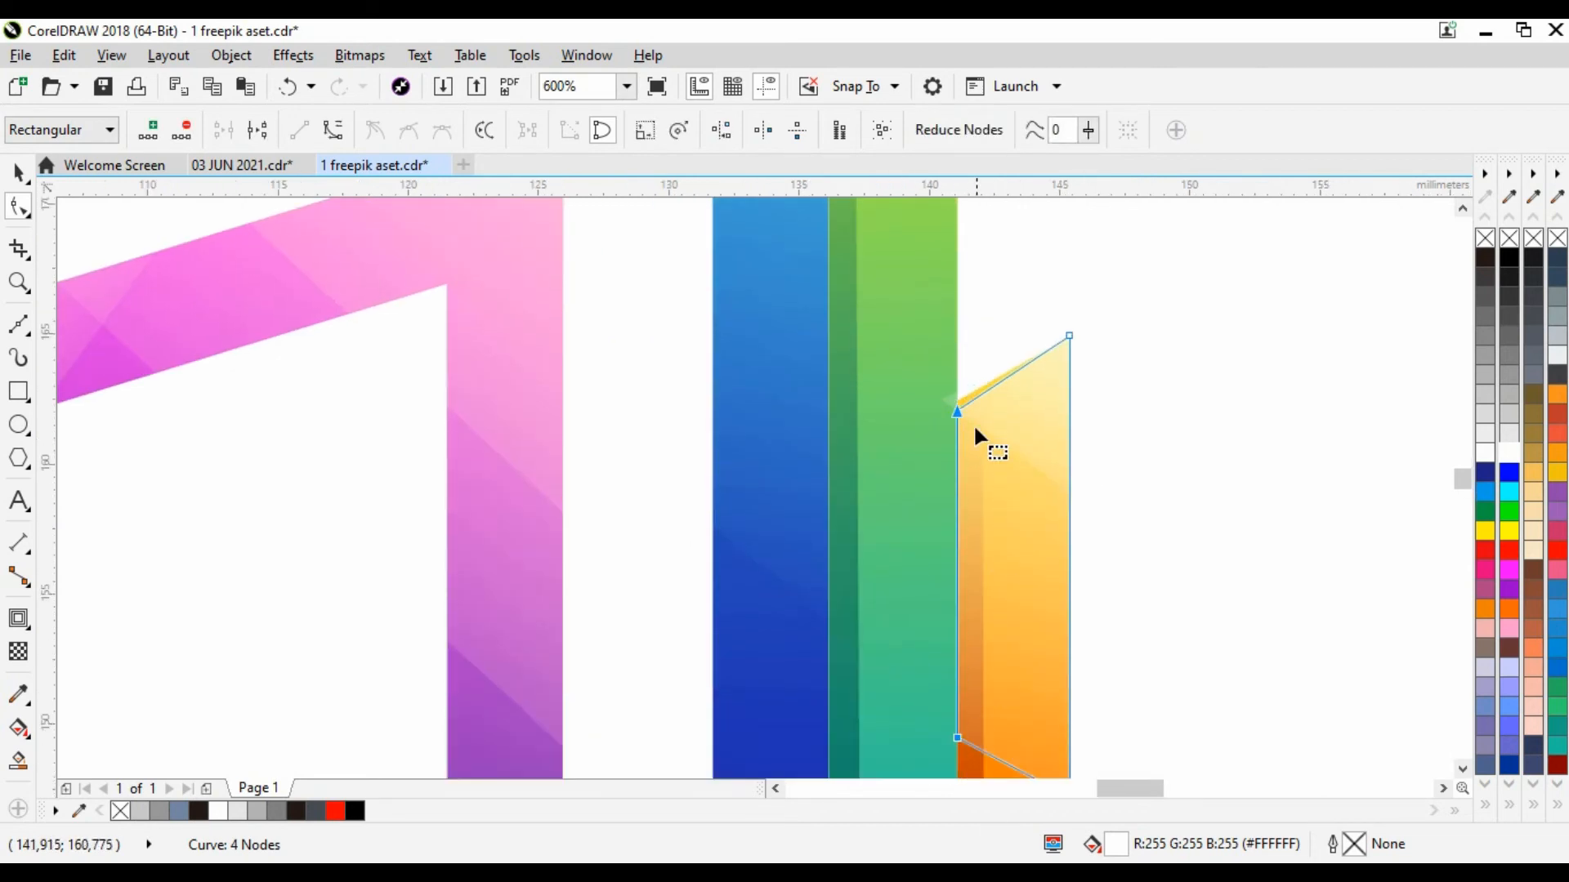
click(948, 399)
drag(942, 400, 953, 408)
click(18, 173)
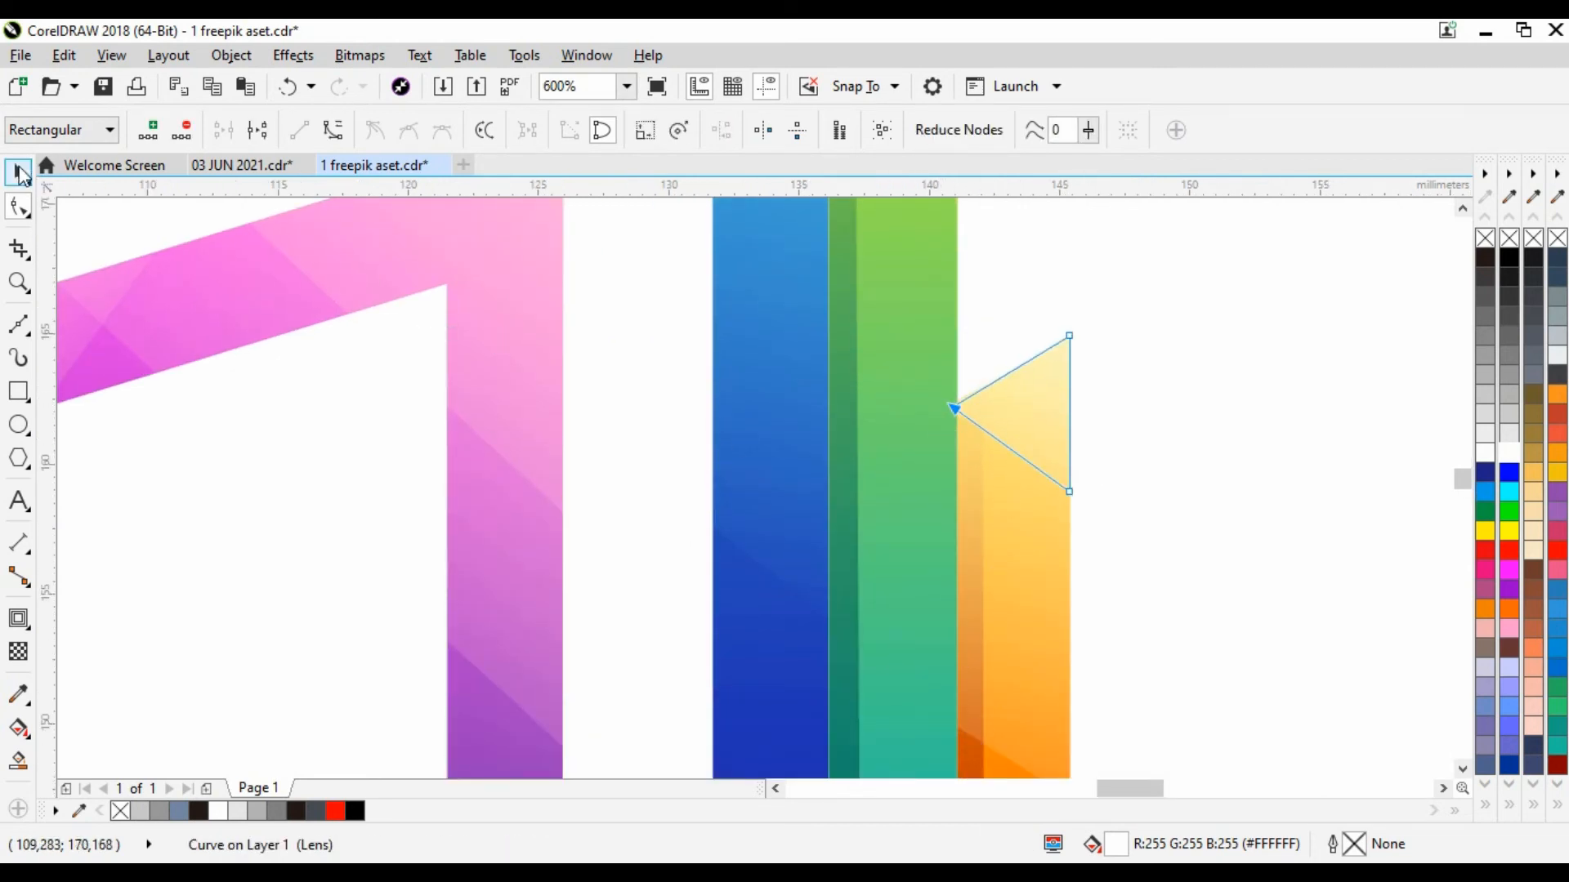
Fine-tune the upper-left node of the larger highlight piece so that it follows the orange building's slanted top.
scroll(967, 392, up, 2)
double_click(1036, 433)
drag(911, 463, 932, 440)
click(1012, 487)
scroll(1009, 482, down, 1)
click(18, 173)
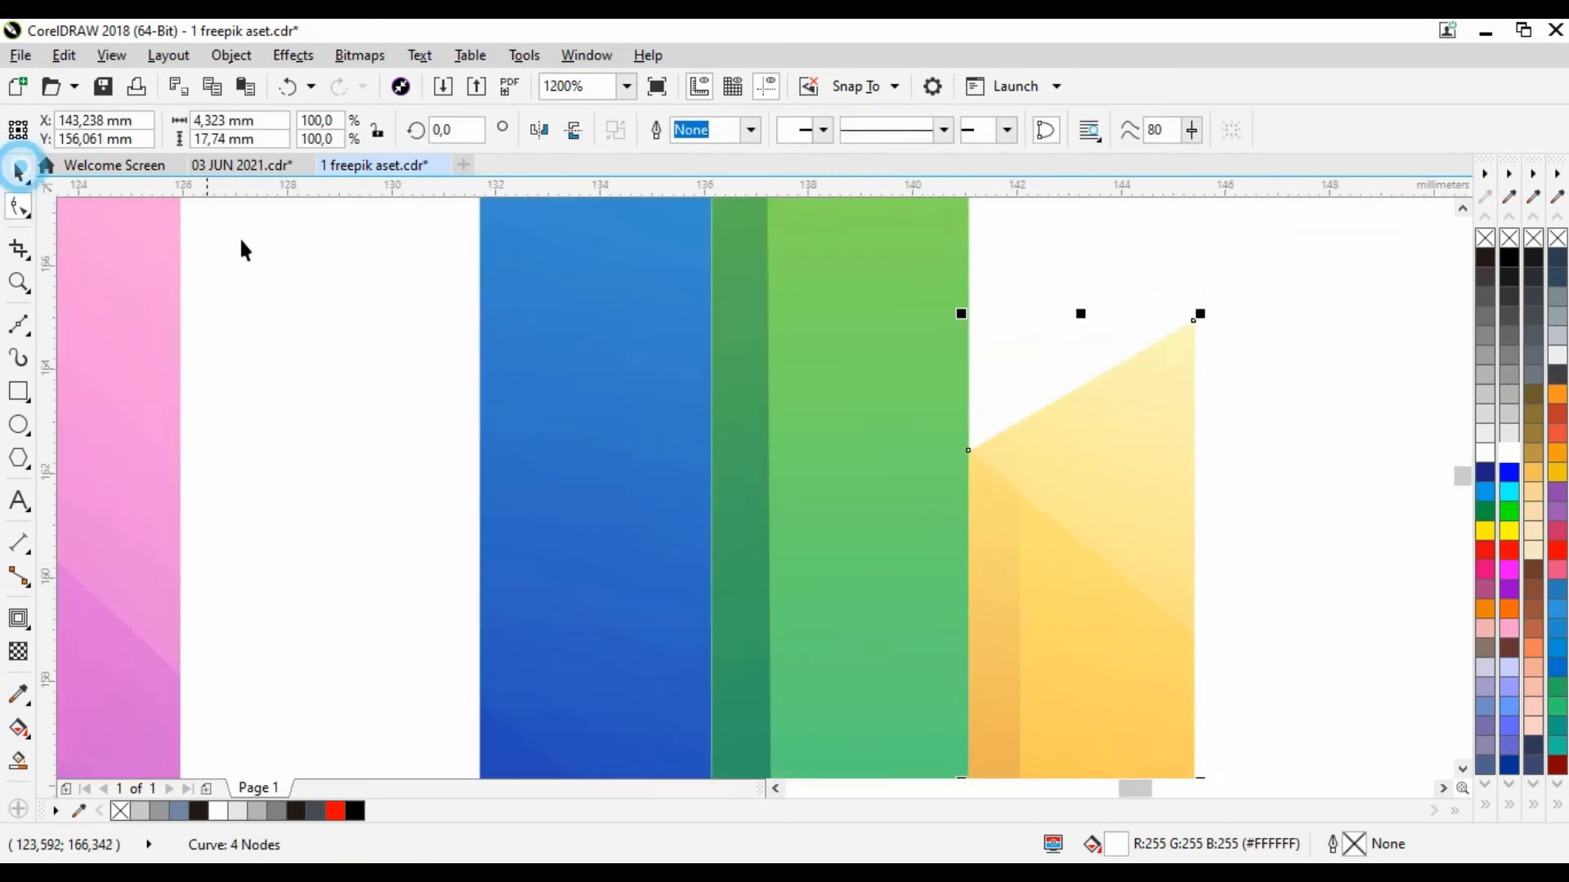
Examine the highlights on all four buildings up close and compare the whole logo with the reference logo.
scroll(1090, 418, down, 4)
click(1126, 423)
click(259, 453)
click(863, 567)
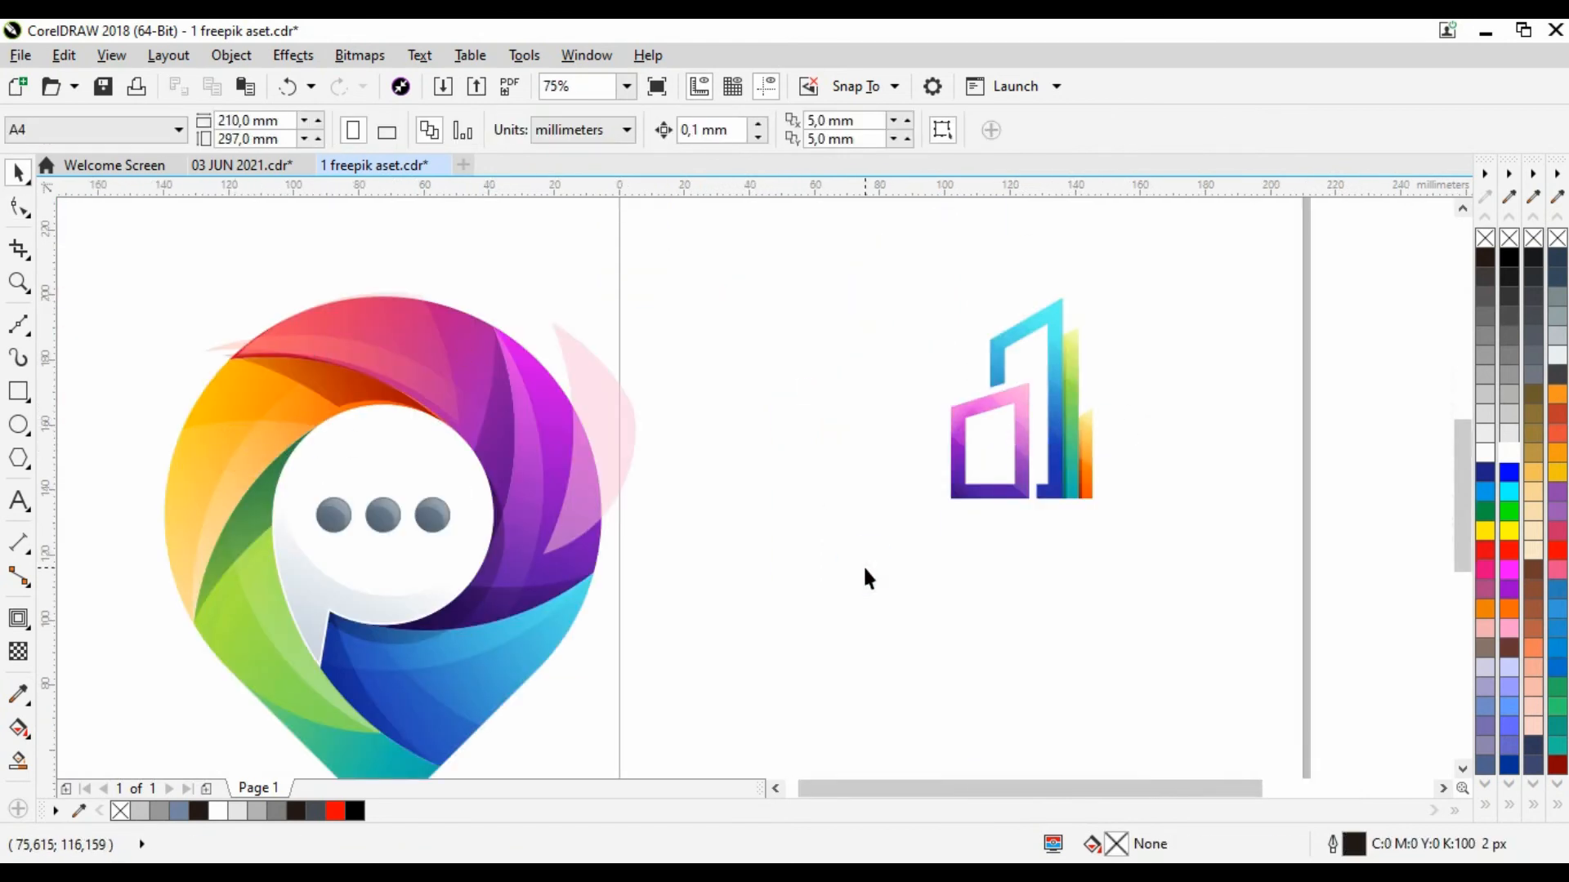
scroll(1105, 488, up, 1)
scroll(1105, 498, up, 1)
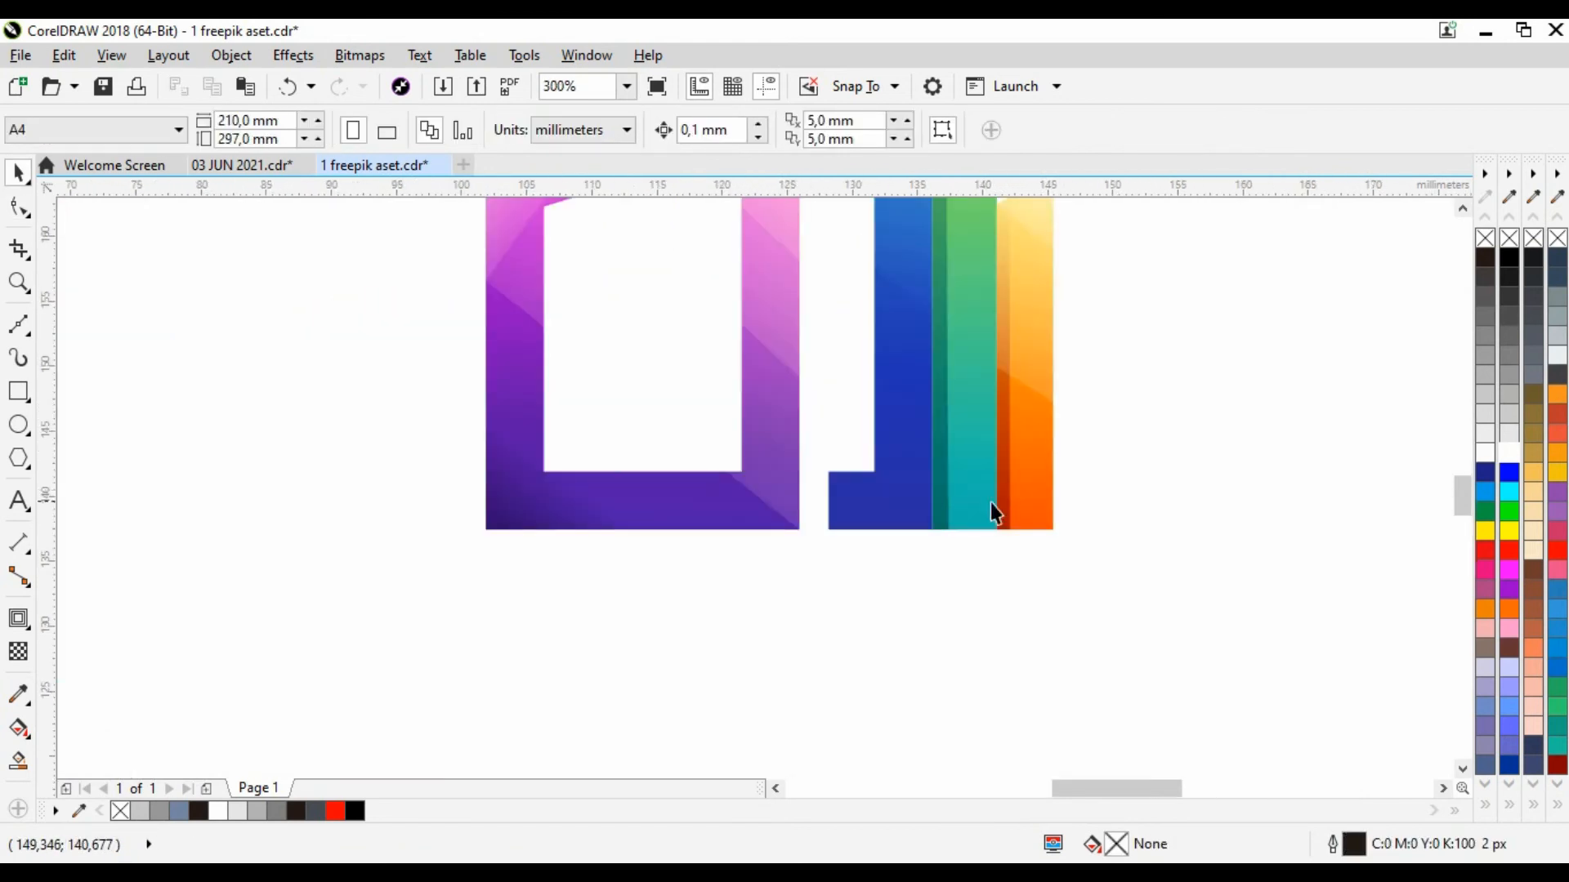
scroll(987, 503, down, 1)
scroll(1009, 306, up, 1)
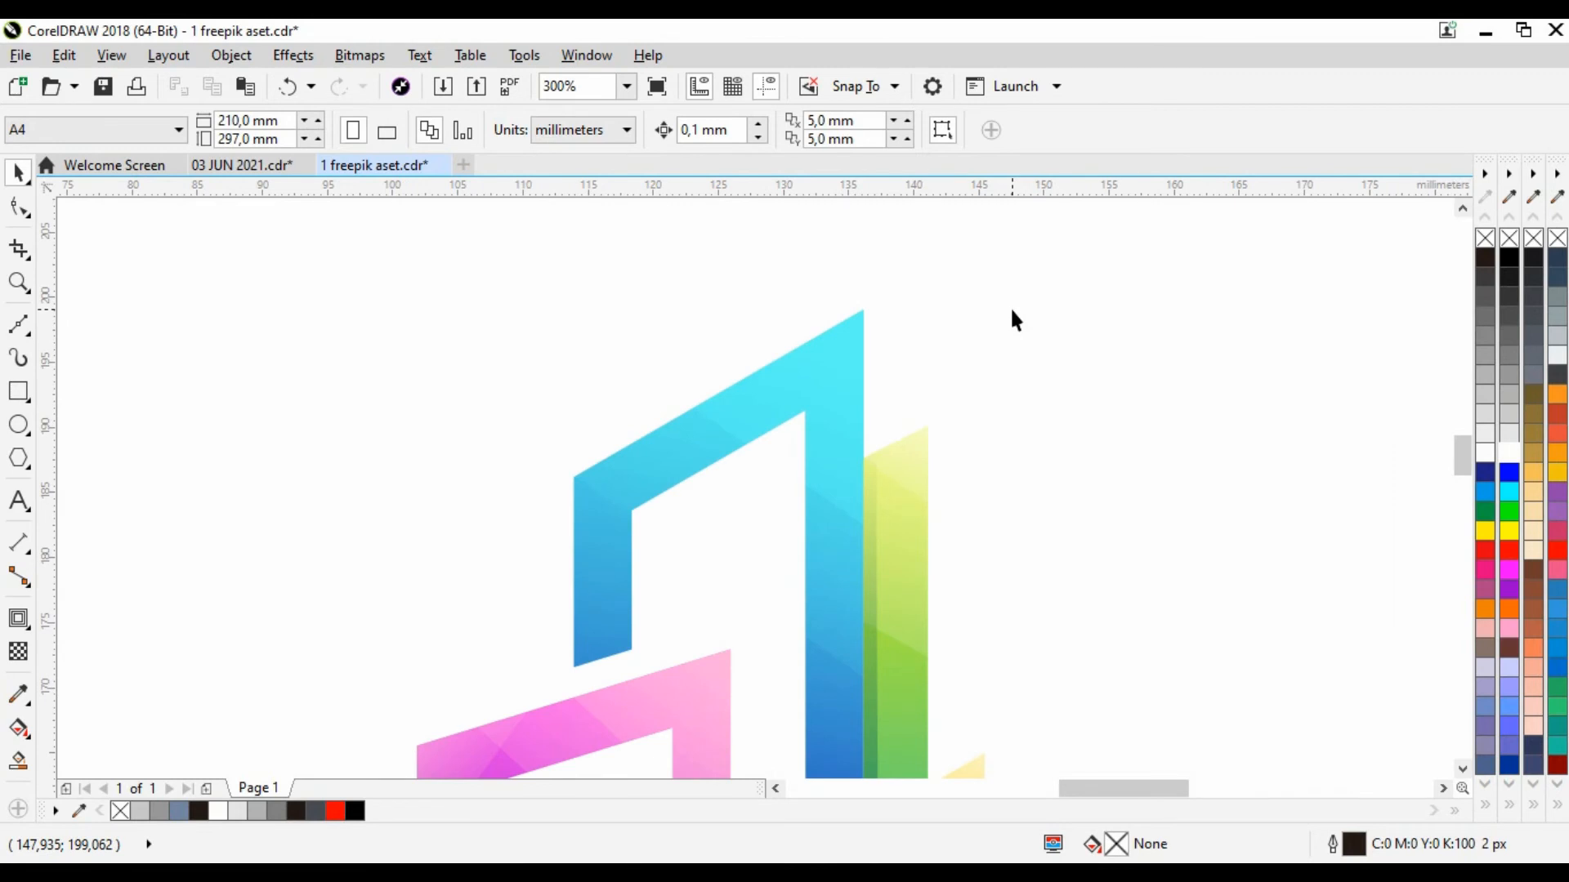
scroll(1013, 327, down, 2)
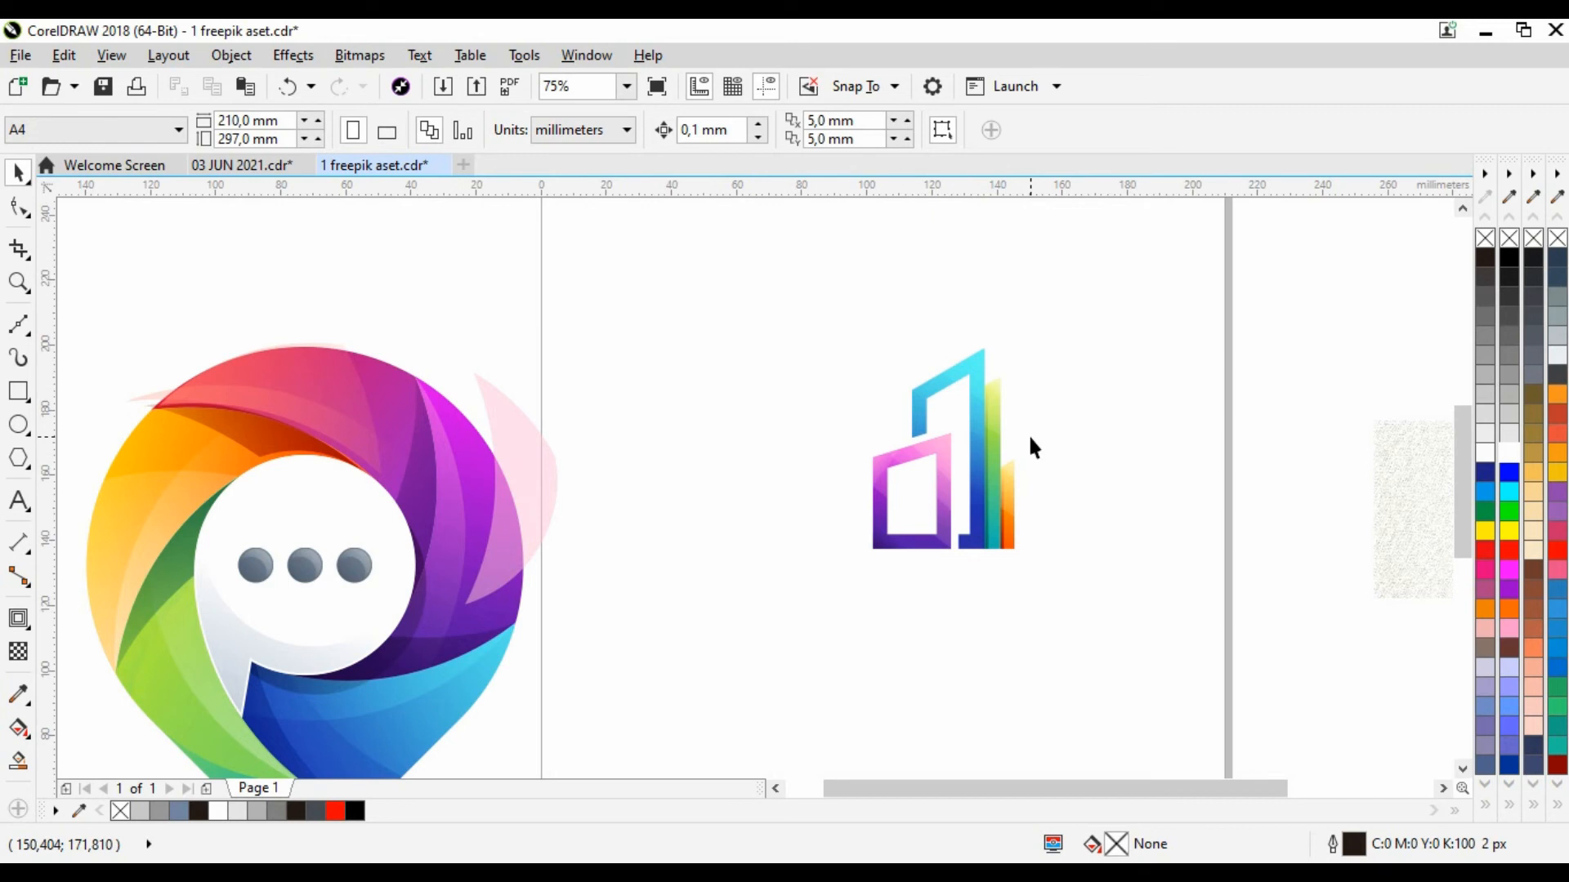
scroll(970, 555, up, 2)
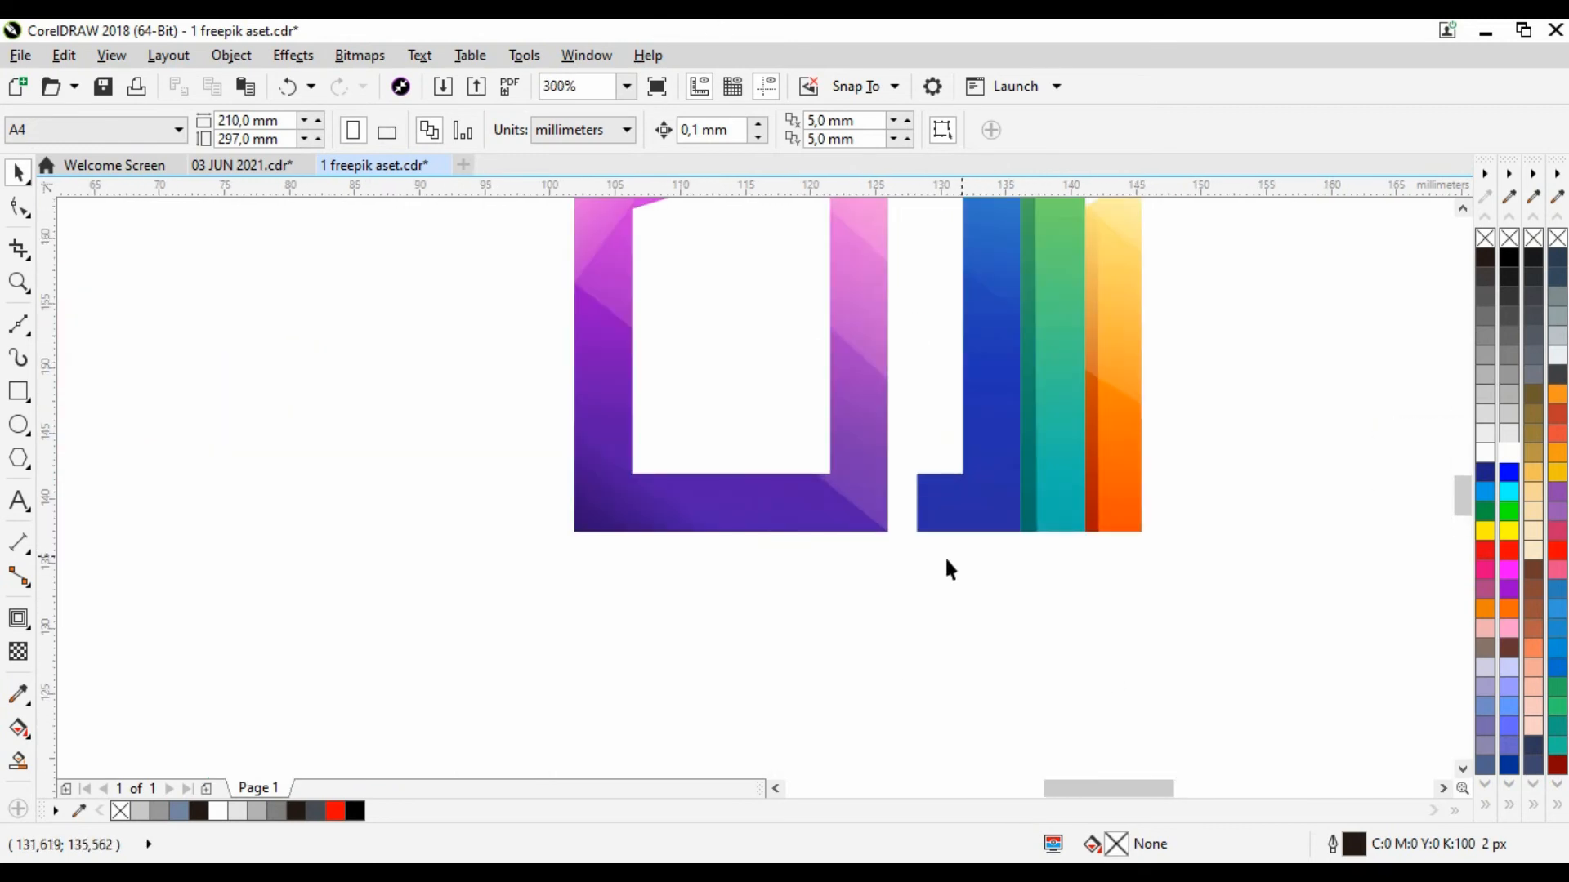
Draw a four-sided shape over the foot of the tall blue building, with a diagonal from its inner corner to its lower-right corner.
key(F5)
click(962, 472)
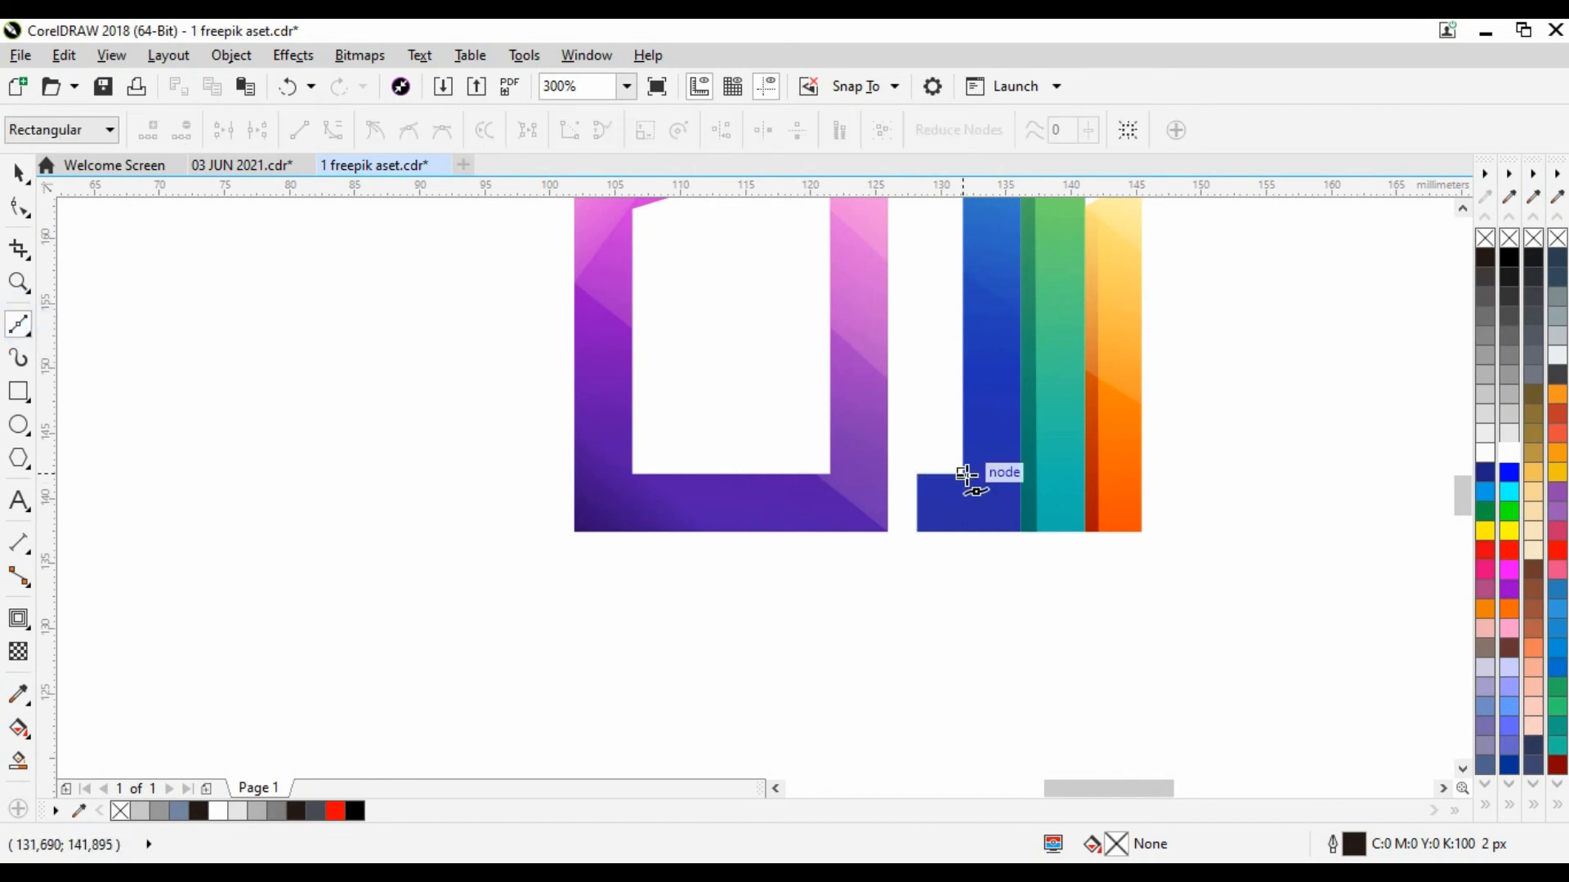
click(1023, 531)
click(914, 532)
click(917, 474)
click(962, 474)
click(18, 173)
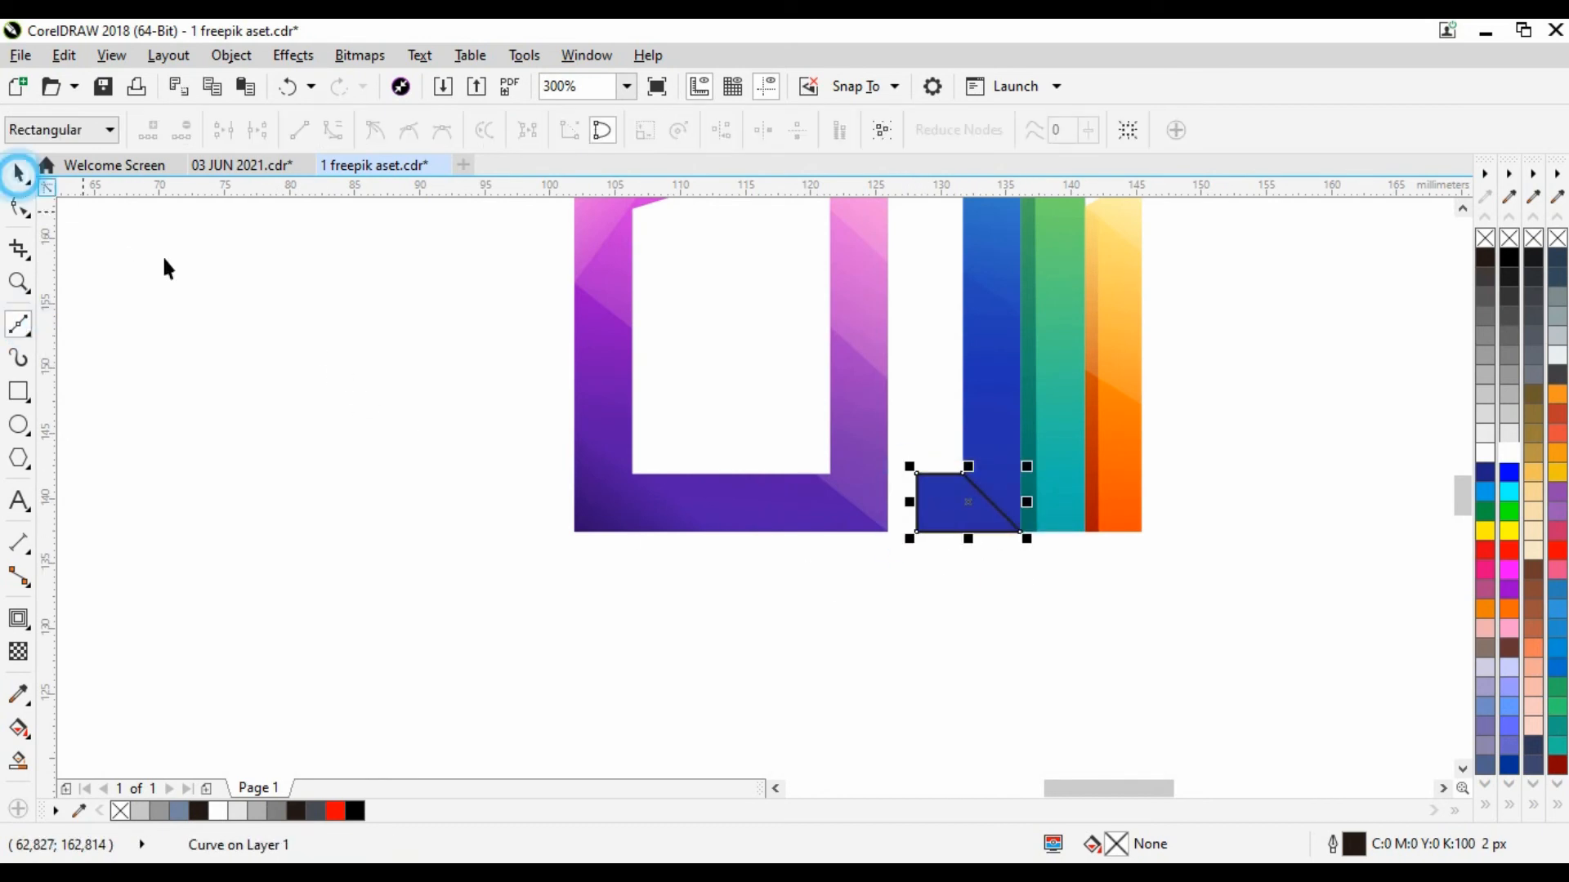
Copy the pink building's dark corner shadow style onto the foot shape and the dark blue fill #020C6A from the reference logo.
drag(592, 511, 964, 506)
click(604, 598)
scroll(605, 598, down, 2)
scroll(359, 621, down, 1)
click(516, 563)
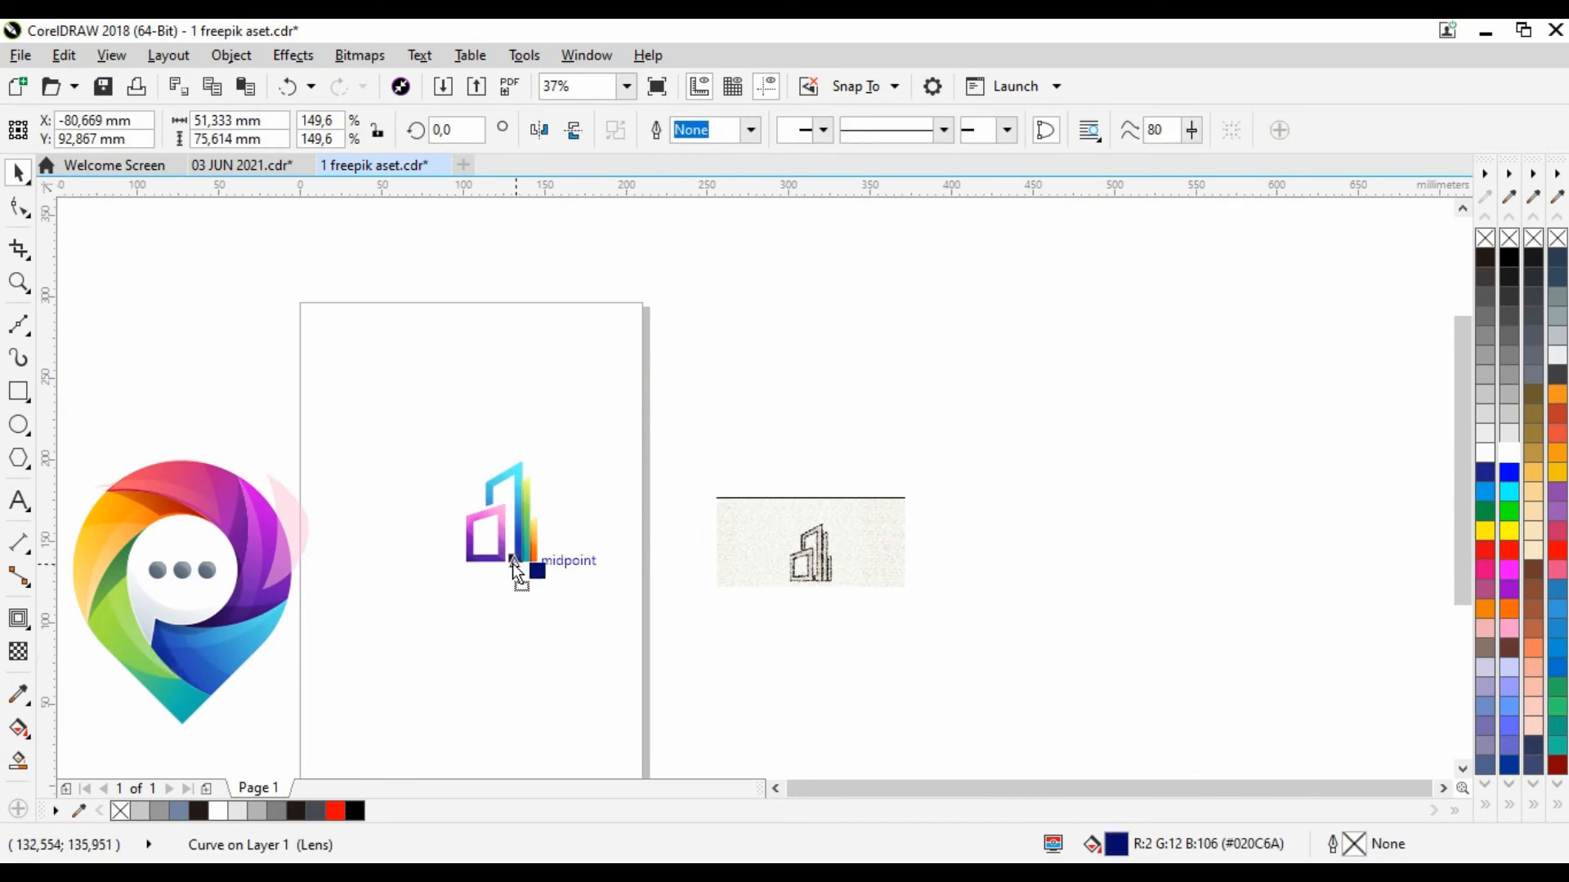
Adjust the linear transparency of the blue foot shadow so that it fades toward the upper right.
scroll(516, 563, up, 3)
click(18, 651)
drag(448, 567, 451, 602)
drag(527, 468, 525, 472)
click(18, 173)
click(997, 331)
scroll(997, 331, down, 1)
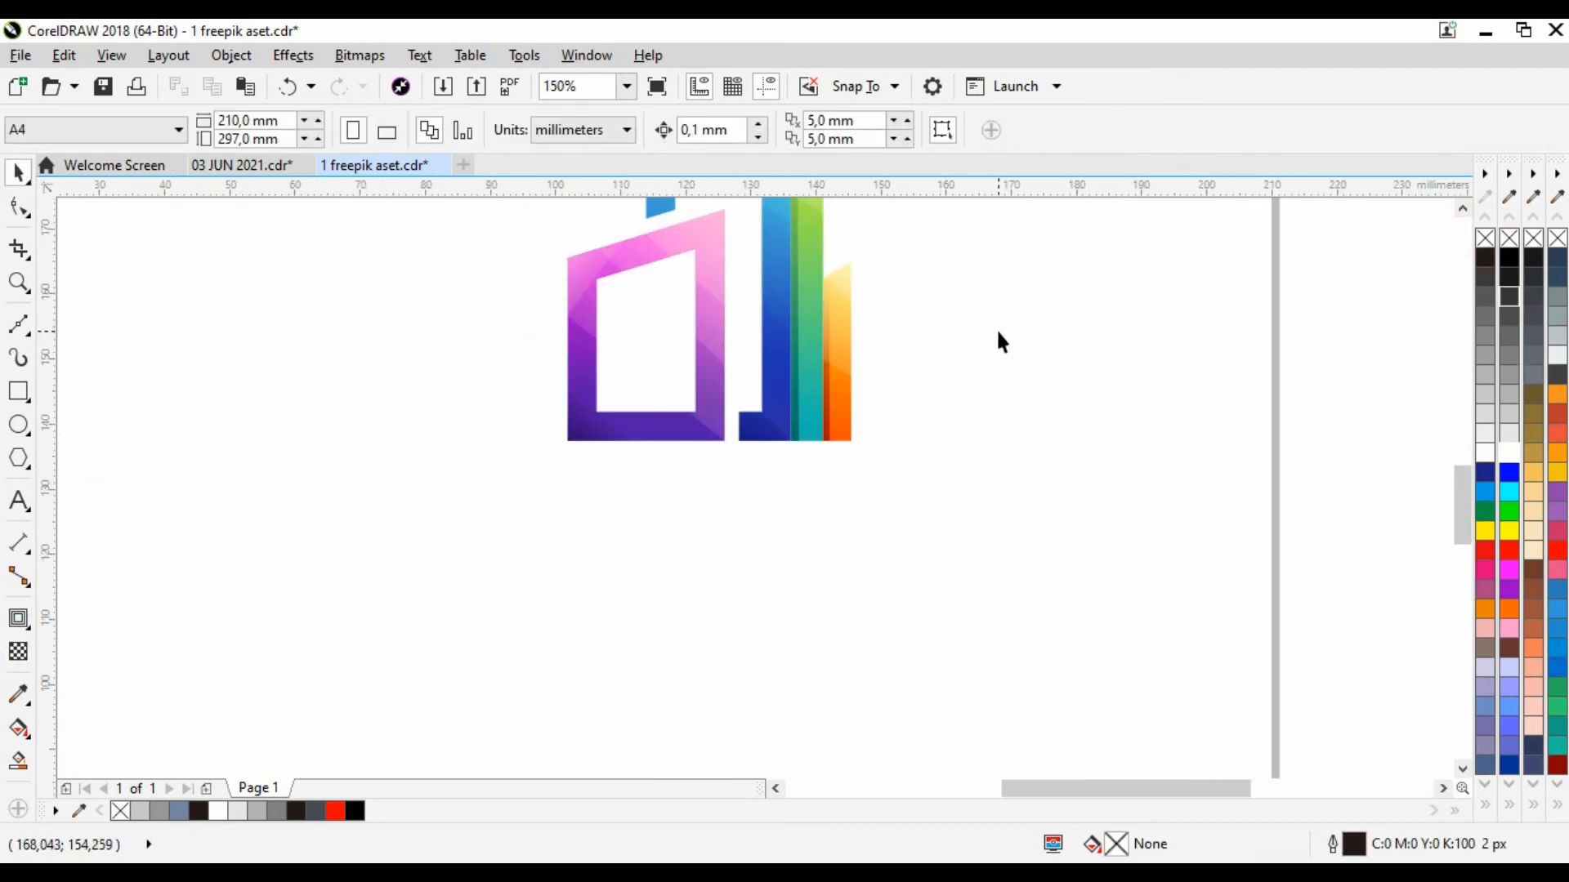
Draw a right triangle about 4.9 by 7.3 mm across the base of the green building.
click(18, 324)
scroll(791, 360, up, 1)
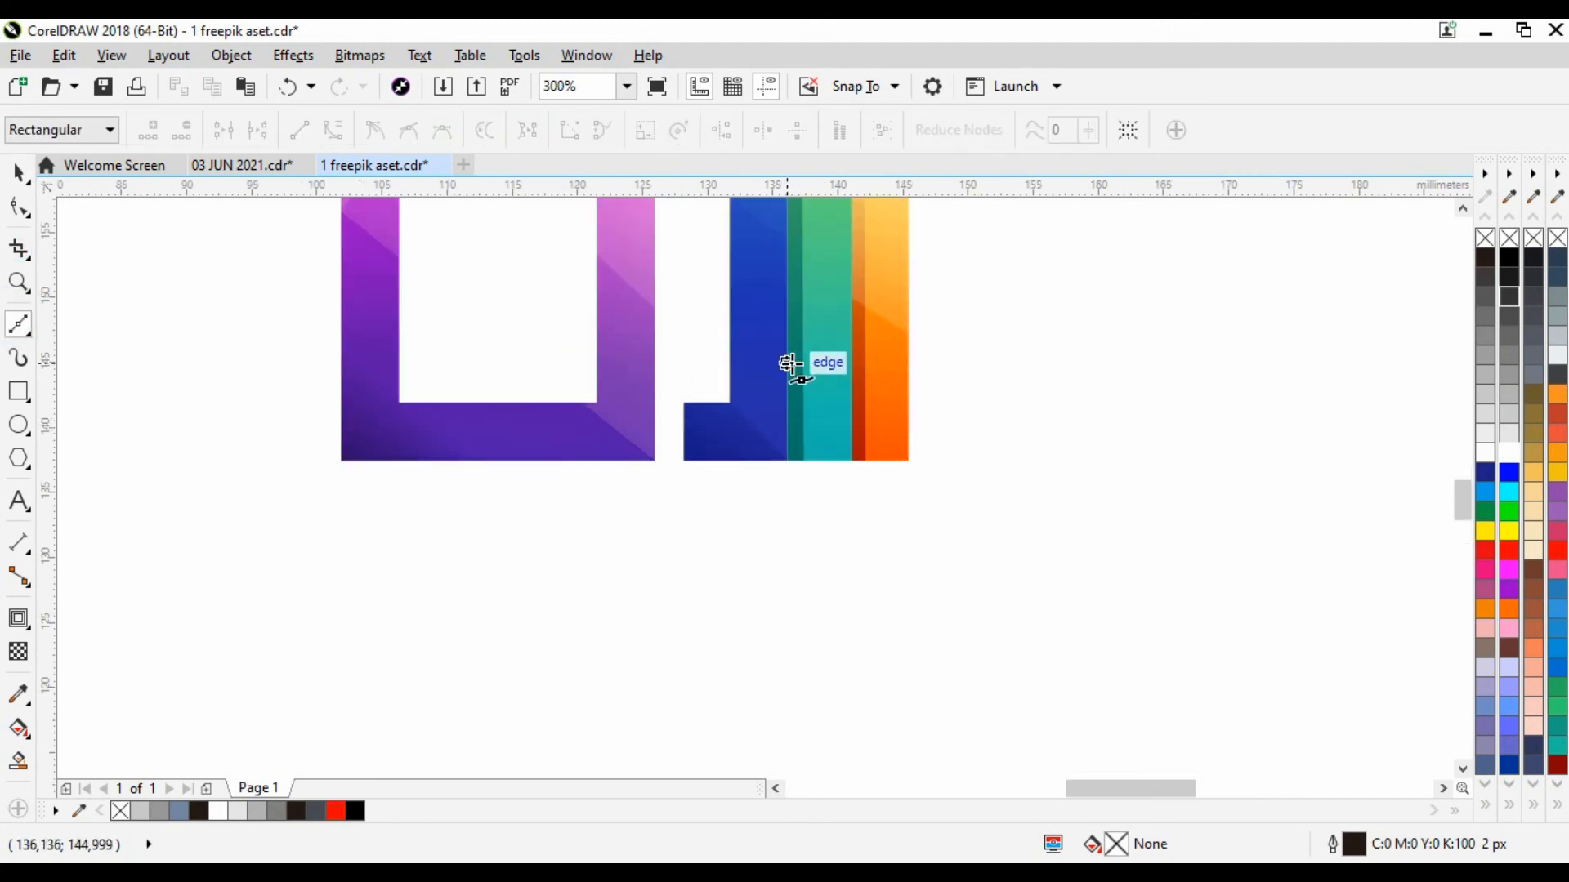
click(851, 460)
click(787, 460)
click(787, 366)
key(space)
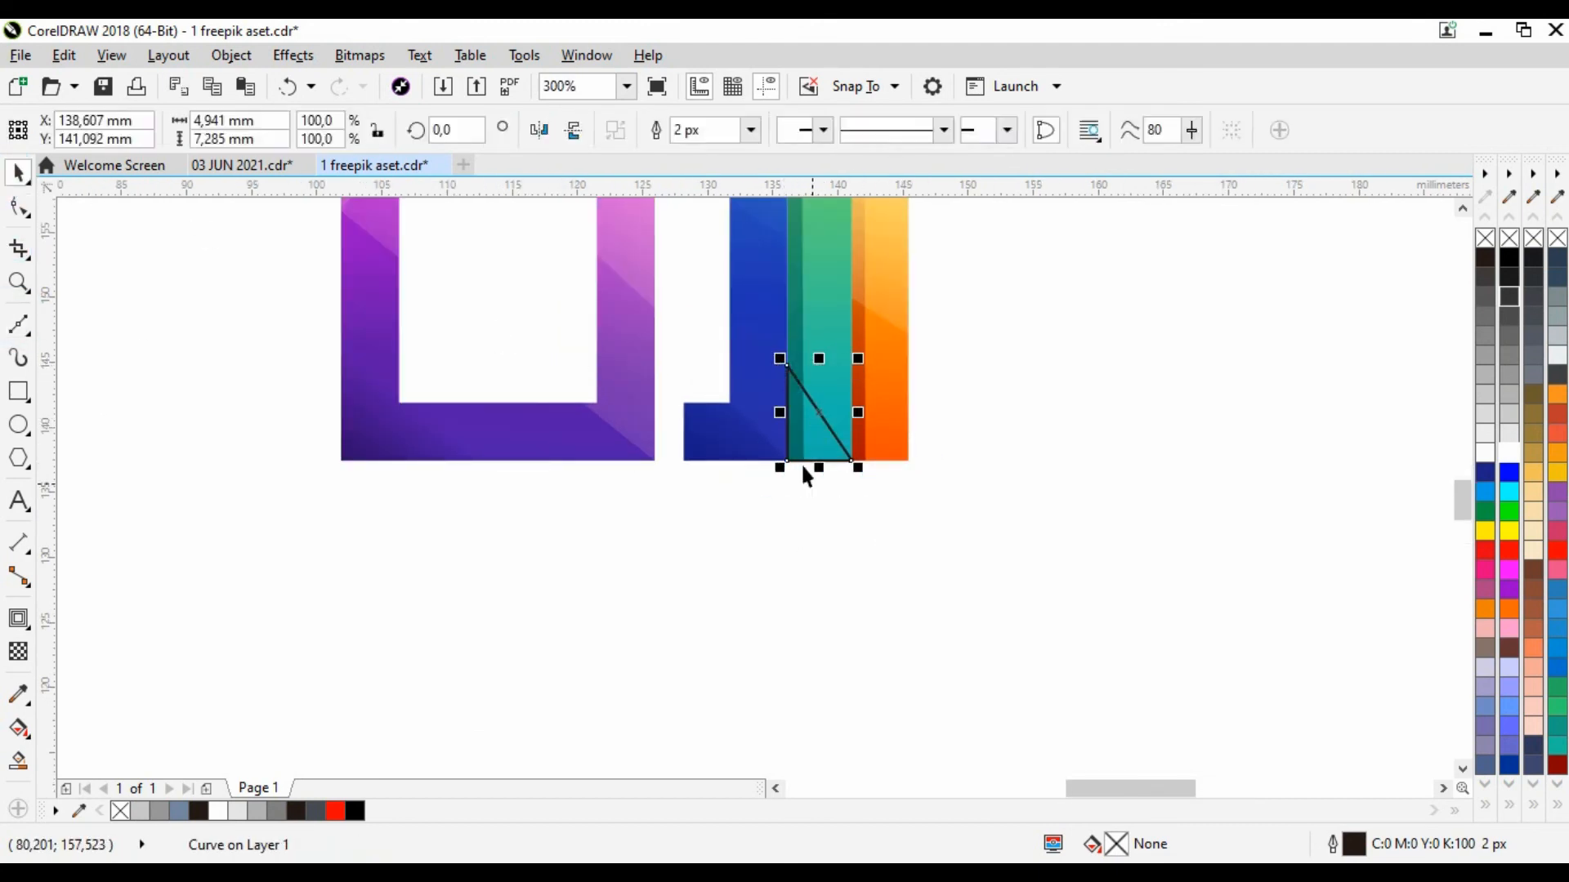
Lower the triangle's top node slightly, give it the dark green fill #005B50, and apply a uniform transparency of about 66.
key(F10)
mouse_move(784, 364)
mouse_down()
mouse_move(822, 444)
mouse_move(807, 494)
mouse_up()
click(18, 173)
click(18, 652)
click(847, 496)
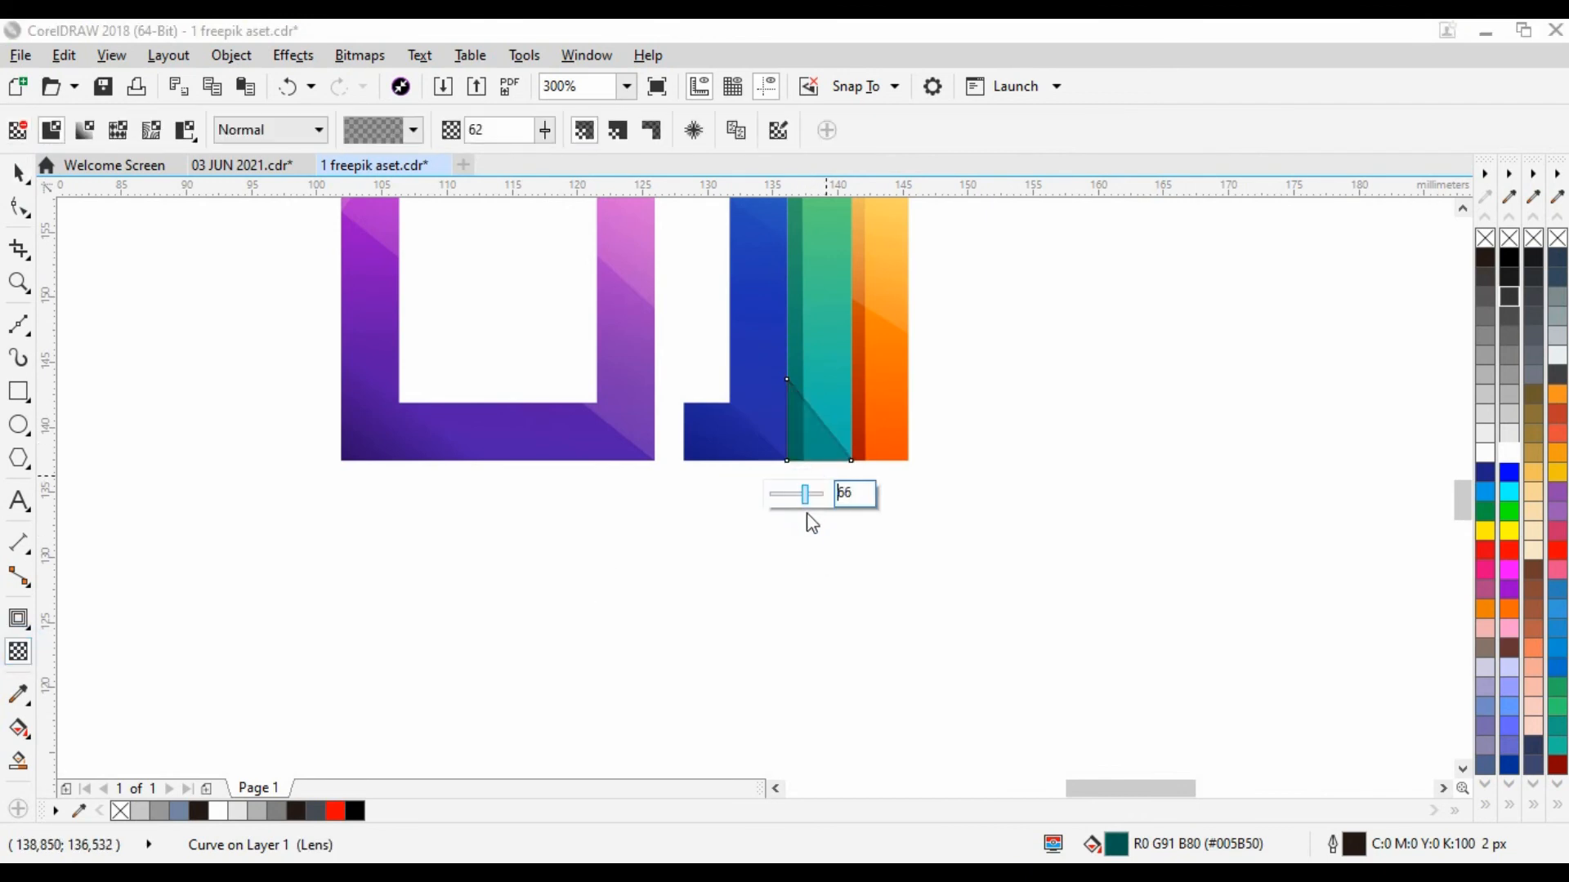
Reshape the green base shadow into a four-sided shape by adding a node on the building's right edge above the base.
click(22, 171)
click(897, 586)
scroll(897, 586, down, 1)
scroll(869, 532, up, 2)
double_click(856, 471)
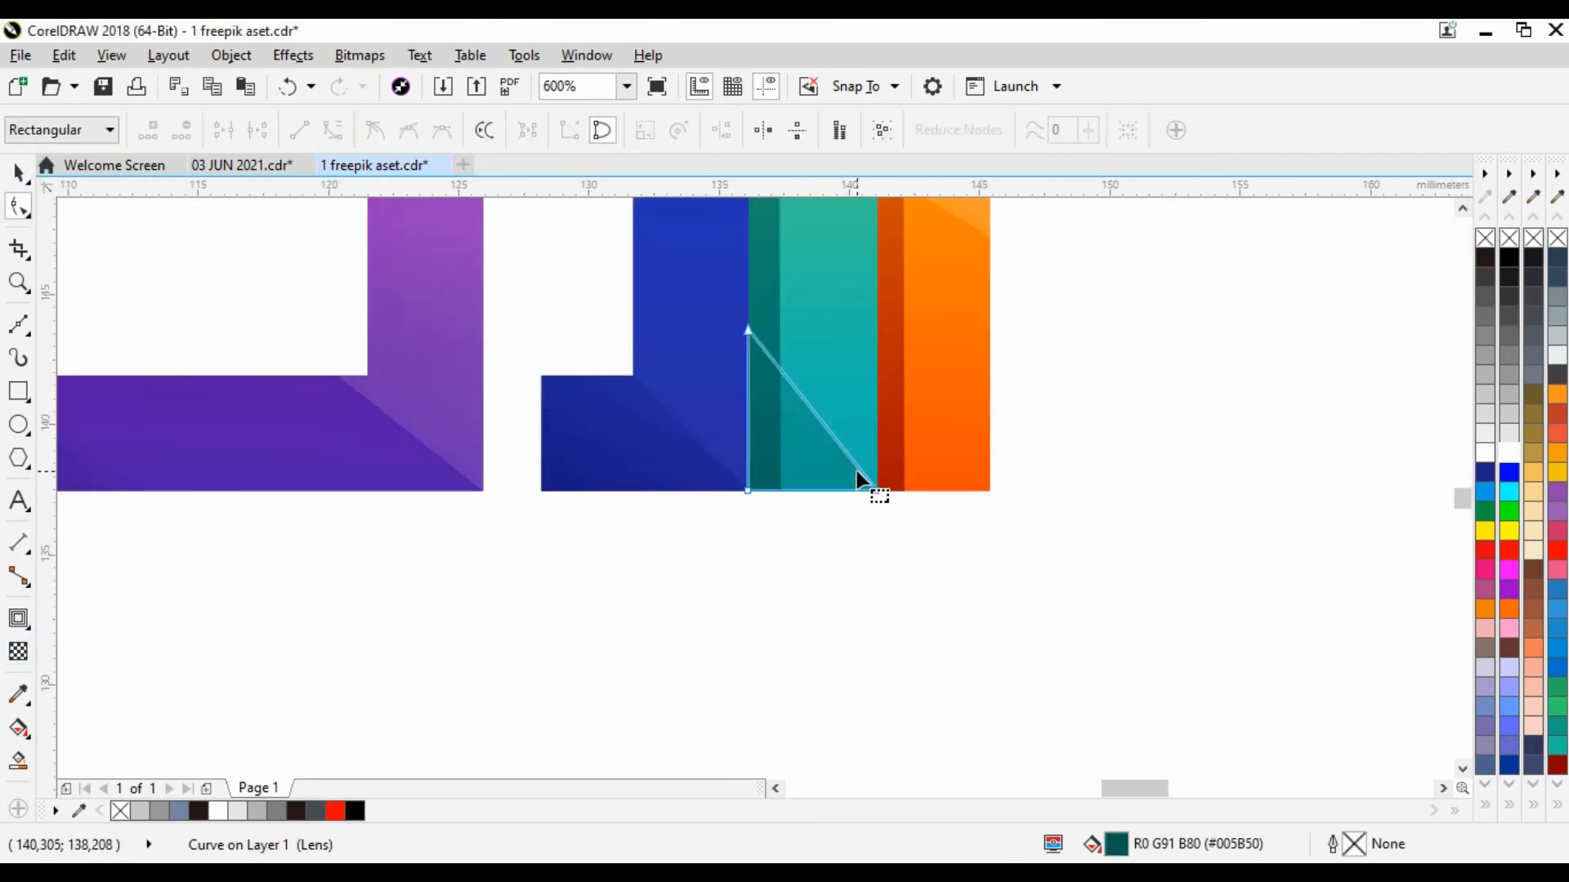
click(857, 468)
key(space)
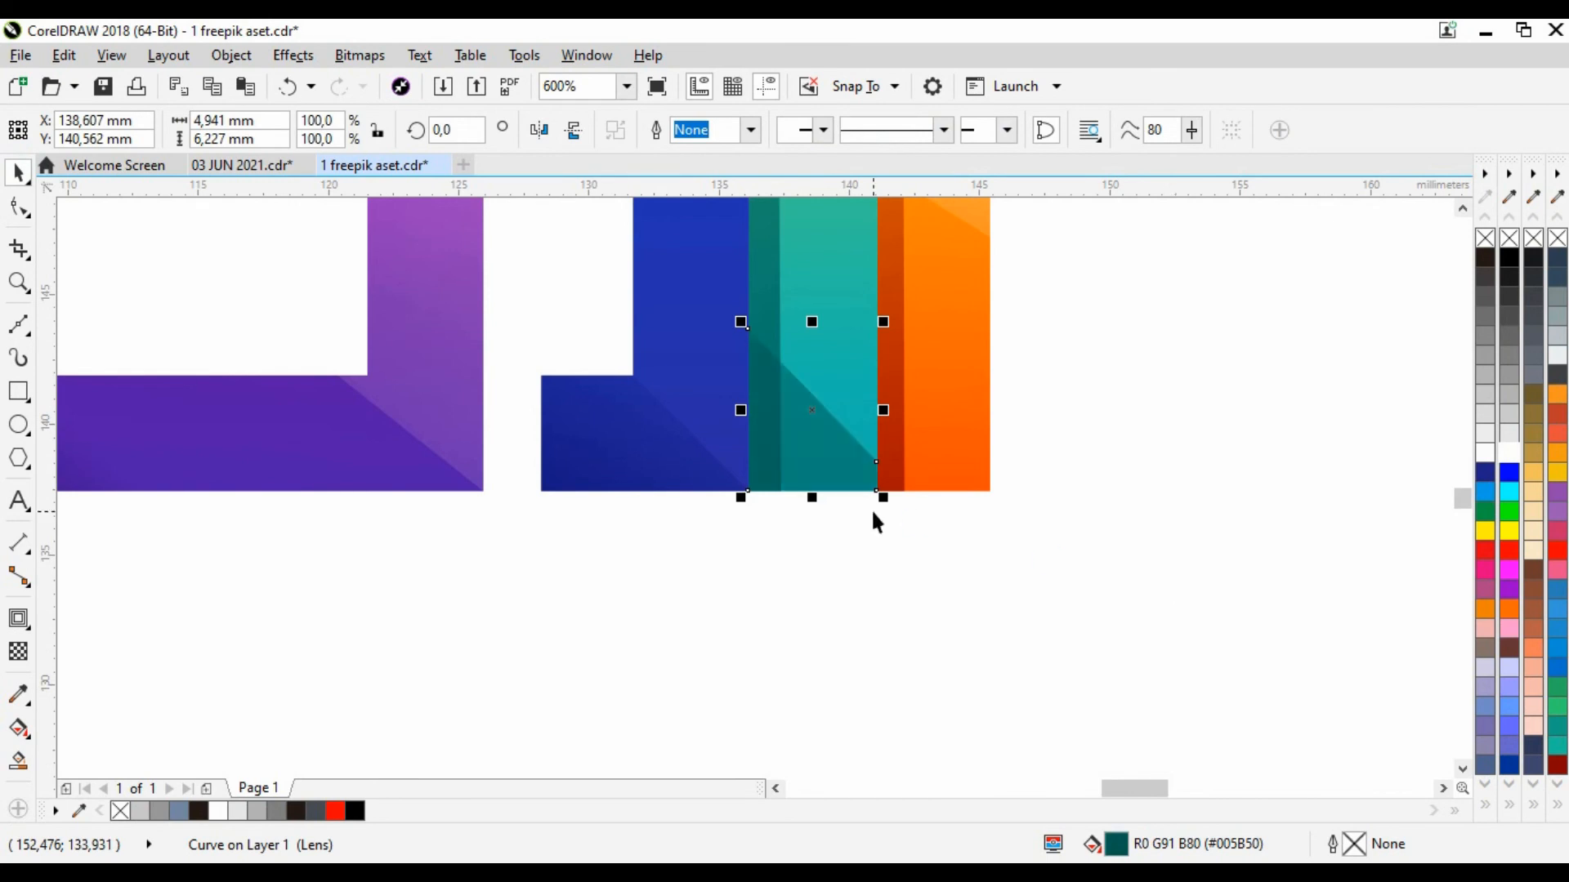
Duplicate the base shadow onto the orange building, fit its right nodes to the edge, and copy the strip's dark red fill #870000.
drag(748, 491, 877, 491)
right_click(876, 491)
double_click(1002, 477)
drag(1006, 491, 990, 491)
drag(1006, 461, 991, 451)
key(space)
click(1087, 377)
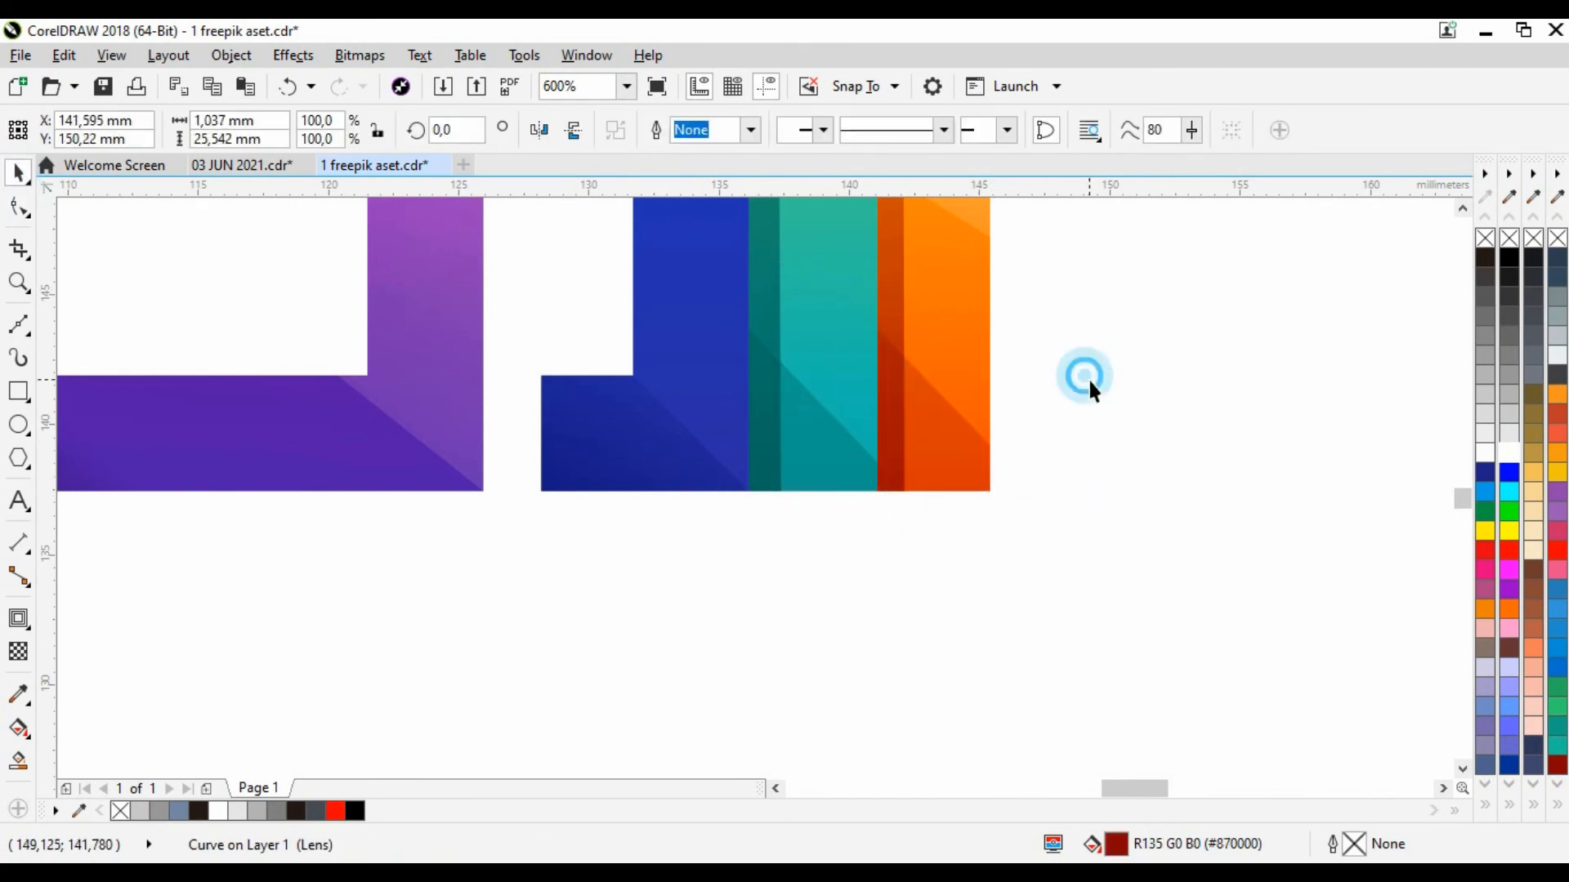
Create a shape from the pink building's window opening with Smart Fill, with a white #FFFFFF fill and no outline.
scroll(1111, 343, down, 3)
scroll(1131, 302, up, 1)
scroll(1135, 319, down, 1)
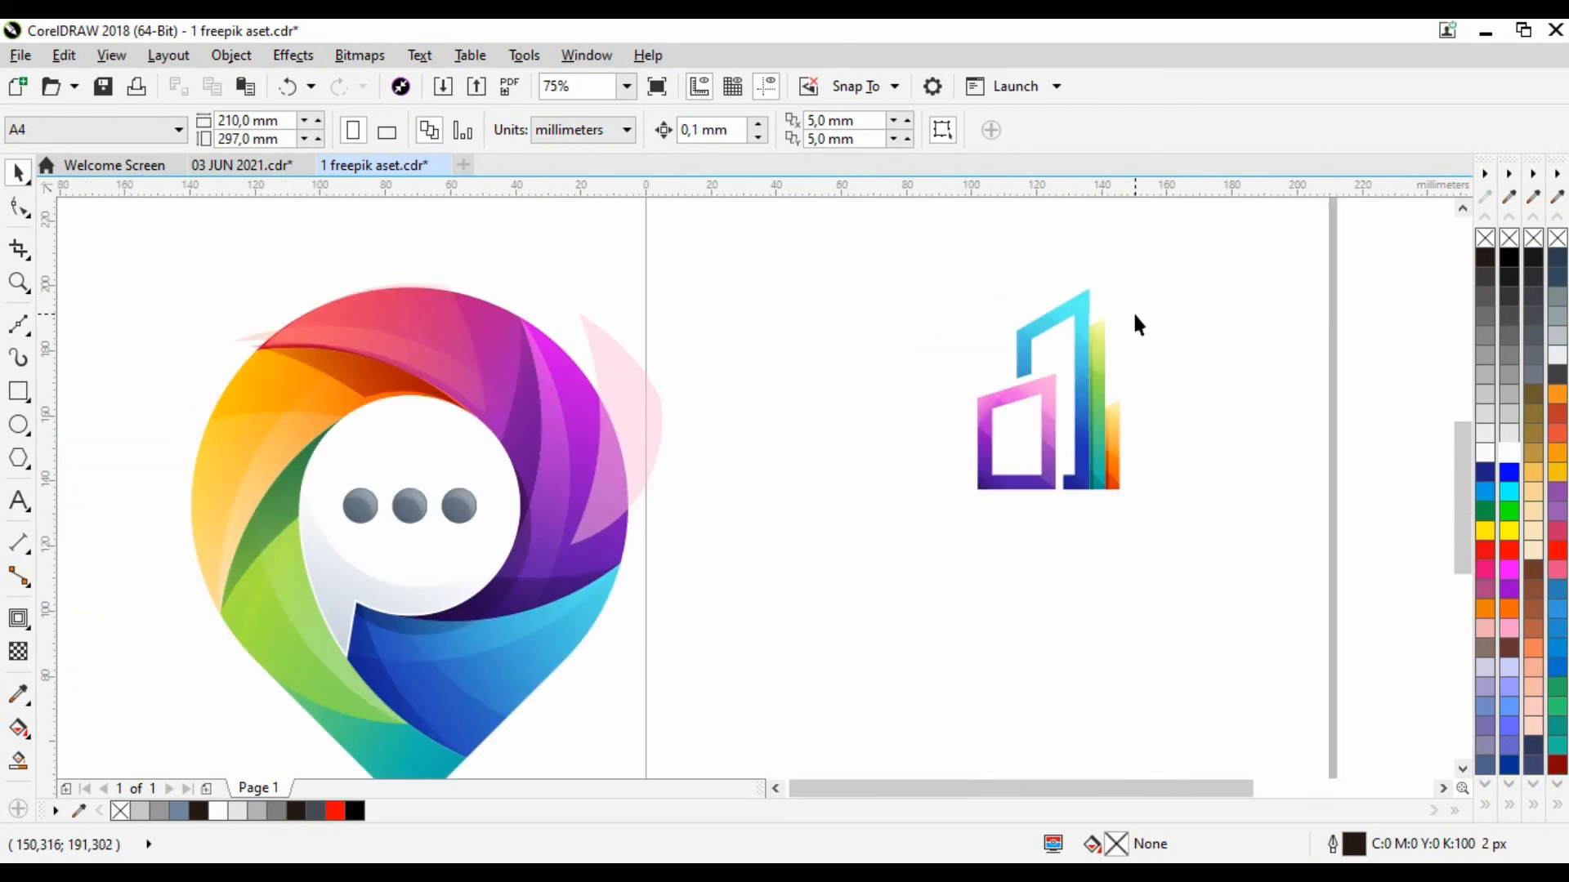
scroll(1073, 584, down, 1)
scroll(1071, 563, up, 1)
click(18, 324)
scroll(1037, 493, up, 1)
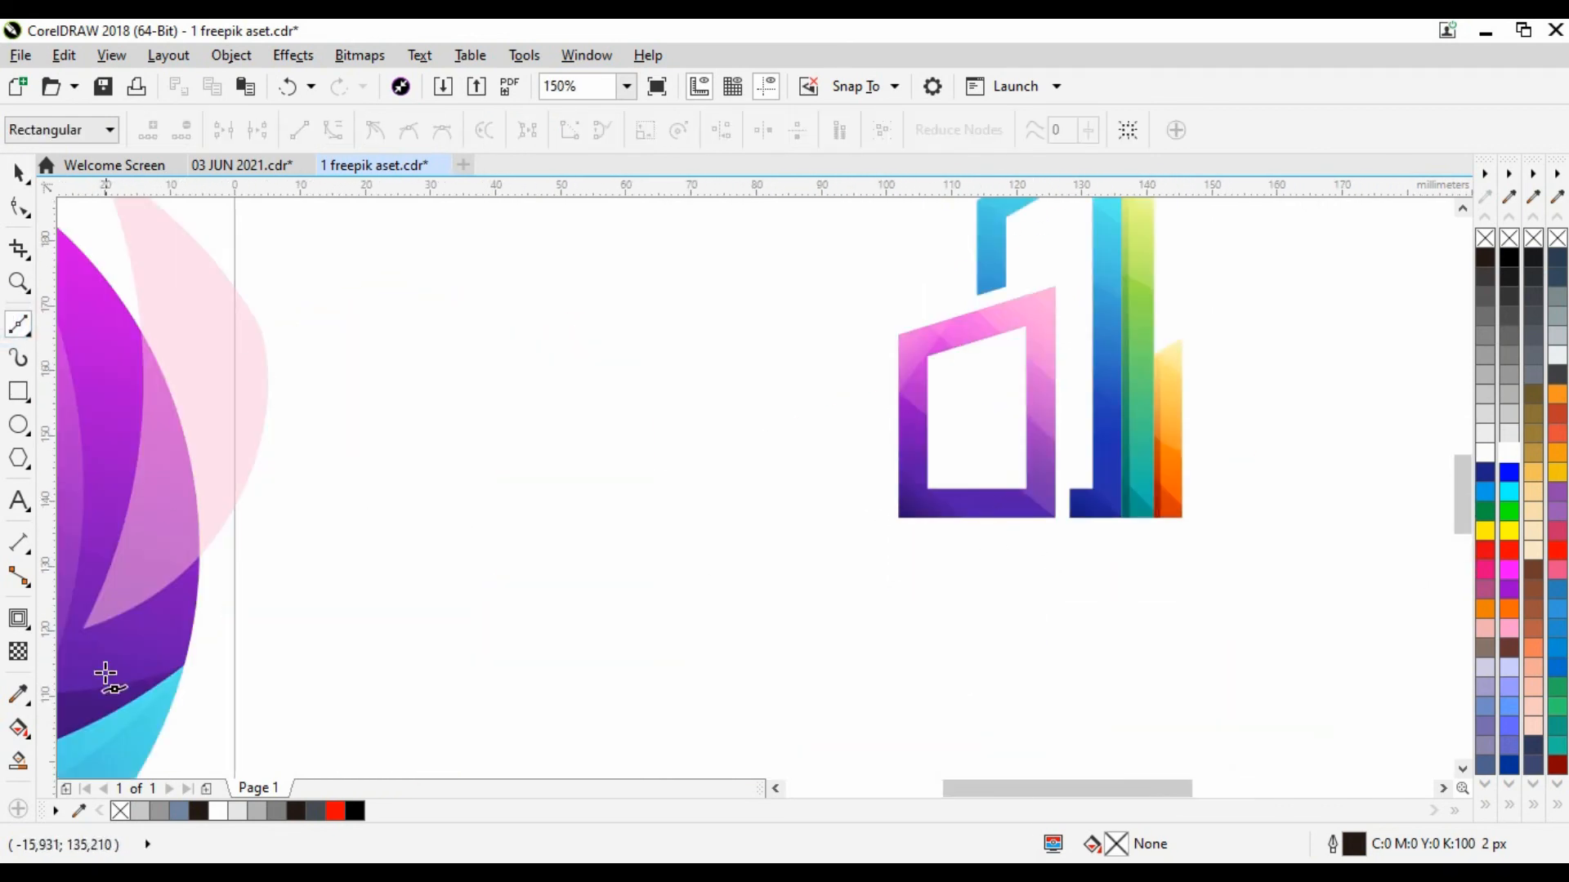
click(18, 761)
click(1002, 421)
click(18, 172)
click(1509, 452)
right_click(1534, 238)
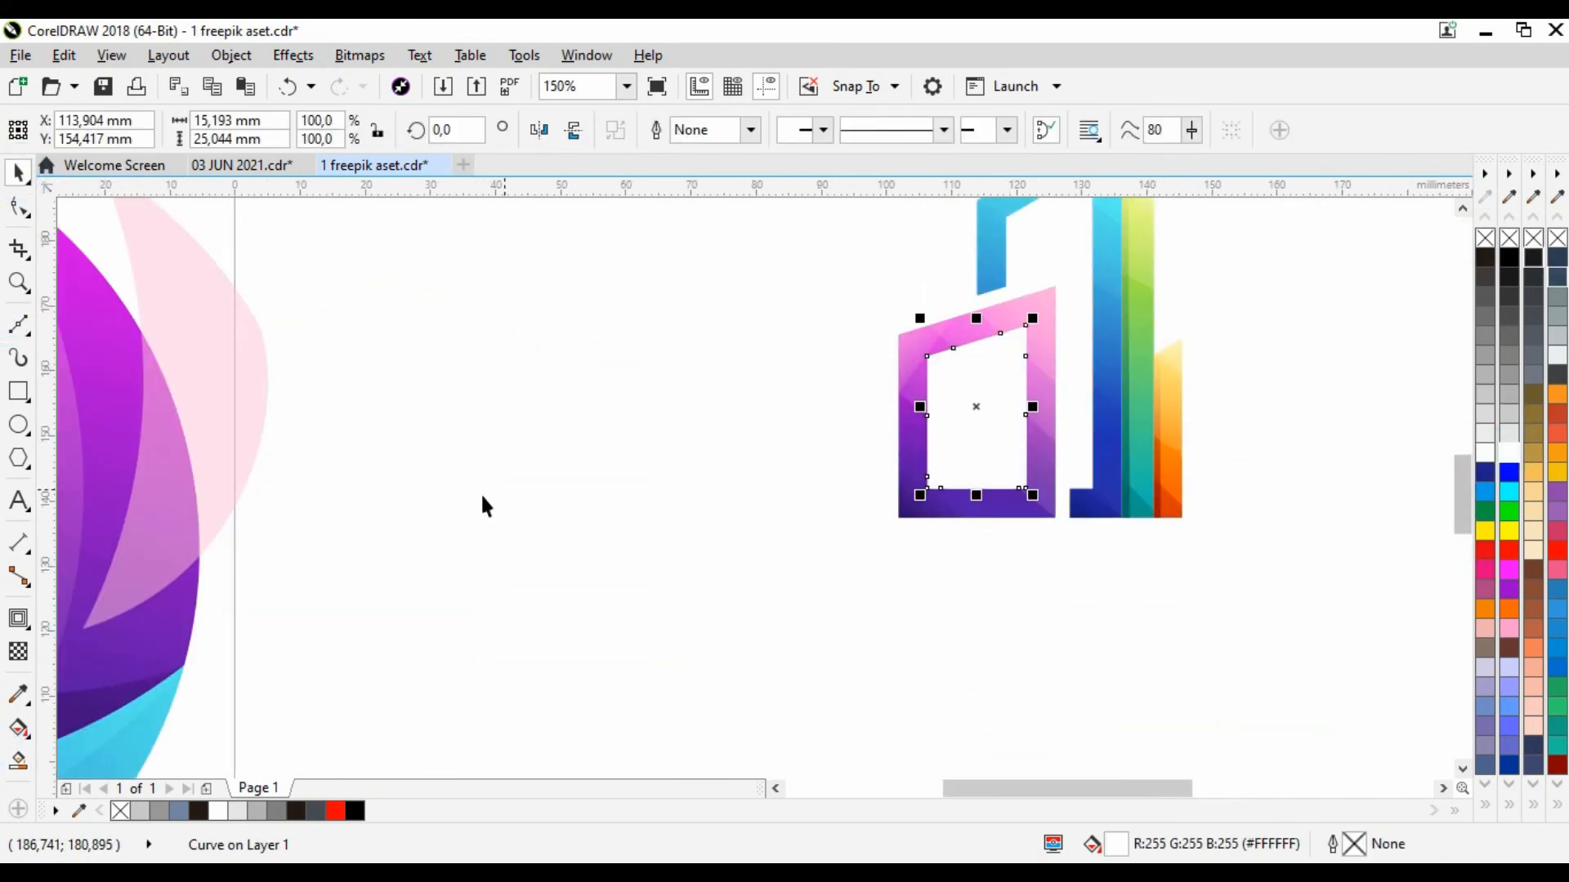
Draw a thin bent shape about 15.2 by 25 mm along the left and upper inner edges of the pink building's window.
click(18, 324)
click(928, 490)
scroll(934, 356, up, 1)
click(934, 356)
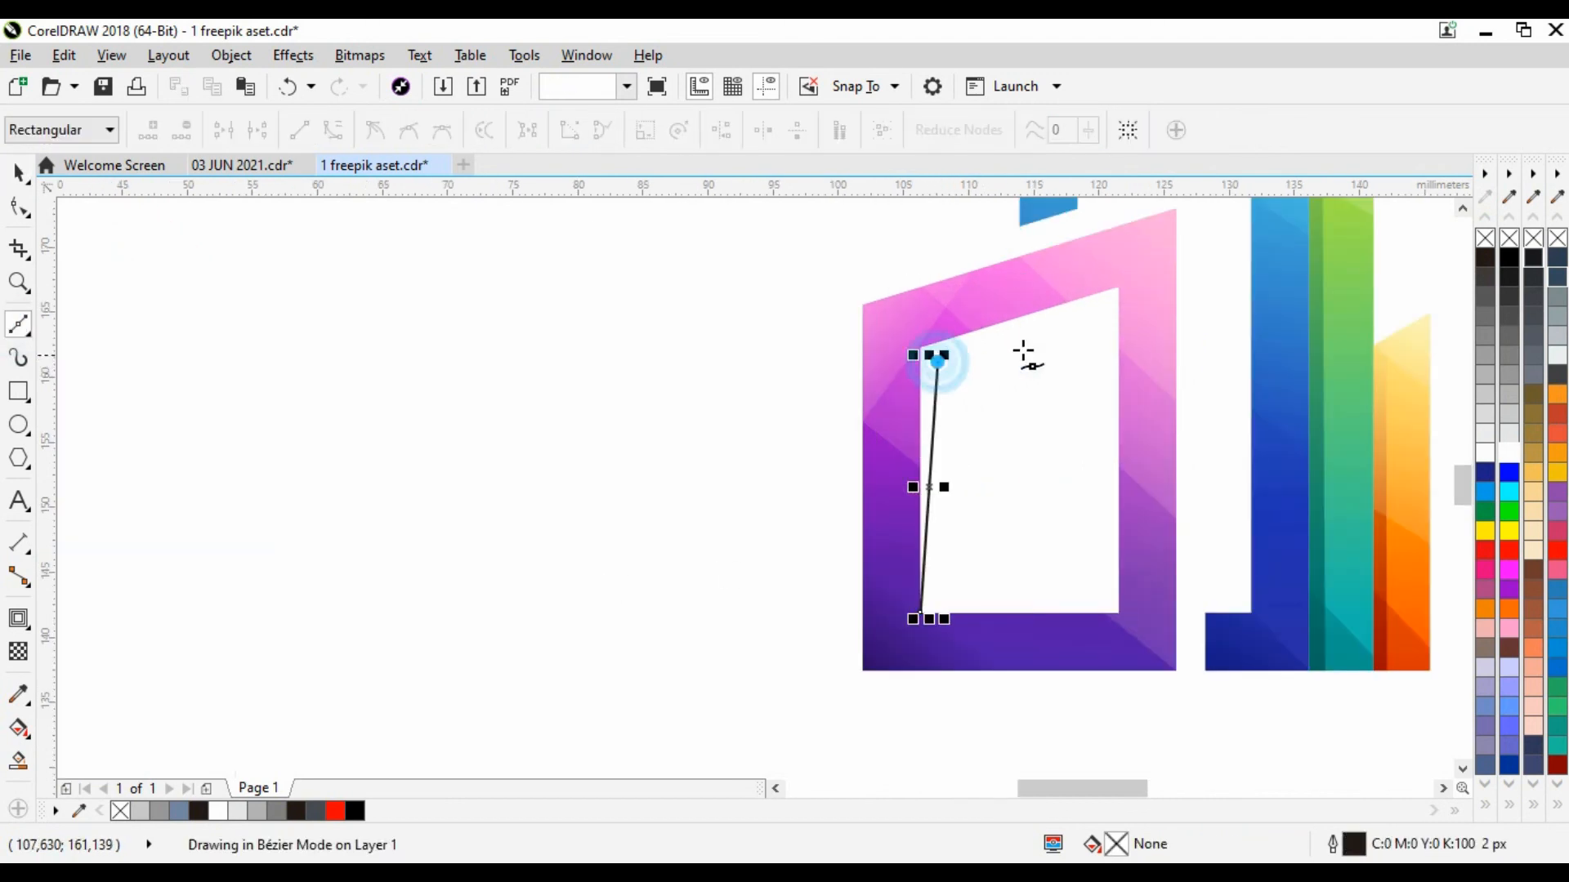
click(1119, 288)
key(space)
scroll(993, 464, down, 2)
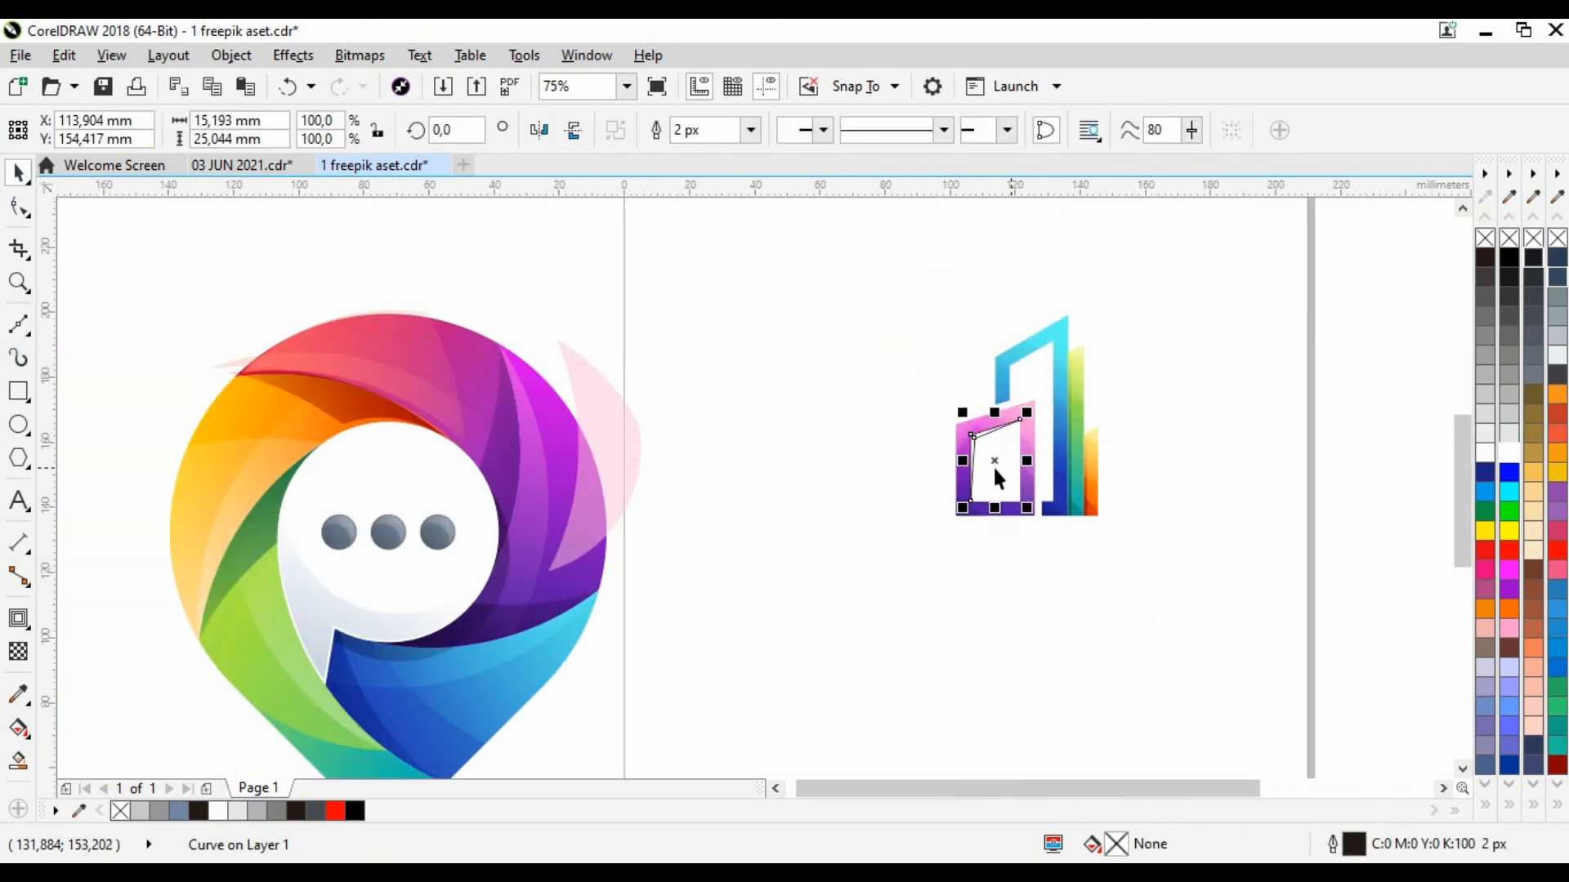
Fill the thin window shape with black #000000 and apply a linear transparency fading toward the lower right.
click(1511, 257)
click(18, 651)
scroll(964, 444, up, 2)
drag(995, 456, 1052, 558)
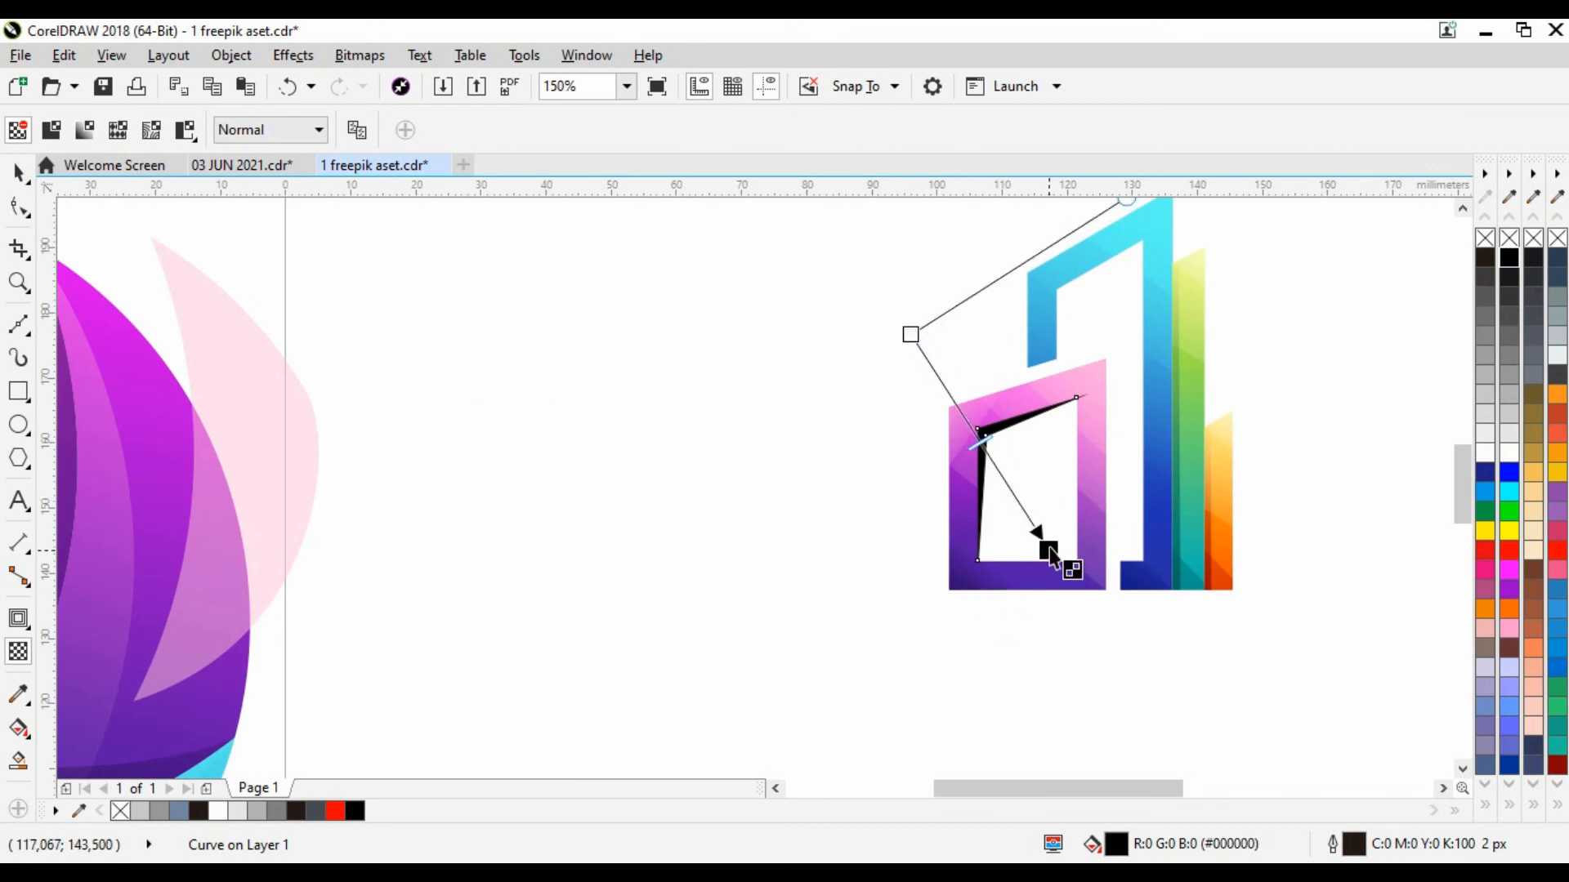
key(space)
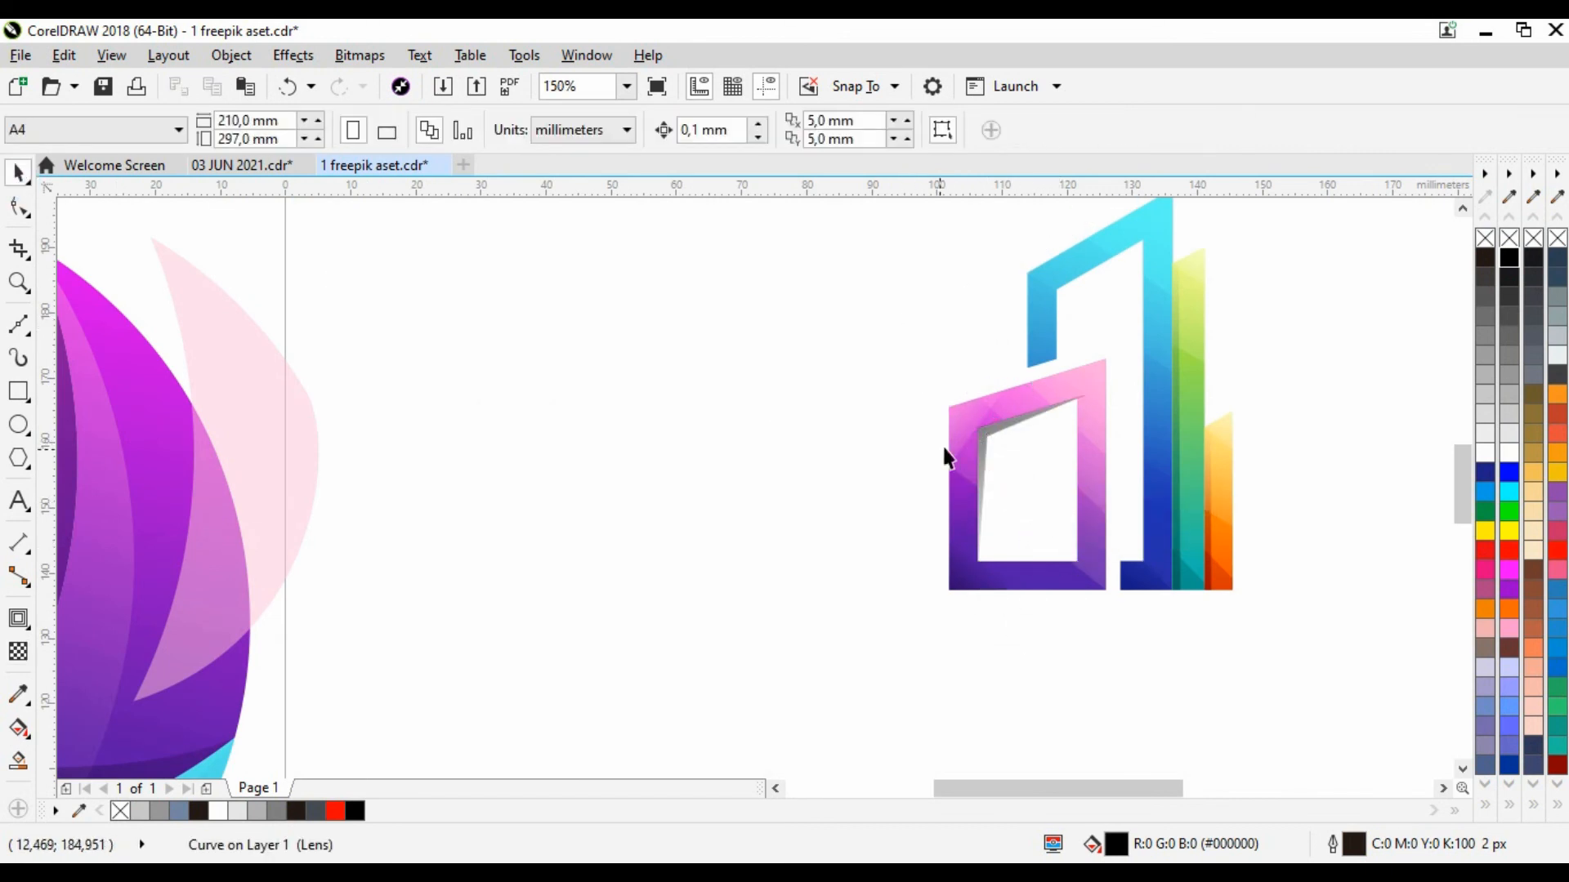
Duplicate the window shadow into the tall blue building's opening and fit its end nodes to the opening's corners.
click(981, 431)
drag(978, 428, 1056, 291)
right_click(1056, 292)
key(F10)
drag(1155, 262, 1143, 238)
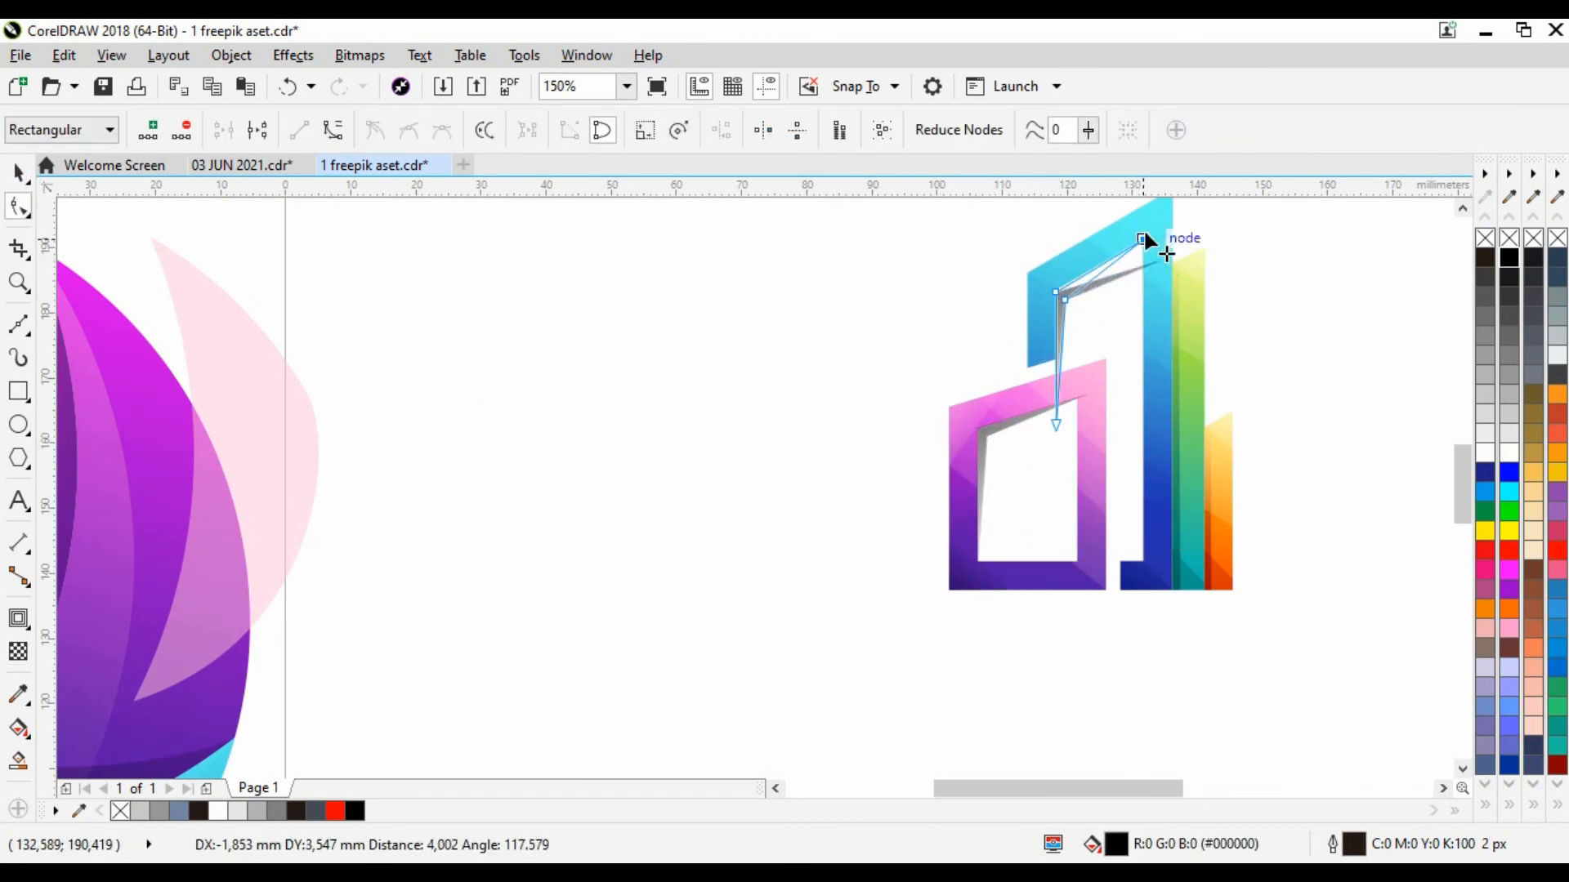
scroll(1055, 353, up, 5)
key(space)
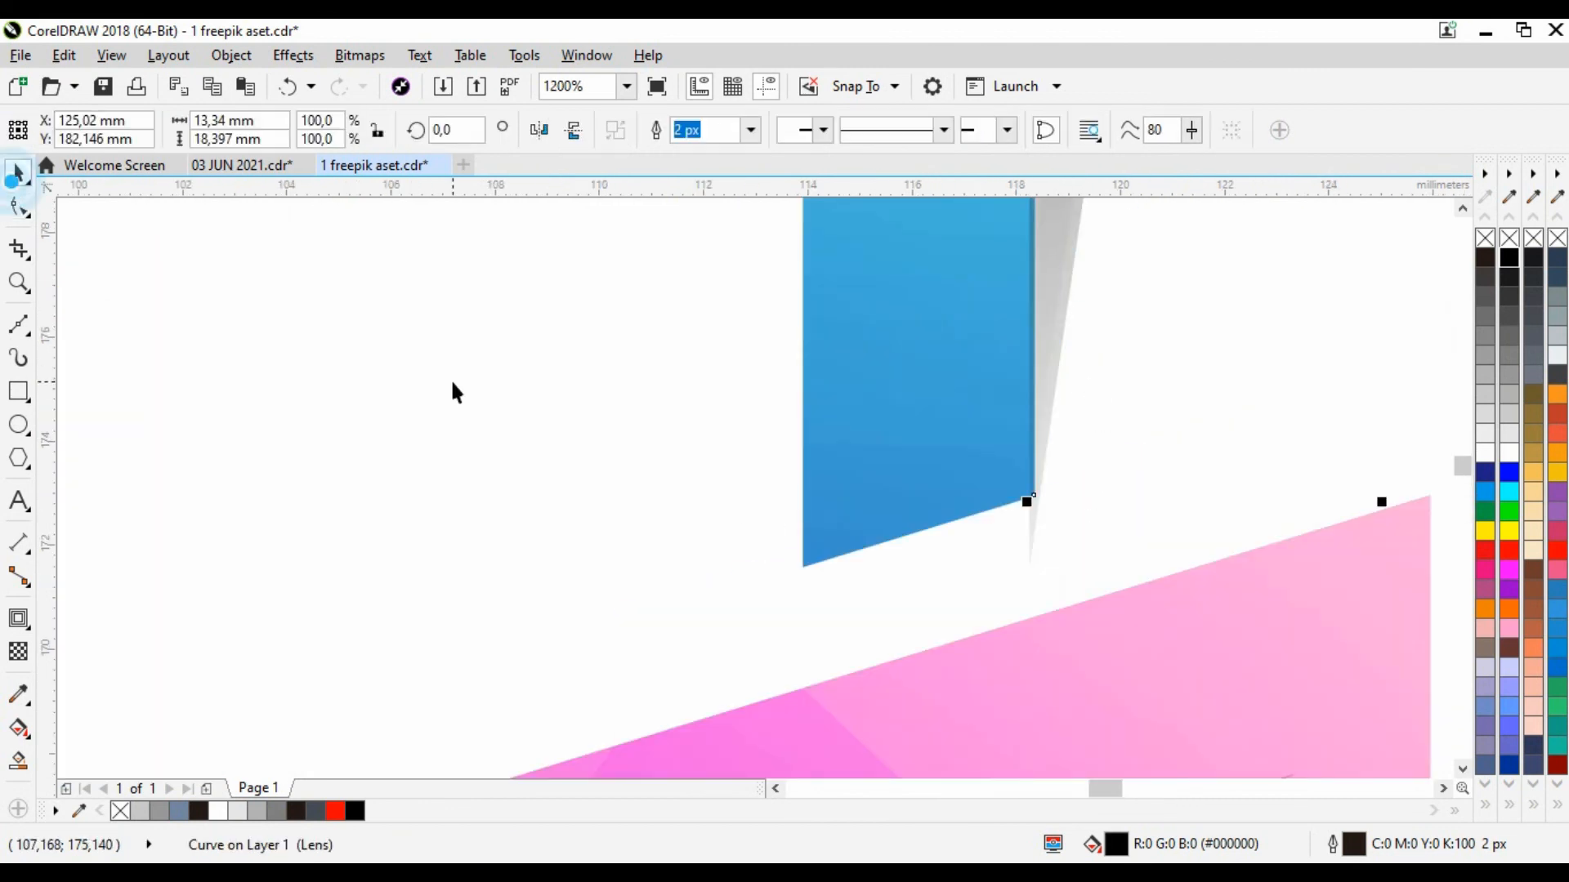
Move the inner corner node of the tall building's window shadow slightly upward.
scroll(1131, 449, down, 5)
scroll(1131, 448, up, 5)
key(F10)
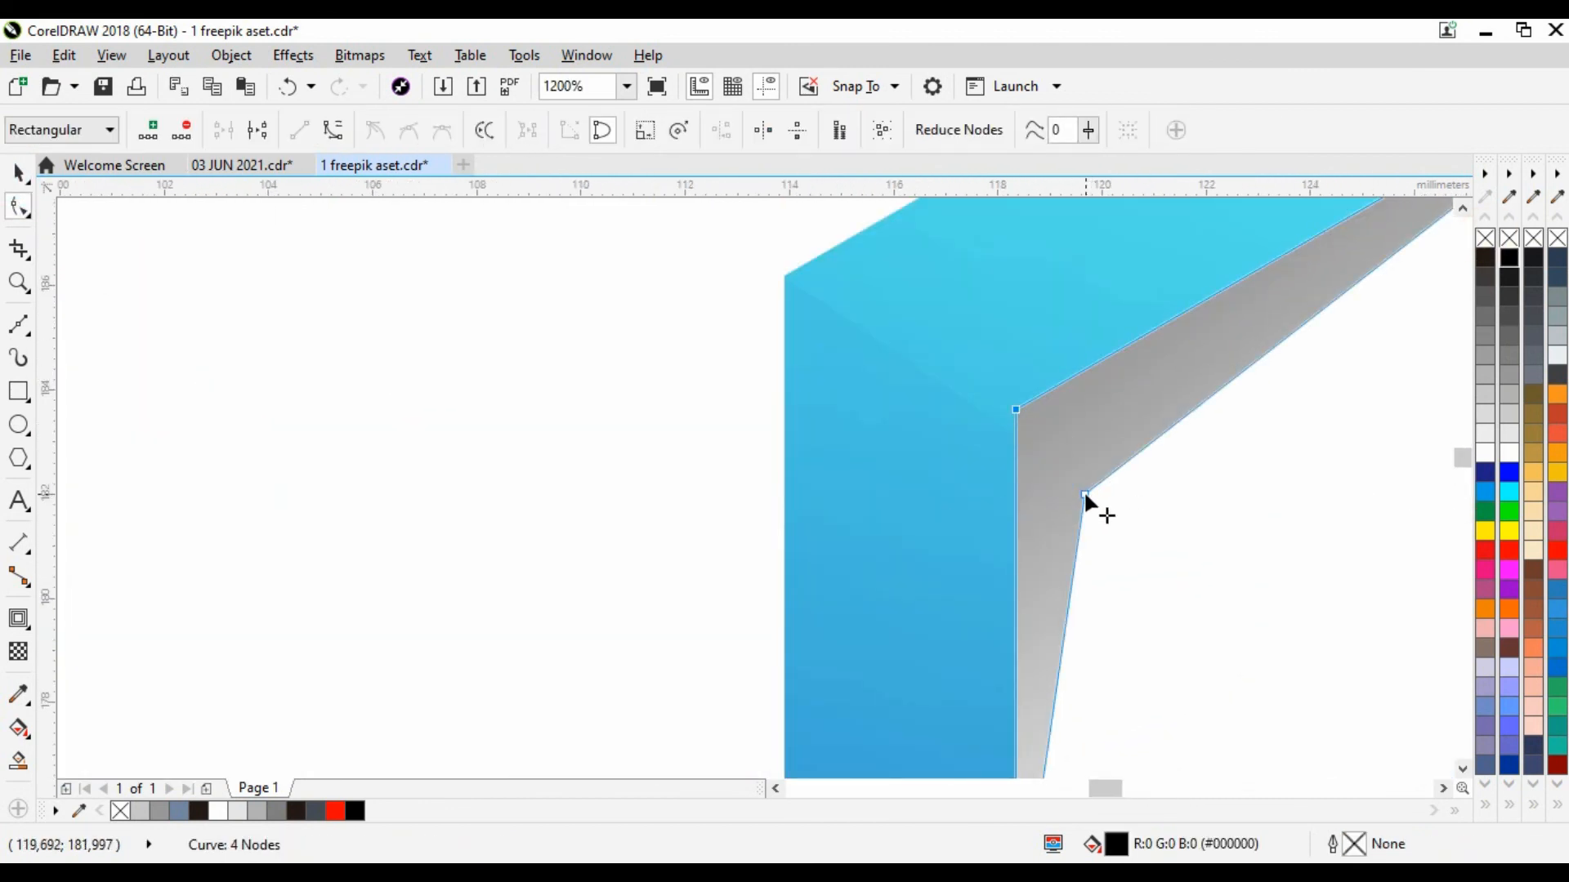
drag(1085, 495, 1089, 459)
Try to move the outer corner of the tall building's window shadow down and to the right, and undo it.
click(513, 369)
drag(1016, 409, 1037, 474)
key(ctrl+z)
click(18, 173)
click(506, 343)
Try to copy the blue foot shadow's style onto the tall building's window shadow, and undo it.
scroll(1065, 493, down, 3)
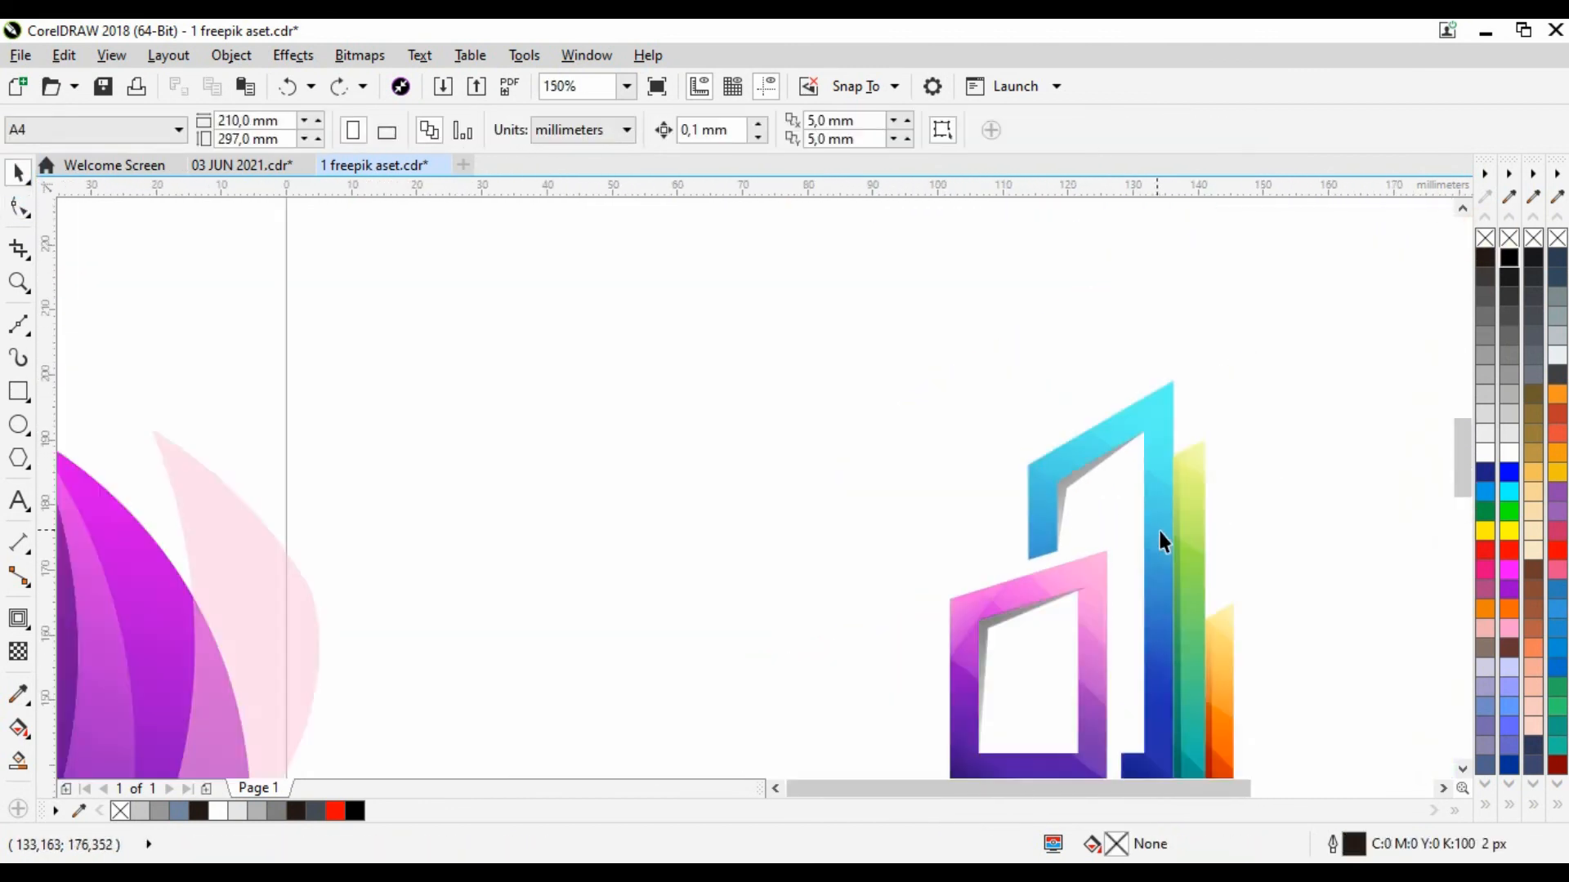
scroll(1160, 539, down, 3)
scroll(1185, 564, up, 3)
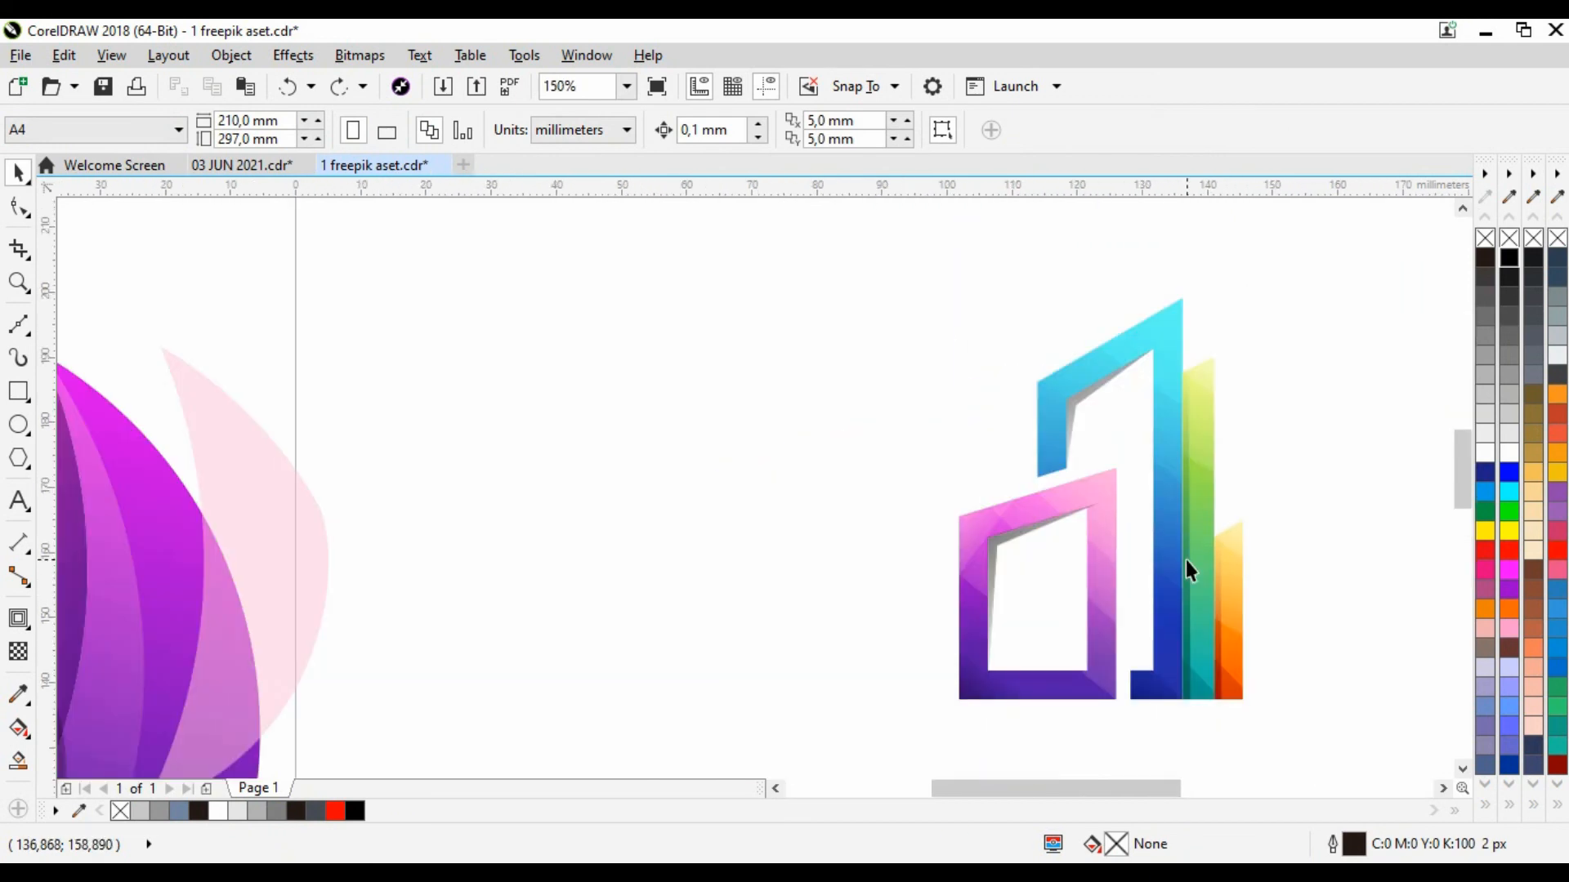
scroll(1124, 541, up, 2)
scroll(1218, 688, down, 2)
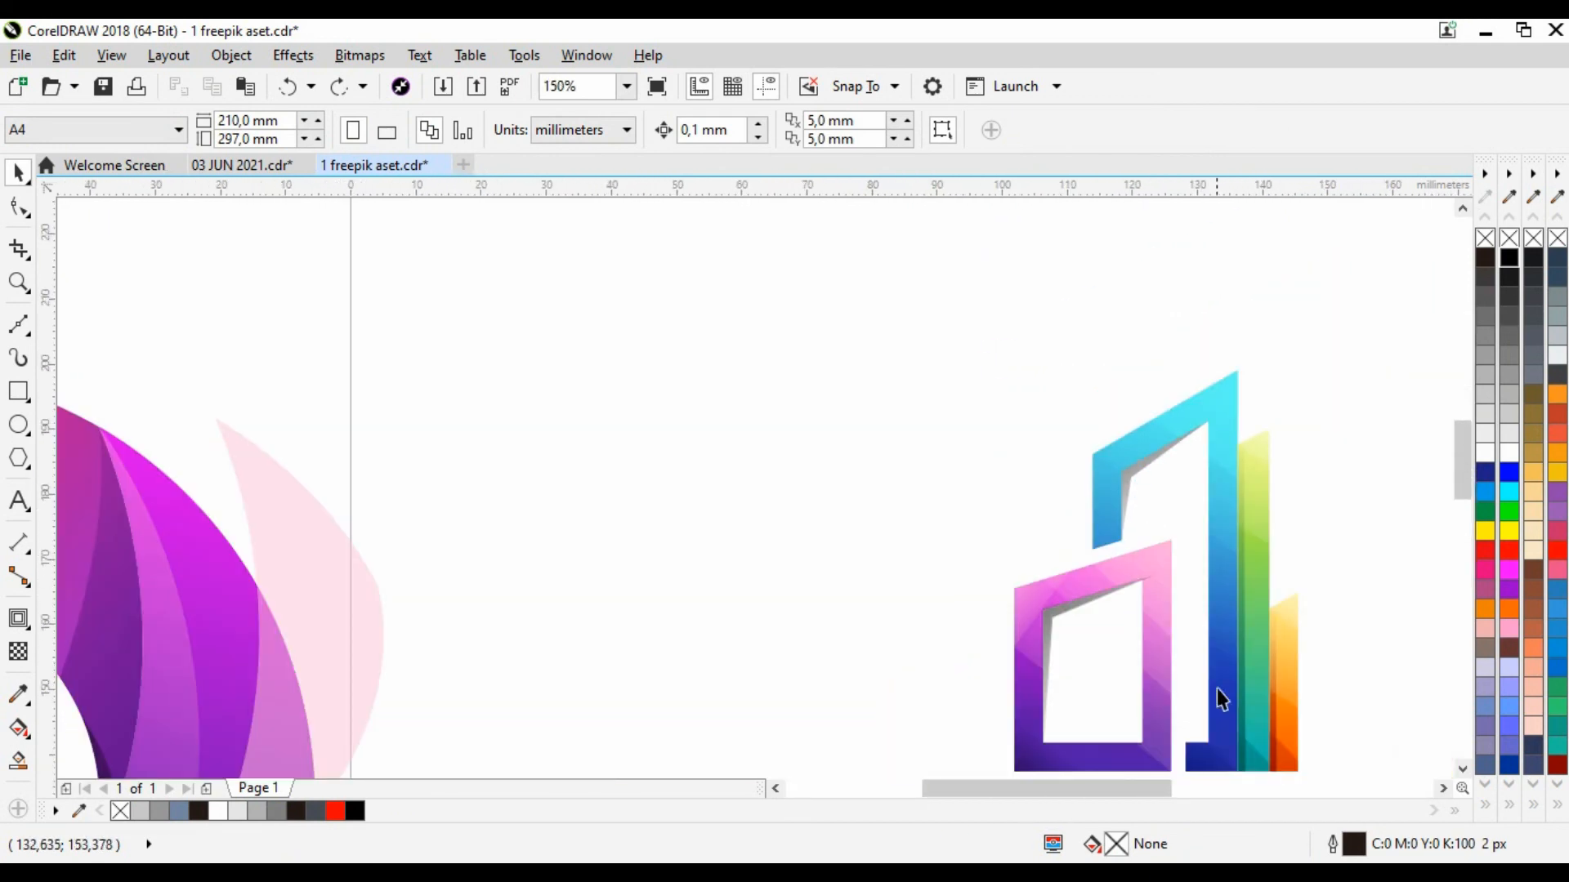
drag(1193, 760, 1150, 500)
key(ctrl+z)
Copy the dark purple fill #1E003D from the pink building's corner shadow onto both window shadows.
scroll(1038, 760, up, 1)
drag(1022, 685, 845, 395)
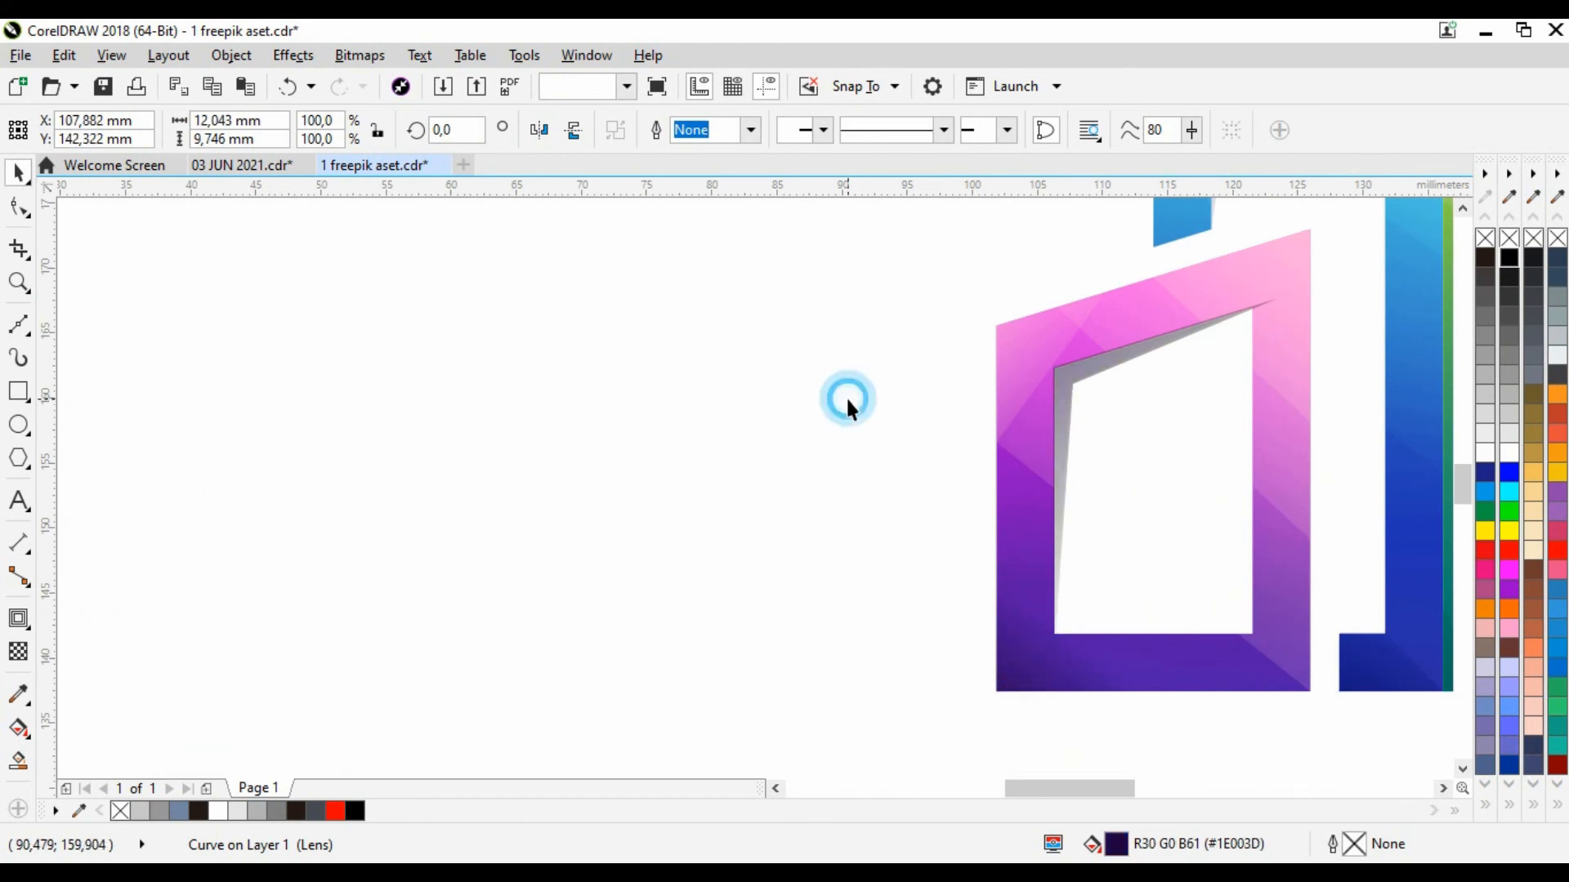
click(846, 395)
scroll(1160, 494, down, 2)
scroll(1098, 456, up, 2)
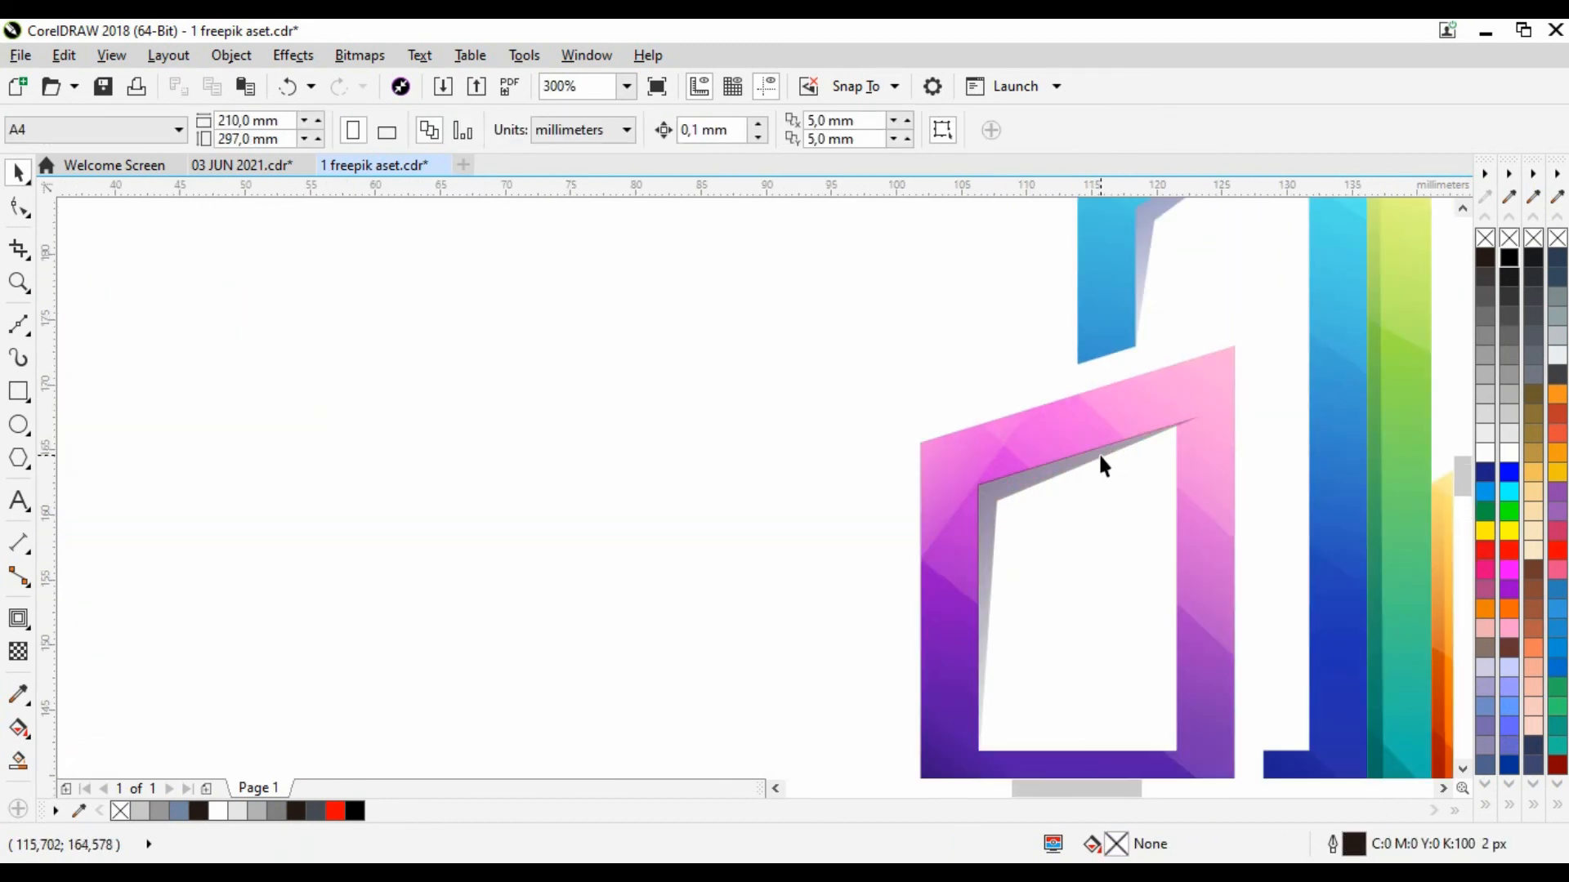
Snap the right node of the pink building's window shadow to the window's upper-right corner and remove the shadow's outline.
scroll(1157, 431, up, 2)
click(1095, 469)
key(F10)
click(1215, 418)
click(1201, 424)
right_click(1485, 239)
scroll(909, 395, down, 3)
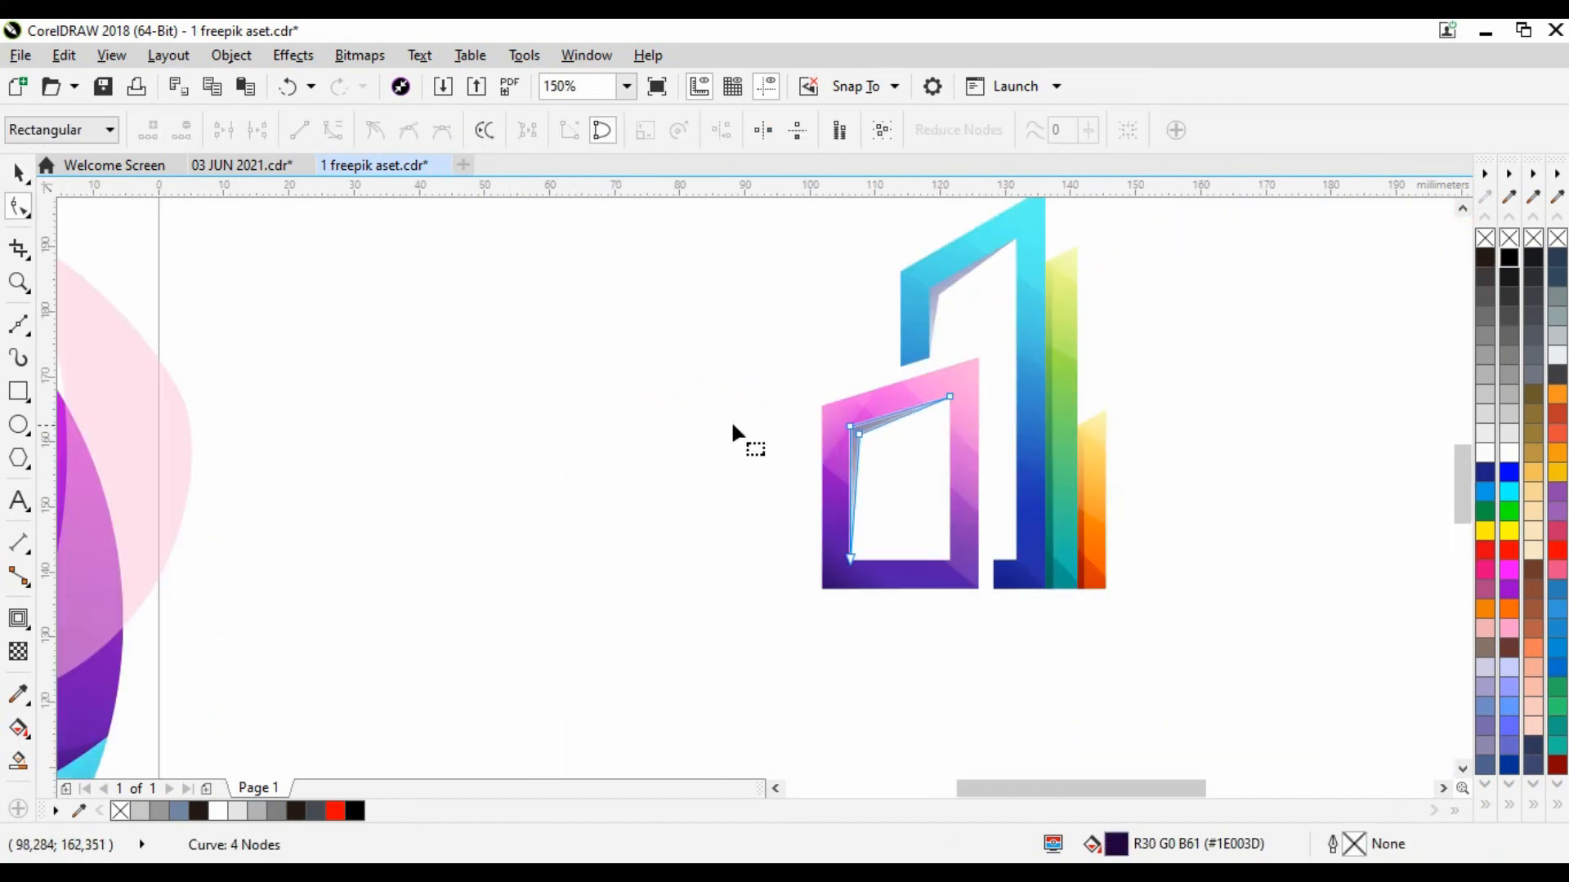
key(space)
click(777, 445)
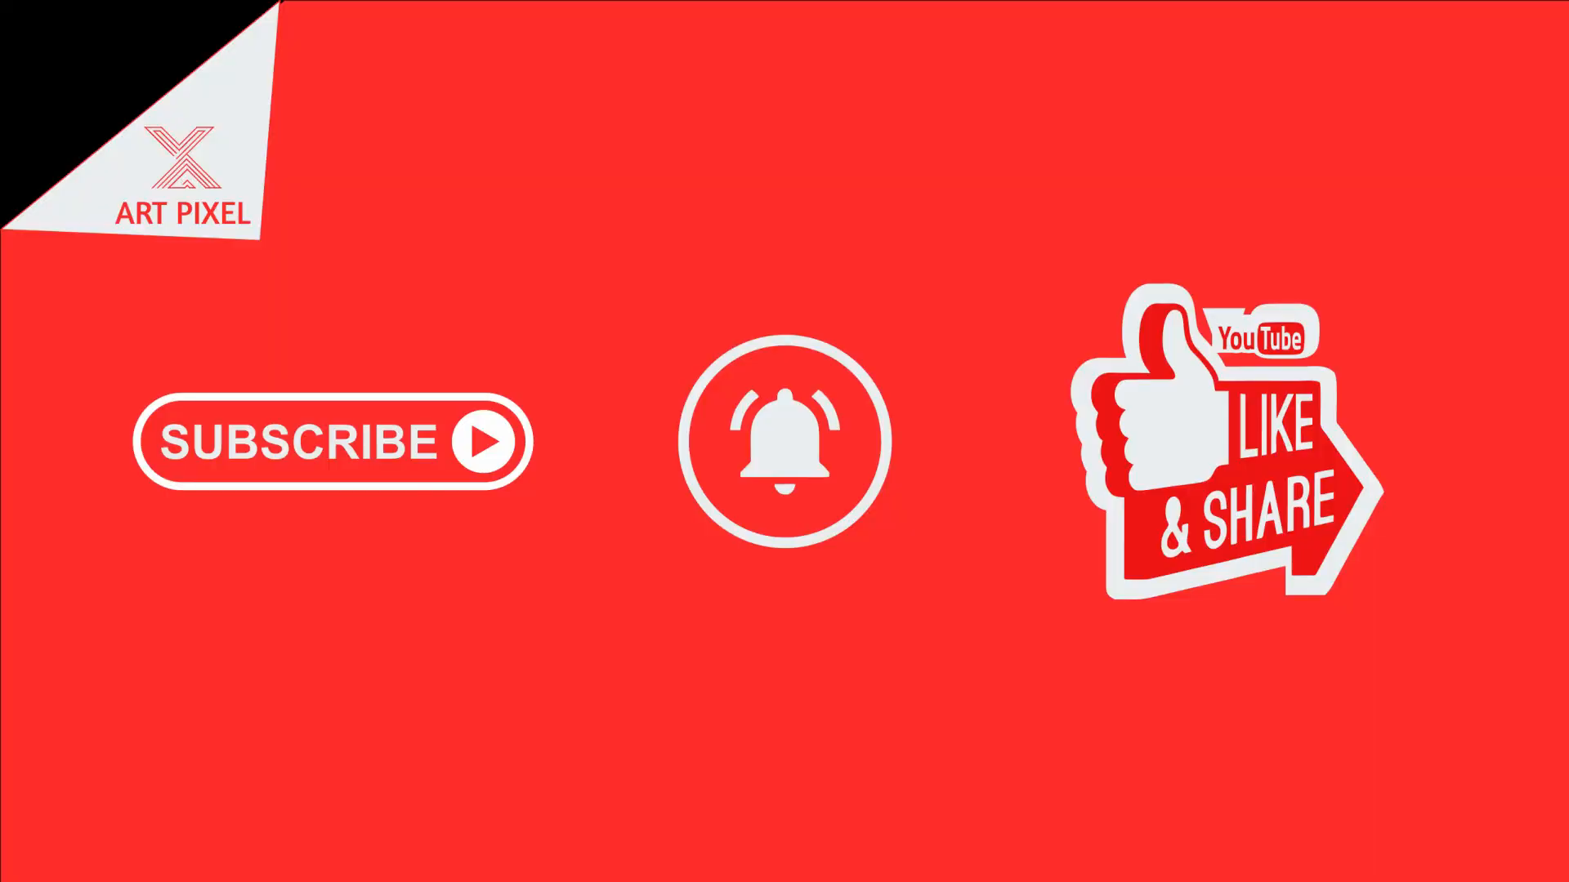